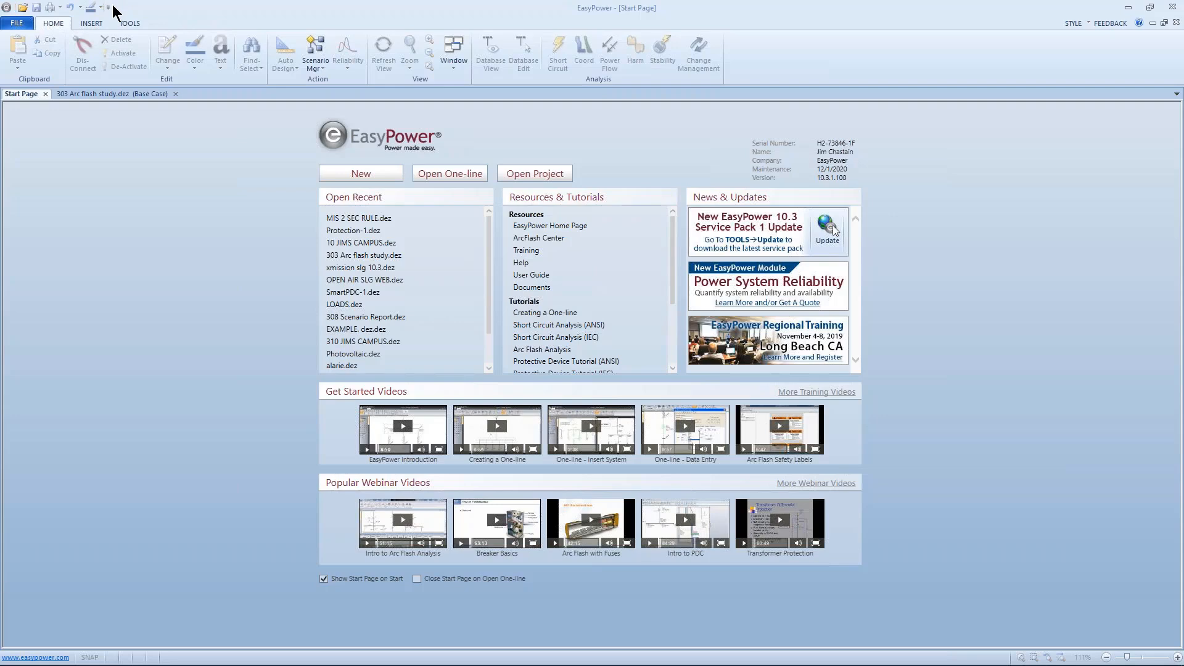
Step: Open the Quick Access Toolbar customization dialog for more commands and close it without changes
{"action": "left_click", "coordinate": [108, 7]}
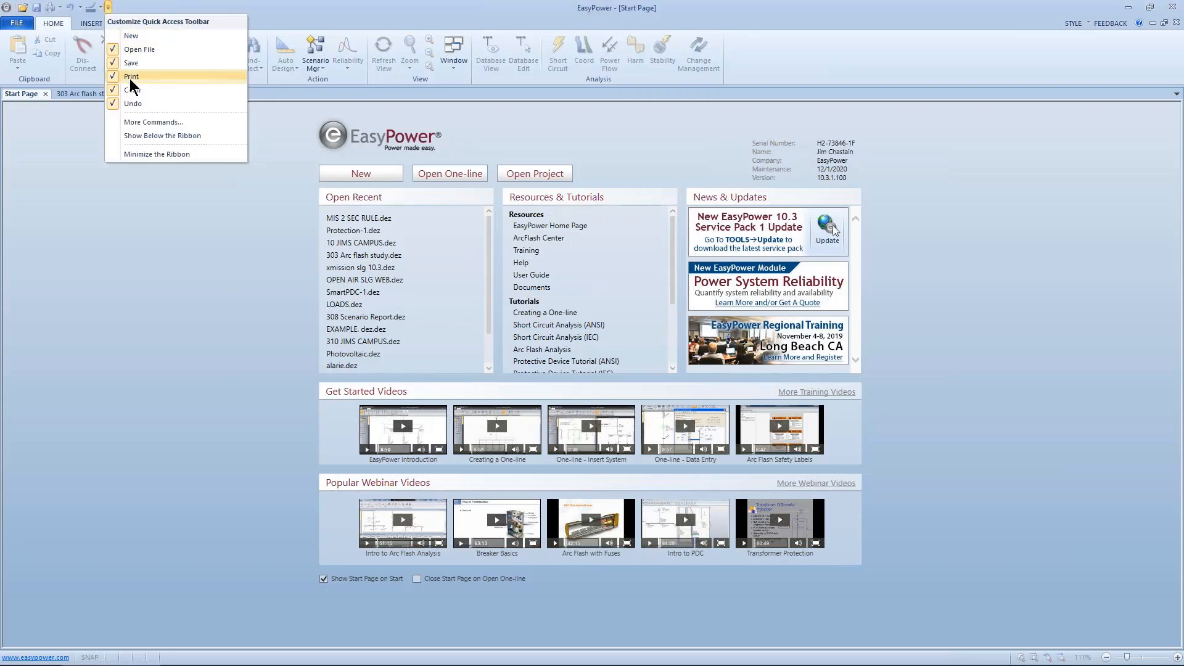
{"action": "left_click", "coordinate": [141, 122]}
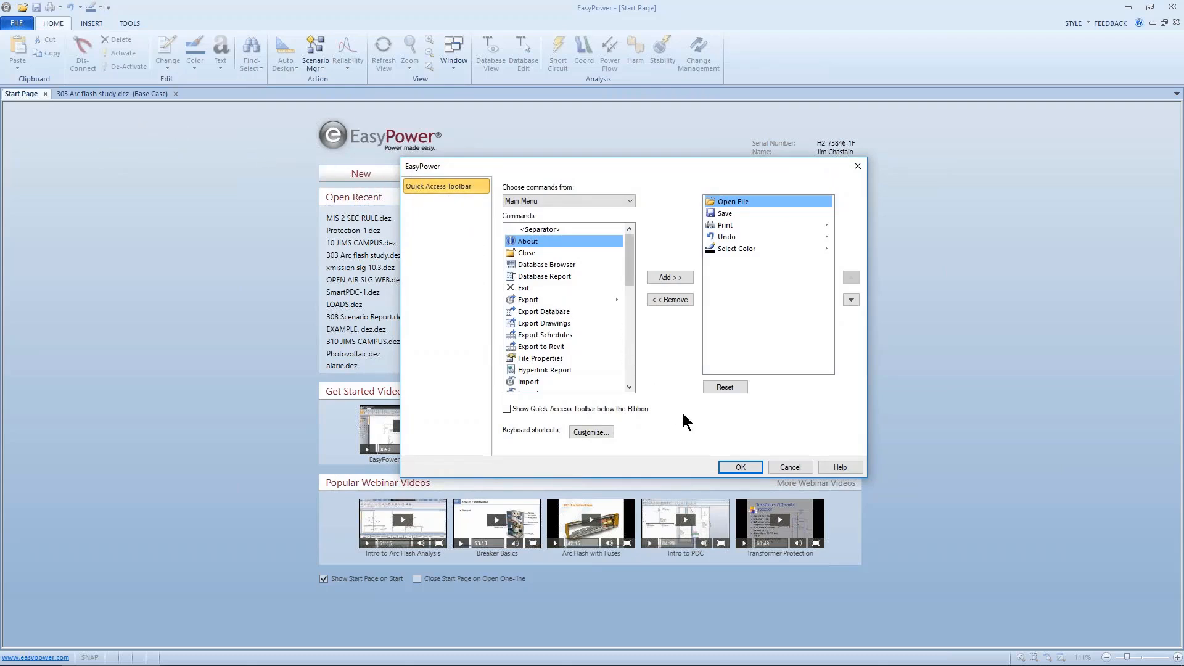
{"action": "left_click", "coordinate": [773, 467]}
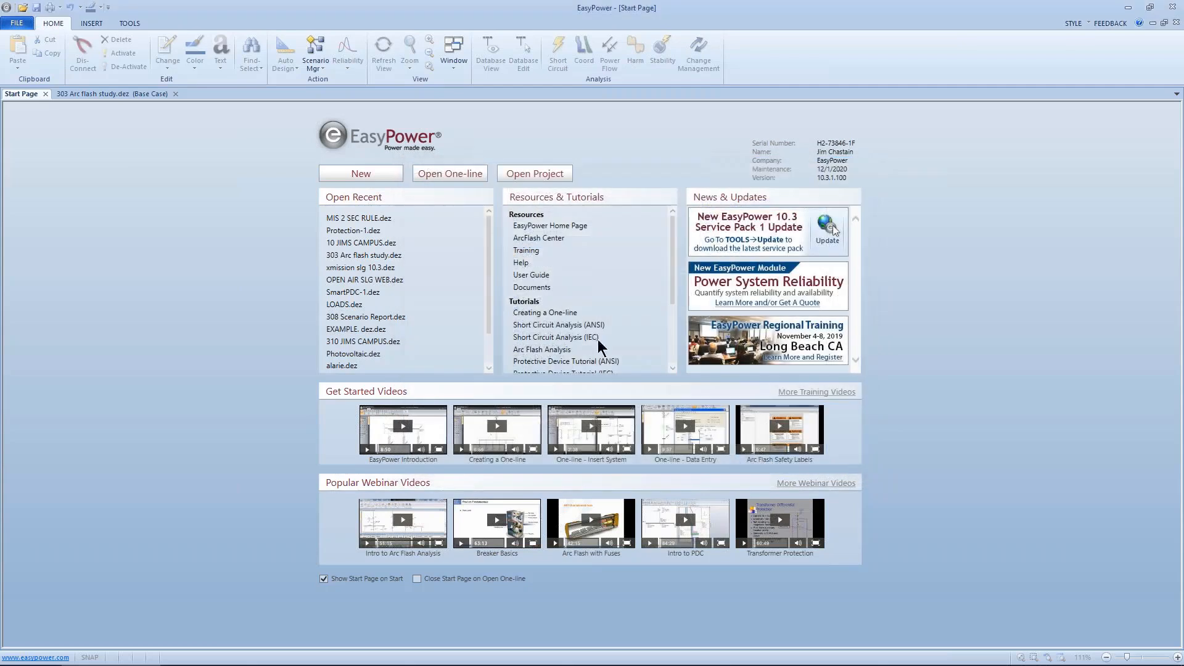
Step: Minimize the ribbon and move the Quick Access Toolbar below the ribbon
{"action": "left_click", "coordinate": [109, 7]}
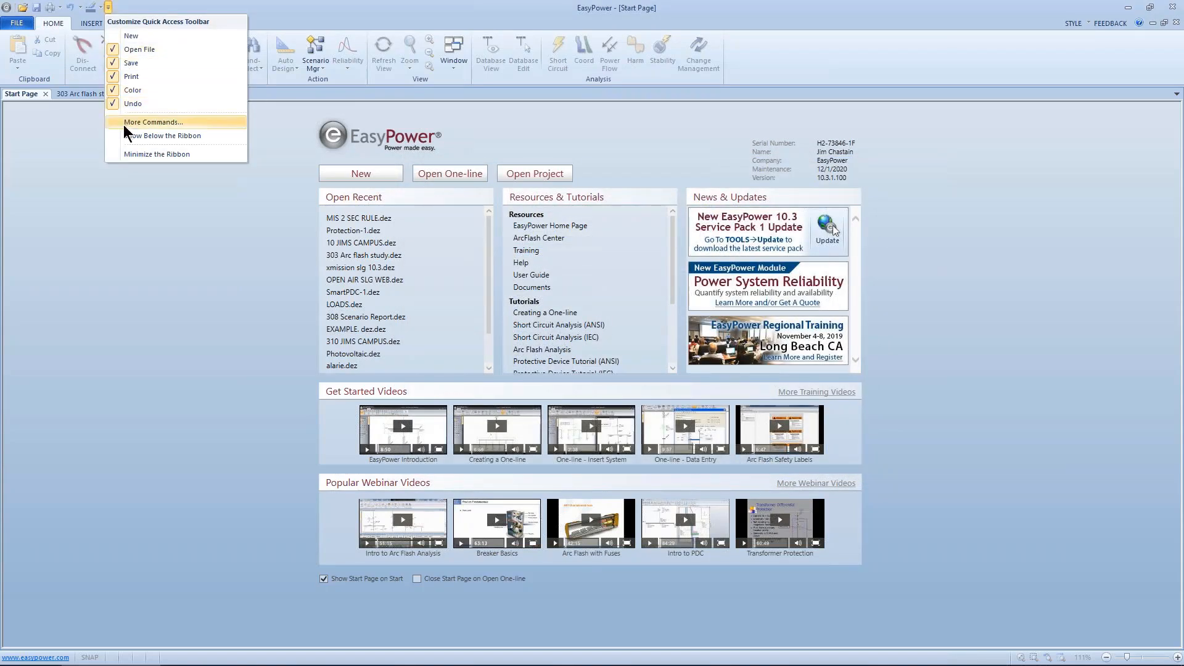
{"action": "left_click", "coordinate": [125, 155]}
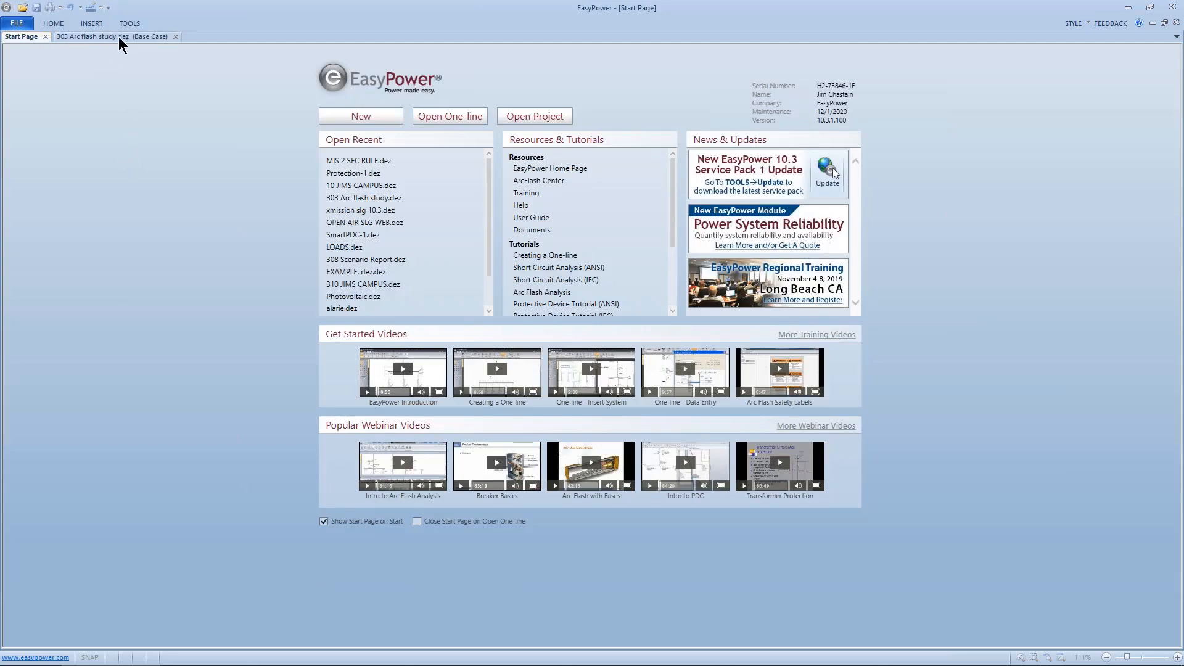
{"action": "left_click", "coordinate": [108, 8]}
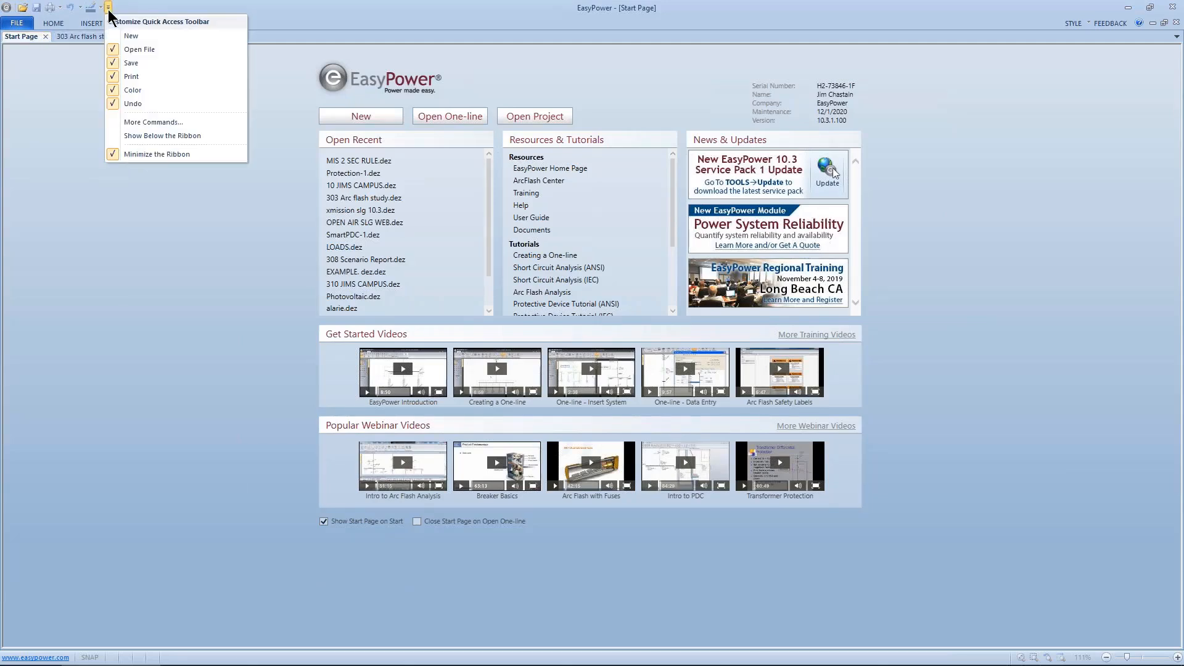
{"action": "left_click", "coordinate": [116, 134]}
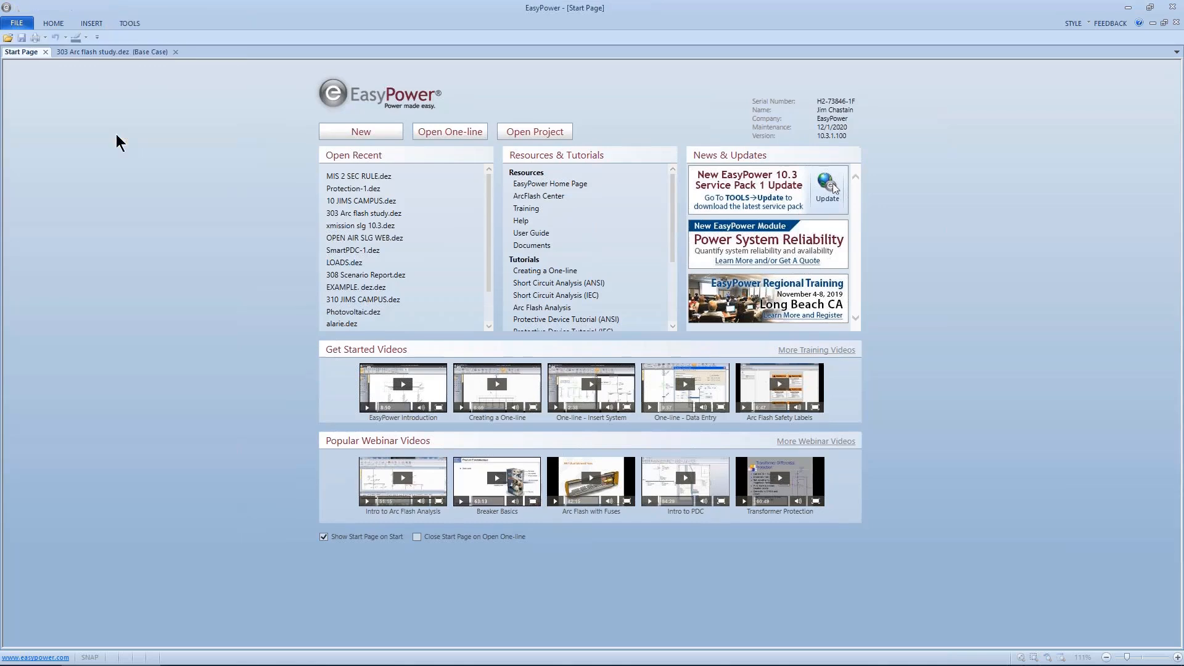
Step: Restore the full ribbon and move the Quick Access Toolbar back above the ribbon
{"action": "left_click", "coordinate": [99, 36]}
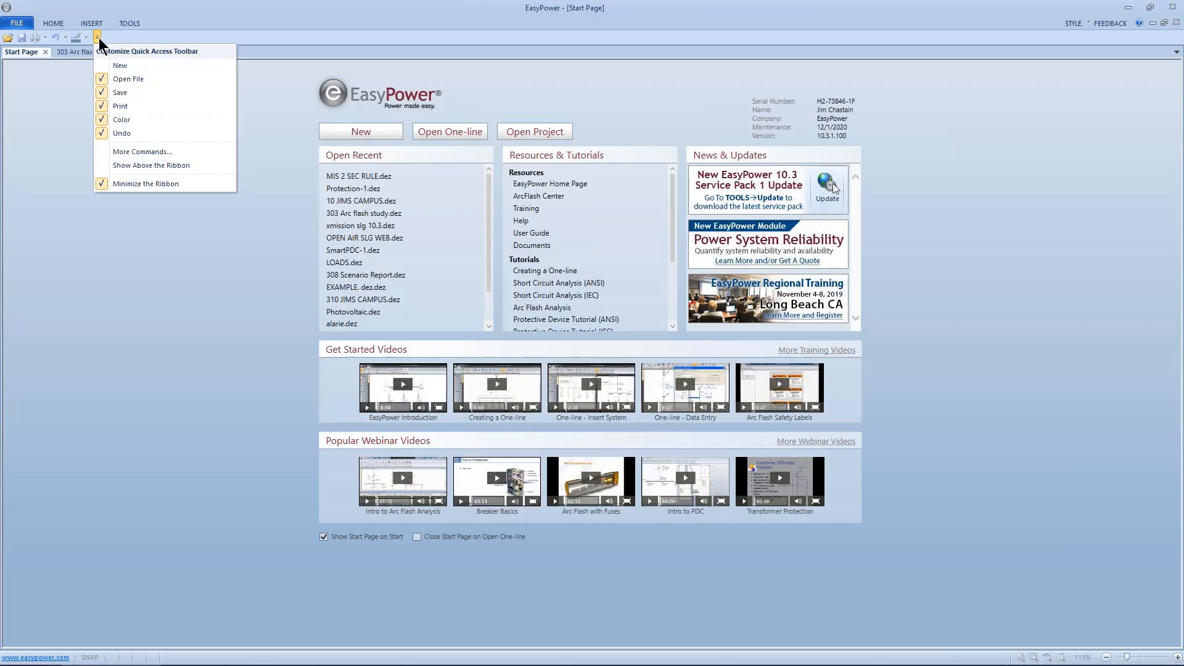
{"action": "left_click", "coordinate": [106, 181]}
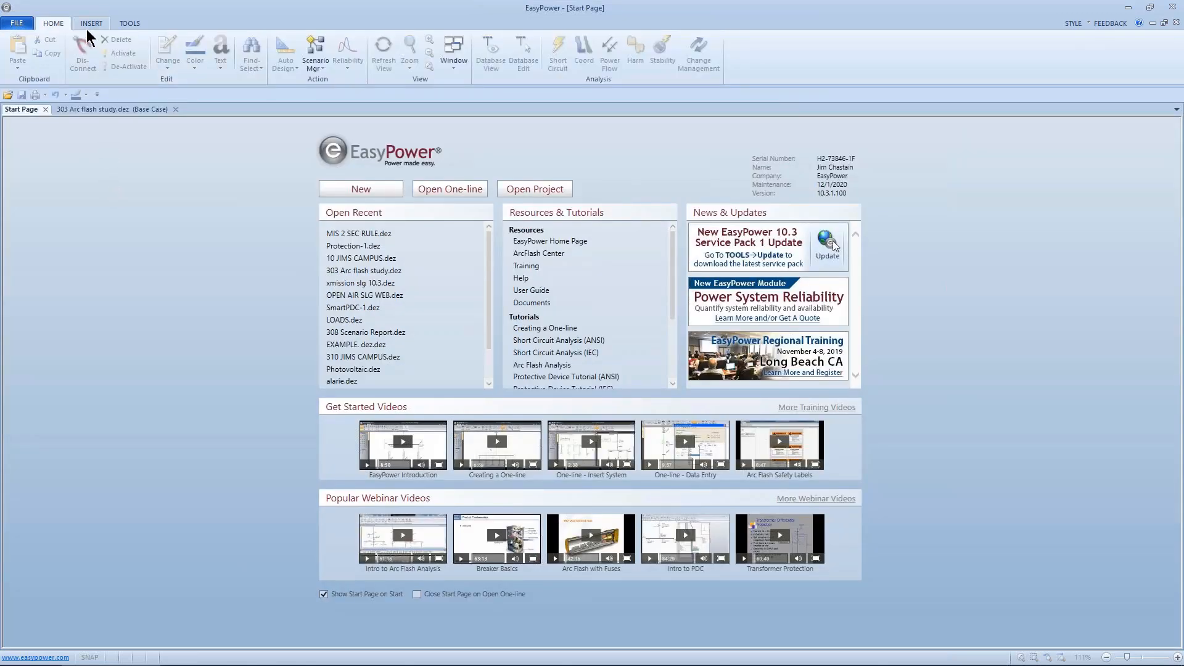
{"action": "left_click", "coordinate": [97, 94]}
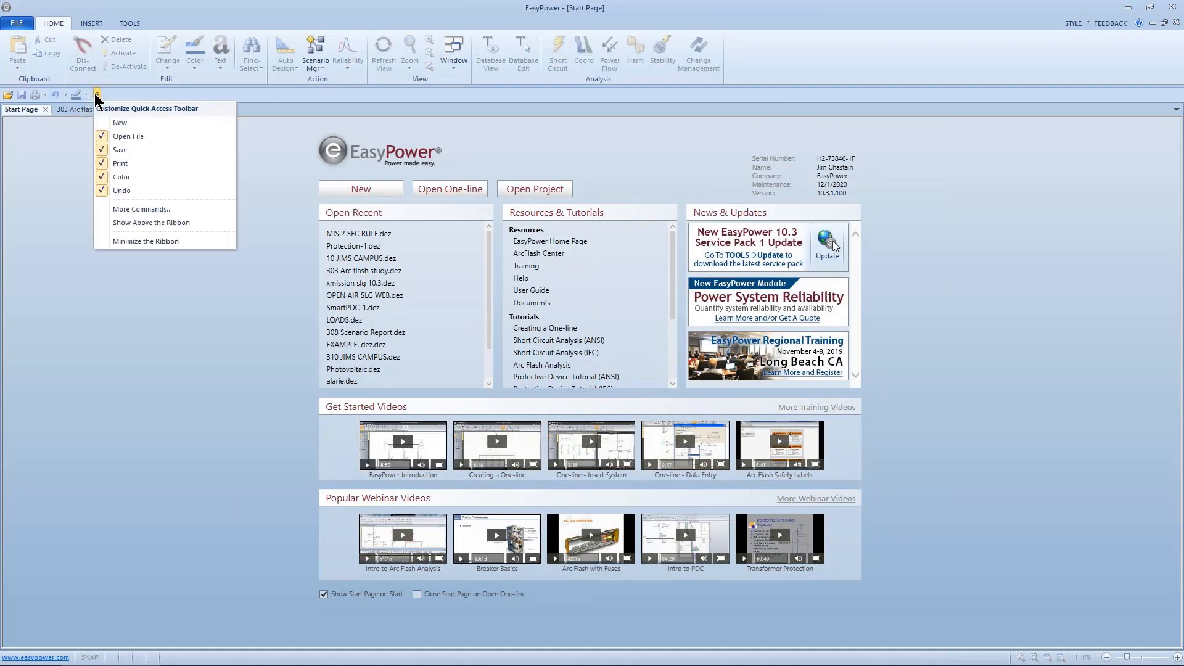
{"action": "left_click", "coordinate": [118, 222]}
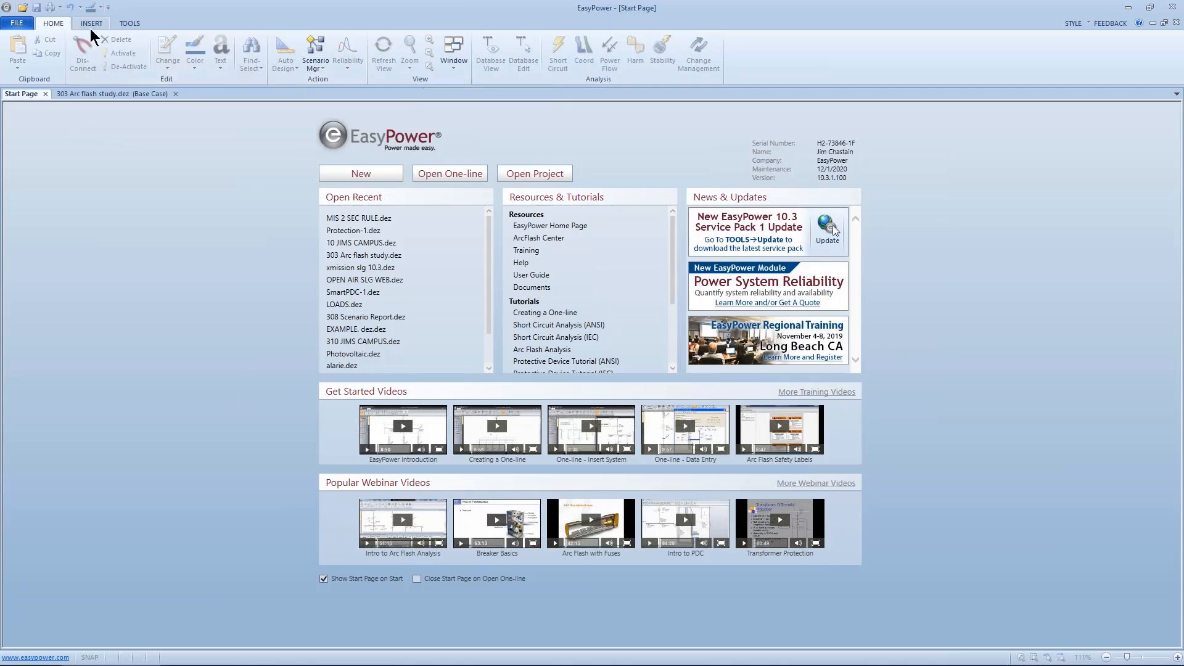
Step: Minimize the ribbon and temporarily open the Home and Insert tabs from the collapsed ribbon
{"action": "left_click", "coordinate": [108, 7]}
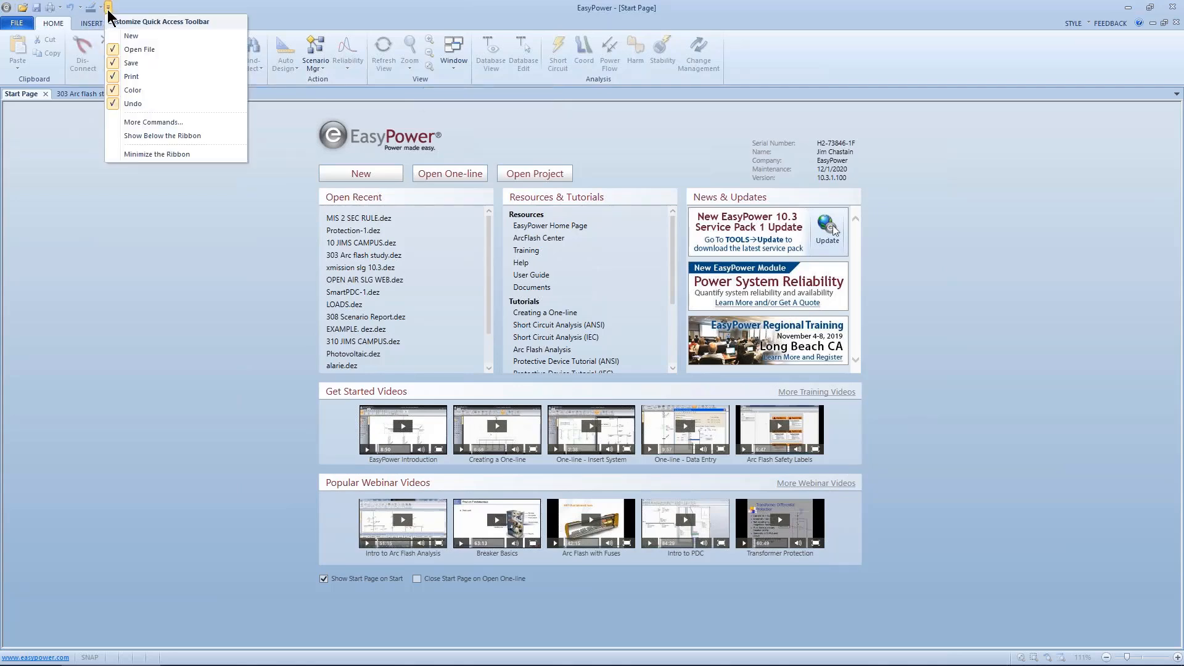
{"action": "left_click", "coordinate": [117, 150]}
{"action": "left_click", "coordinate": [60, 23]}
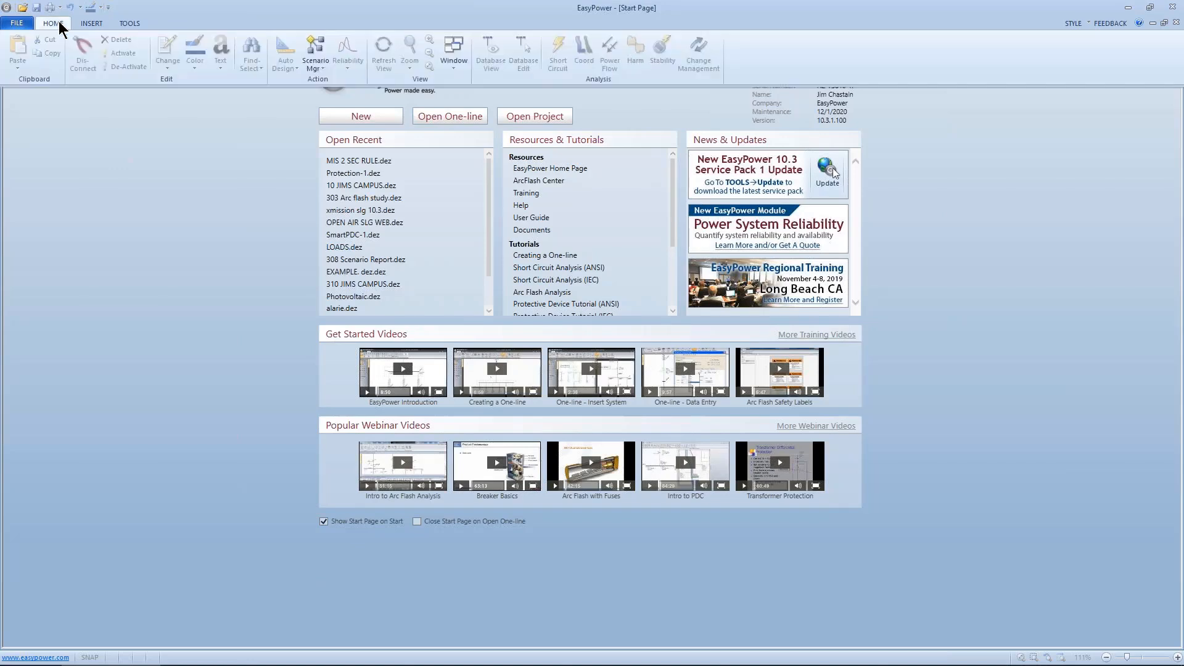
{"action": "left_click", "coordinate": [92, 24]}
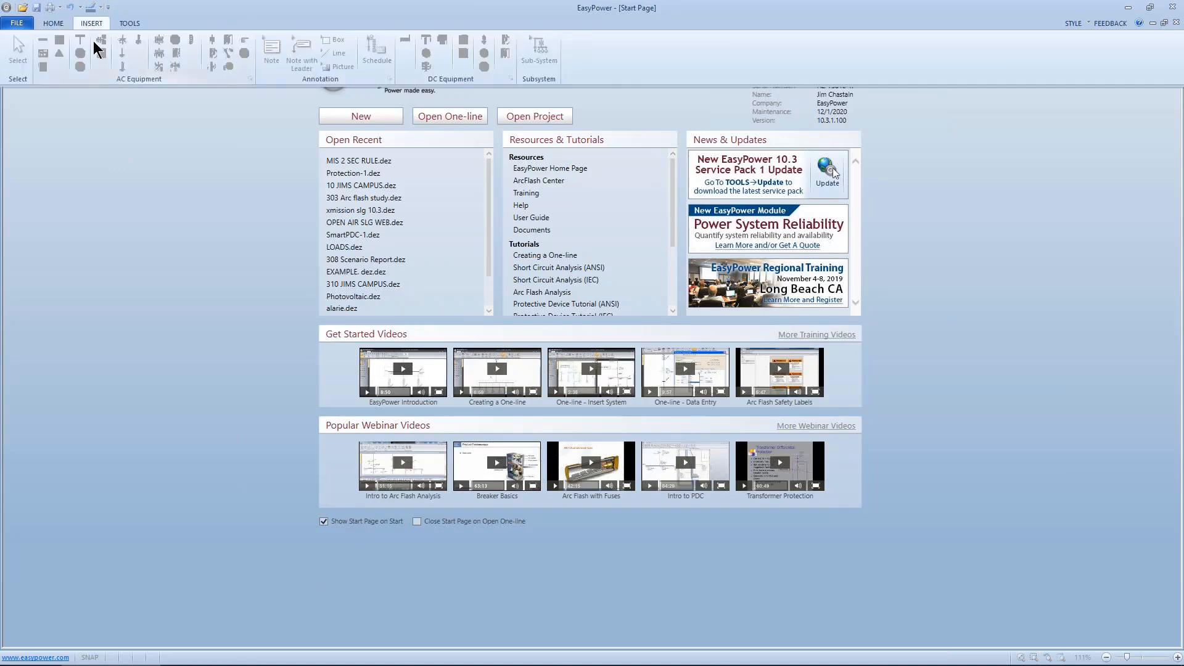
{"action": "left_click", "coordinate": [146, 107]}
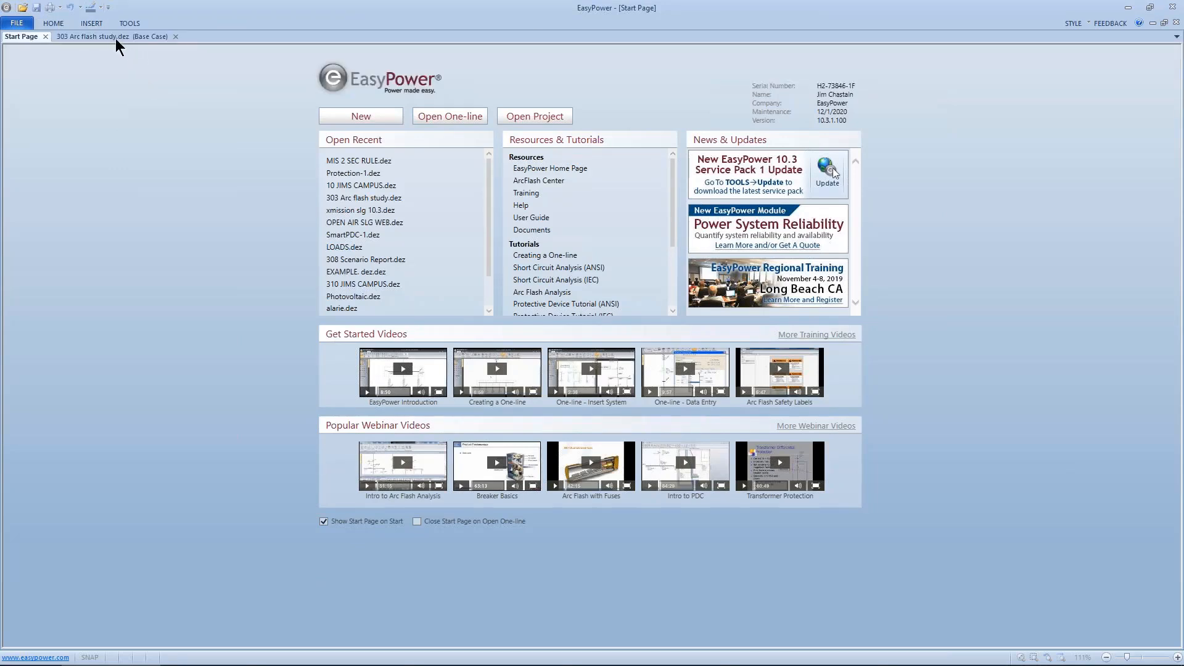
Step: Preview the Insert and Tools tabs from the collapsed ribbon, then turn off ribbon minimizing
{"action": "left_click", "coordinate": [87, 24]}
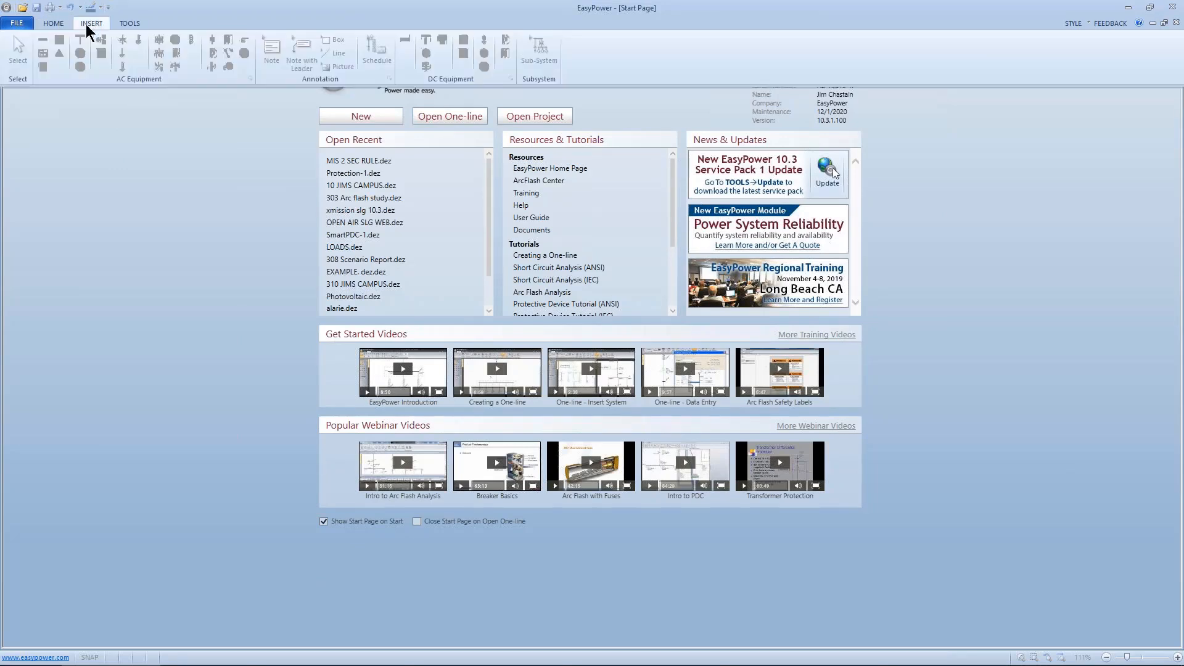
{"action": "left_click", "coordinate": [124, 26]}
{"action": "left_click", "coordinate": [130, 109]}
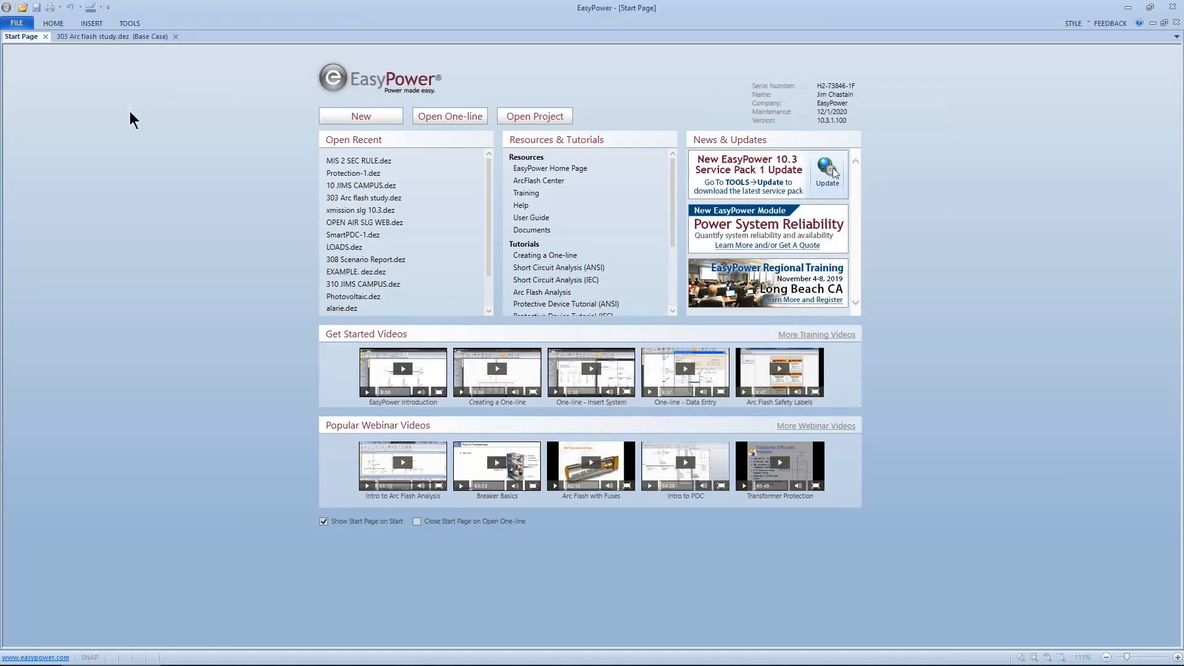
{"action": "left_click", "coordinate": [108, 7]}
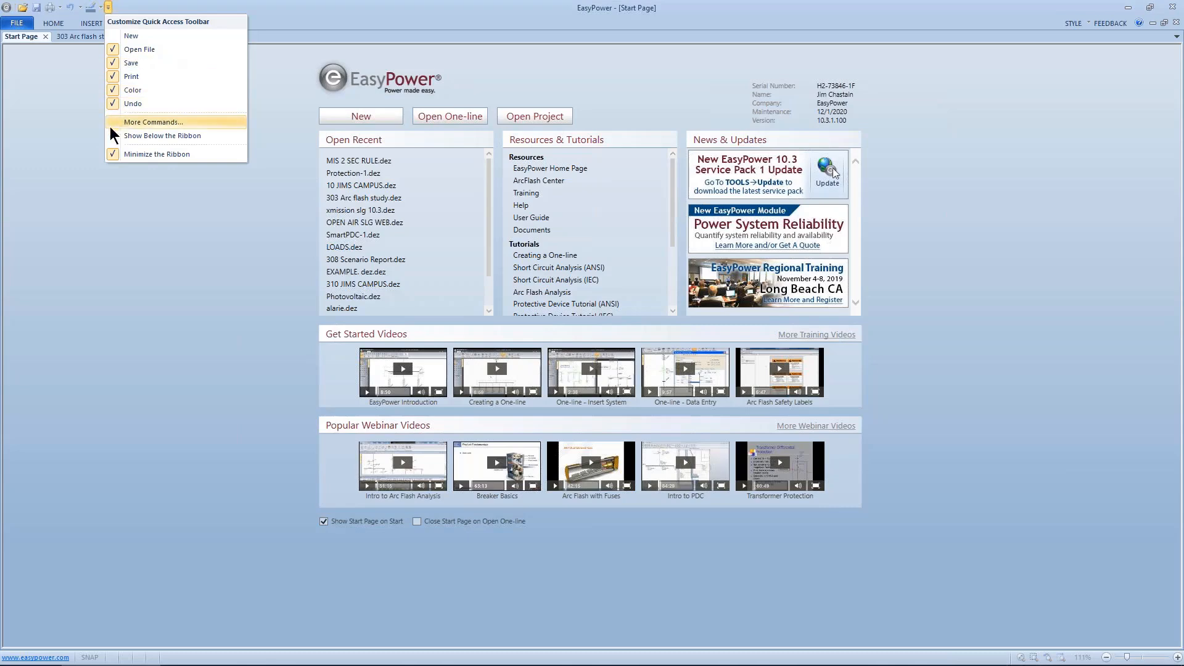
{"action": "left_click", "coordinate": [113, 151]}
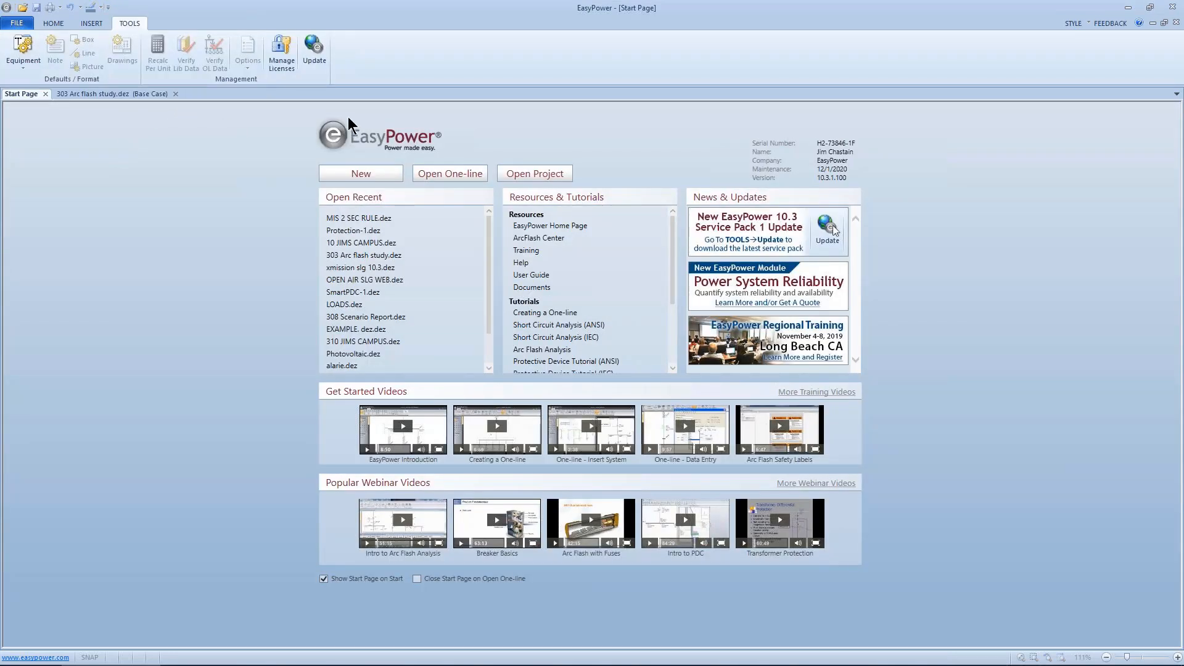
Step: Switch the application style to Ribbon - Black and then to Ribbon - Silver
{"action": "left_click", "coordinate": [1090, 24]}
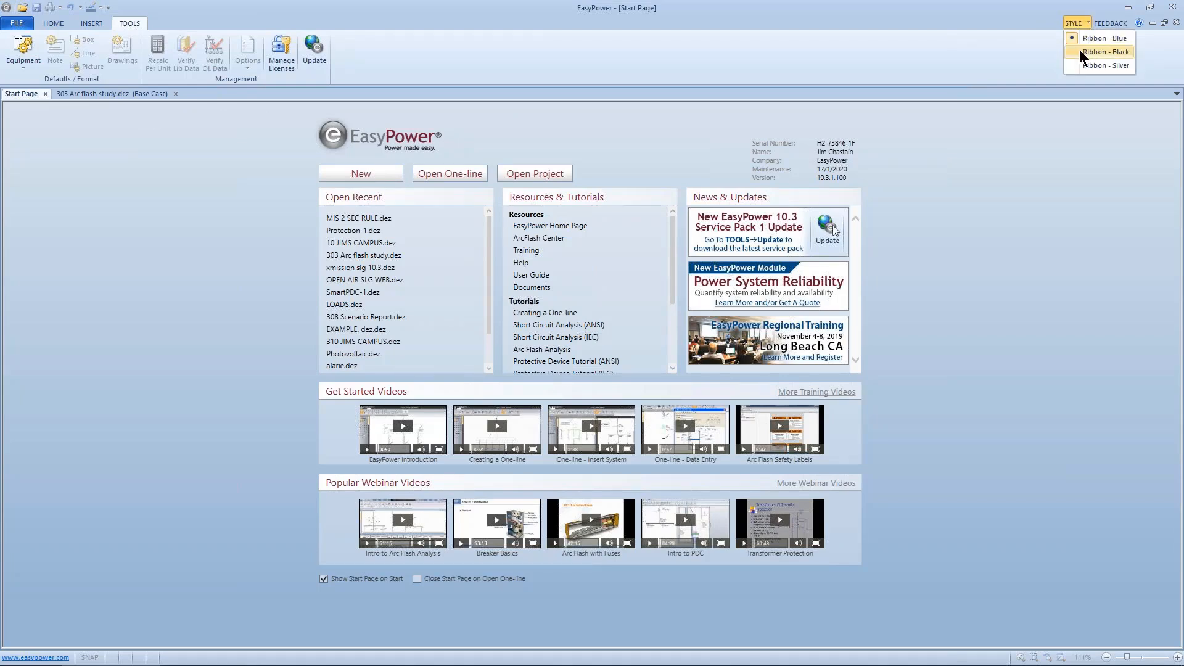
{"action": "left_click", "coordinate": [1079, 52]}
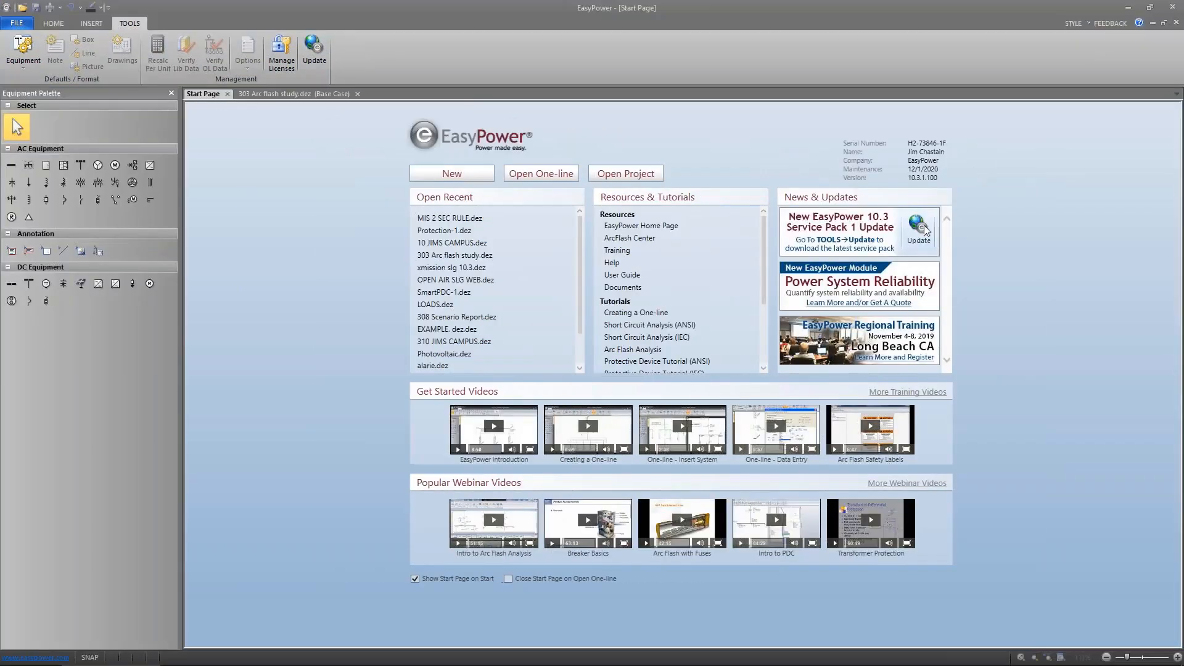
{"action": "left_click", "coordinate": [1088, 24]}
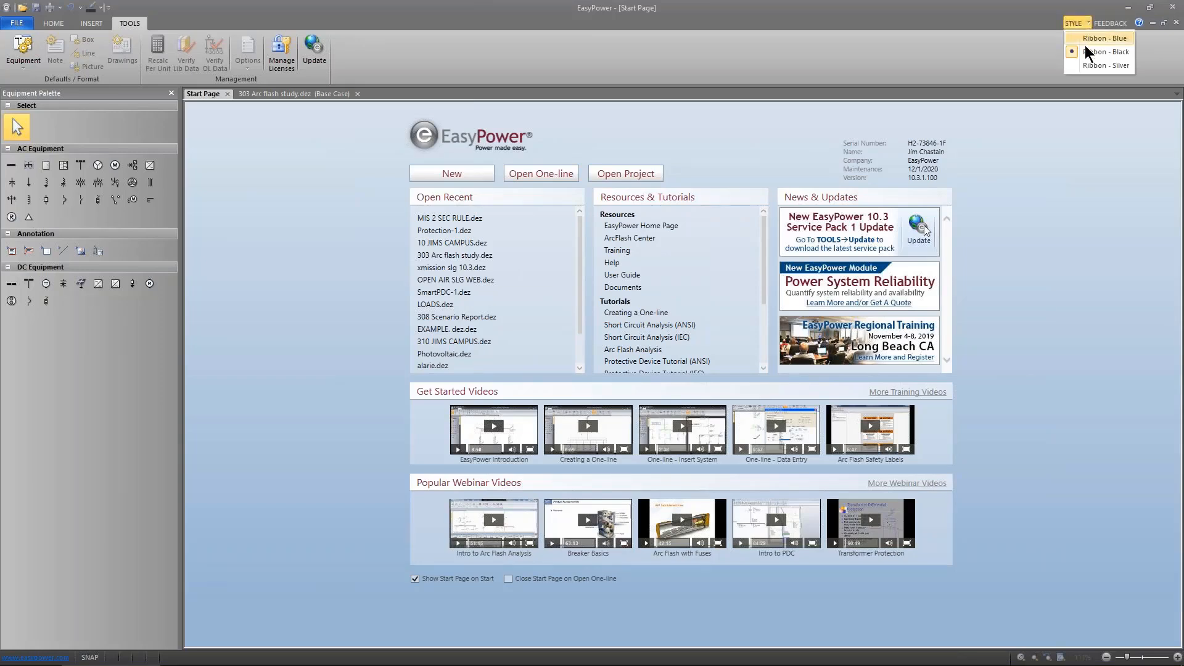
{"action": "left_click", "coordinate": [1083, 64]}
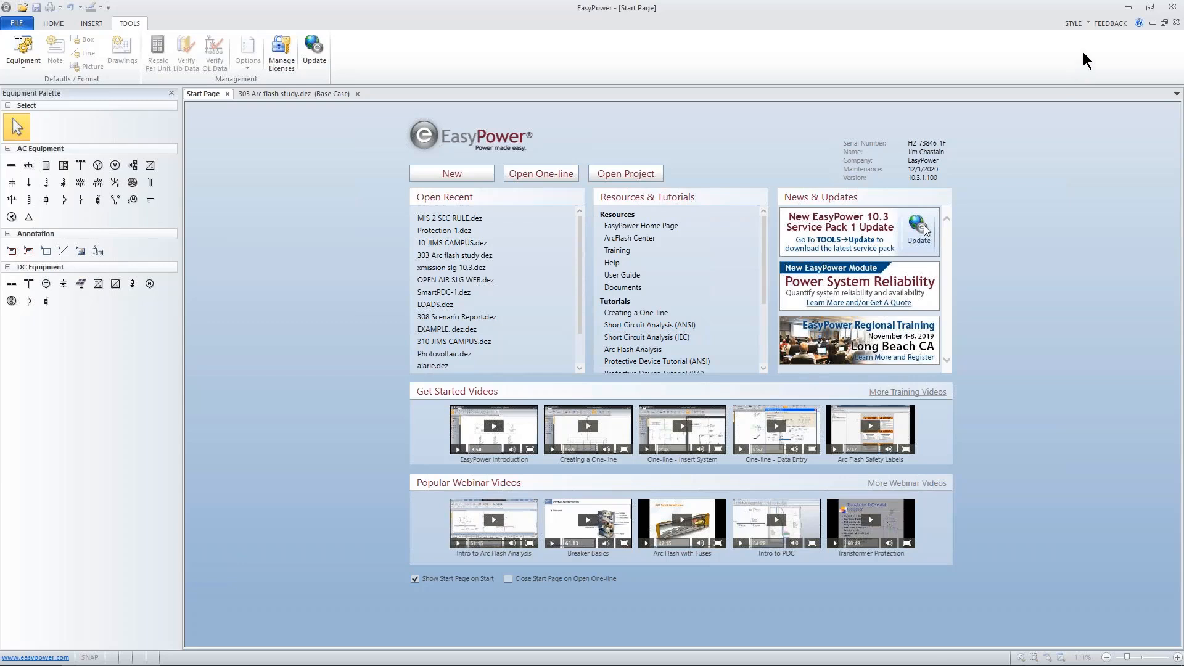
Step: Switch the application style back to Ribbon - Blue
{"action": "left_click", "coordinate": [1089, 20]}
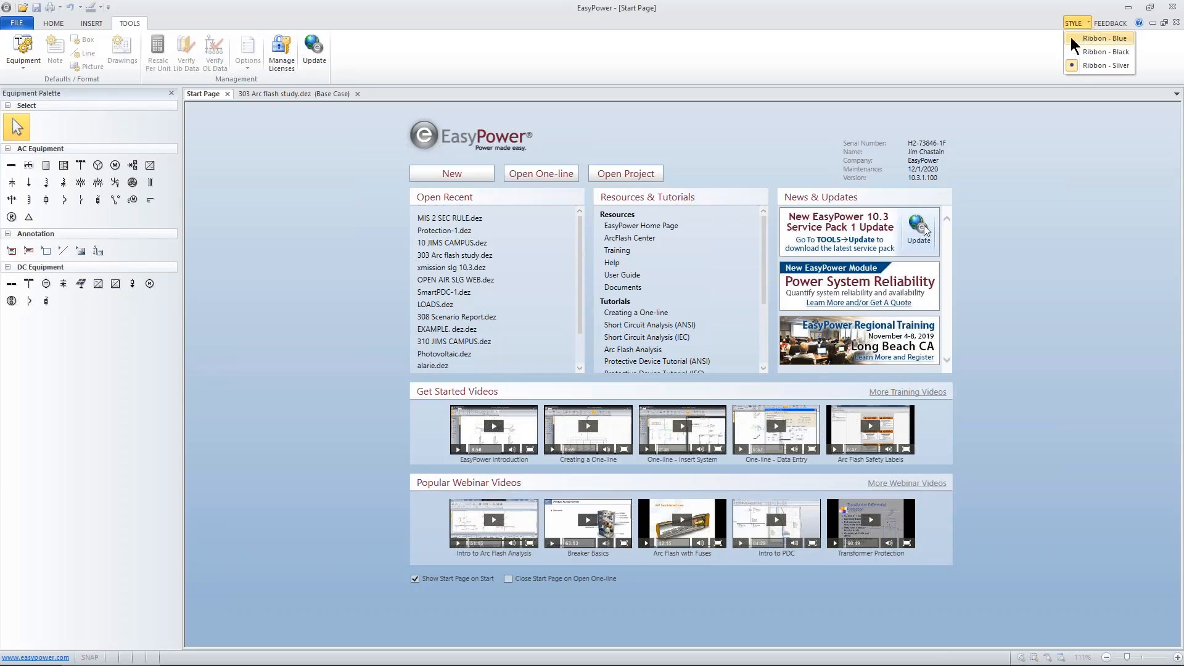
{"action": "left_click", "coordinate": [1071, 37]}
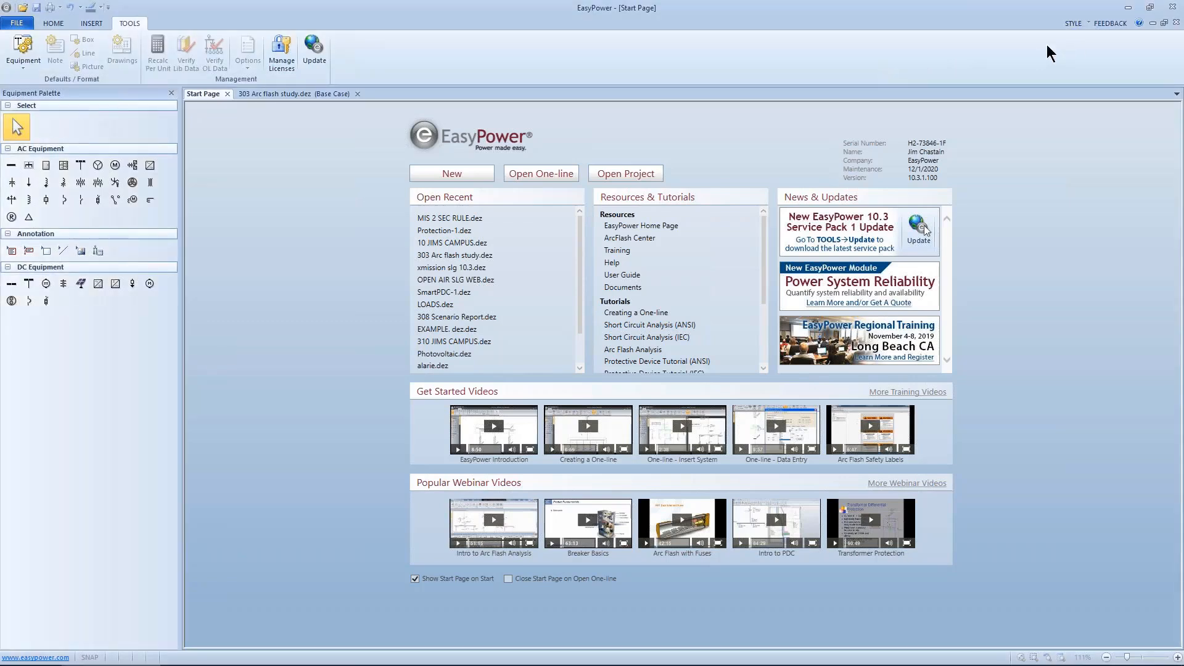
{"action": "left_click", "coordinate": [1080, 27]}
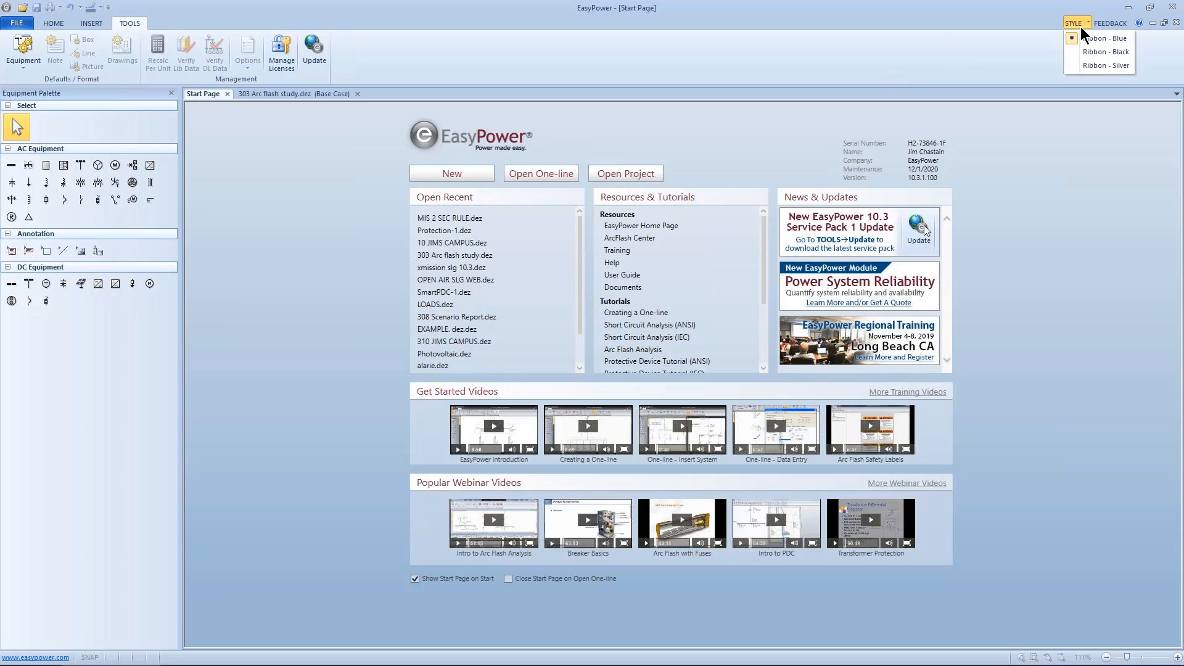
{"action": "left_click", "coordinate": [1083, 24]}
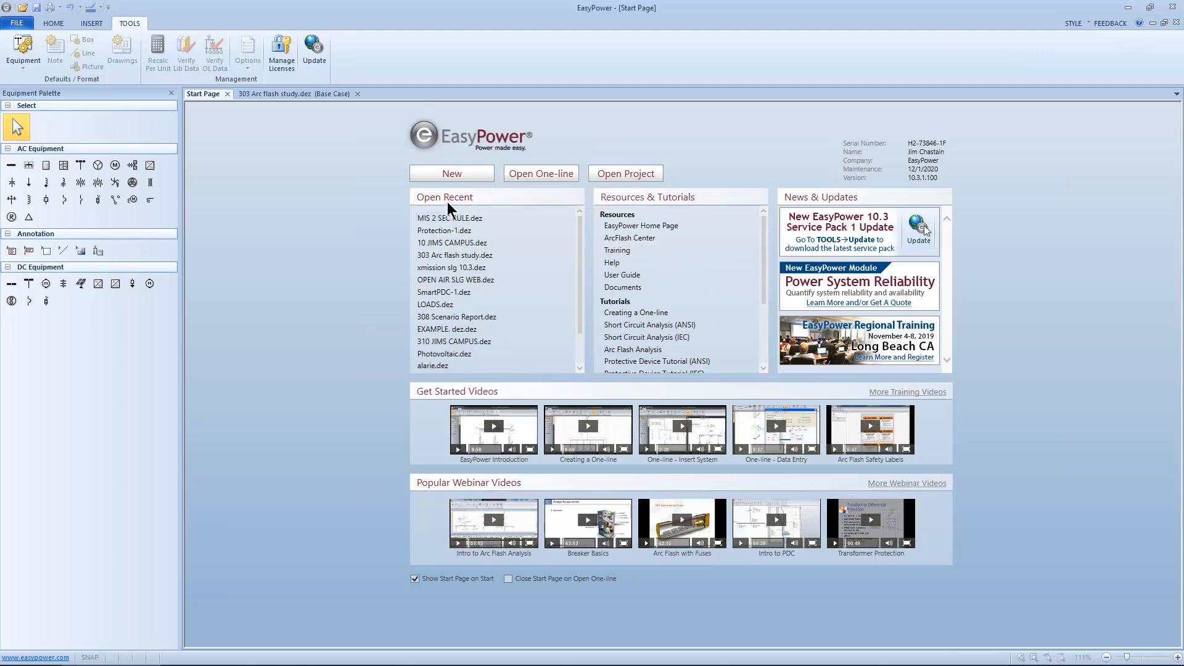
Step: Open the recent project 303 Arc flash study.dez and open the Options dialog from the one-line
{"action": "left_click", "coordinate": [436, 254]}
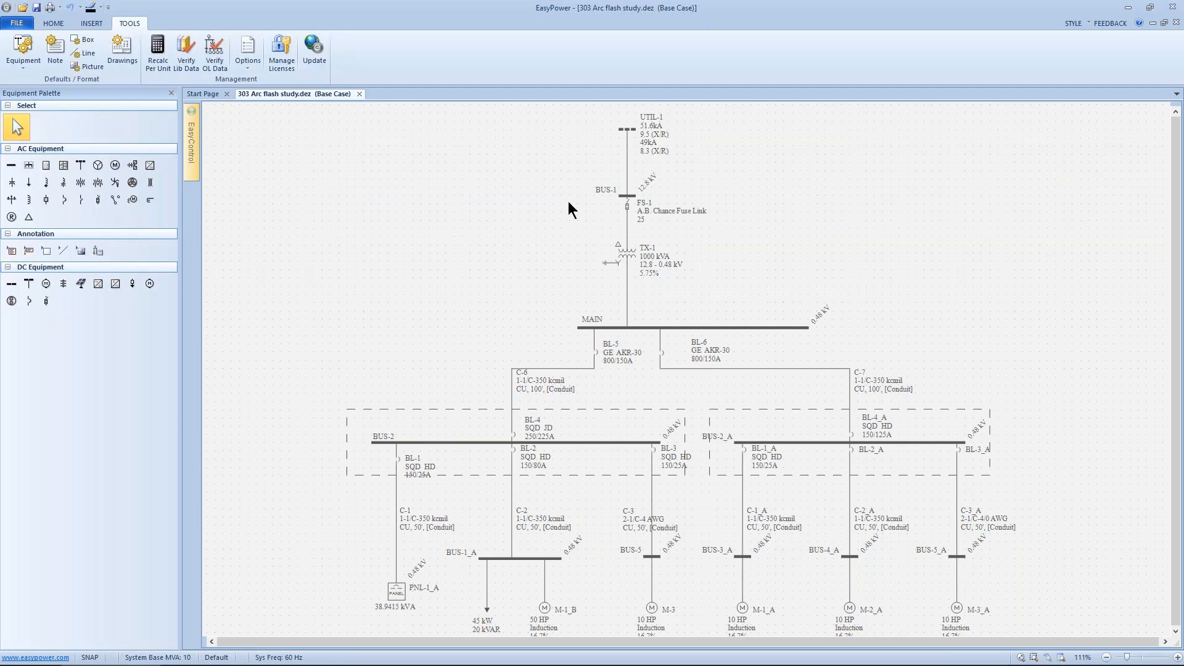
{"action": "left_click", "coordinate": [57, 23]}
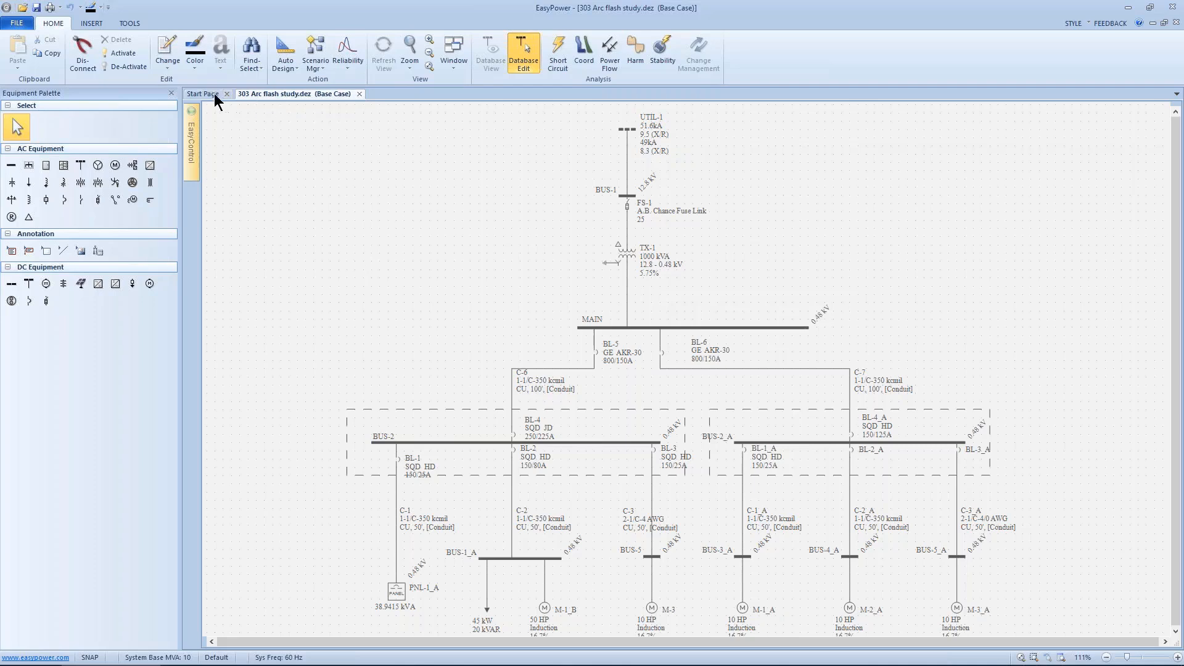
{"action": "right_click", "coordinate": [364, 153]}
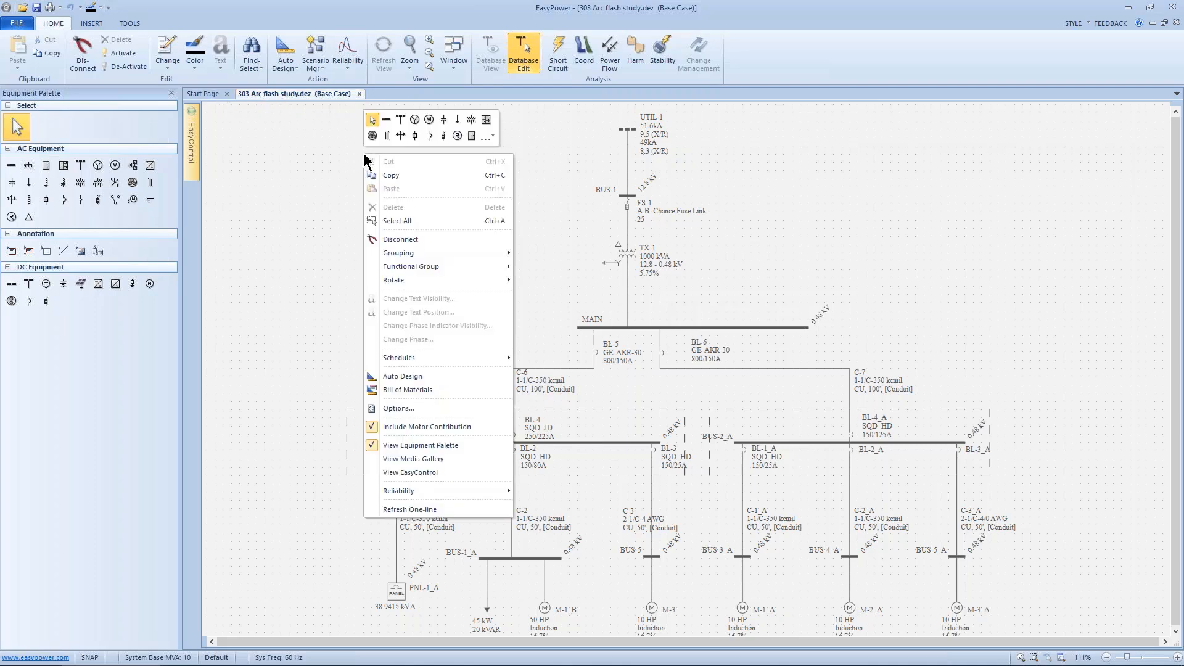
{"action": "left_click", "coordinate": [388, 409]}
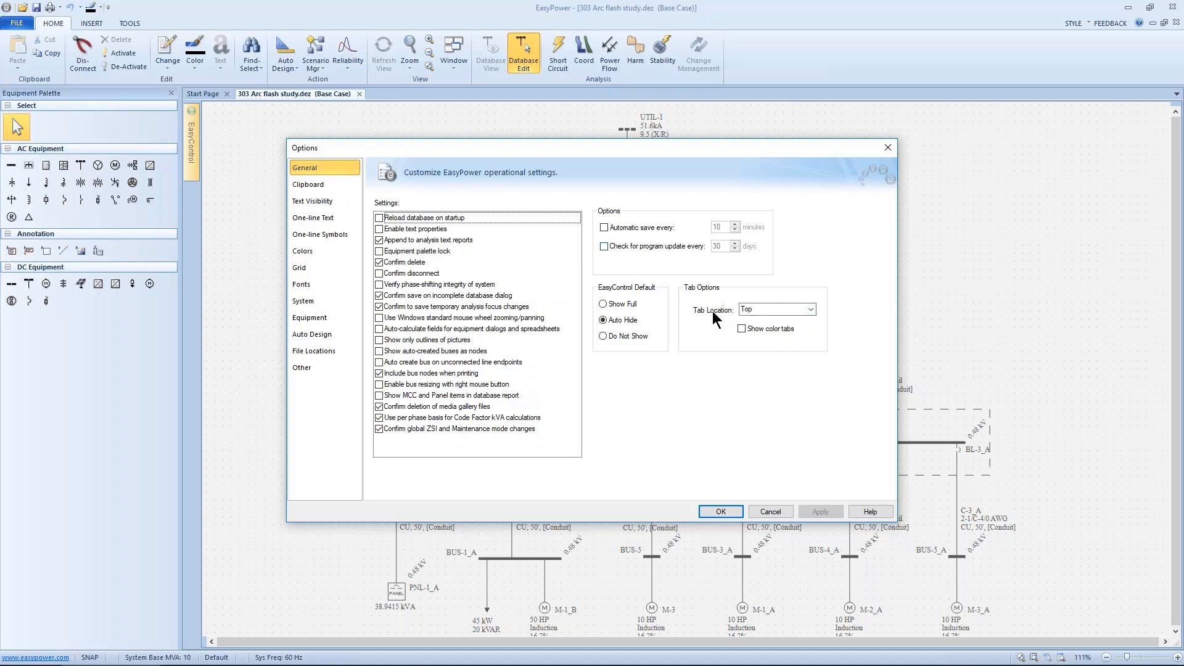
Step: Set the Tab Location option to None and apply it
{"action": "left_click", "coordinate": [809, 309]}
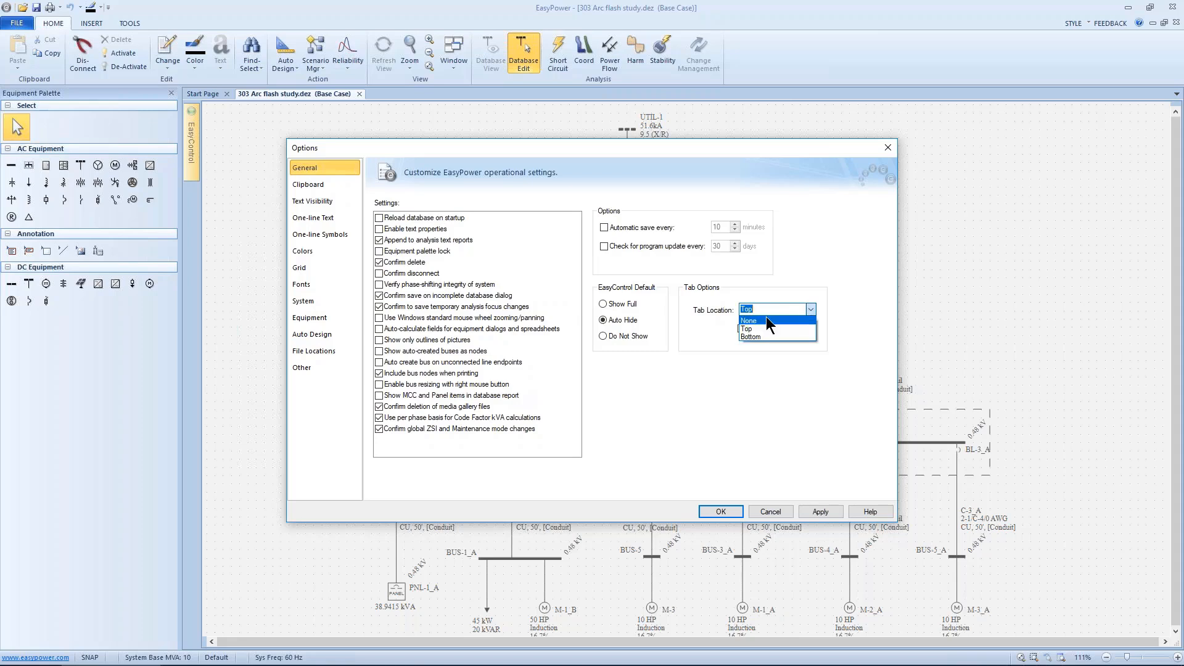
{"action": "left_click", "coordinate": [766, 317]}
{"action": "left_click", "coordinate": [813, 510]}
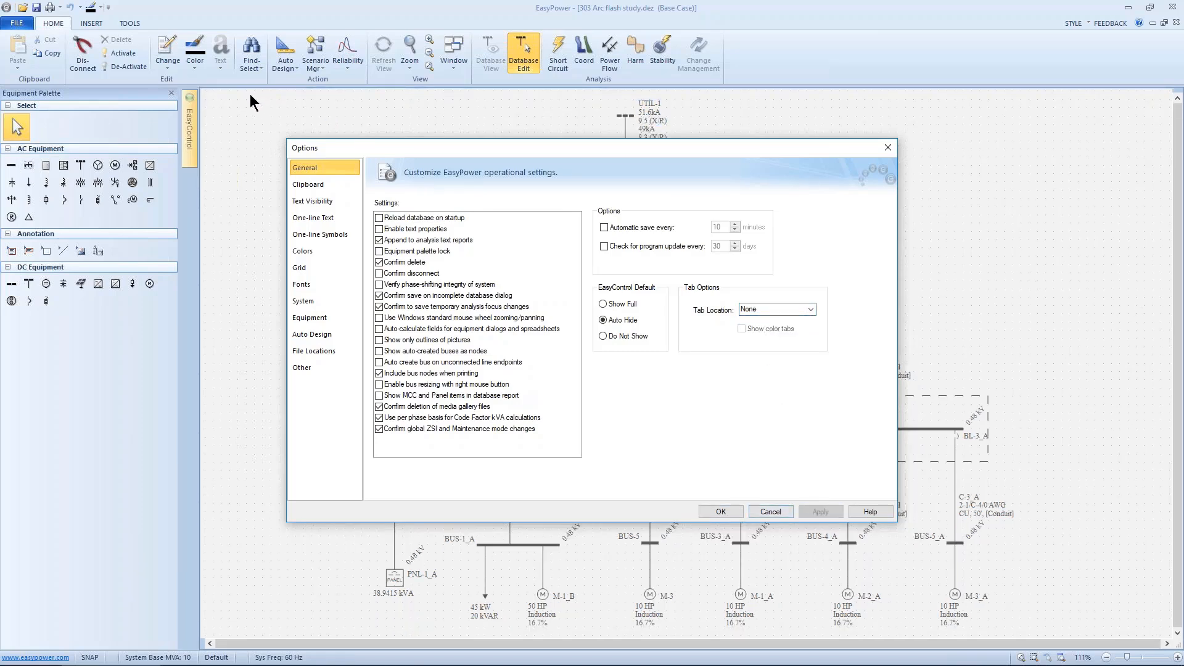
Step: Set the Tab Location option back to Top and apply it
{"action": "left_click", "coordinate": [808, 310]}
{"action": "left_click", "coordinate": [776, 329]}
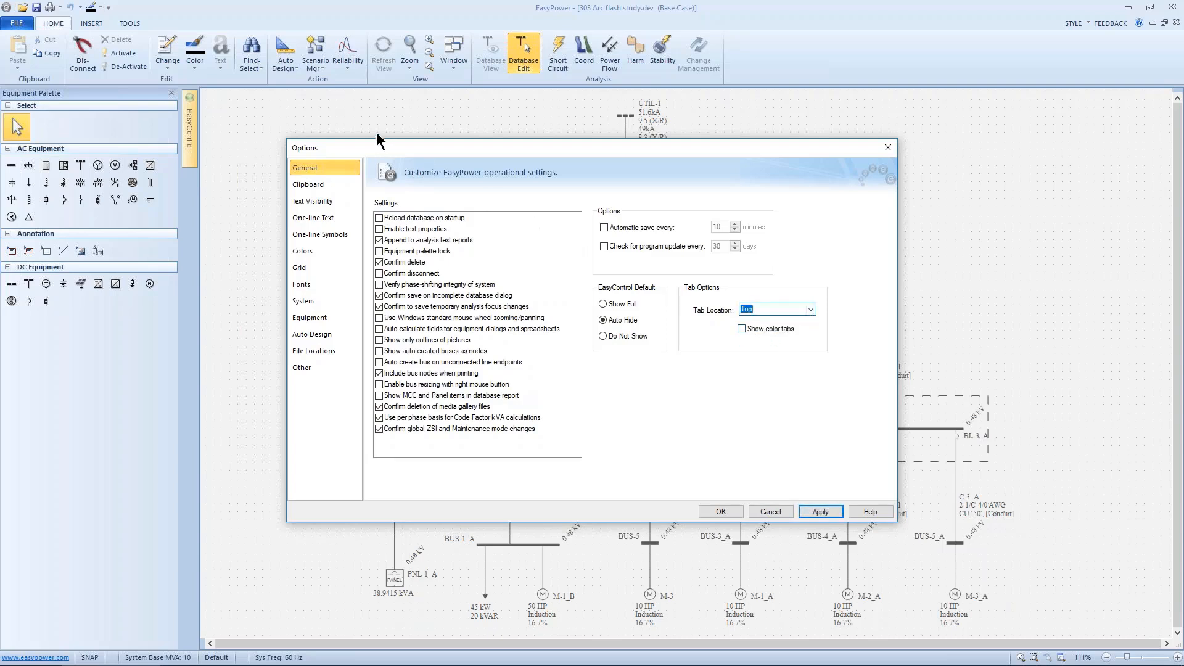
{"action": "left_click", "coordinate": [808, 512]}
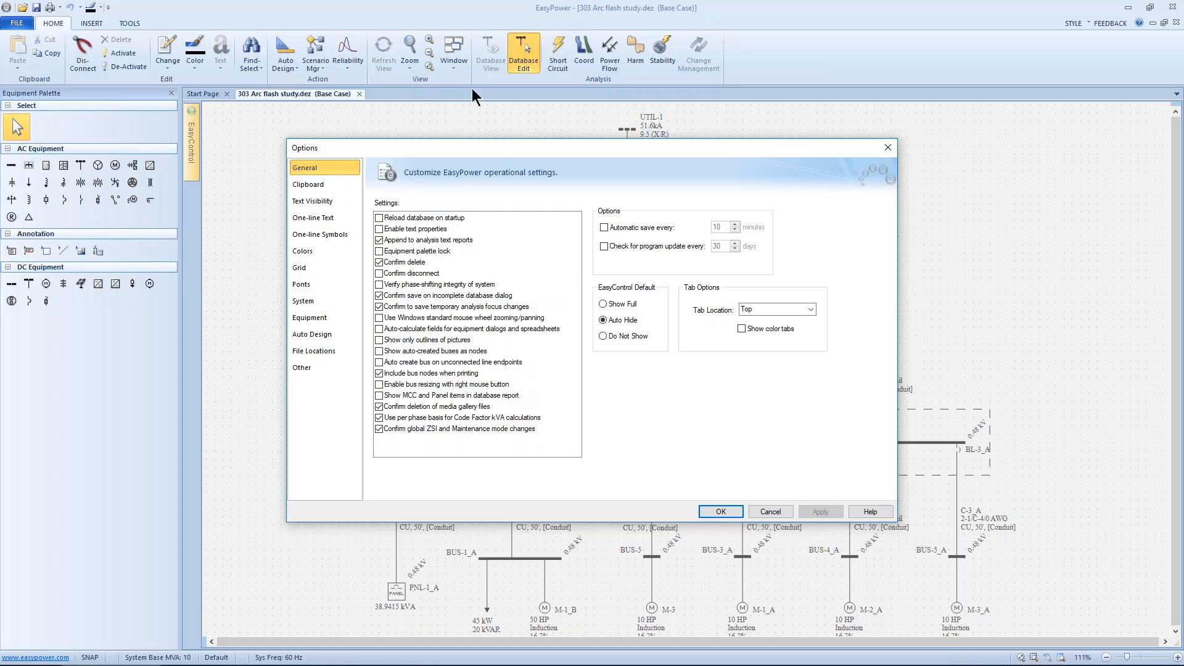
Step: Set the Tab Location option to Bottom and apply it
{"action": "left_click", "coordinate": [805, 311]}
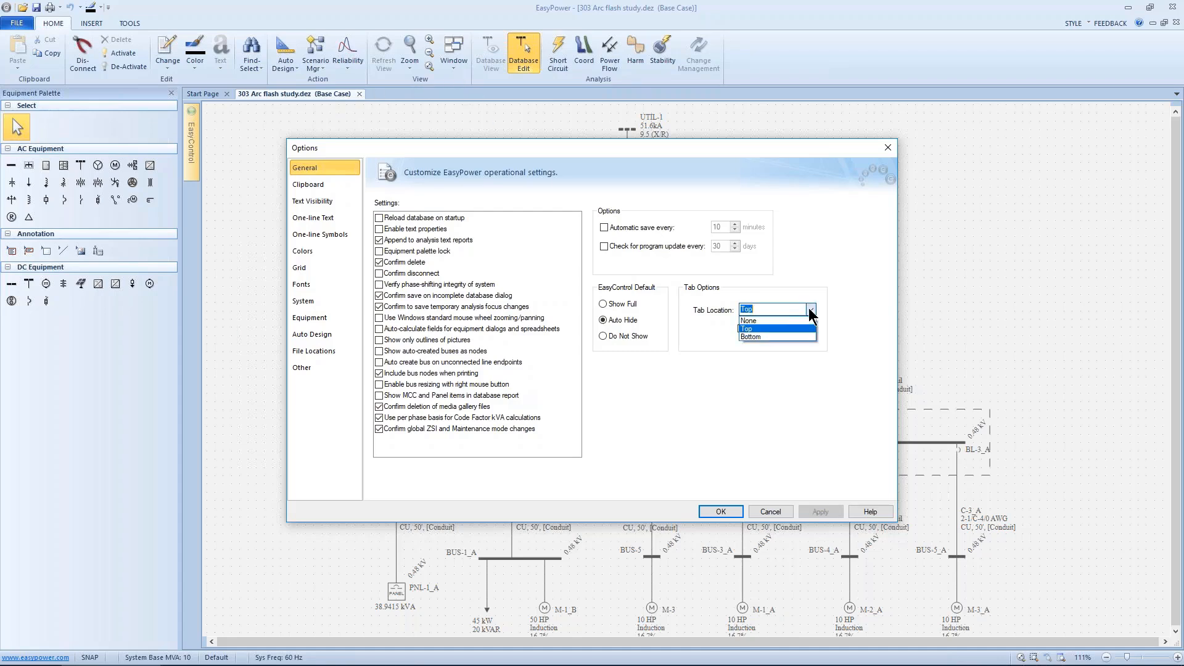
{"action": "left_click", "coordinate": [771, 337]}
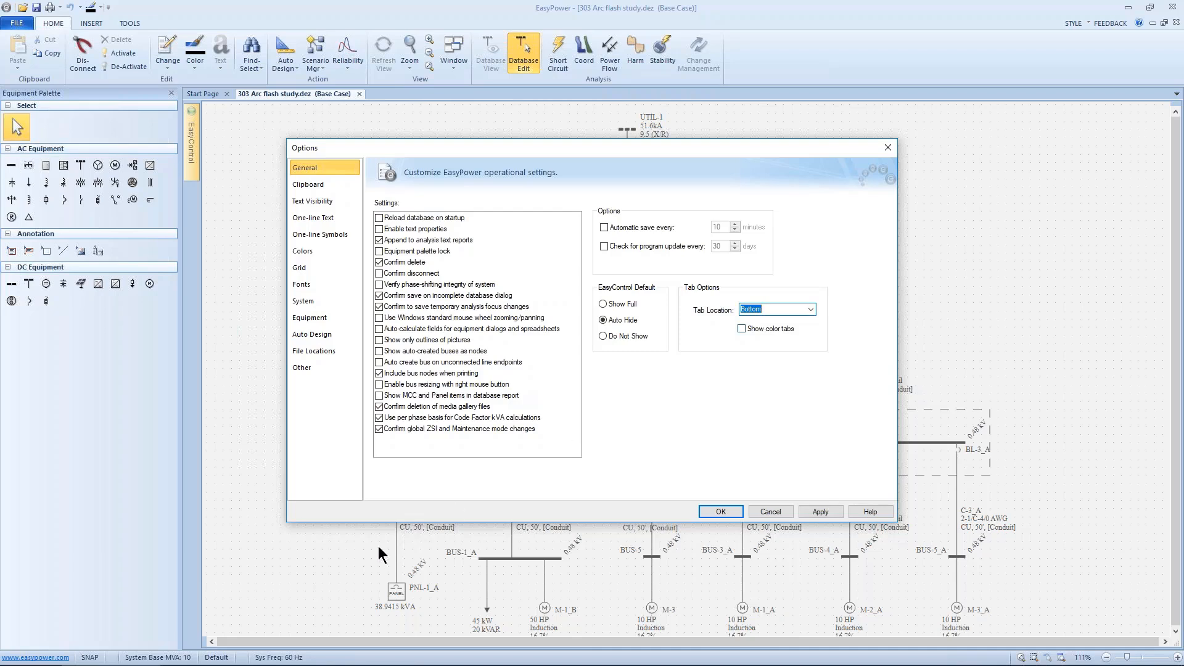
{"action": "left_click", "coordinate": [815, 512]}
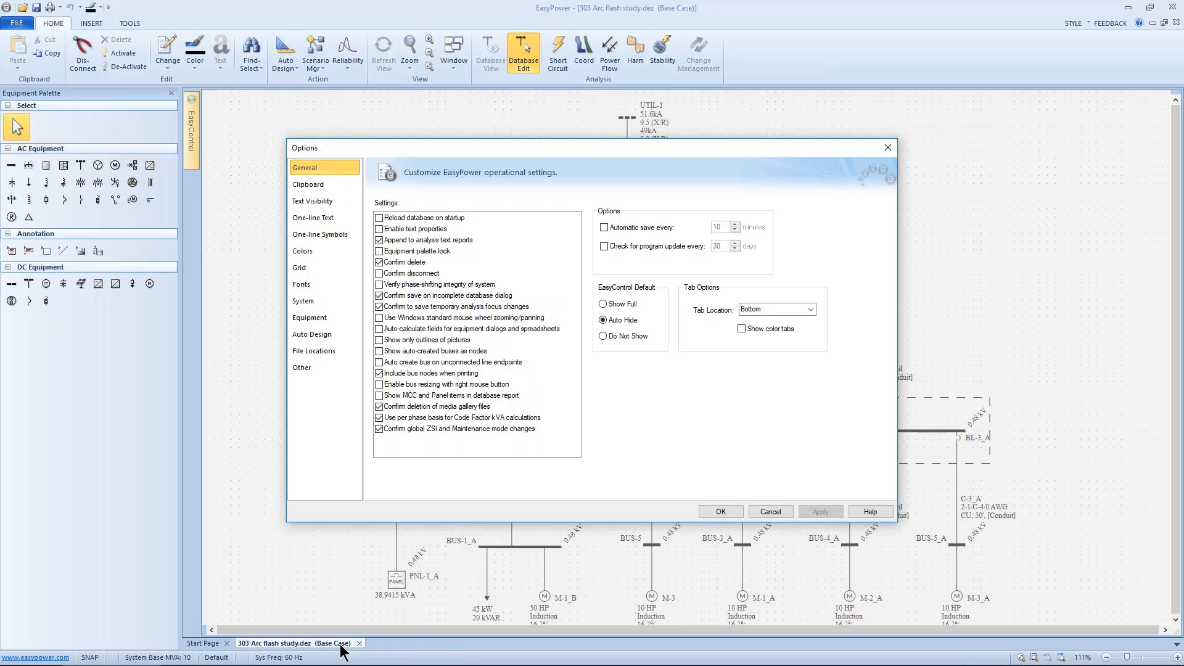
Step: Turn on Show color tabs, apply the change and close the Options dialog
{"action": "left_click", "coordinate": [743, 329]}
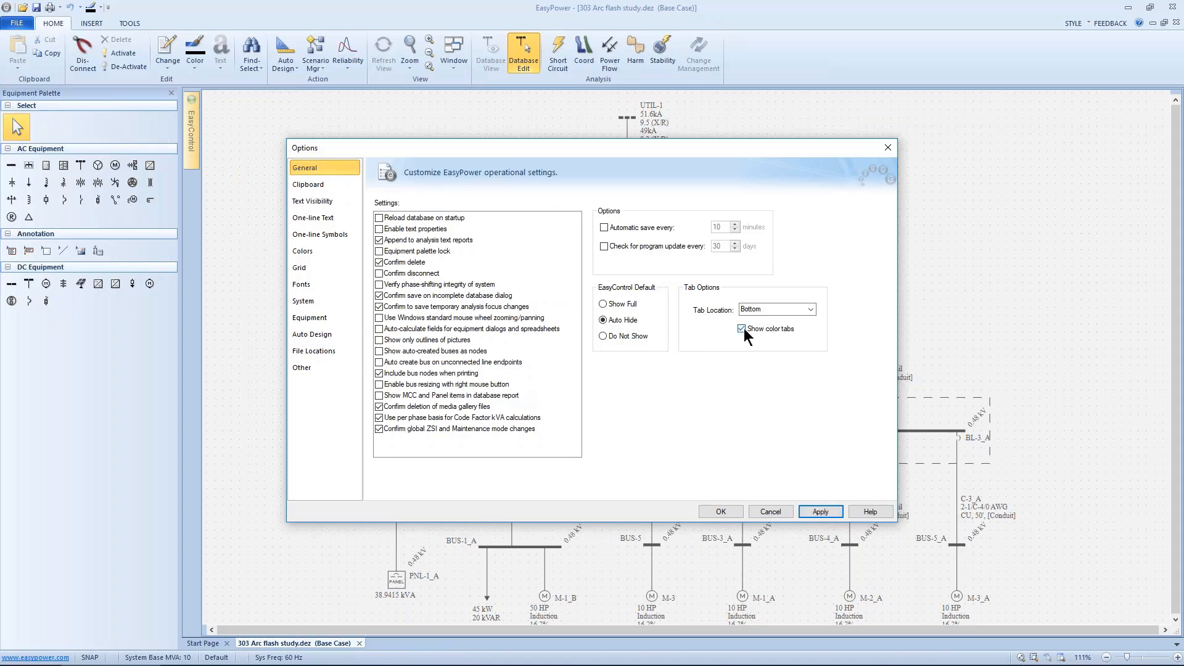
{"action": "left_click", "coordinate": [820, 512]}
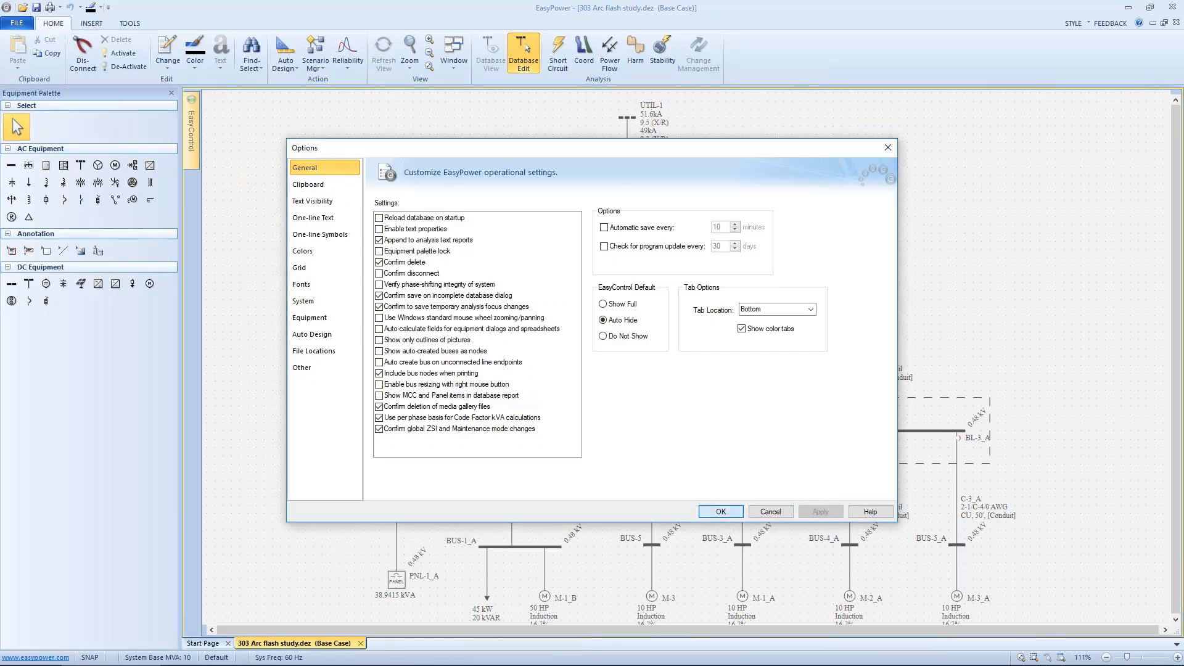
{"action": "left_click", "coordinate": [720, 511]}
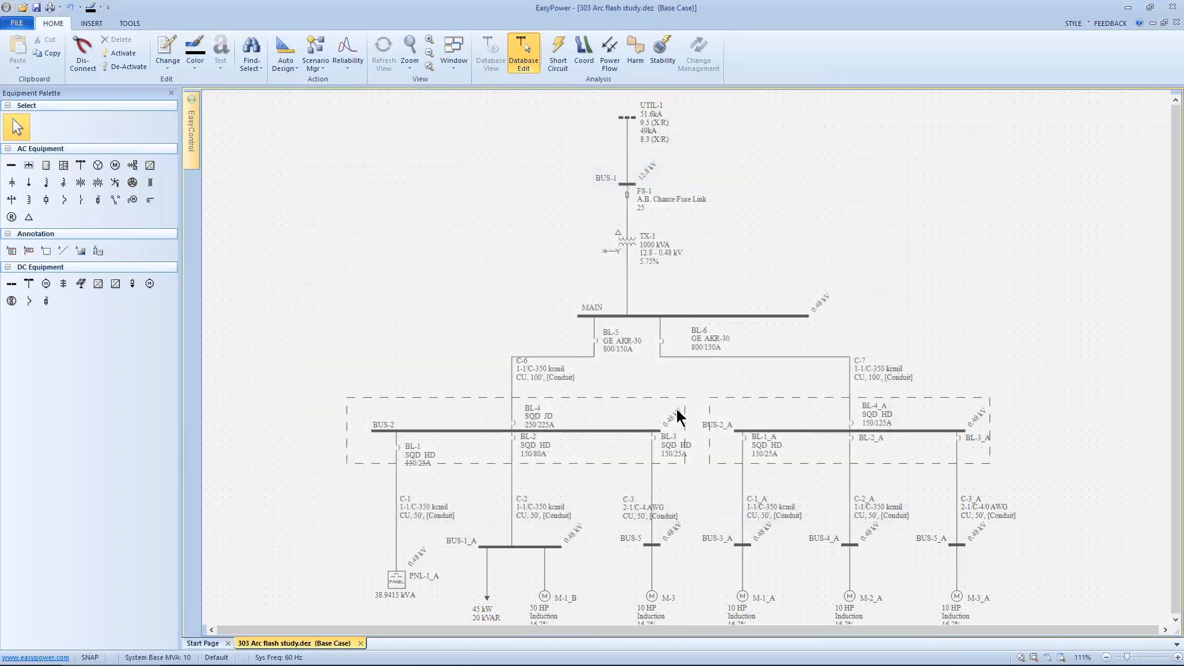
Step: Switch to Short Circuit mode and fault all buses on the one-line
{"action": "left_click", "coordinate": [564, 60]}
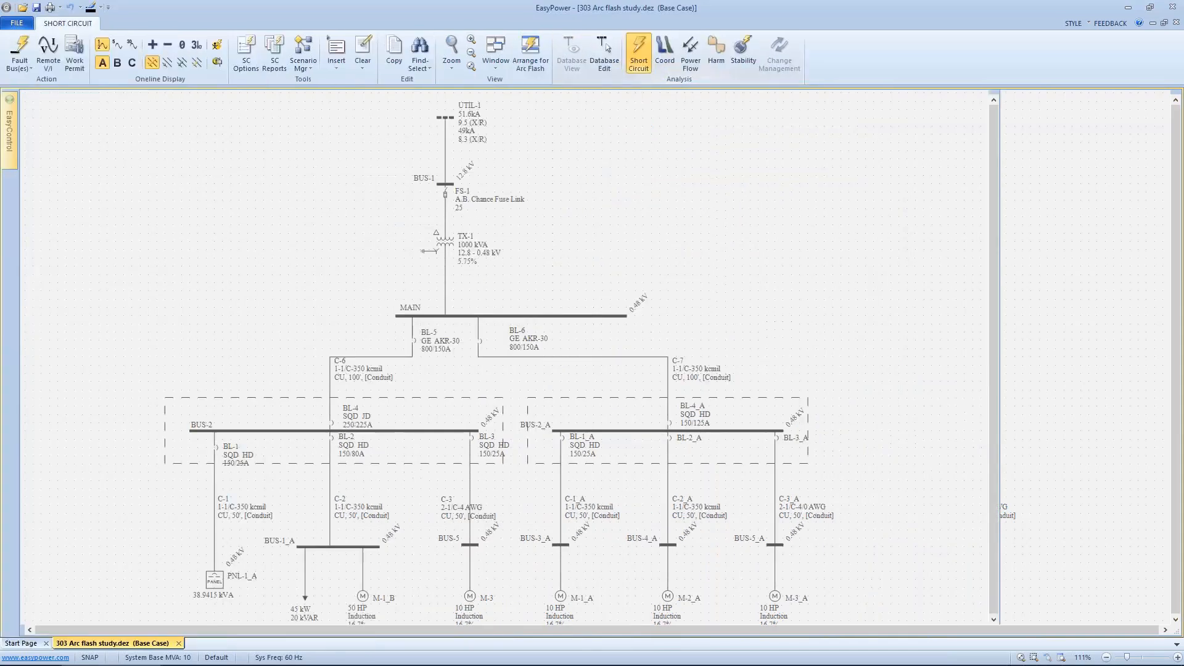
{"action": "left_click", "coordinate": [20, 49]}
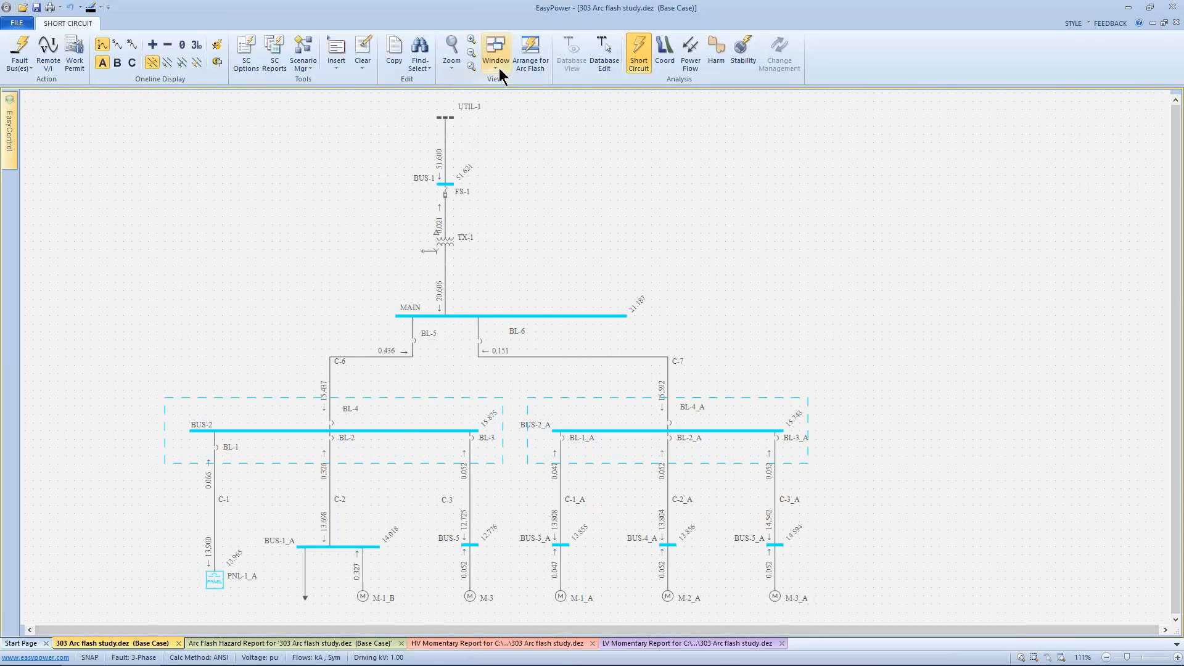
Step: Clear all short-circuit results from the one-line
{"action": "left_click", "coordinate": [497, 67]}
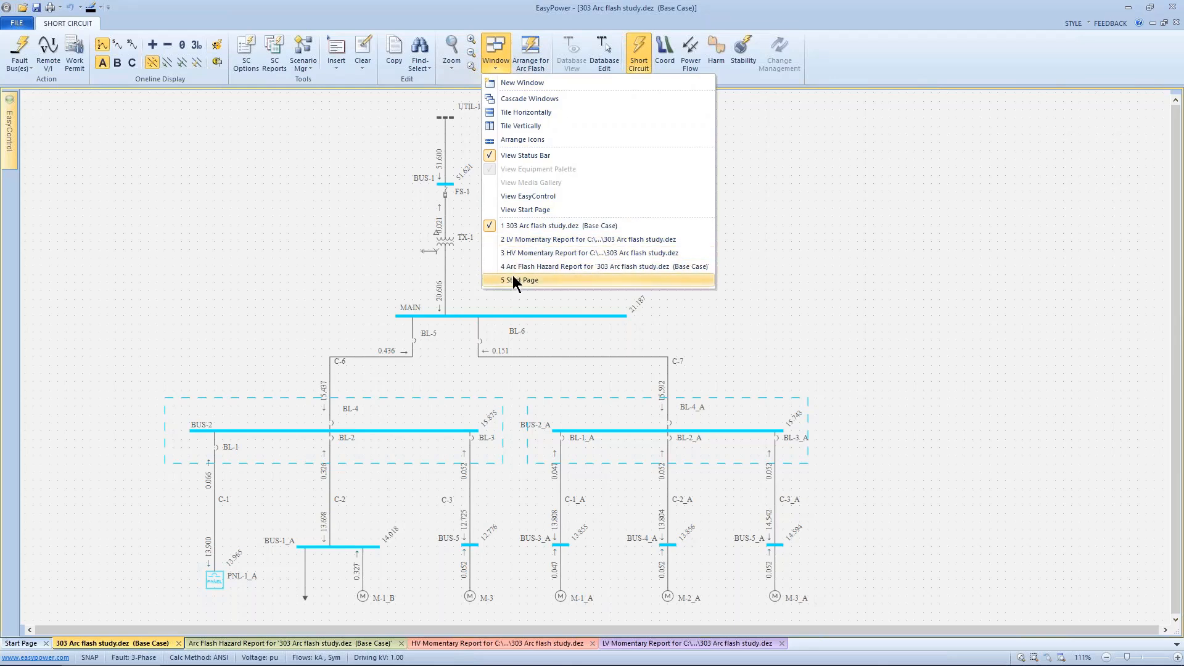
{"action": "left_click", "coordinate": [325, 237]}
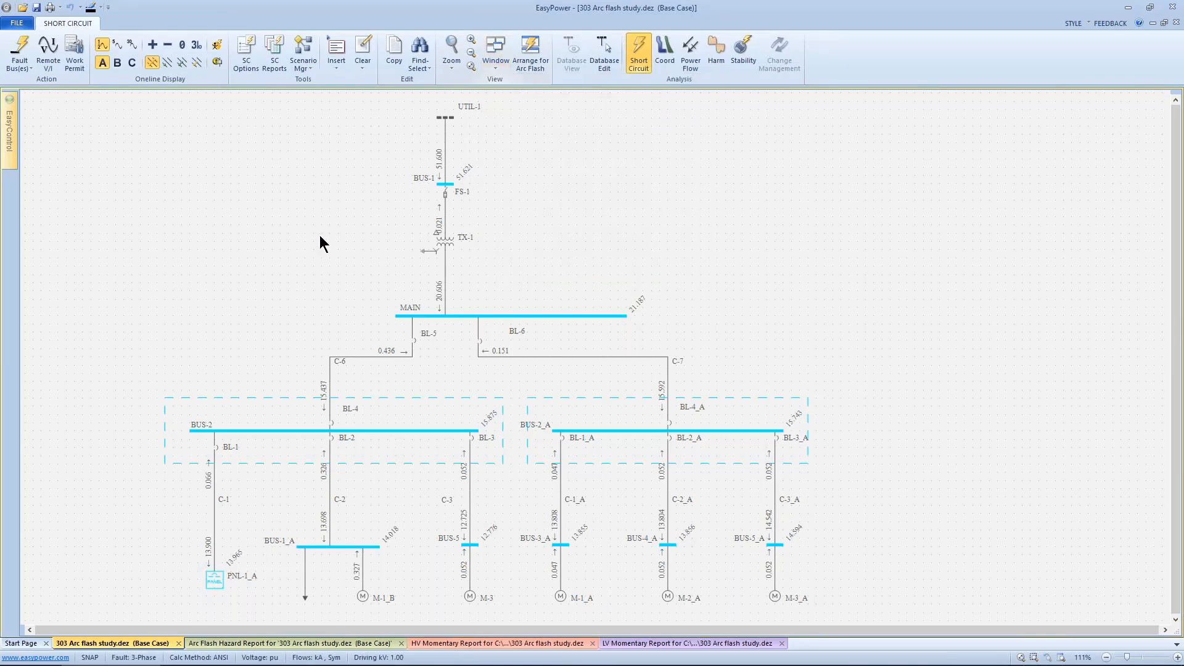
{"action": "right_click", "coordinate": [319, 236]}
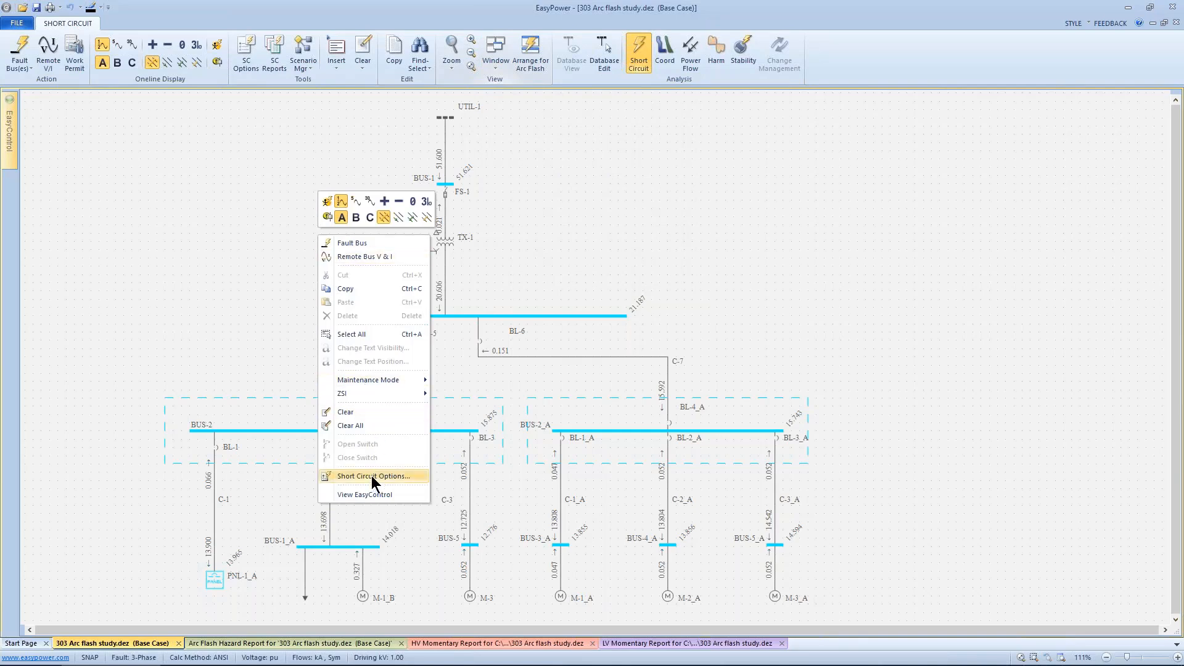
{"action": "left_click", "coordinate": [350, 425]}
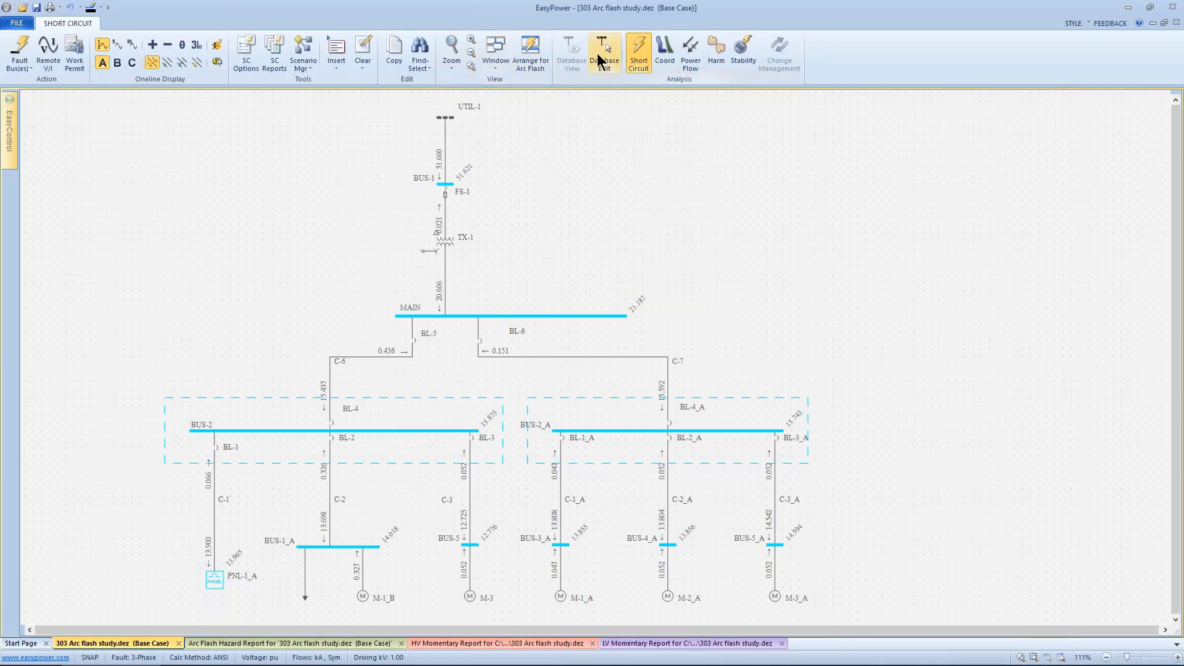
Step: Return to Database Edit, set the Tab Location option back to Top, apply it and close Options
{"action": "left_click", "coordinate": [597, 62]}
{"action": "right_click", "coordinate": [472, 165]}
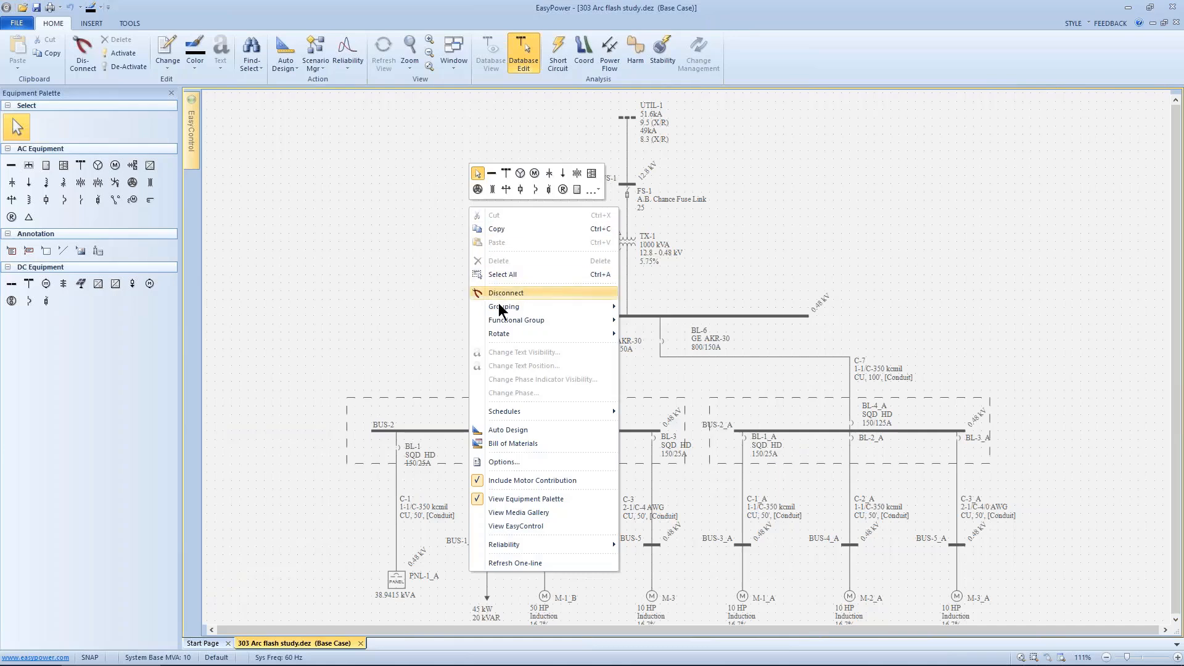
{"action": "left_click", "coordinate": [503, 462]}
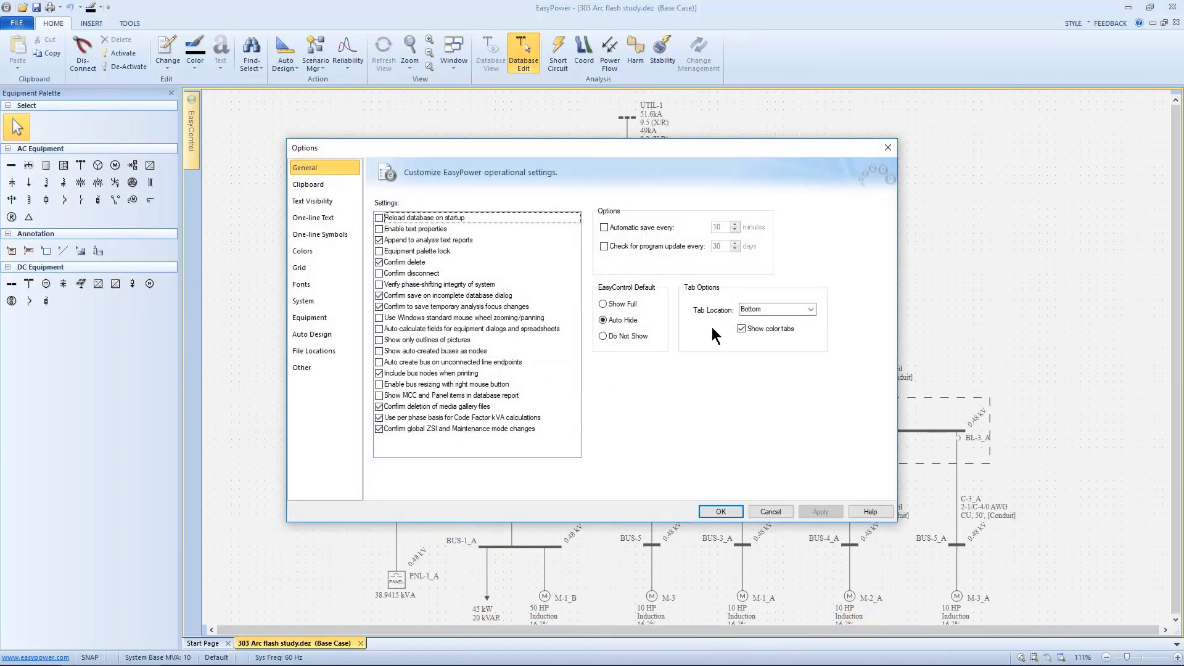
{"action": "left_click", "coordinate": [810, 310]}
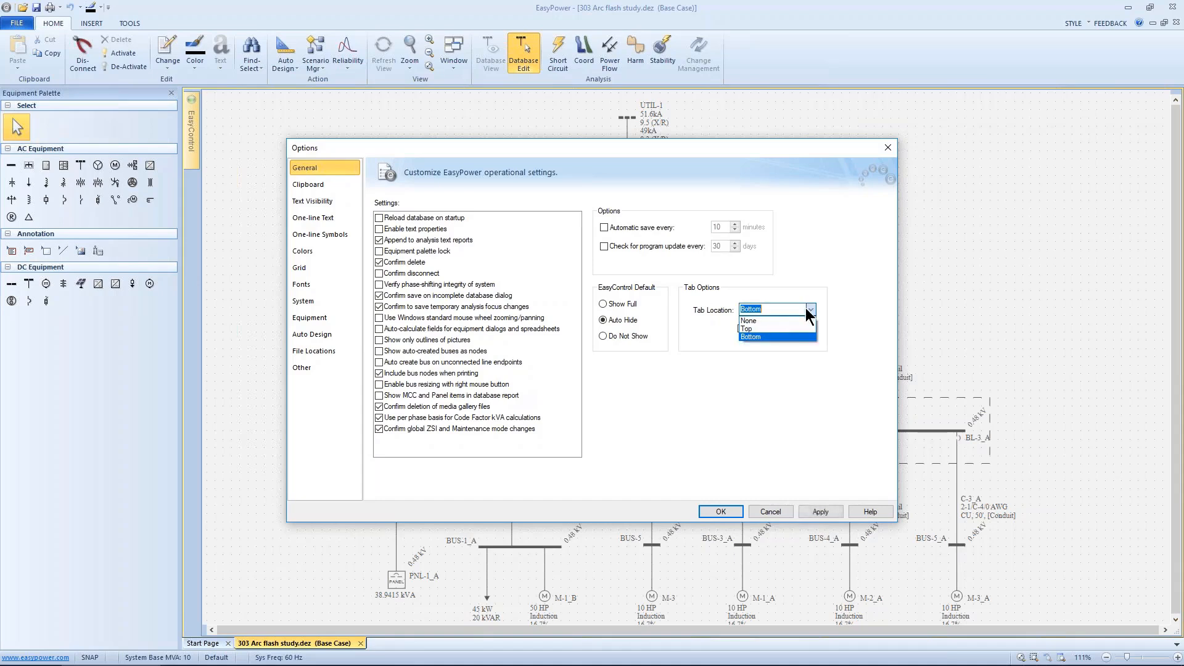
{"action": "left_click", "coordinate": [769, 331]}
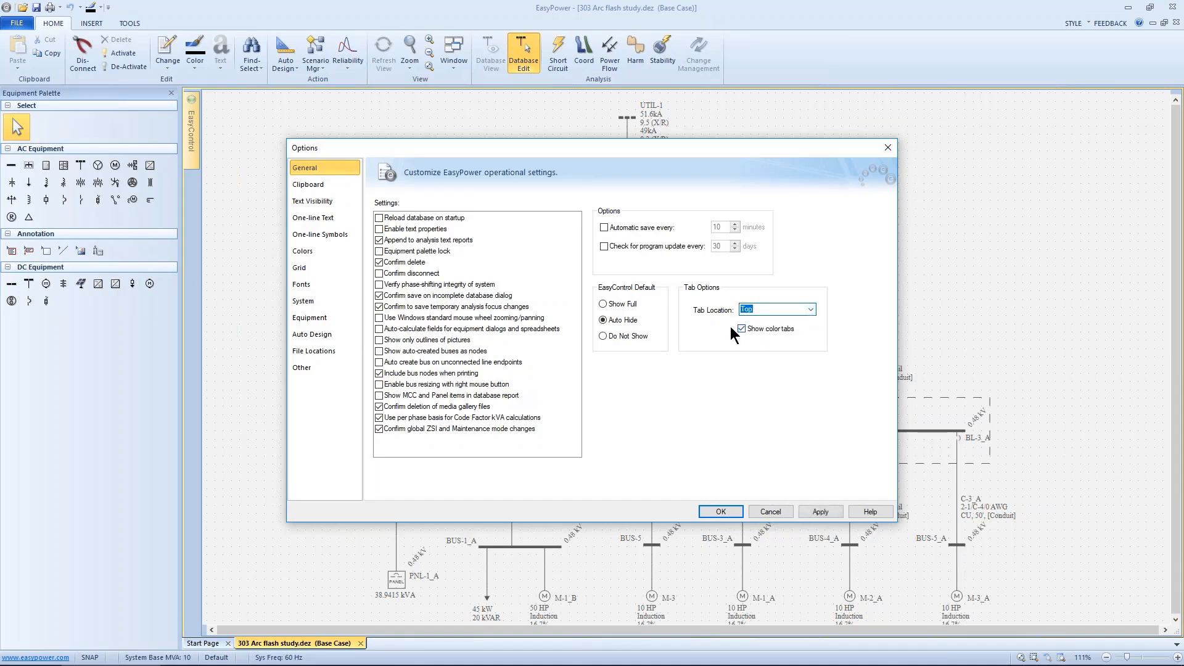
{"action": "left_click", "coordinate": [801, 510]}
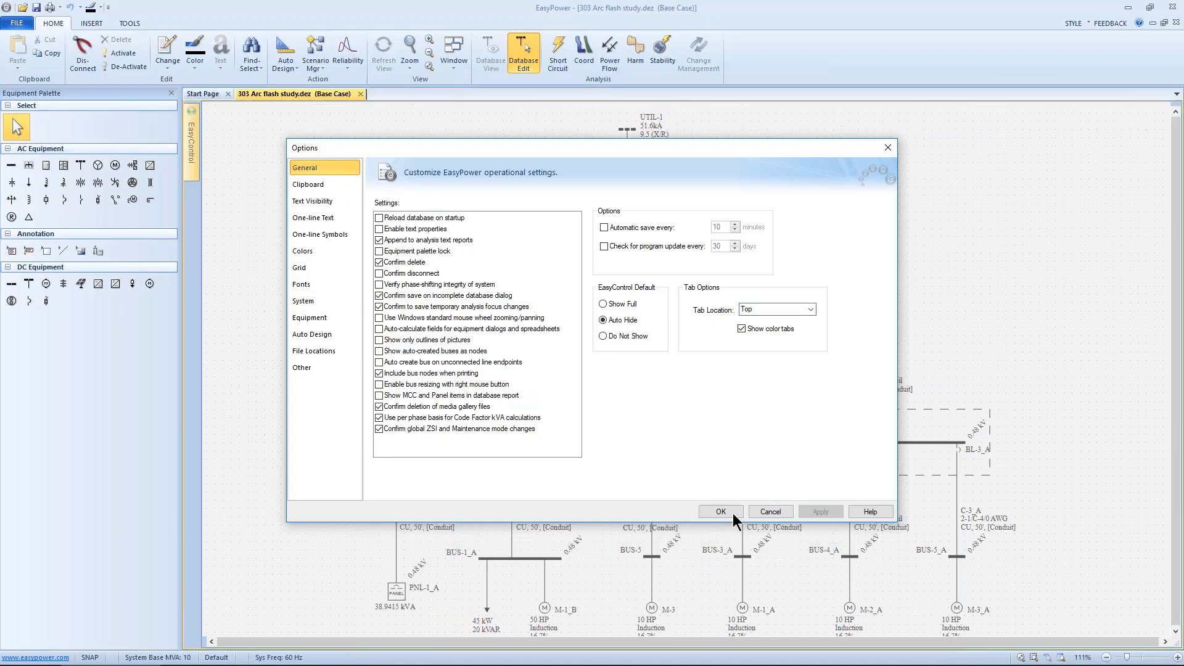
{"action": "key", "text": "Return"}
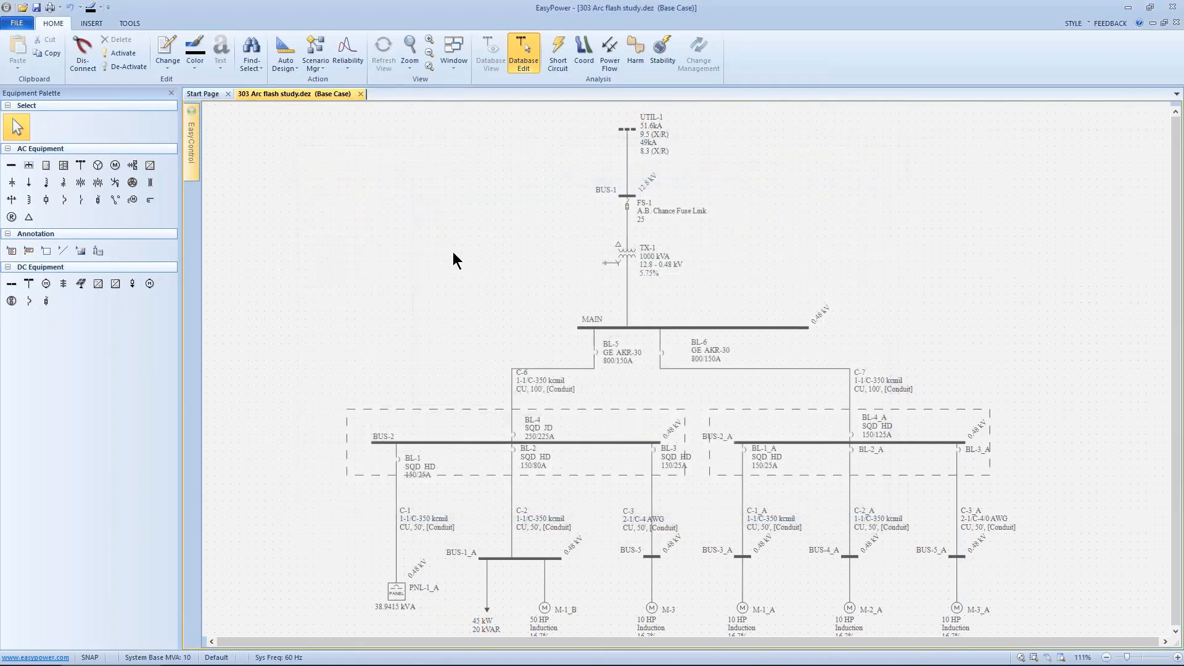
Step: Hide the Equipment Palette from the one-line's context options
{"action": "right_click", "coordinate": [348, 172]}
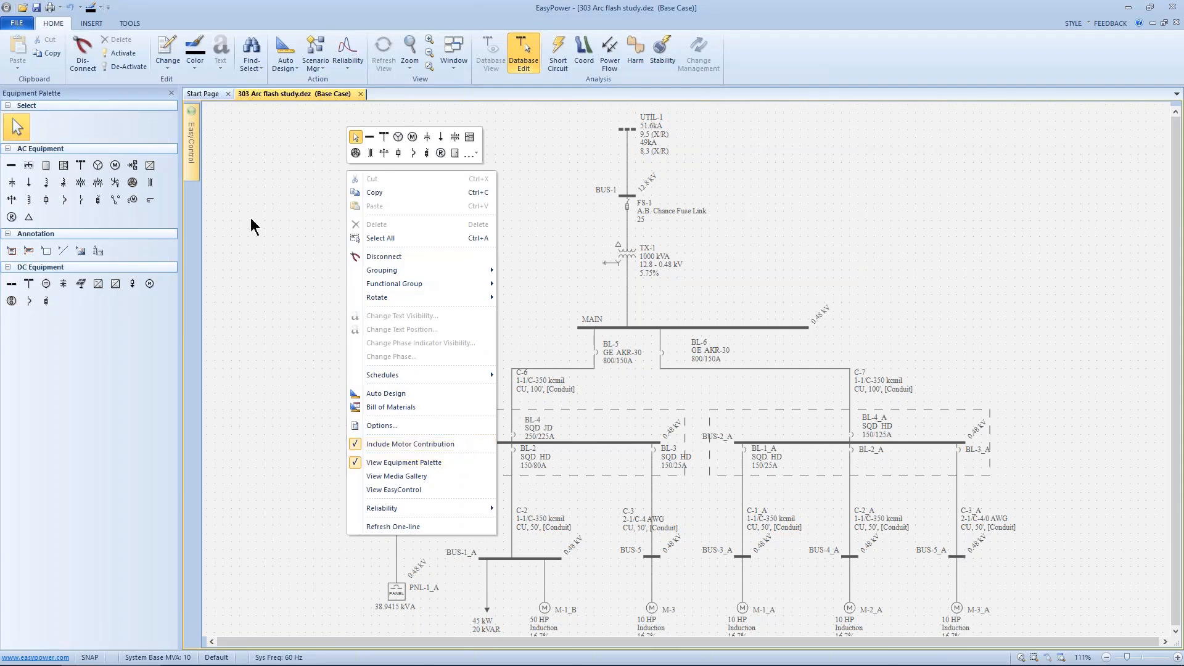
{"action": "left_click", "coordinate": [355, 461]}
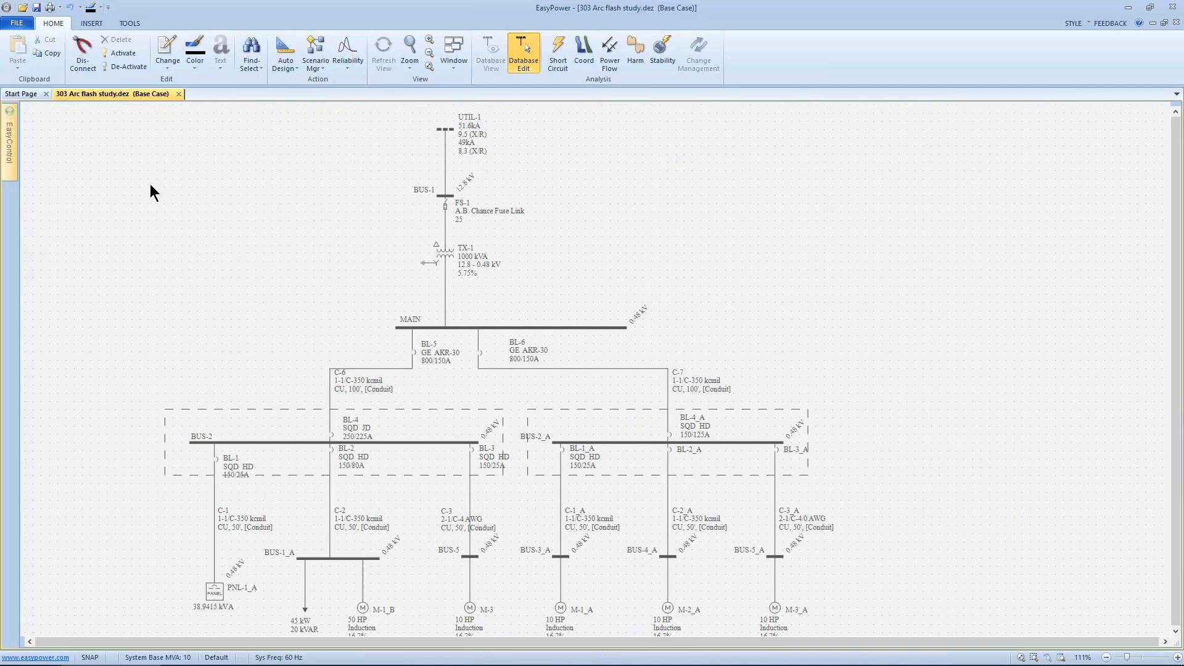
Step: Show the Equipment Palette again
{"action": "mouse_move", "coordinate": [8, 143]}
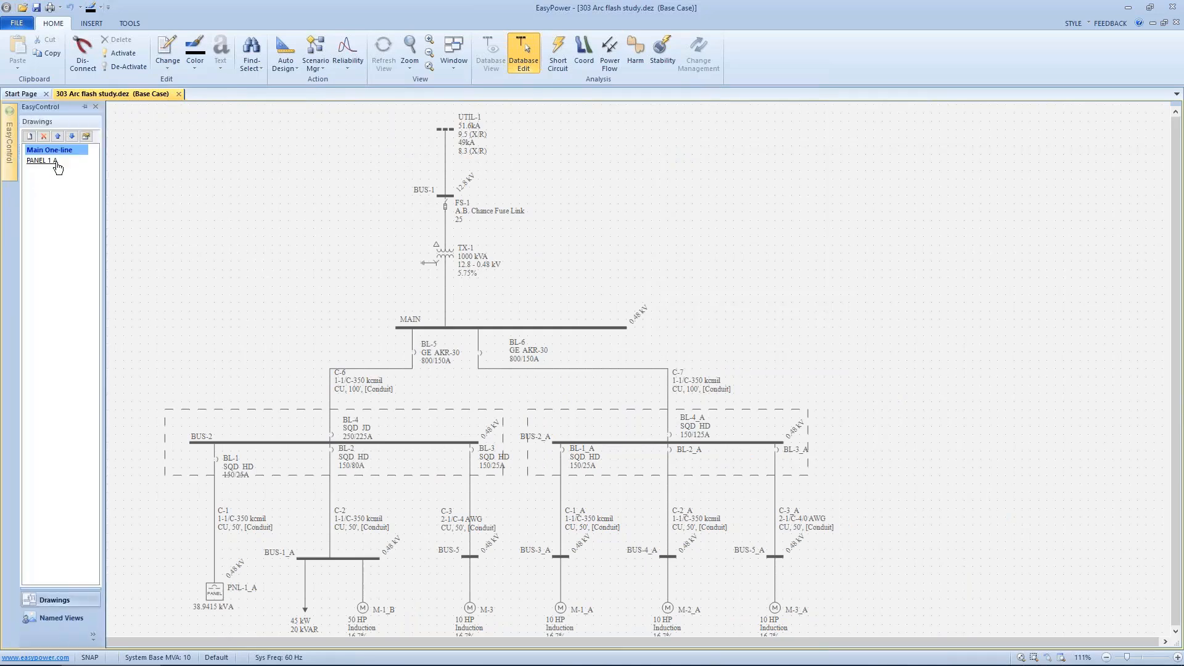
{"action": "right_click", "coordinate": [240, 222]}
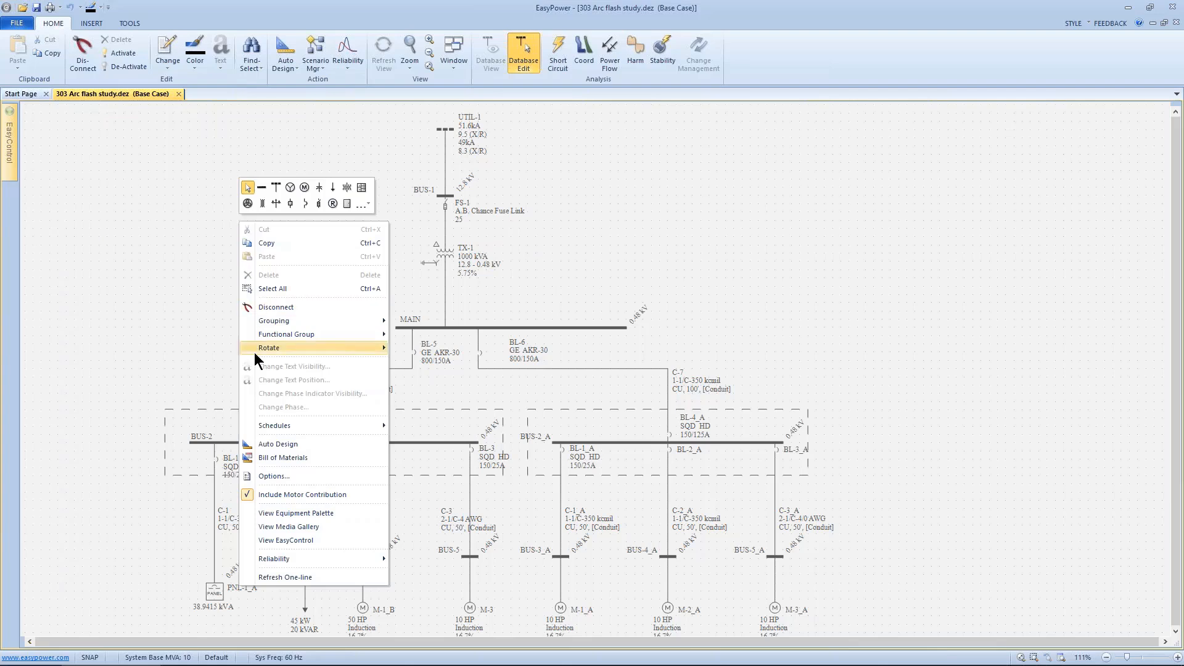
{"action": "left_click", "coordinate": [249, 512]}
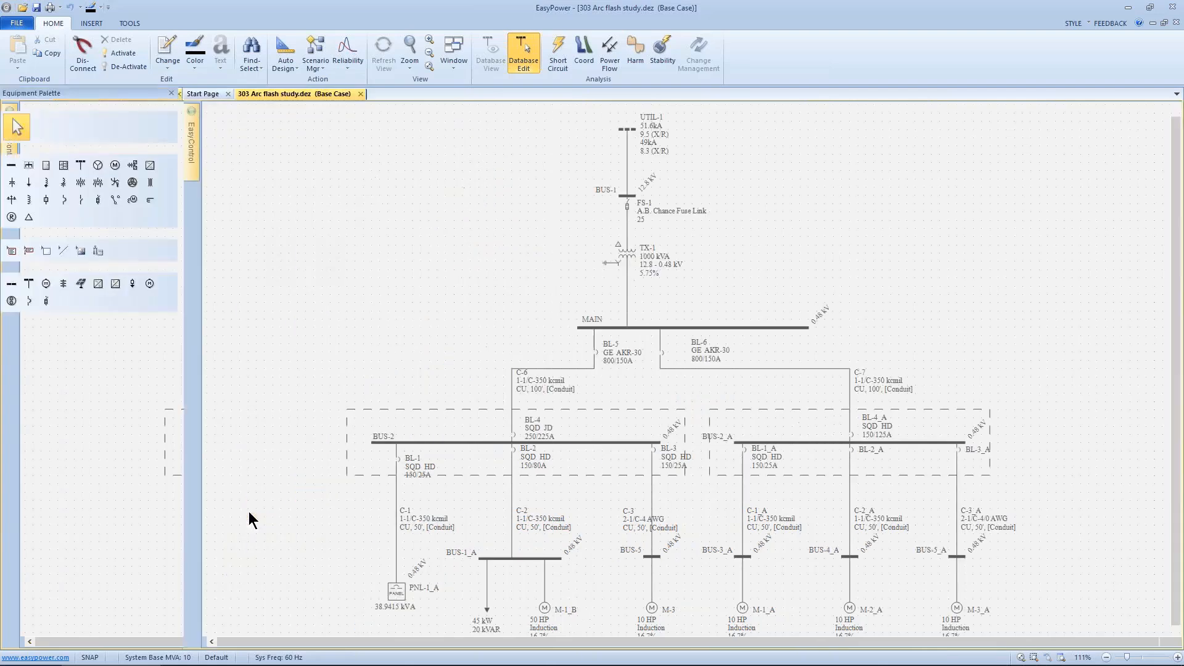
Step: Open the Media Gallery below the one-line
{"action": "right_click", "coordinate": [289, 257]}
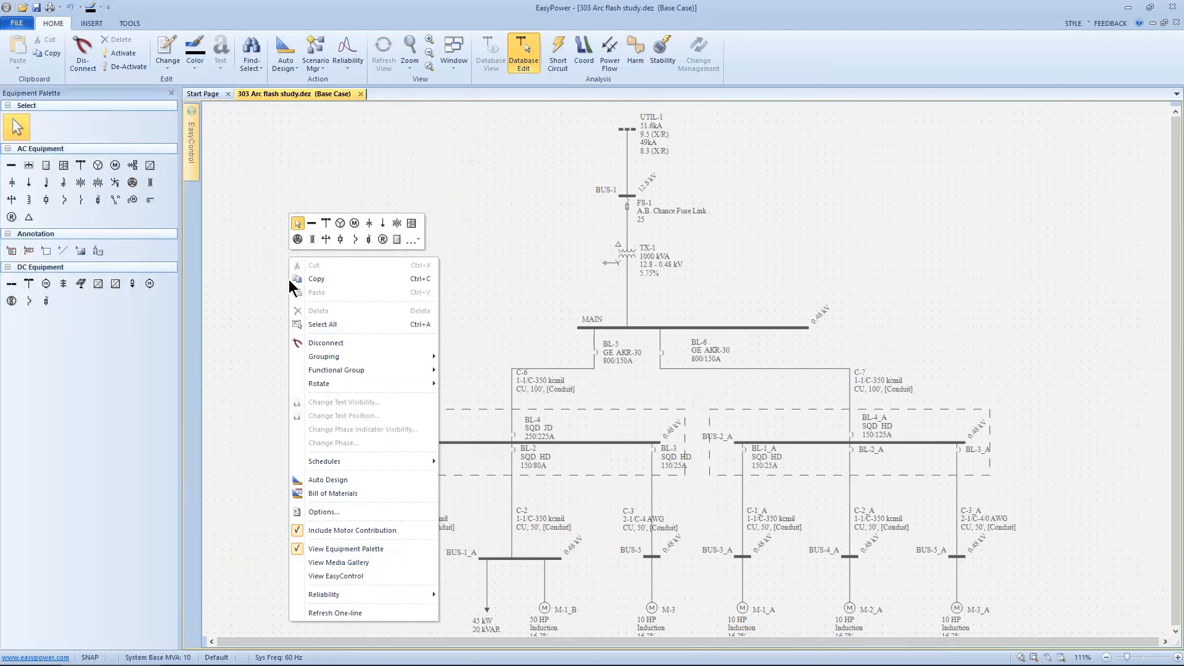
{"action": "left_click", "coordinate": [320, 563]}
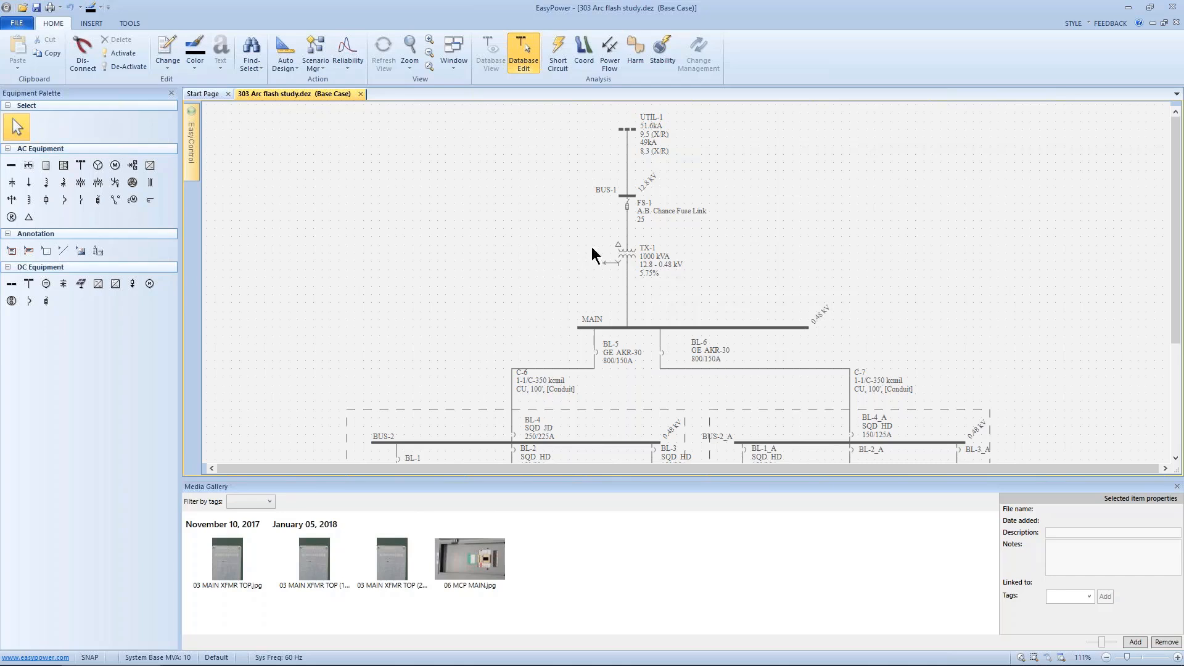
Step: Open the data dialog of transformer TX-1 and expand its Collected Data media gallery panel
{"action": "left_click", "coordinate": [624, 255]}
{"action": "double_click", "coordinate": [624, 255]}
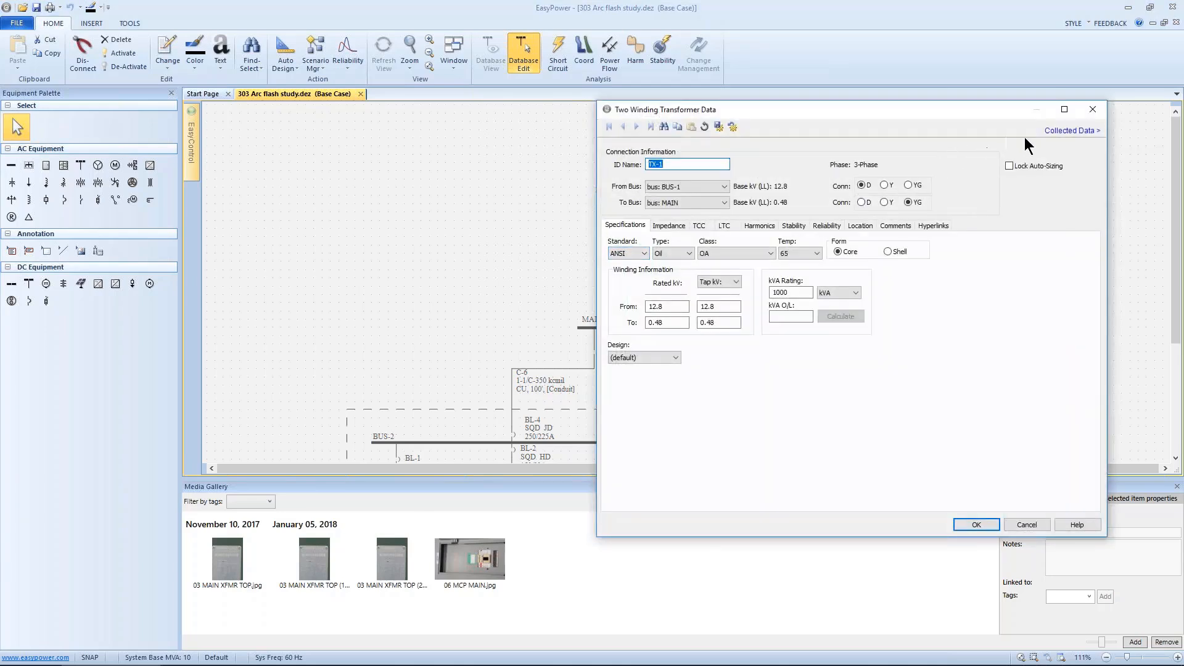
{"action": "left_click", "coordinate": [1051, 132]}
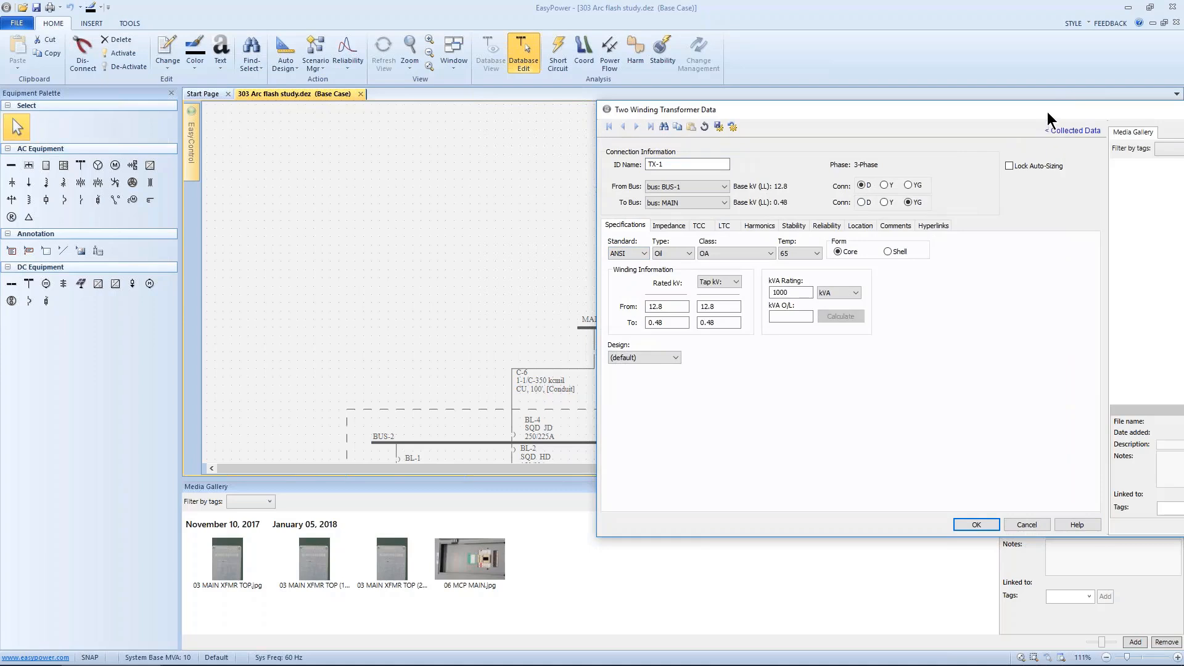
Step: Reposition the Two Winding Transformer Data dialog and start adding a picture to its media gallery
{"action": "left_click_drag", "start_coordinate": [886, 99], "coordinate": [764, 84]}
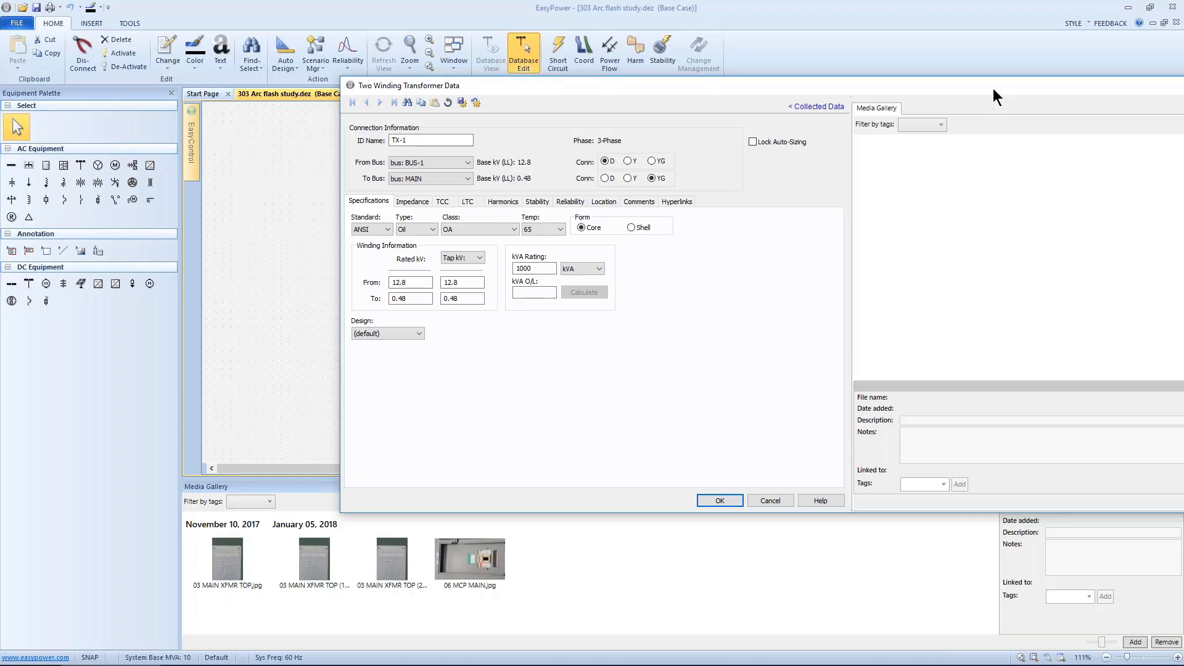
{"action": "left_click_drag", "start_coordinate": [993, 87], "coordinate": [834, 89]}
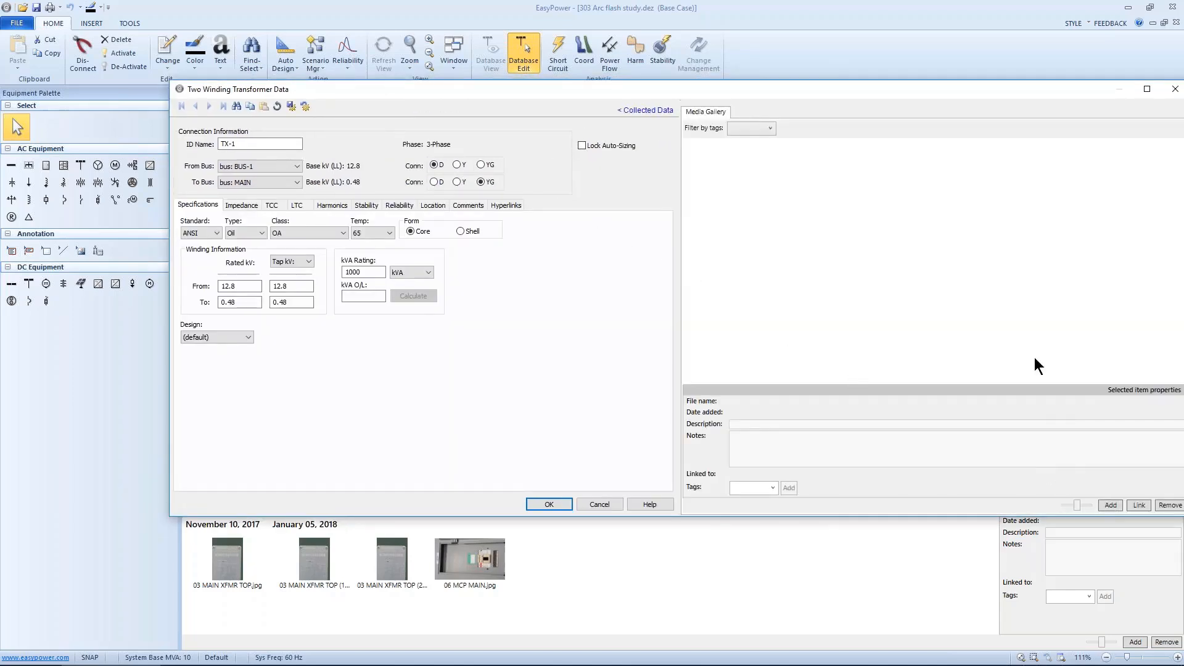
{"action": "left_click_drag", "start_coordinate": [971, 97], "coordinate": [898, 132]}
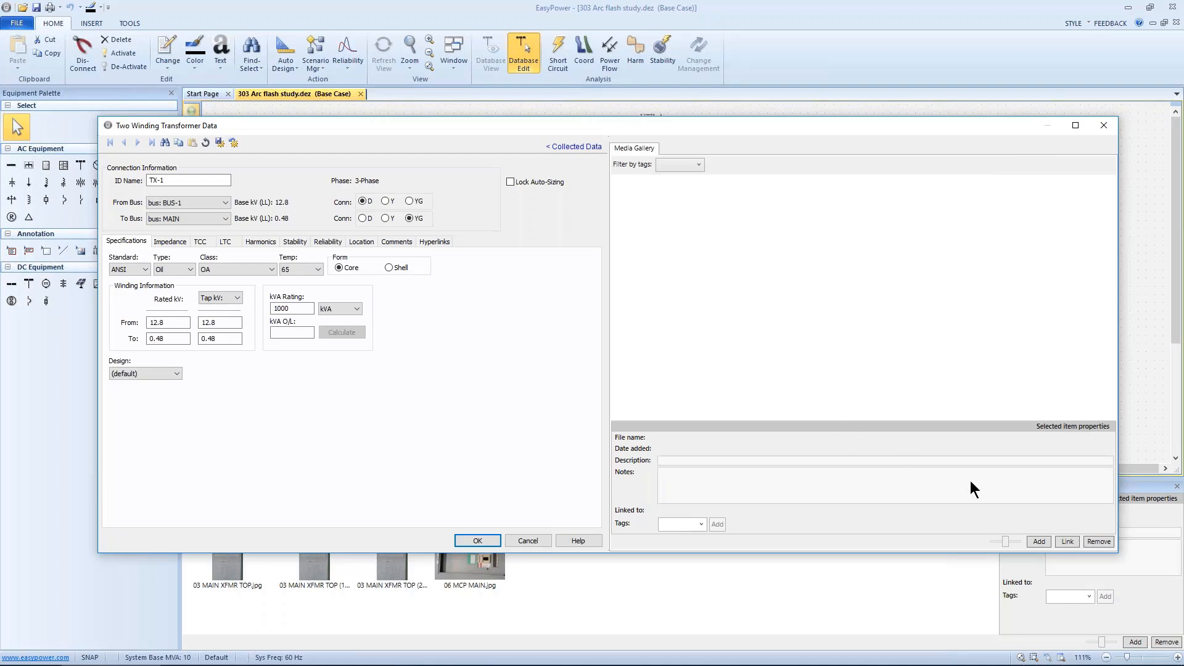
{"action": "left_click", "coordinate": [1038, 540]}
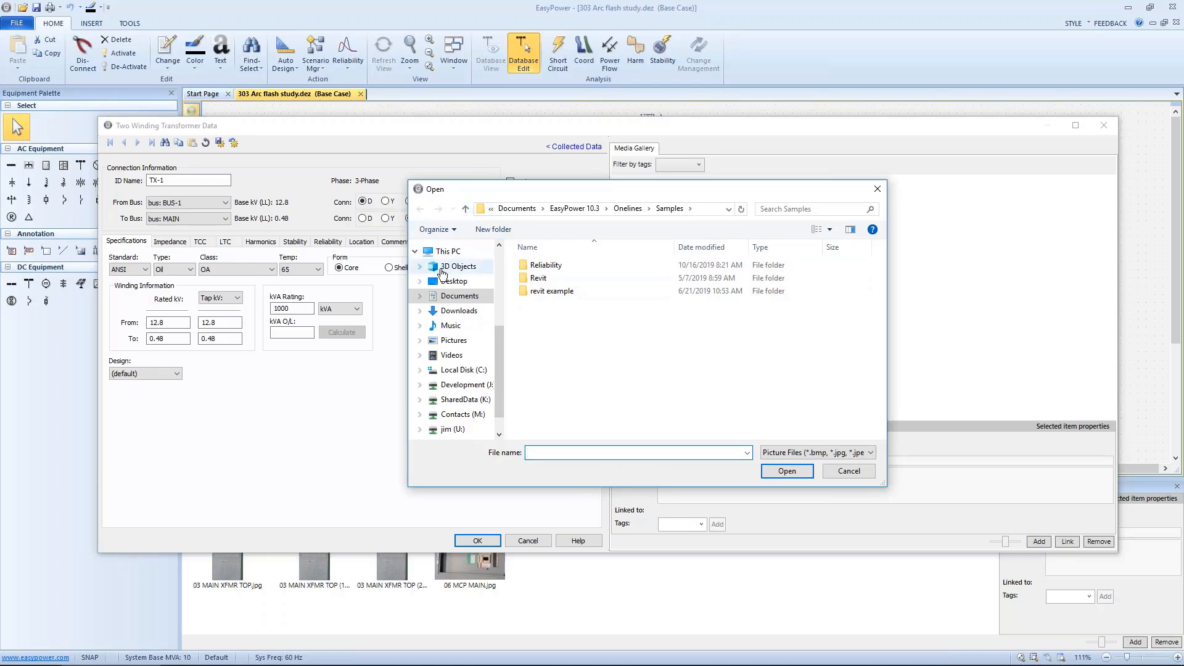
Step: Add the picture 01 UTILITY CLOSET.jpg from the .5 day seminar > 10.2 USB DRIVE > Acme Pictures folder to the transformer's media gallery
{"action": "left_click", "coordinate": [438, 299]}
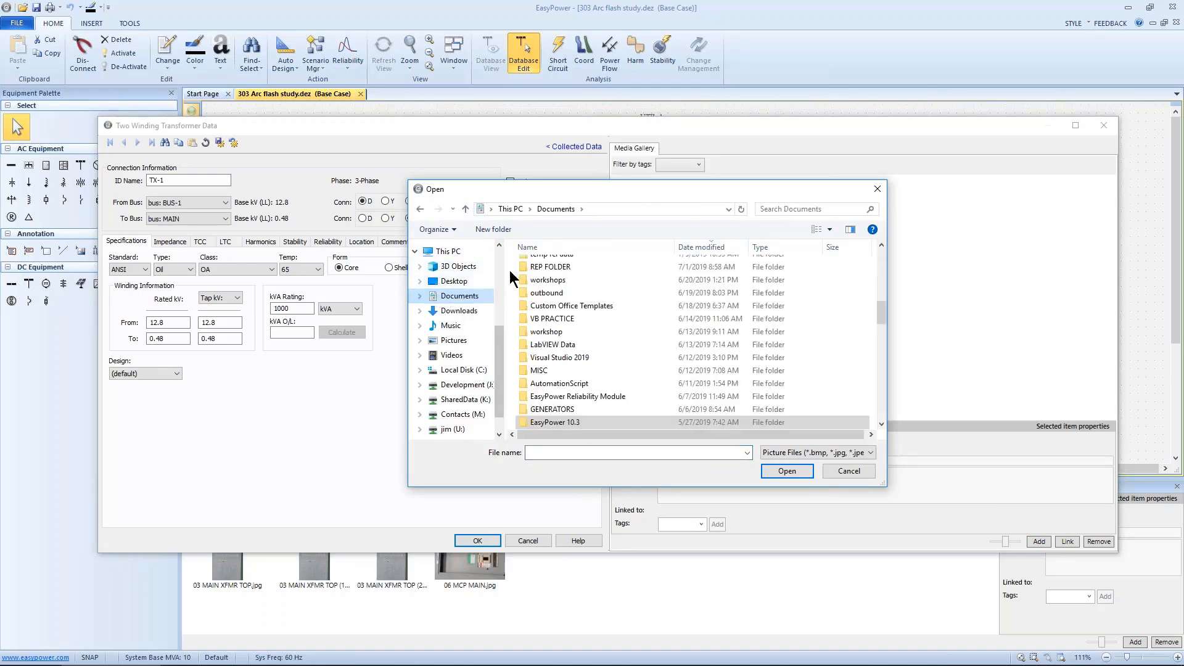
{"action": "scroll", "coordinate": [509, 276], "scroll_direction": "up", "scroll_amount": 4}
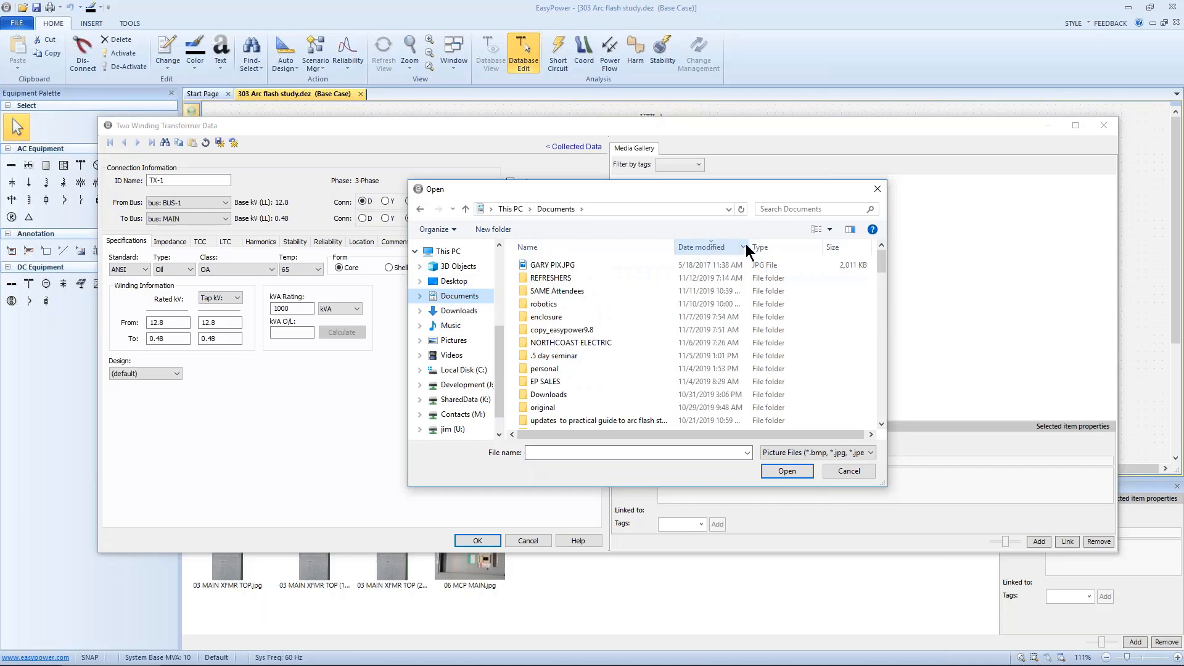
{"action": "left_click", "coordinate": [635, 243]}
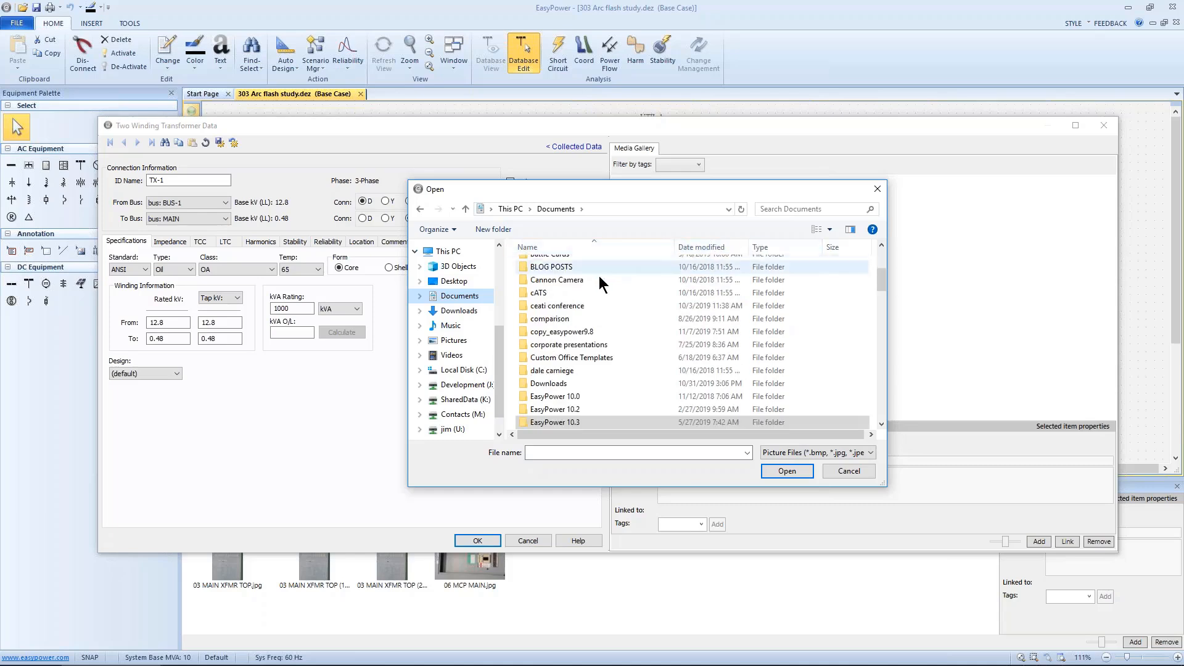
{"action": "double_click", "coordinate": [571, 266]}
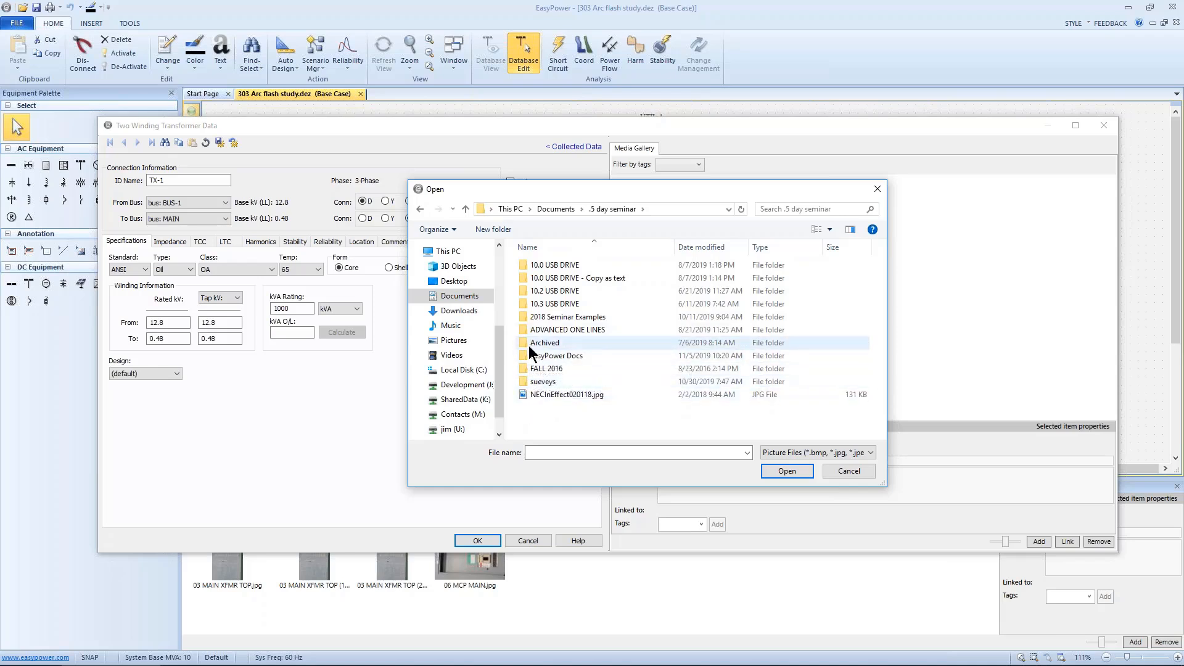
{"action": "left_click", "coordinate": [526, 290]}
{"action": "double_click", "coordinate": [526, 290]}
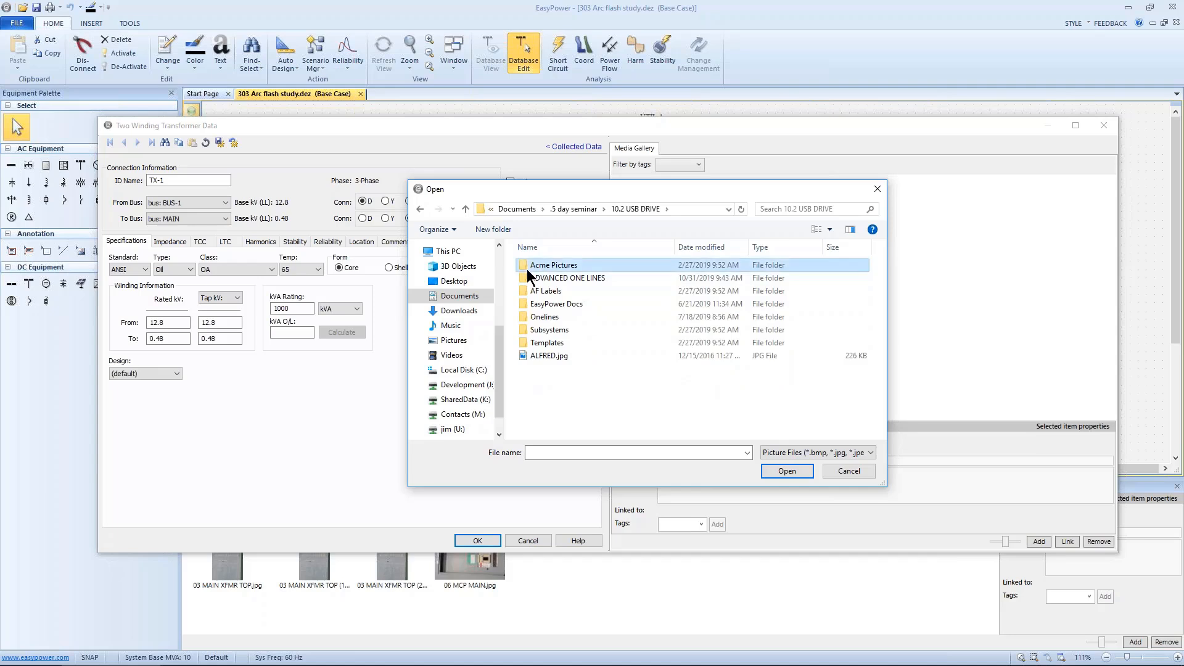
{"action": "double_click", "coordinate": [527, 269]}
{"action": "left_click", "coordinate": [529, 279]}
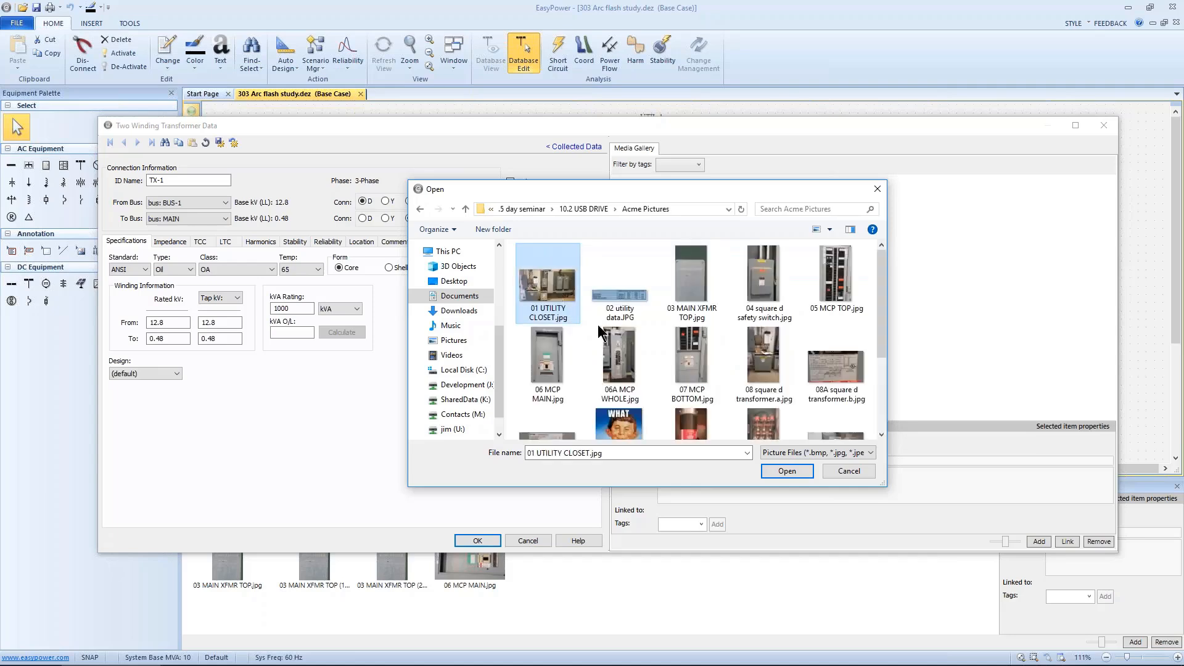
{"action": "left_click", "coordinate": [783, 472]}
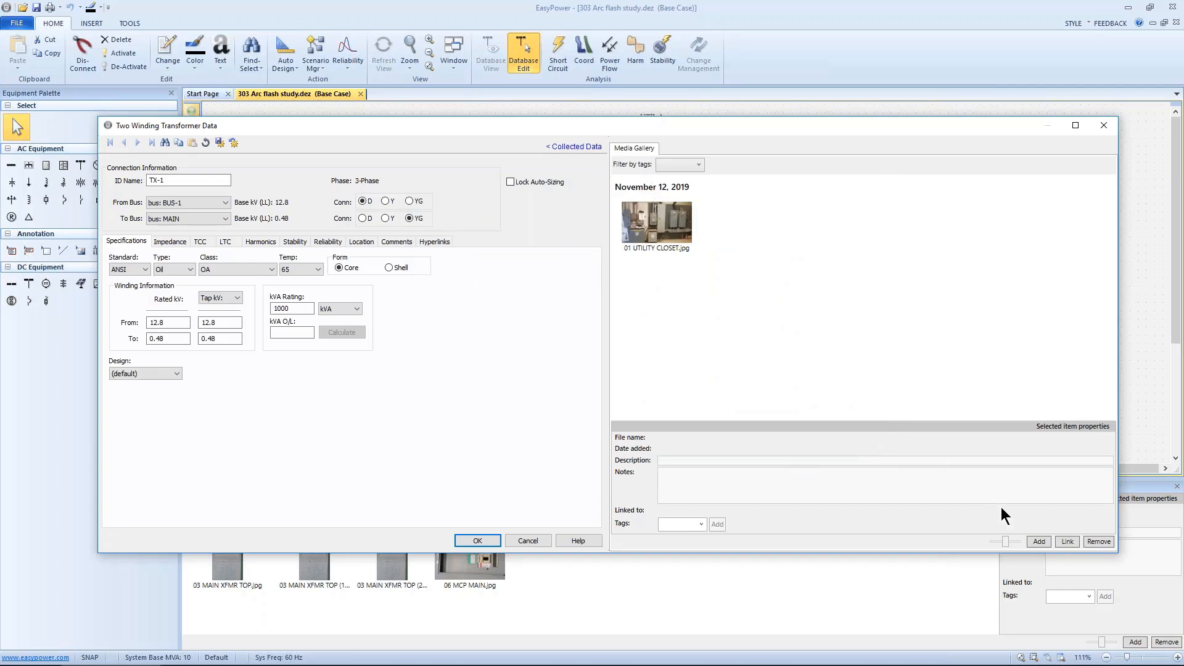
Step: Collapse the Collected Data panel, move the transformer data dialog aside, and close it with OK
{"action": "left_click", "coordinate": [586, 146]}
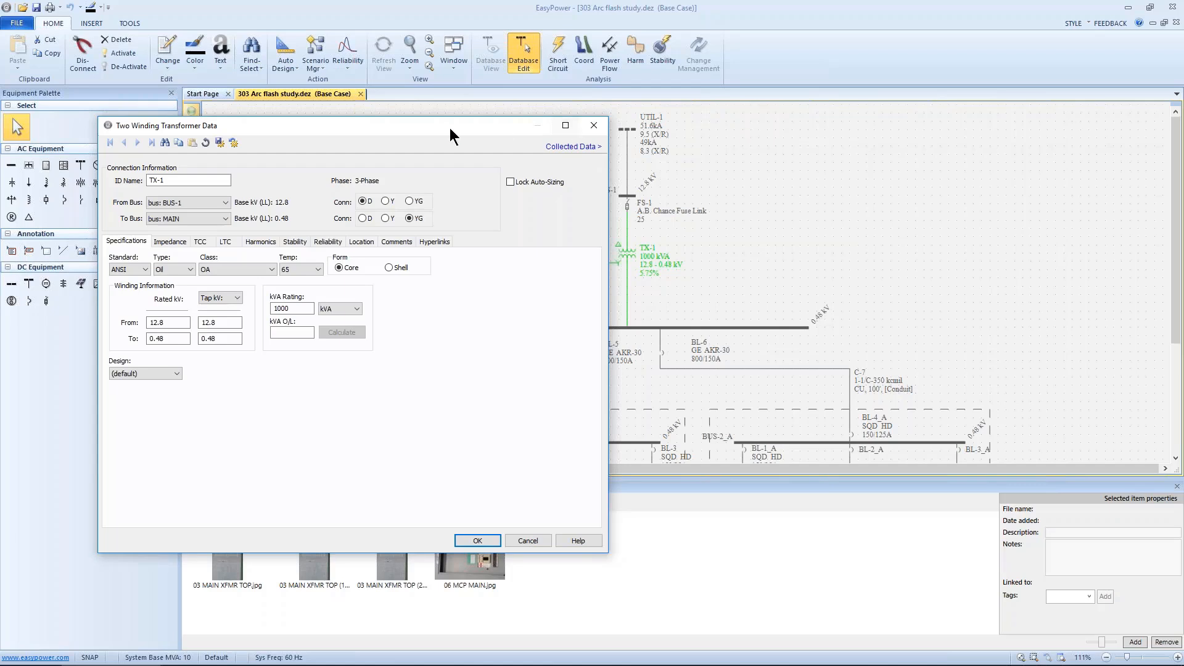
{"action": "left_click_drag", "start_coordinate": [427, 122], "coordinate": [696, 135]}
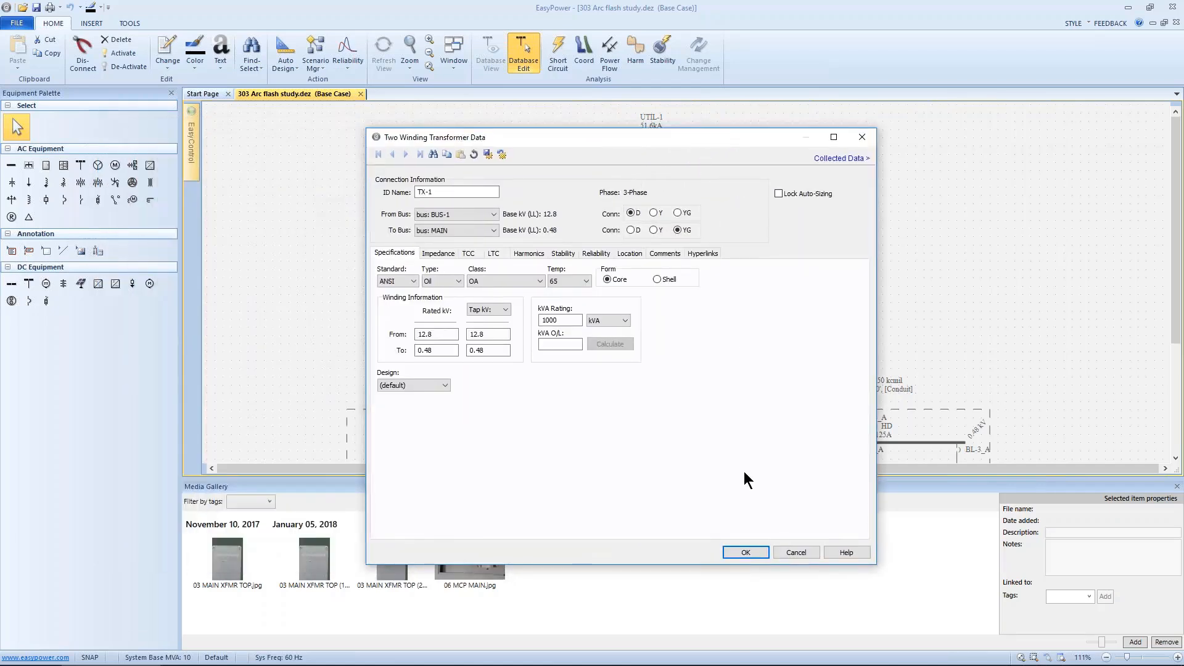
{"action": "left_click", "coordinate": [748, 552]}
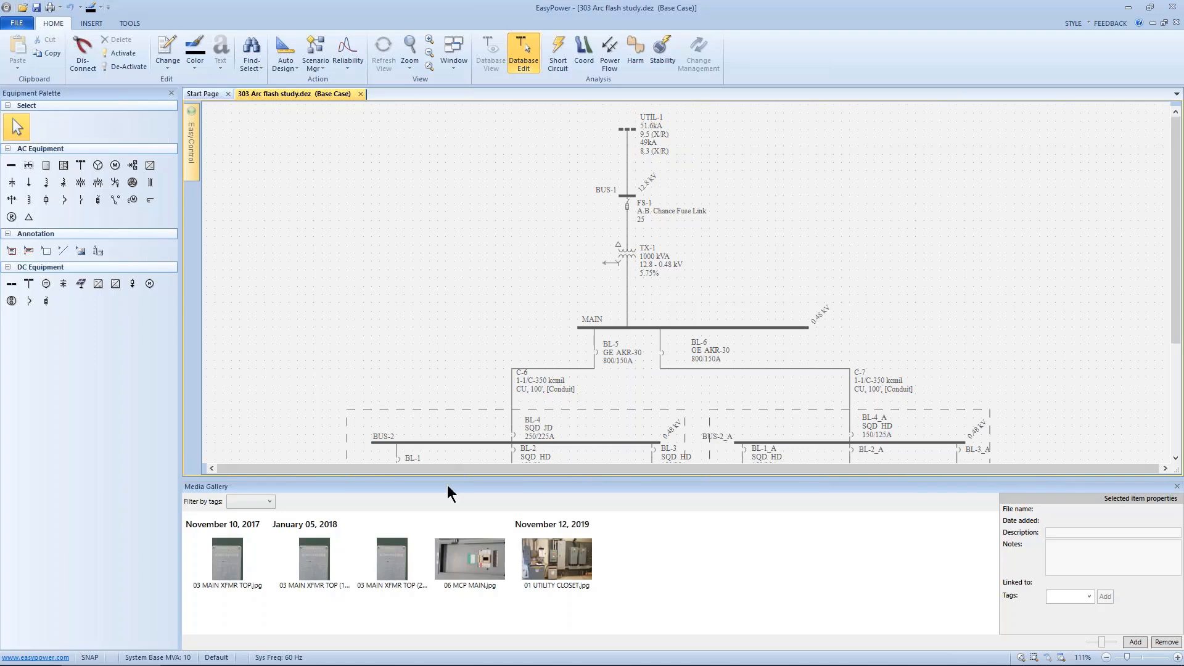
Step: Hide the Media Gallery from the one-line's context options
{"action": "mouse_move", "coordinate": [611, 254]}
{"action": "right_click", "coordinate": [487, 261]}
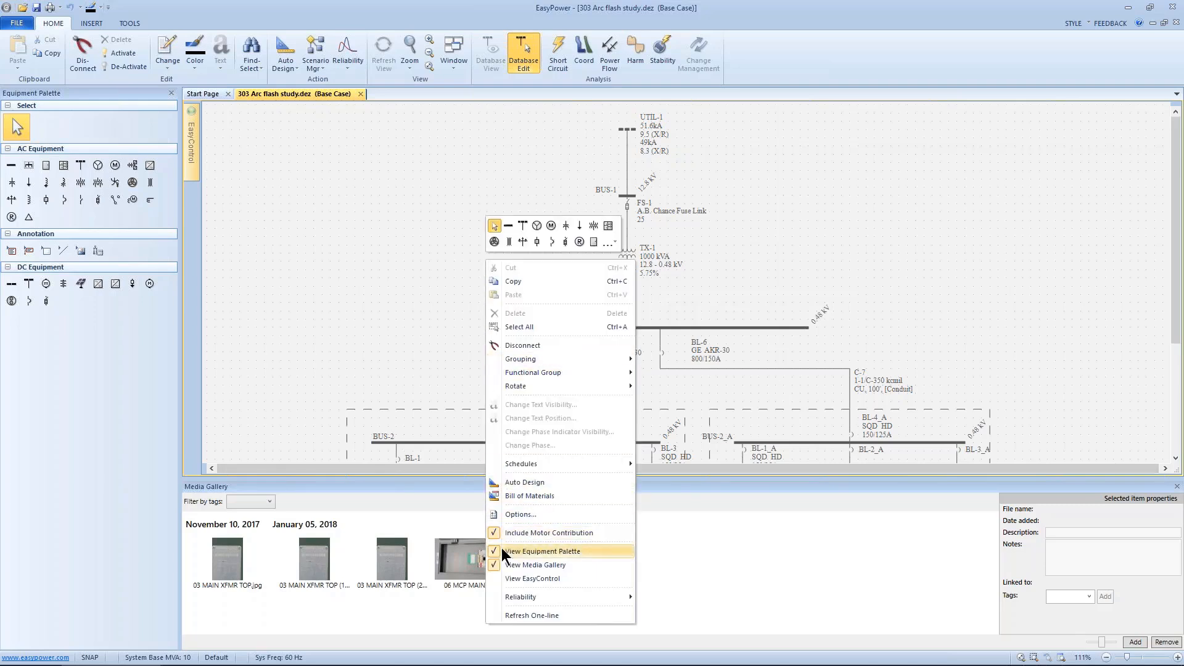
{"action": "left_click", "coordinate": [493, 564]}
Step: Show the EasyControl panel and set it to auto-hide along the one-line's edge
{"action": "right_click", "coordinate": [415, 289]}
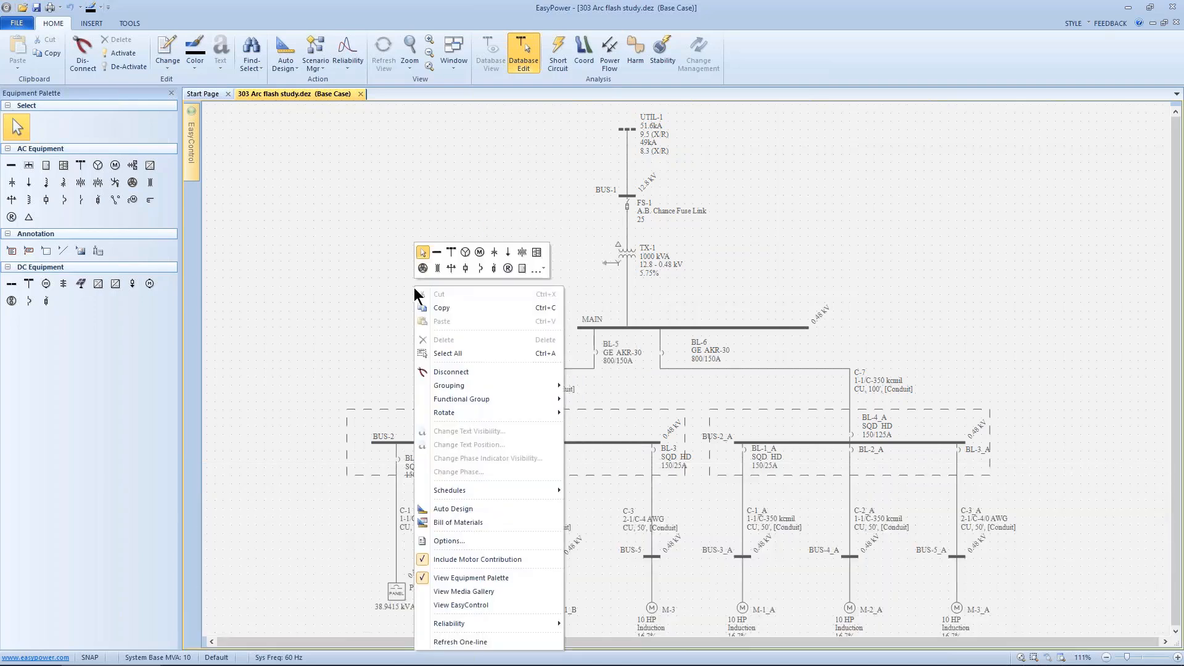
{"action": "left_click", "coordinate": [484, 603]}
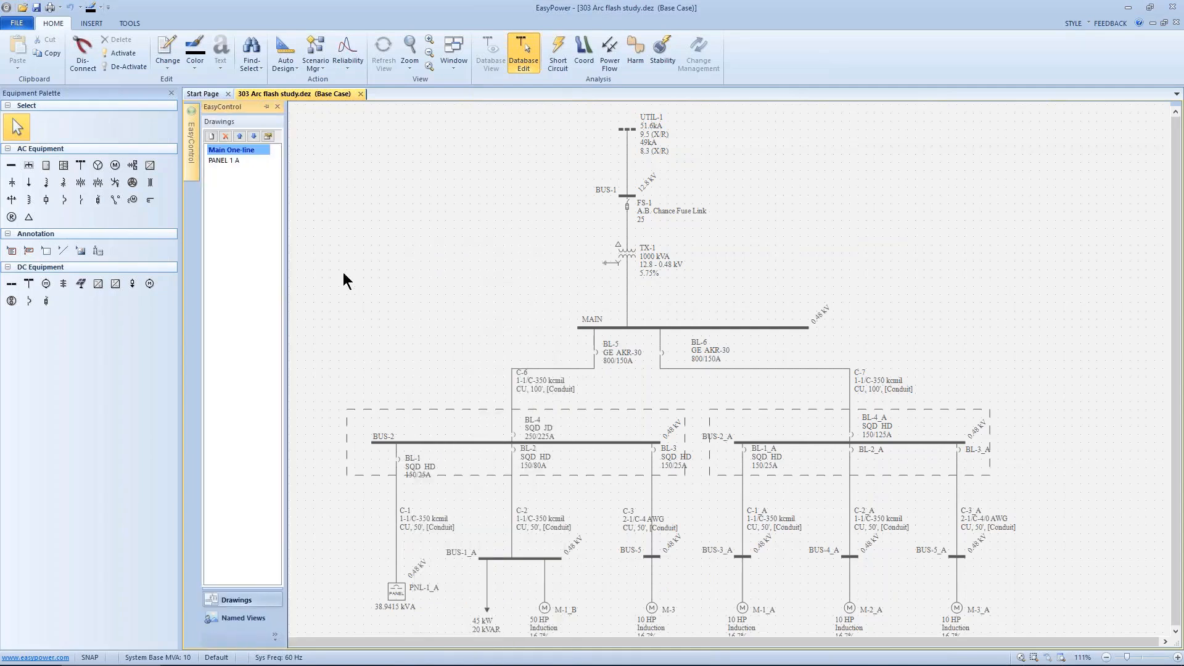
{"action": "left_click", "coordinate": [267, 106]}
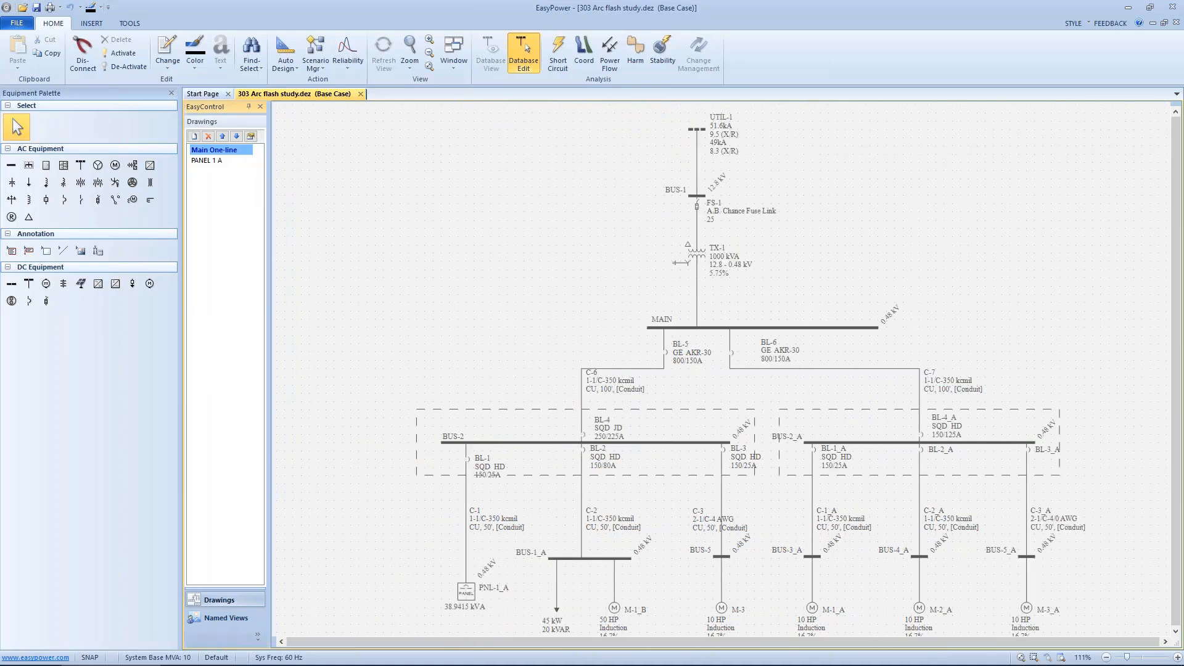
{"action": "left_click", "coordinate": [248, 107]}
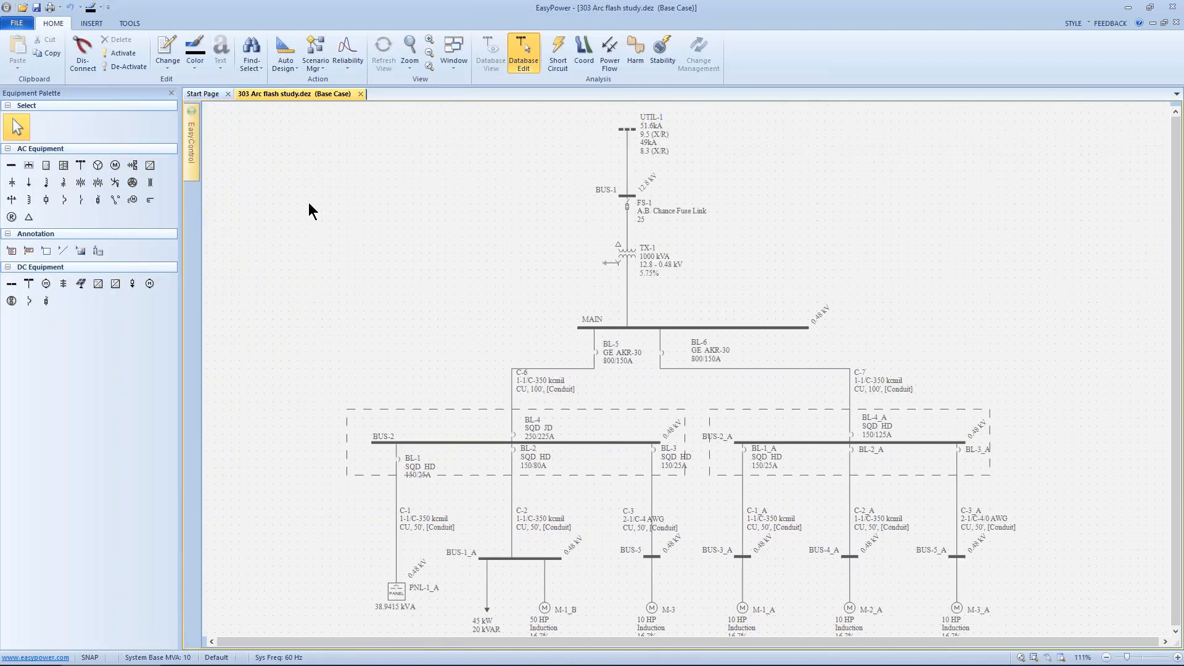
{"action": "right_click", "coordinate": [309, 203]}
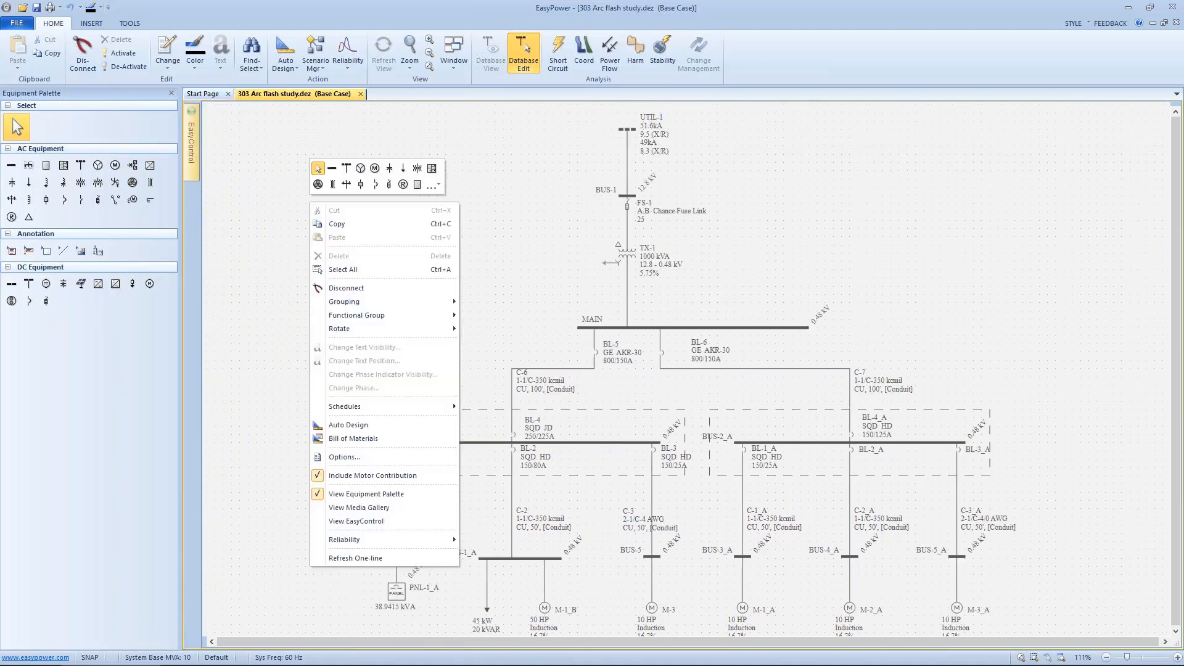
{"action": "left_click", "coordinate": [287, 199]}
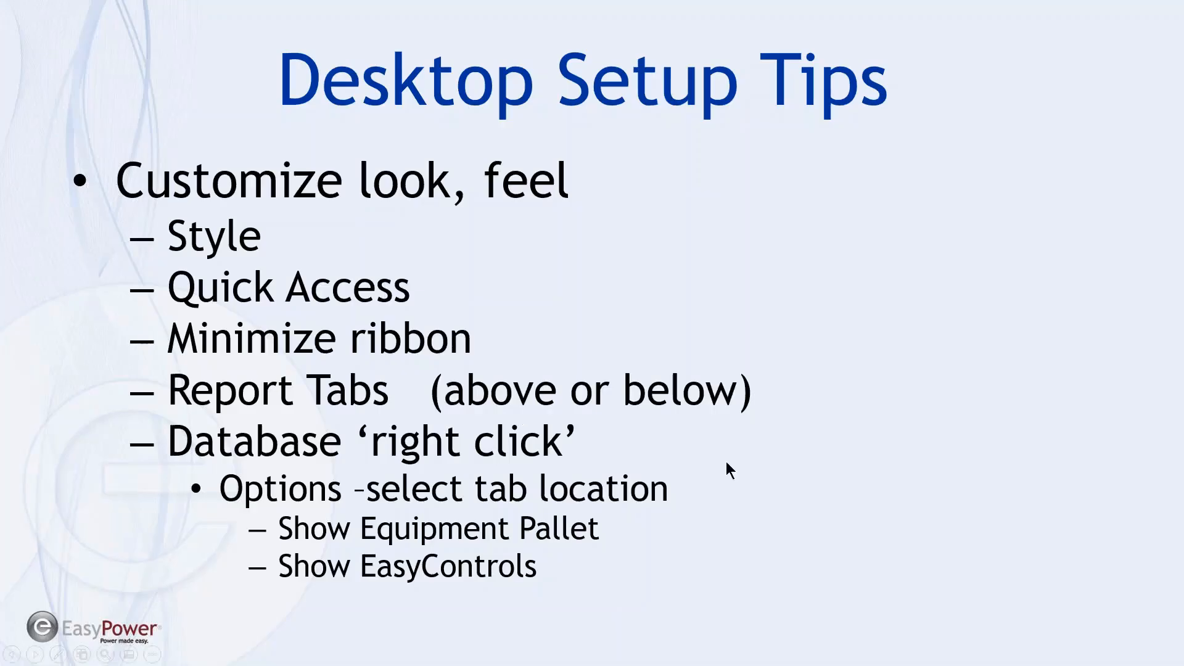
{"action": "left_click", "coordinate": [1154, 606]}
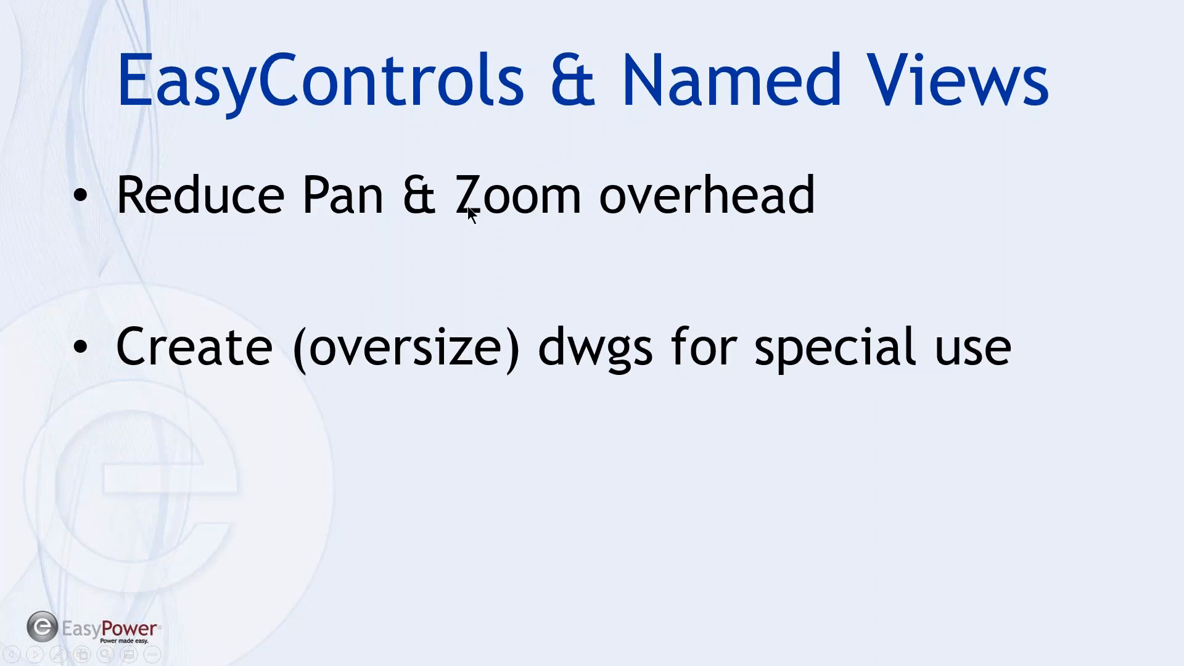
{"action": "left_click", "coordinate": [617, 264]}
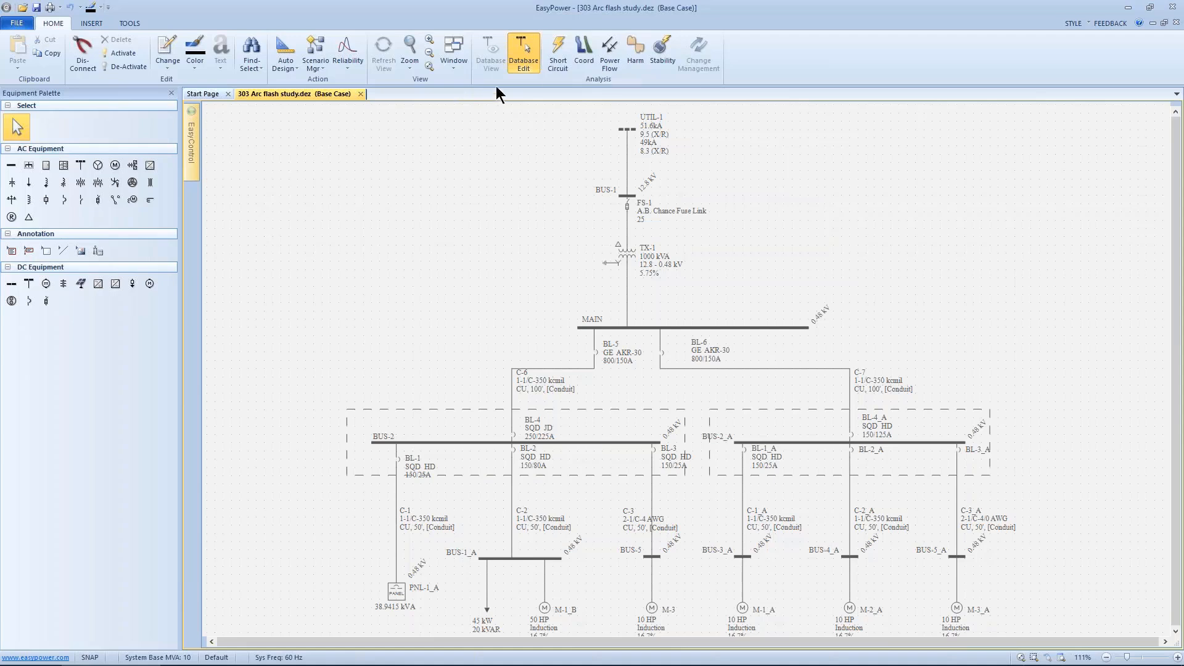
Step: Open the Start Page and open the recent one-line 10 JIMS CAMPUS.dez
{"action": "left_click", "coordinate": [454, 72]}
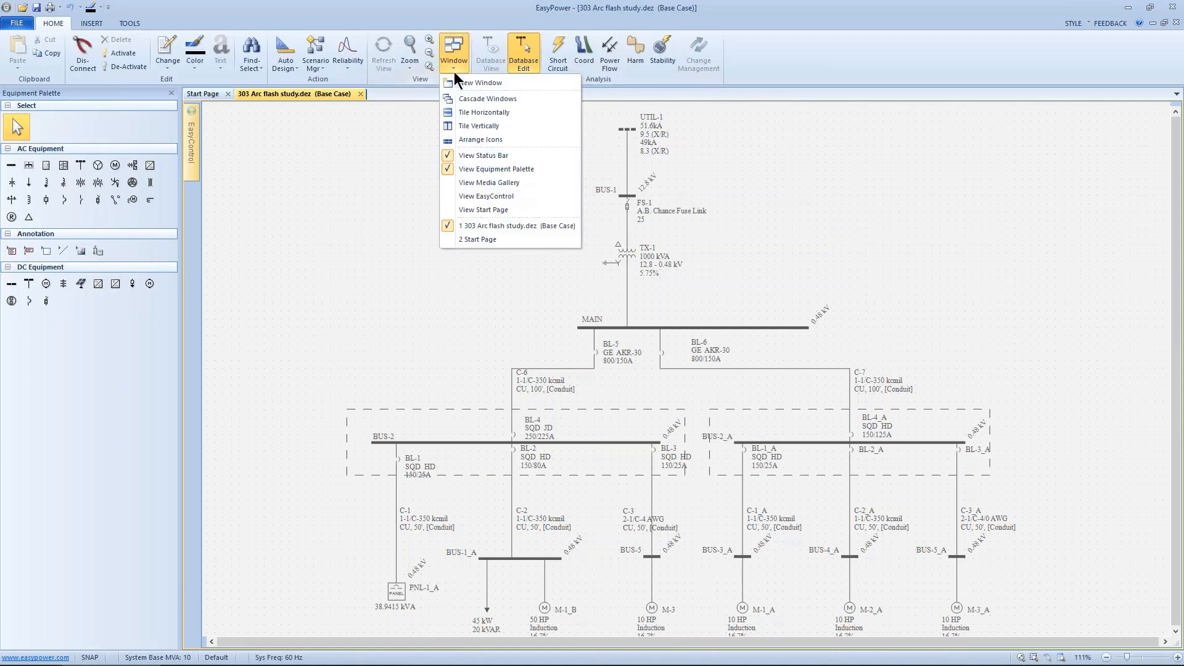
{"action": "left_click", "coordinate": [454, 208]}
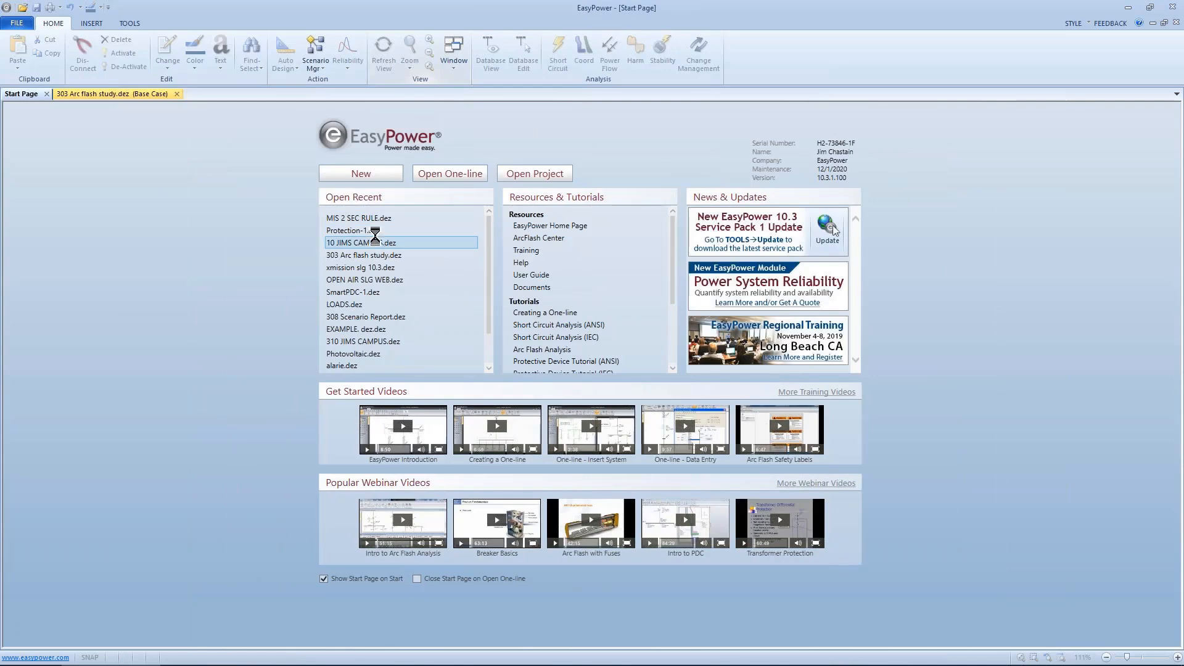
{"action": "left_click", "coordinate": [375, 239]}
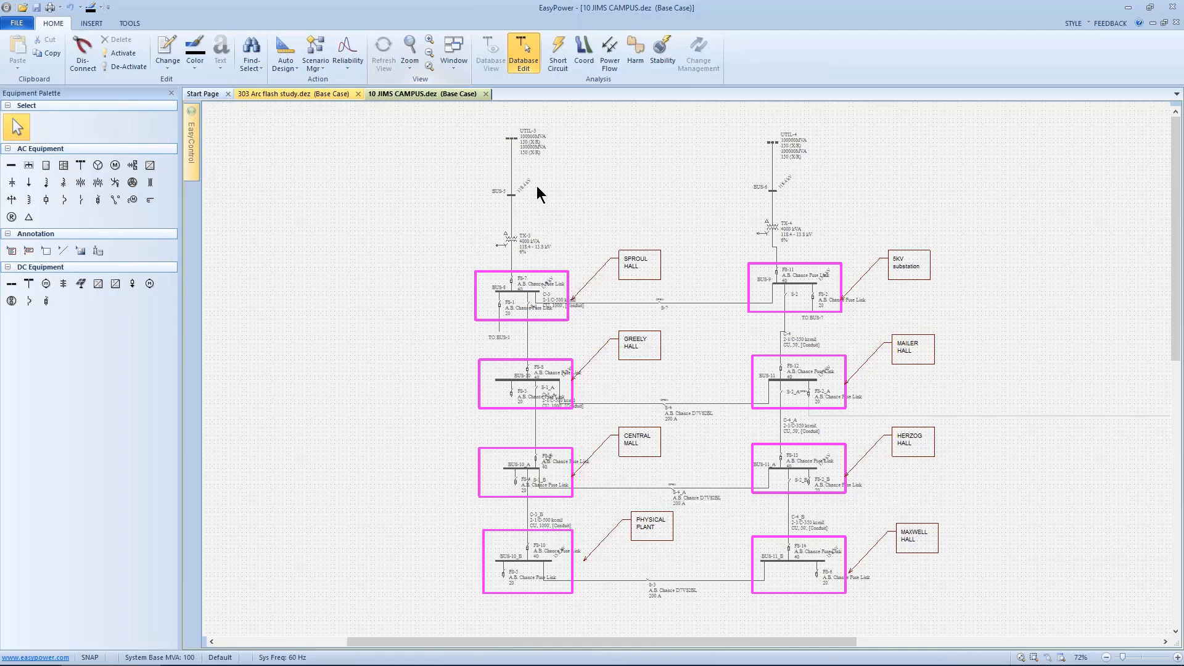
Step: Select the faded cable, BUS-2 and transformer TX-2 branch and activate it
{"action": "left_click", "coordinate": [429, 66]}
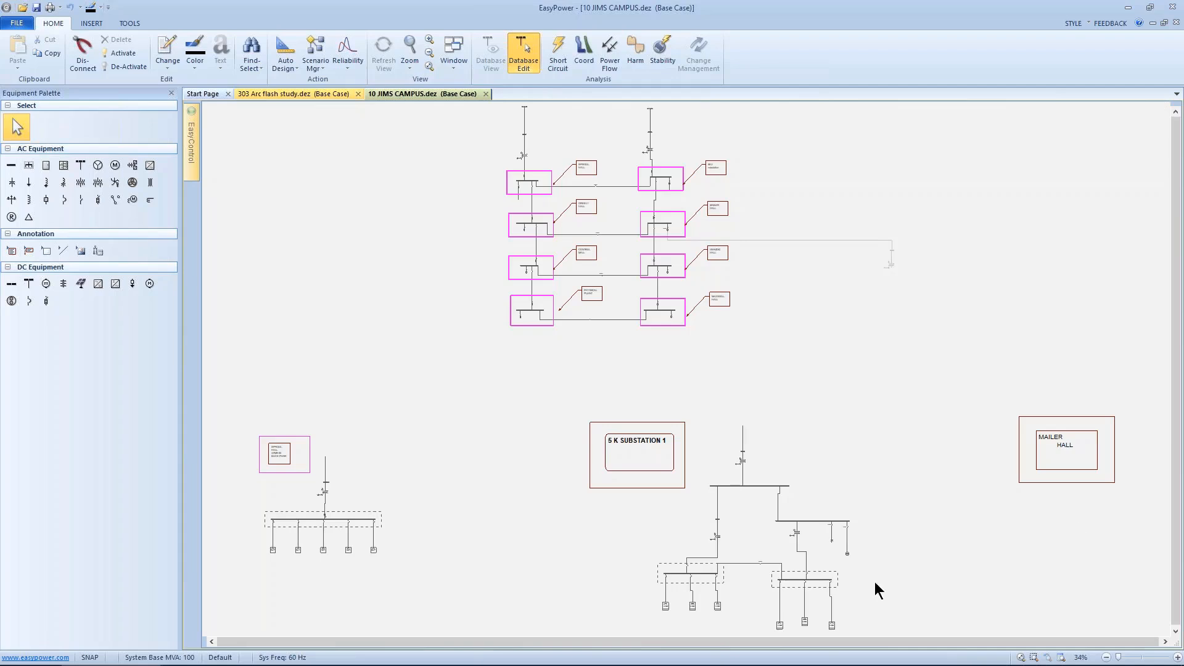
{"action": "scroll", "coordinate": [433, 210], "scroll_direction": "down", "scroll_amount": 4}
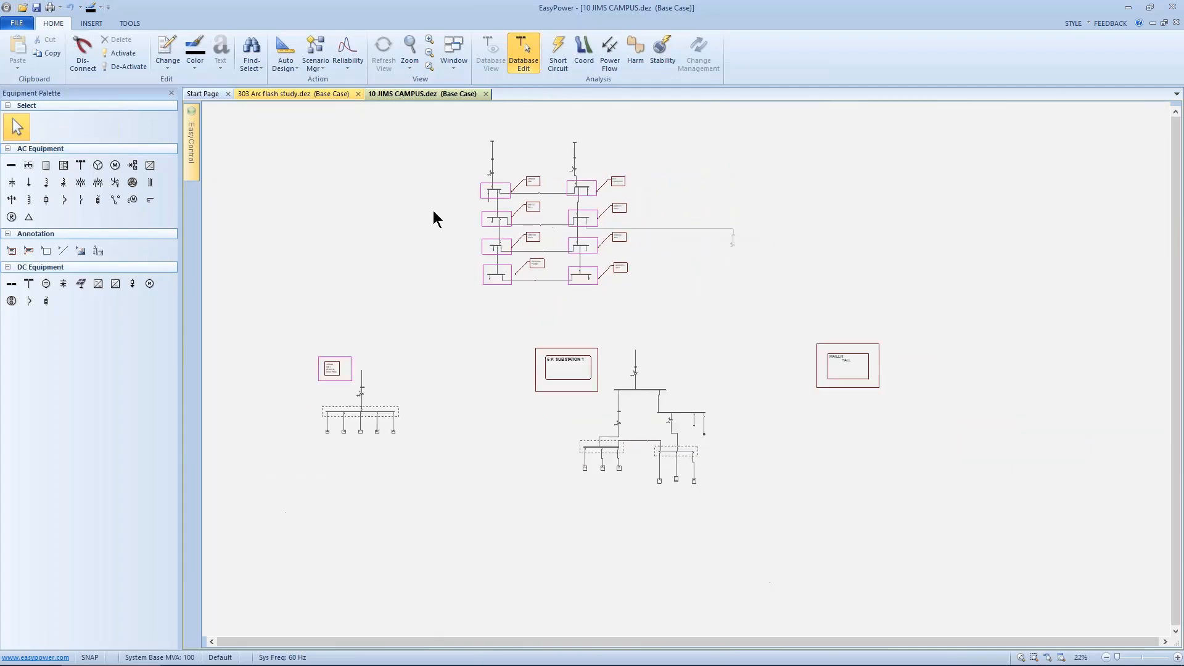
{"action": "scroll", "coordinate": [435, 216], "scroll_direction": "up", "scroll_amount": 4}
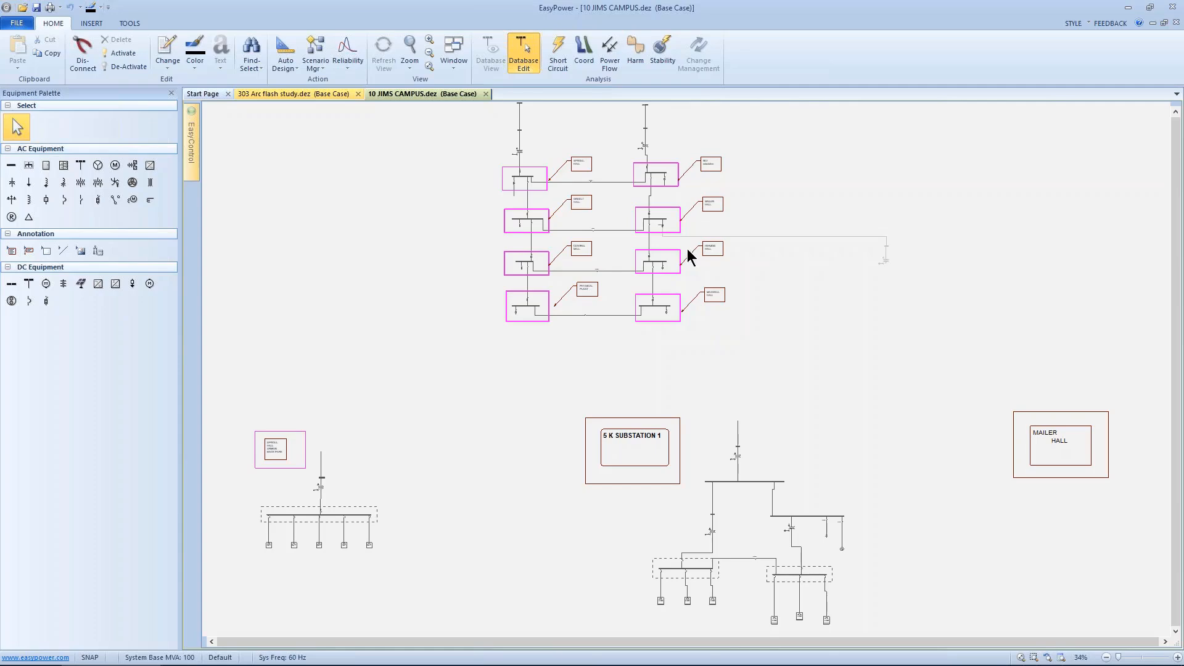
{"action": "scroll", "coordinate": [690, 258], "scroll_direction": "up", "scroll_amount": 3}
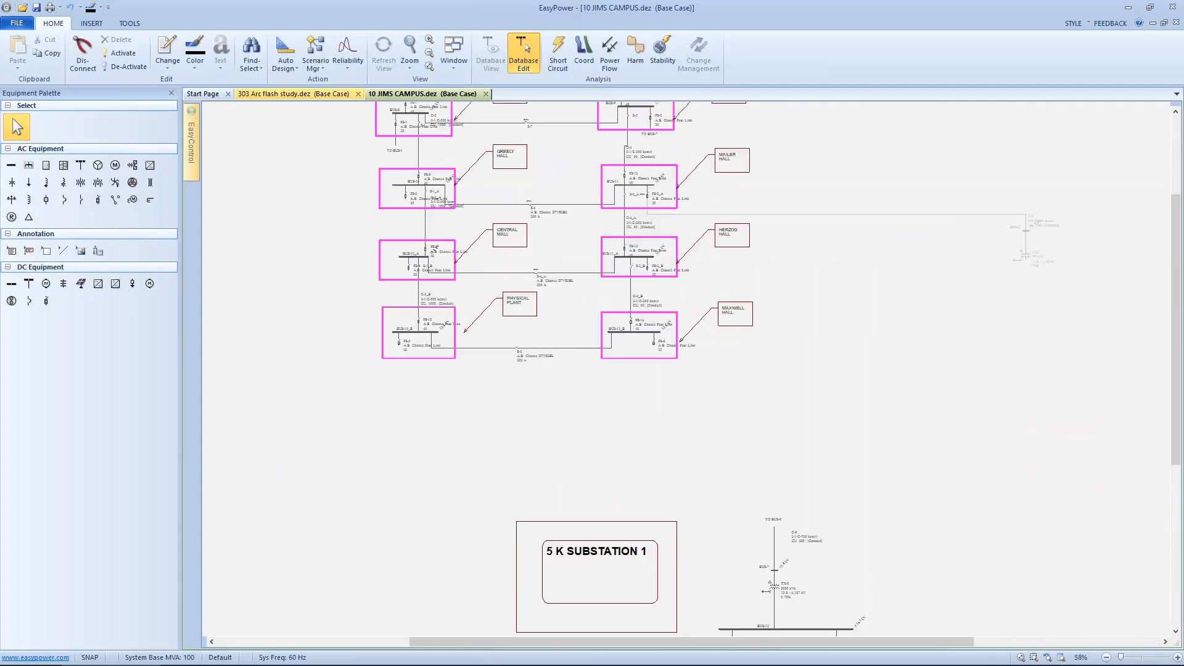
{"action": "scroll", "coordinate": [679, 260], "scroll_direction": "up", "scroll_amount": 2}
{"action": "scroll", "coordinate": [679, 261], "scroll_direction": "up", "scroll_amount": 2}
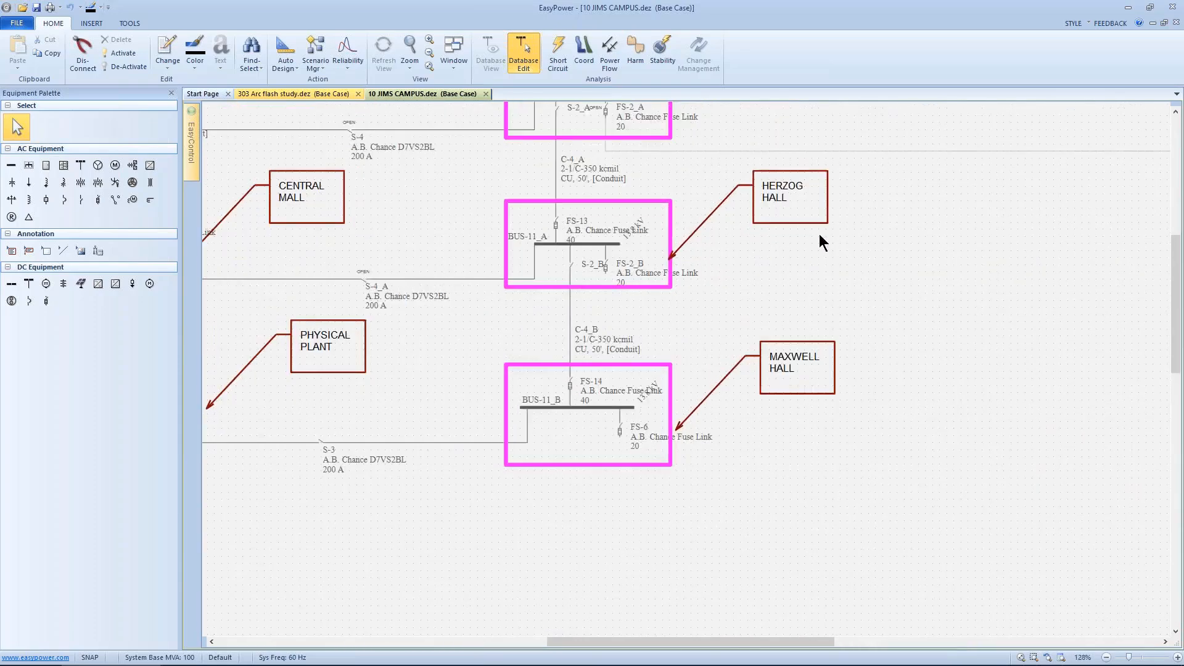
{"action": "scroll", "coordinate": [820, 237], "scroll_direction": "down", "scroll_amount": 3}
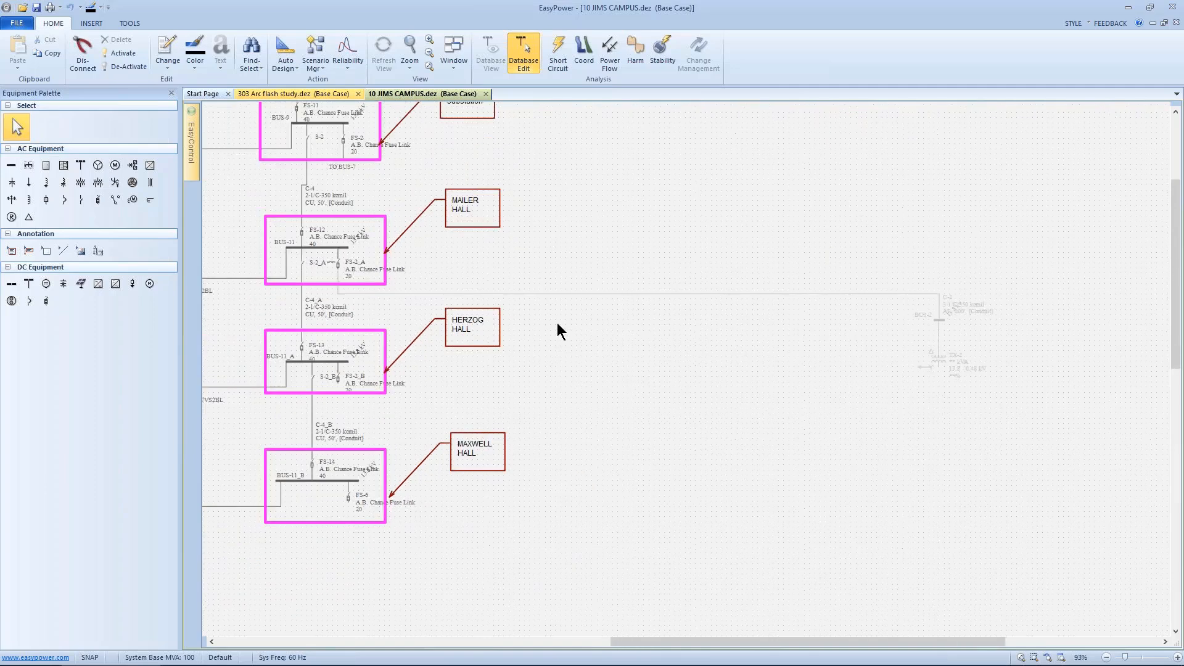
{"action": "left_click_drag", "start_coordinate": [633, 333], "coordinate": [550, 339]}
{"action": "left_click_drag", "start_coordinate": [552, 258], "coordinate": [939, 450]}
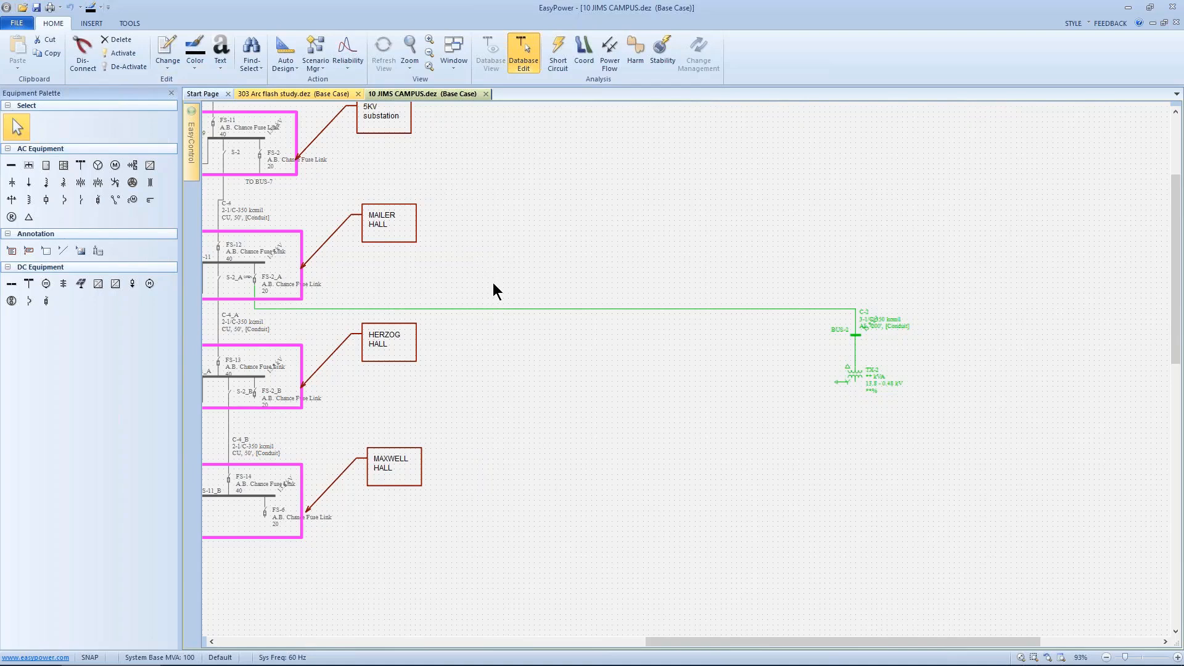
{"action": "left_click", "coordinate": [122, 55]}
Step: Place a new bus below transformer TX-2 on its low-voltage side
{"action": "left_click", "coordinate": [12, 166]}
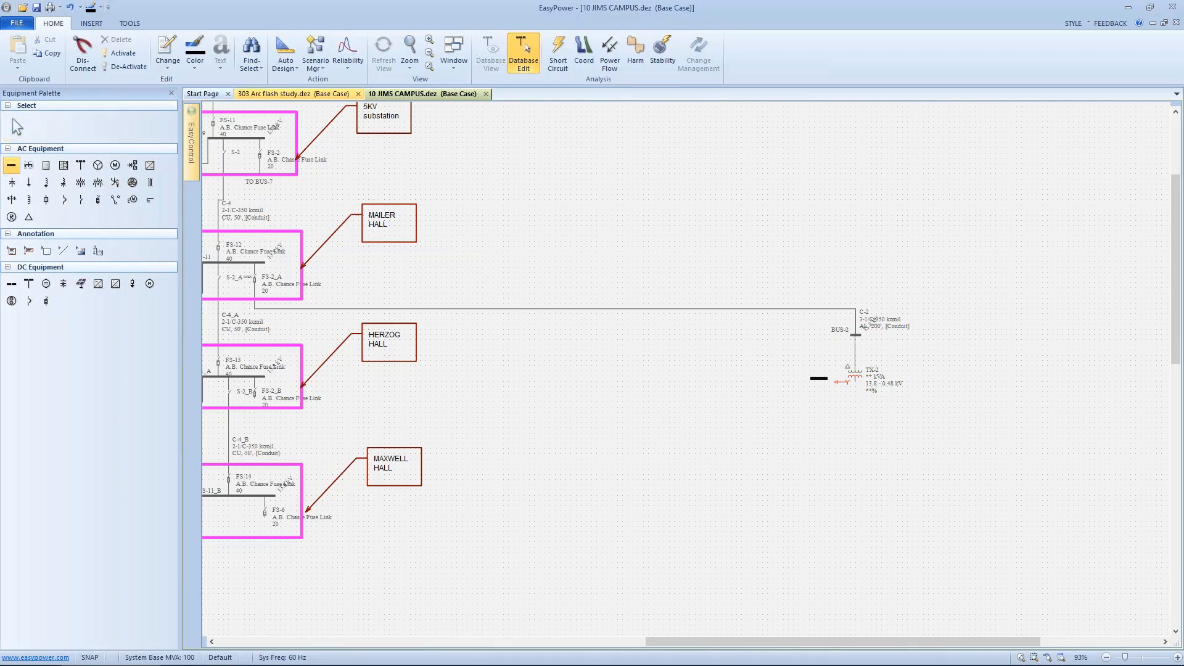
{"action": "left_click", "coordinate": [855, 442]}
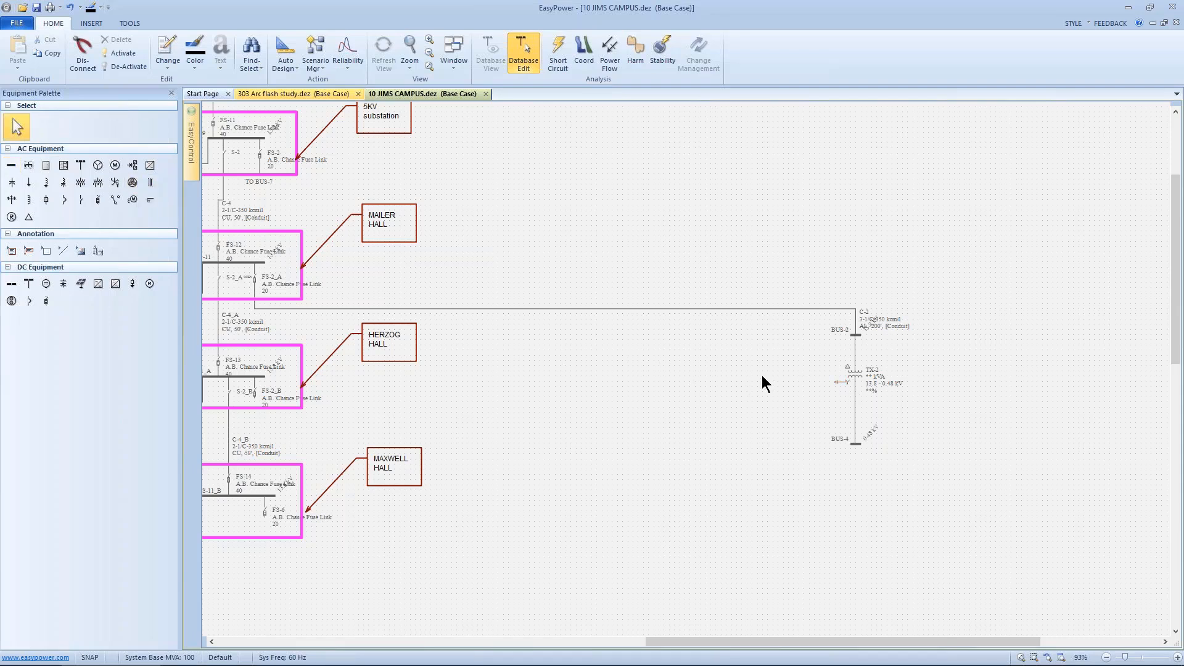
{"action": "left_click_drag", "start_coordinate": [784, 346], "coordinate": [785, 345]}
Step: Open the data dialog of the cable feeding BUS-2 from BUS-11
{"action": "left_click_drag", "start_coordinate": [776, 270], "coordinate": [895, 467]}
{"action": "scroll", "coordinate": [875, 431], "scroll_direction": "down", "scroll_amount": 5}
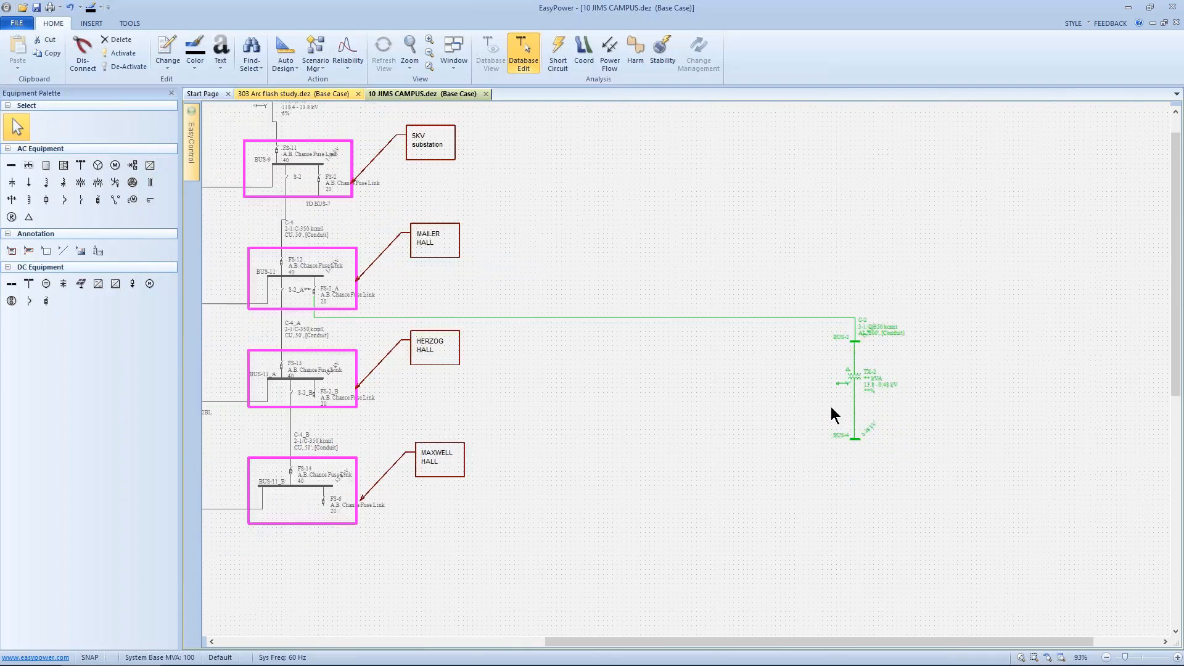
{"action": "left_click_drag", "start_coordinate": [811, 429], "coordinate": [597, 453]}
{"action": "scroll", "coordinate": [765, 524], "scroll_direction": "down", "scroll_amount": 1}
{"action": "scroll", "coordinate": [736, 523], "scroll_direction": "up", "scroll_amount": 8}
{"action": "scroll", "coordinate": [596, 404], "scroll_direction": "up", "scroll_amount": 3}
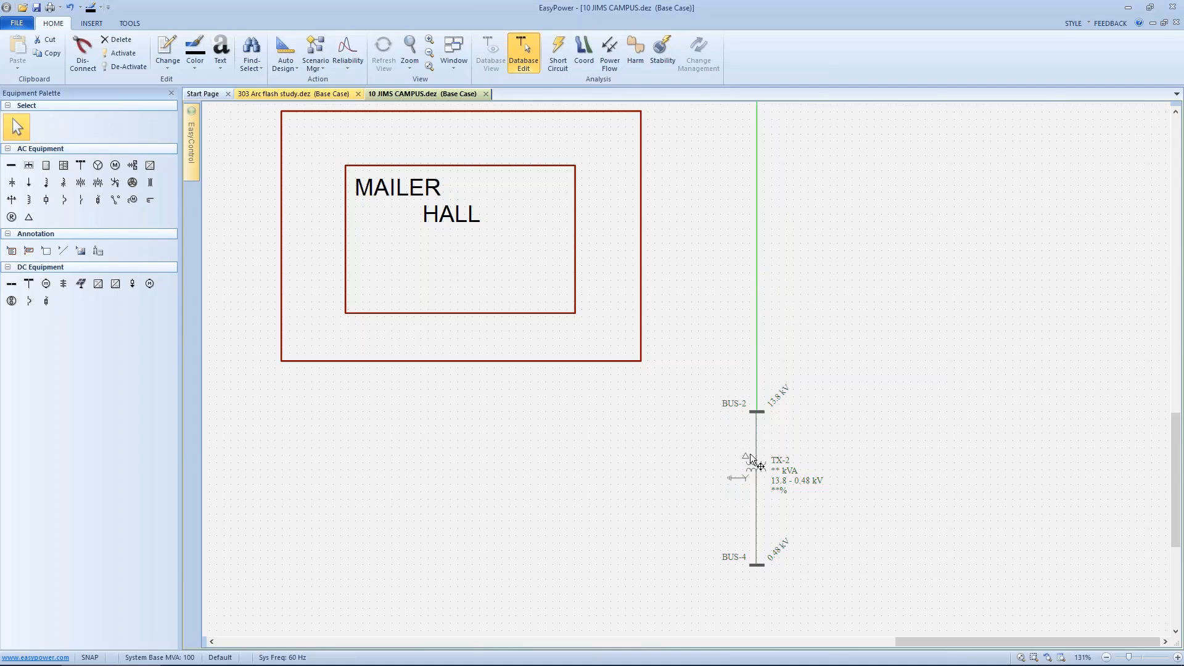
{"action": "double_click", "coordinate": [757, 322]}
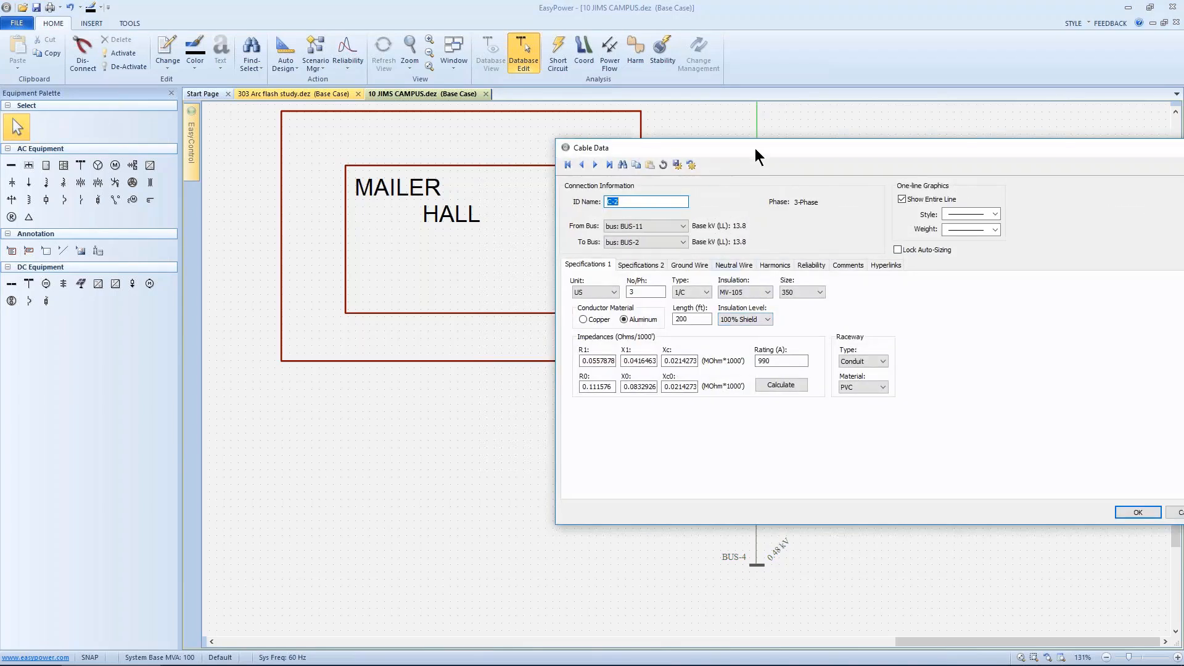
Step: Change the size of cable C-2 to 500
{"action": "left_click_drag", "start_coordinate": [755, 148], "coordinate": [601, 157]}
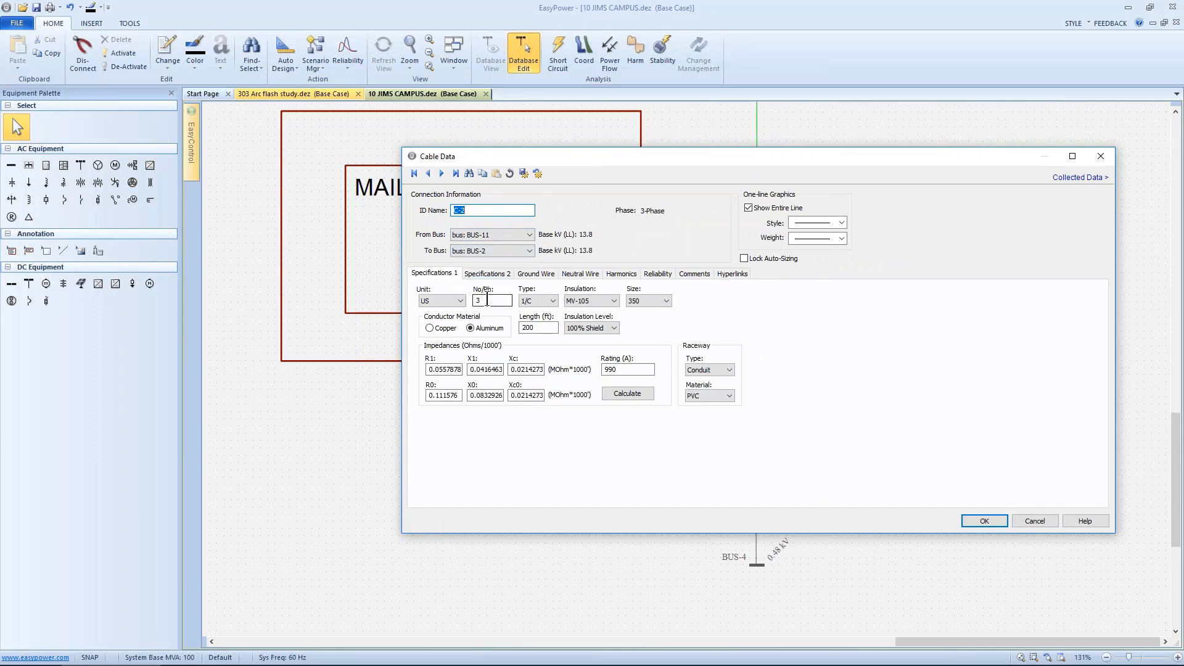
{"action": "left_click", "coordinate": [665, 301]}
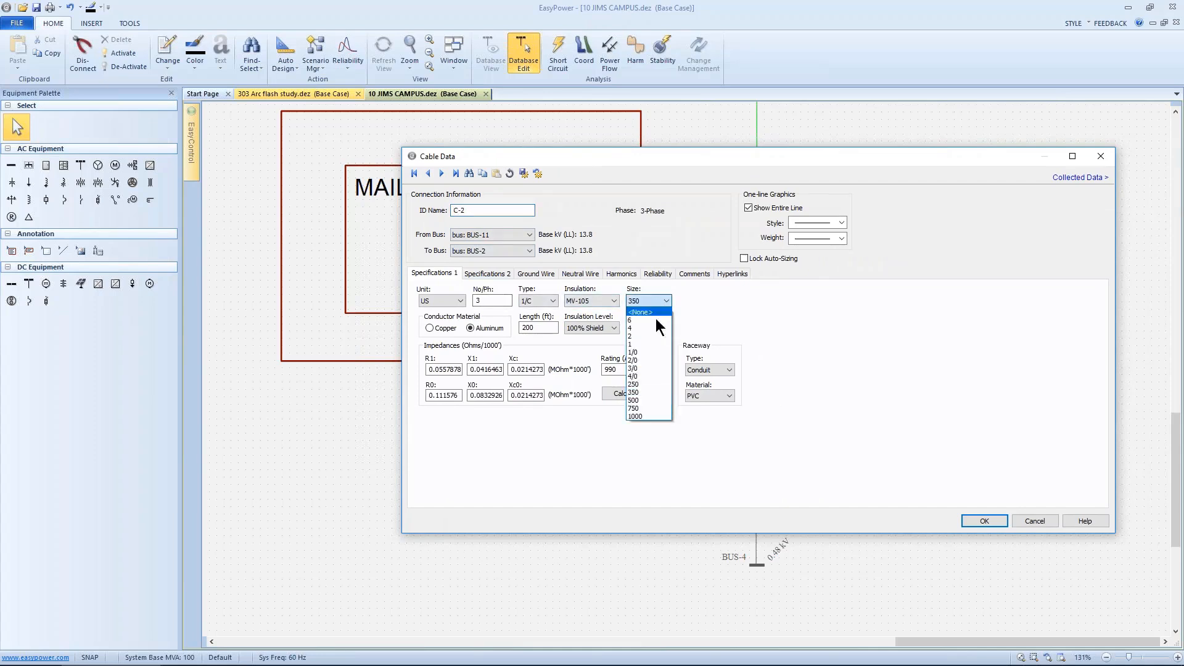
{"action": "left_click", "coordinate": [635, 399]}
{"action": "left_click", "coordinate": [635, 395]}
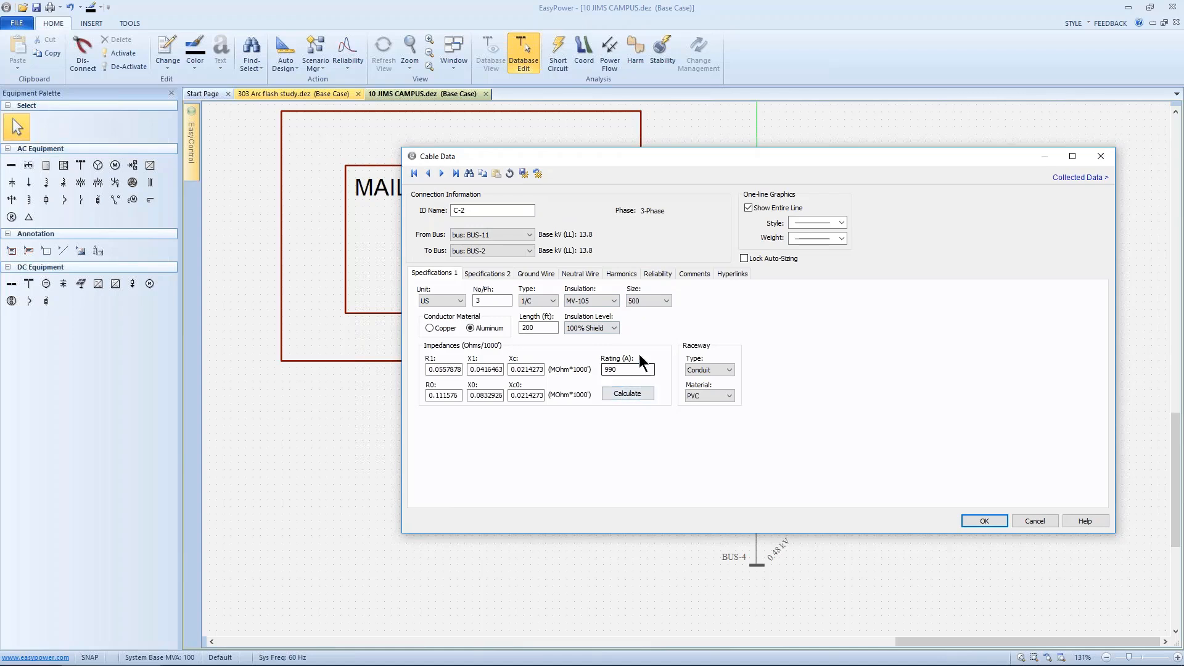
Step: Turn off Show Entire Line, recalculate the cable impedances, and apply the cable changes
{"action": "left_click", "coordinate": [749, 208]}
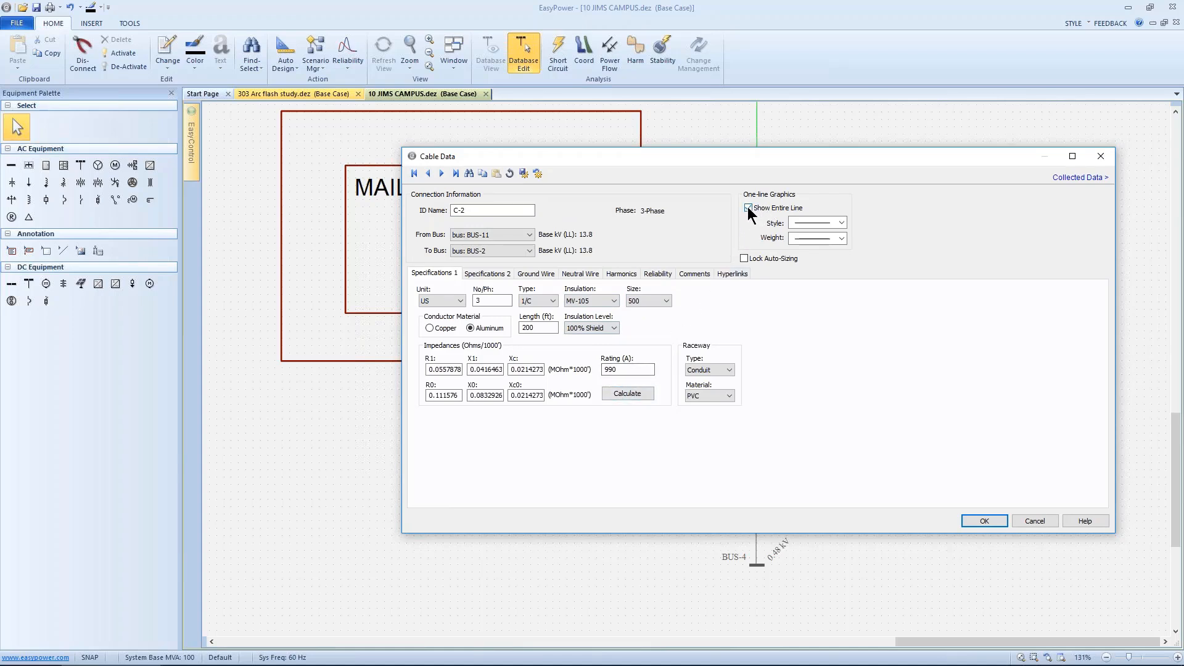
{"action": "left_click", "coordinate": [623, 388]}
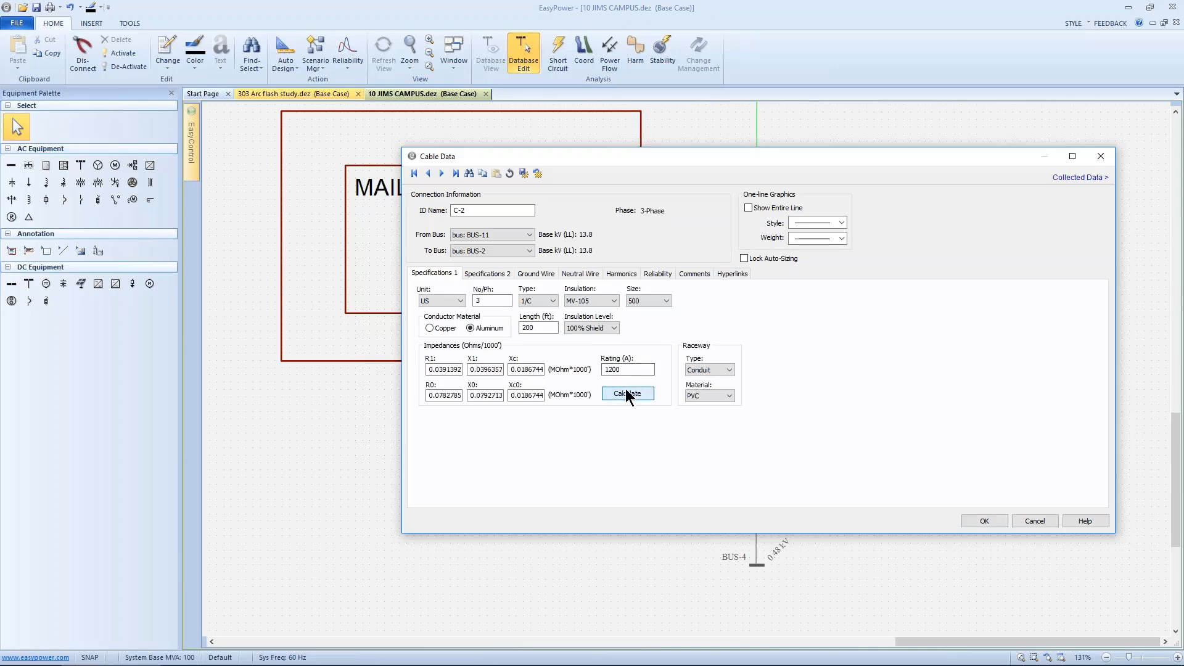
{"action": "left_click", "coordinate": [966, 519]}
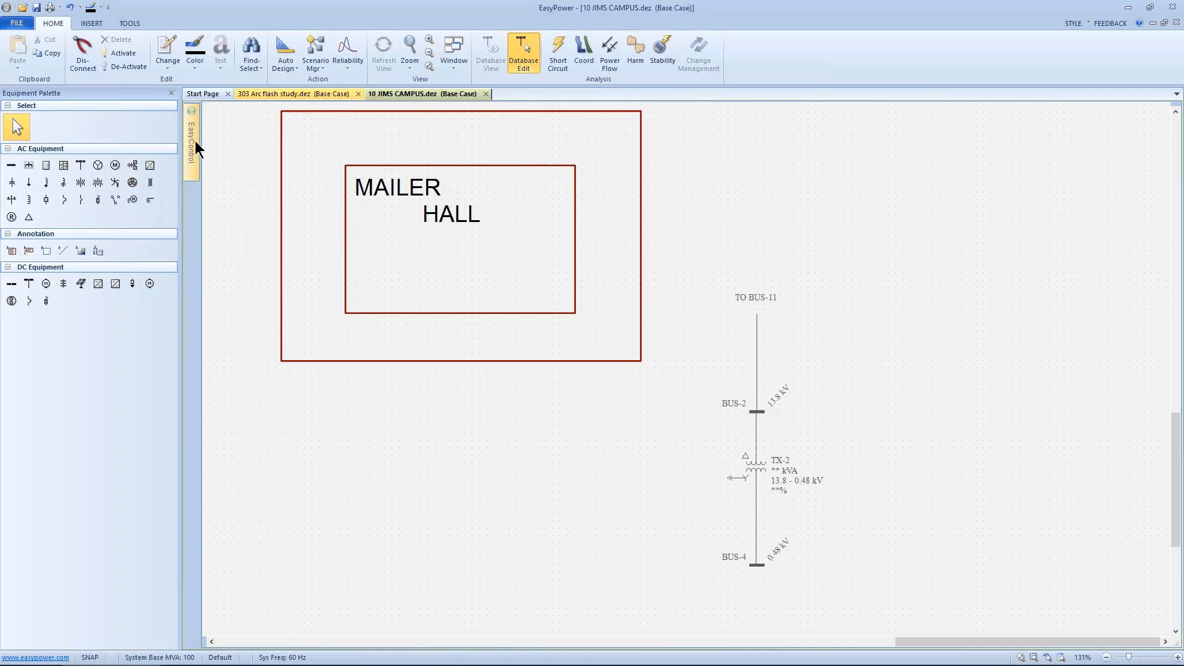
Step: Add a new named view called mailer hall in EasyControl
{"action": "mouse_move", "coordinate": [195, 140]}
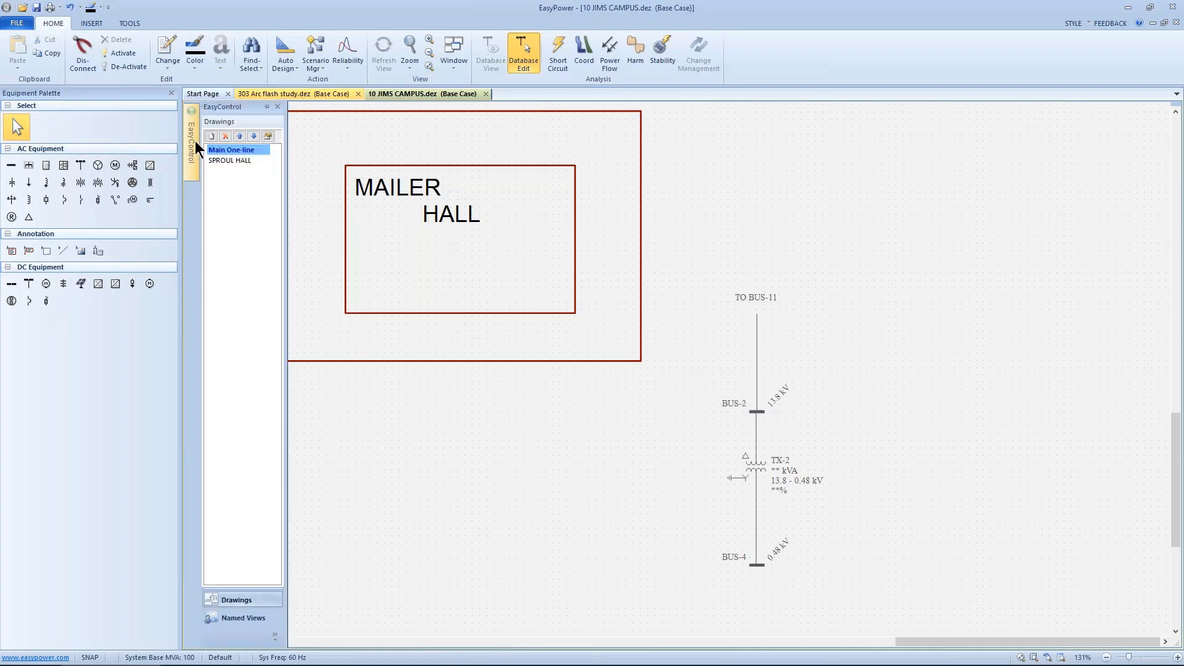
{"action": "left_click", "coordinate": [248, 617]}
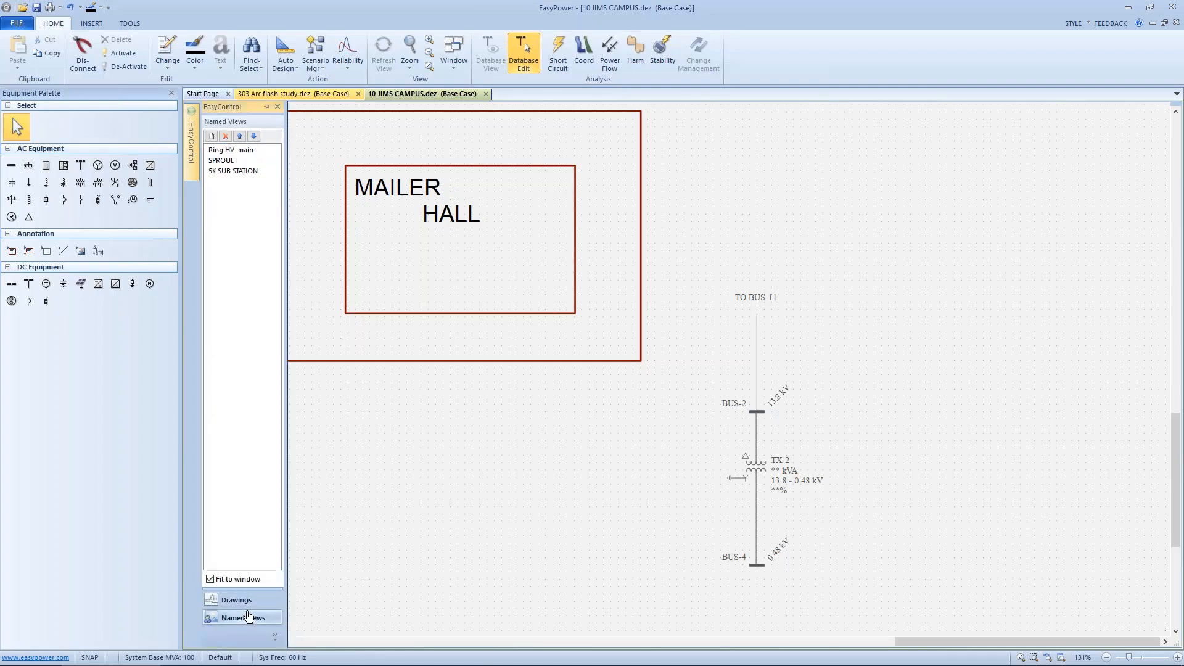
{"action": "left_click", "coordinate": [212, 135]}
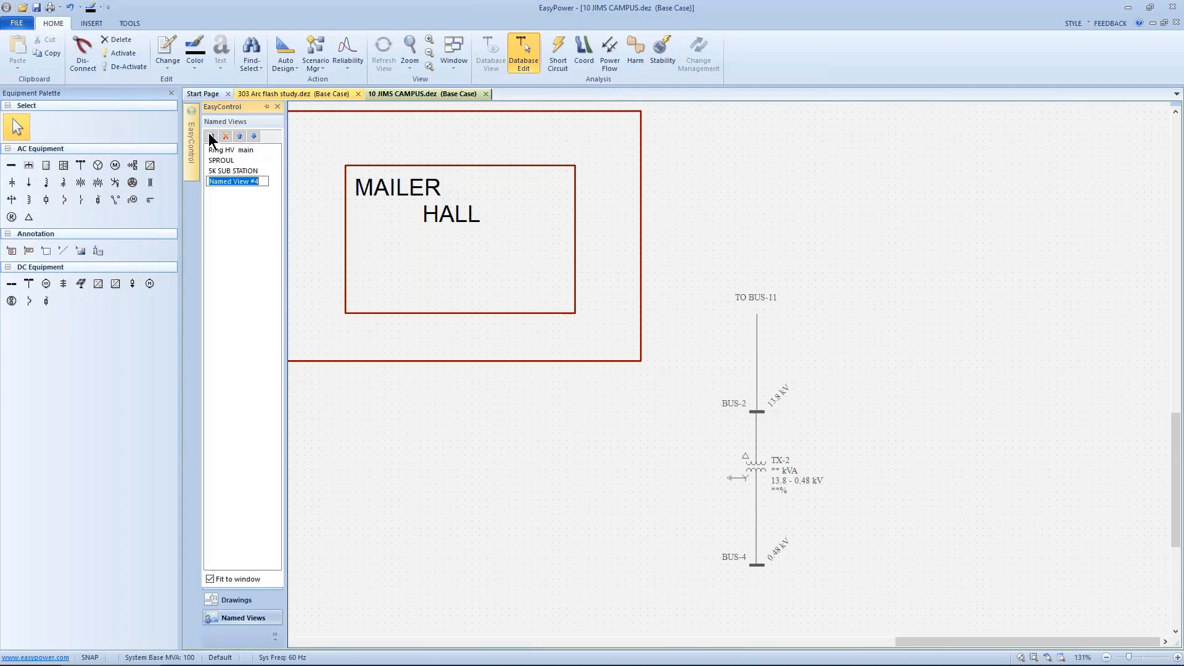
{"action": "type", "text": "mailer hall"}
Step: Jump between the saved named views to examine each area of the one-line
{"action": "left_click", "coordinate": [229, 153]}
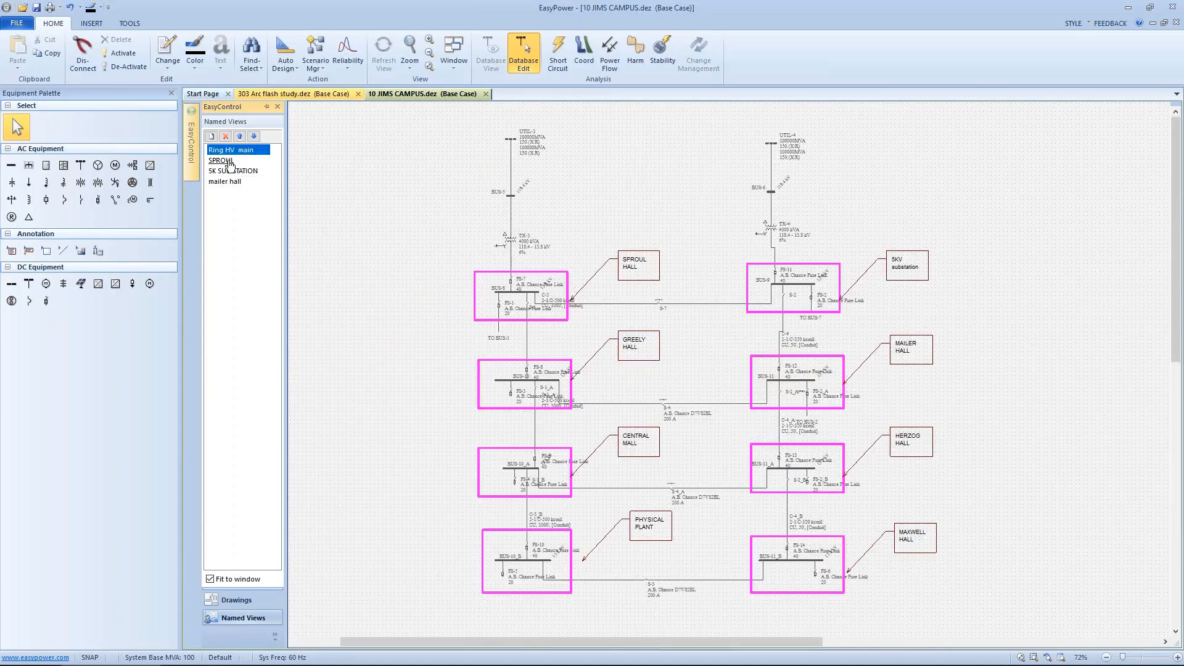
{"action": "left_click", "coordinate": [229, 161]}
{"action": "left_click", "coordinate": [229, 171]}
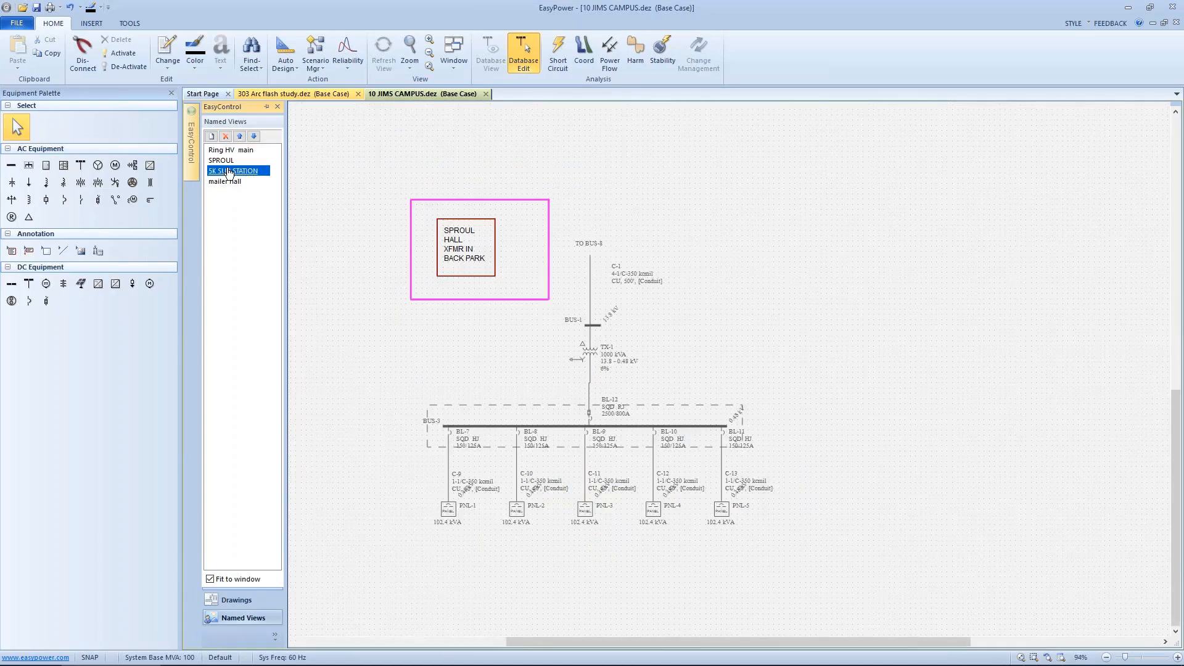
{"action": "left_click", "coordinate": [227, 182]}
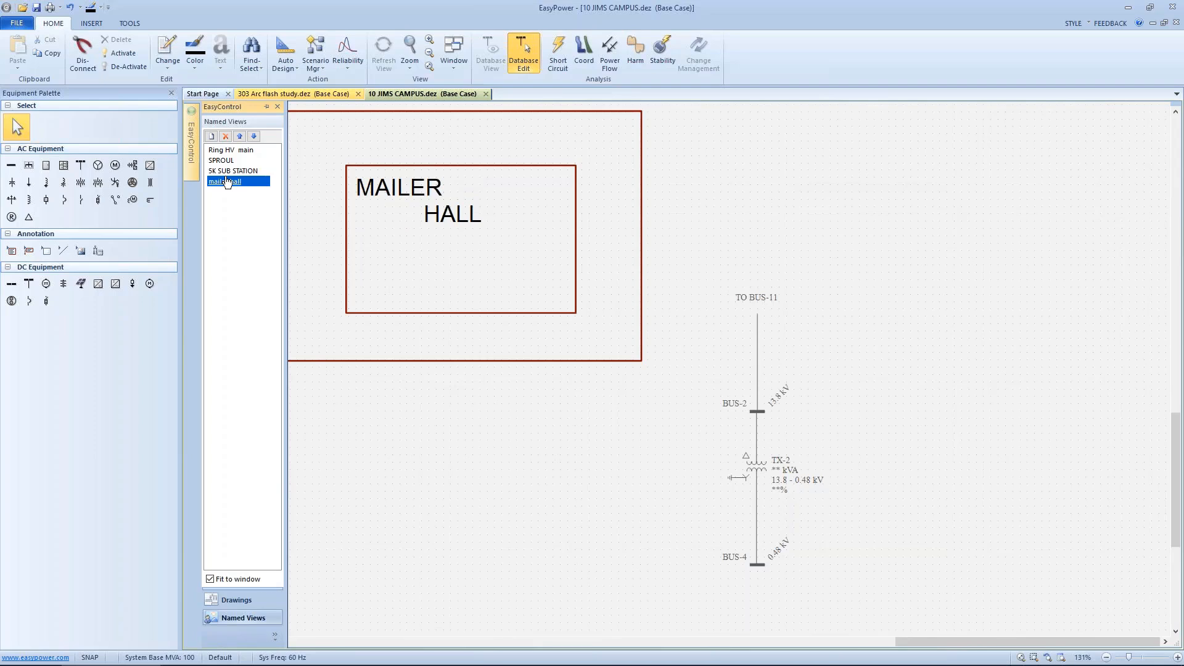
{"action": "left_click", "coordinate": [230, 151]}
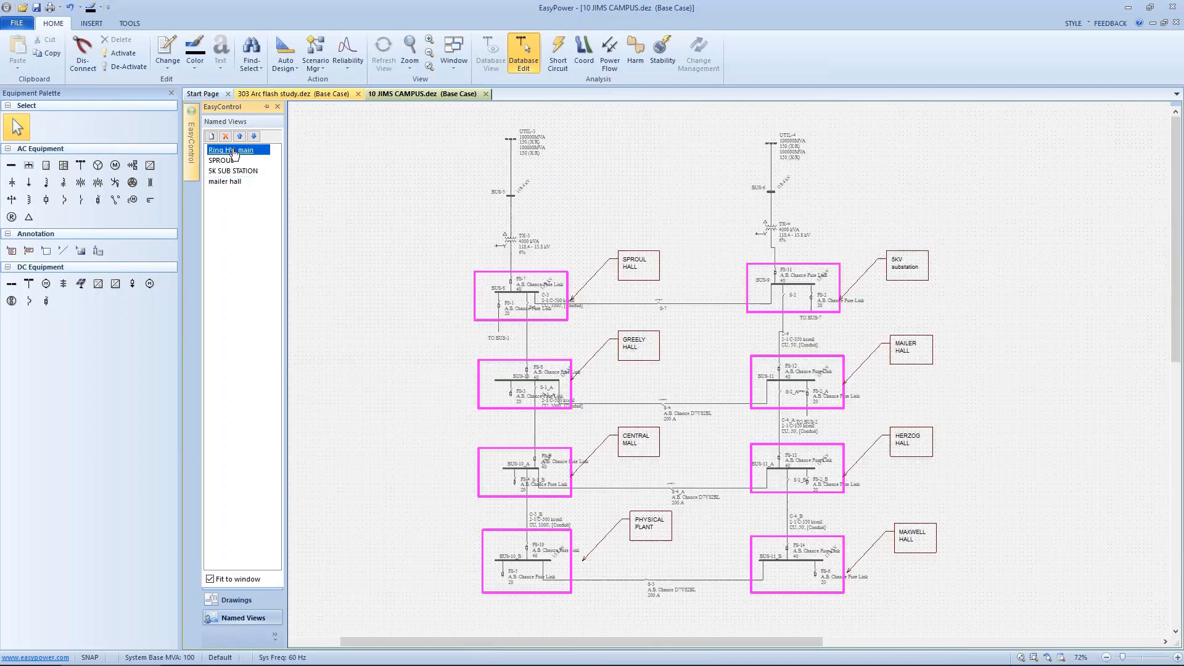
{"action": "left_click", "coordinate": [232, 172]}
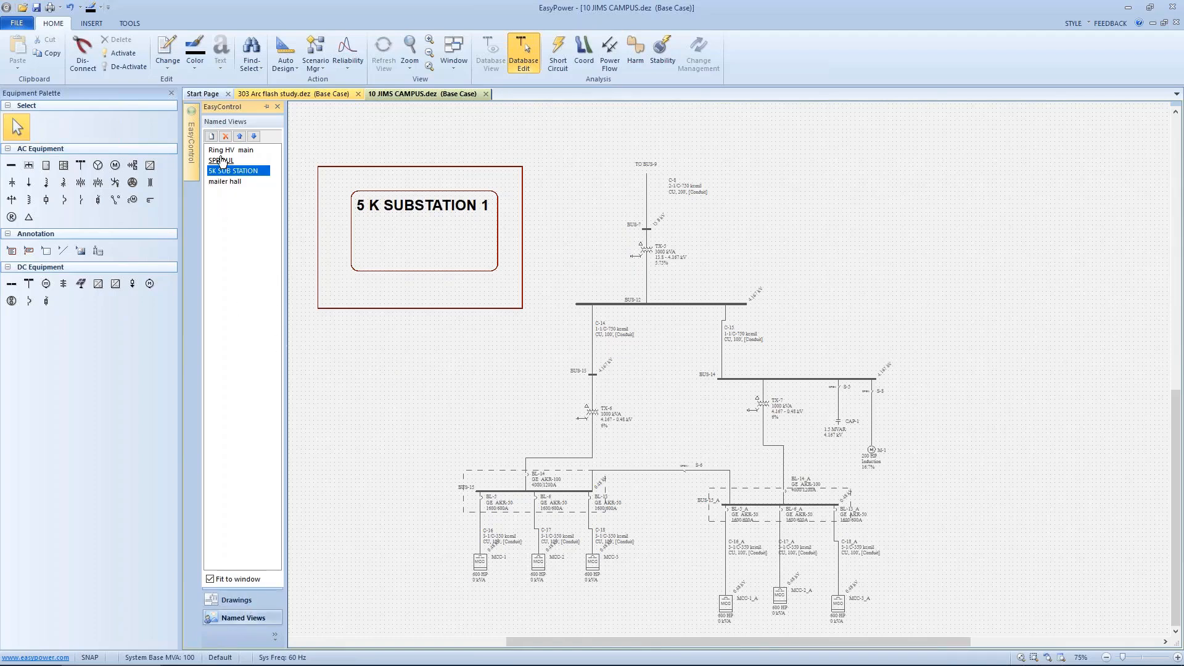
{"action": "left_click", "coordinate": [224, 181]}
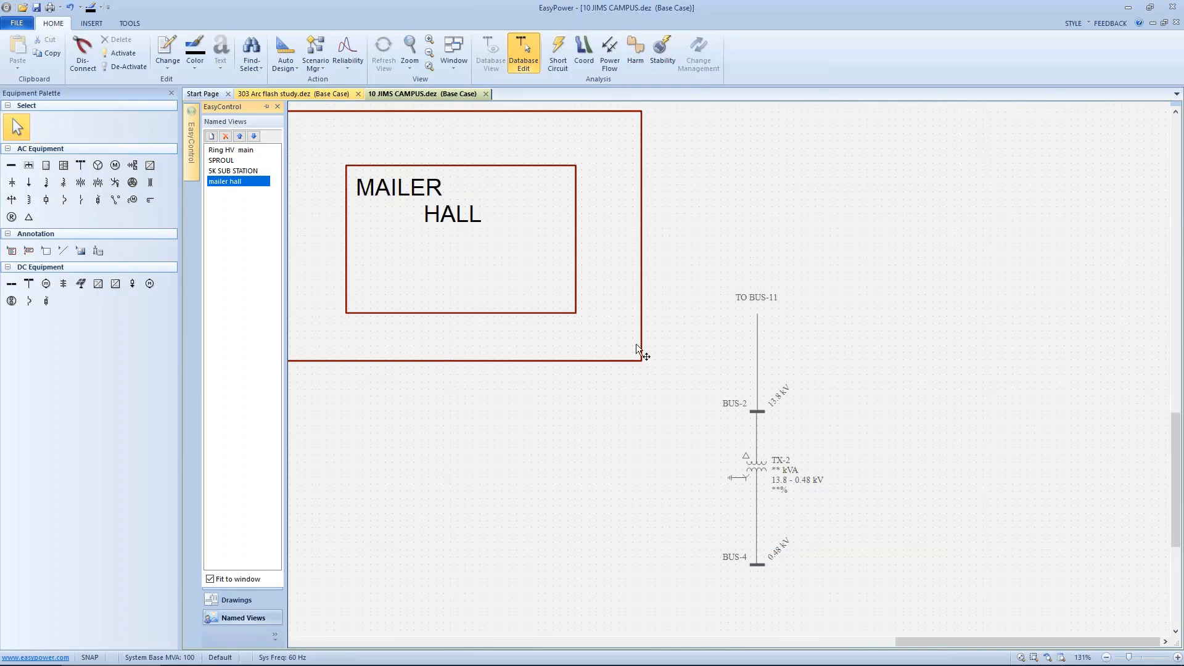
Step: Open the SPROUL HALL drawing from the EasyControl drawings list
{"action": "left_click_drag", "start_coordinate": [692, 272], "coordinate": [828, 578]}
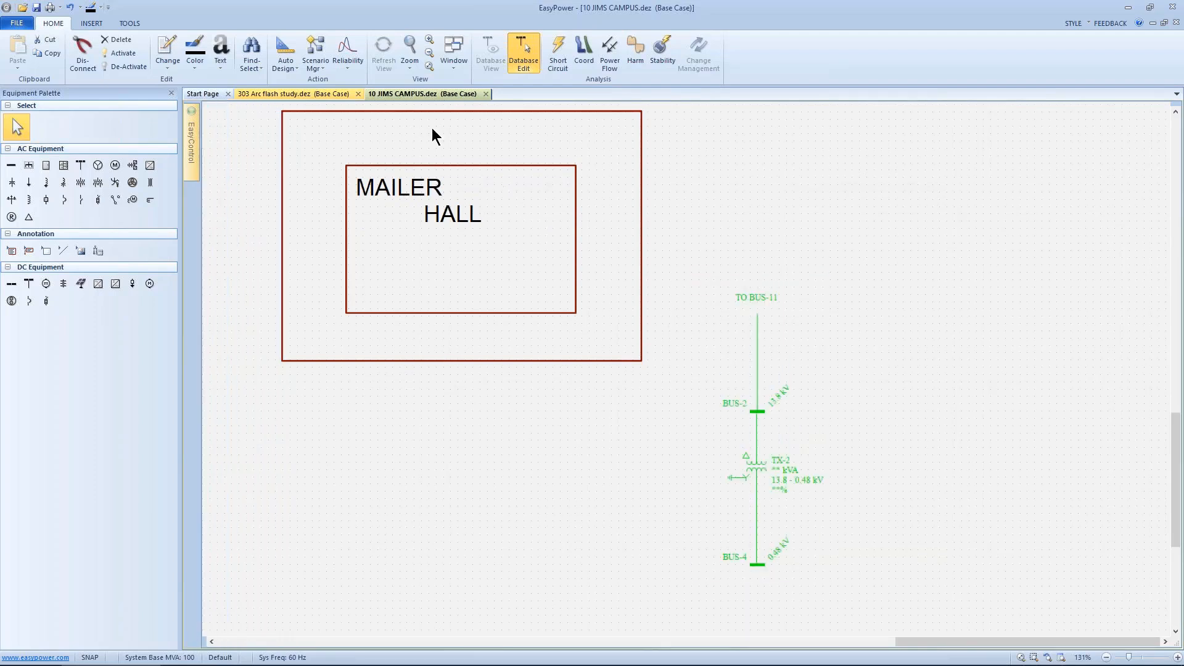
{"action": "left_click", "coordinate": [189, 142]}
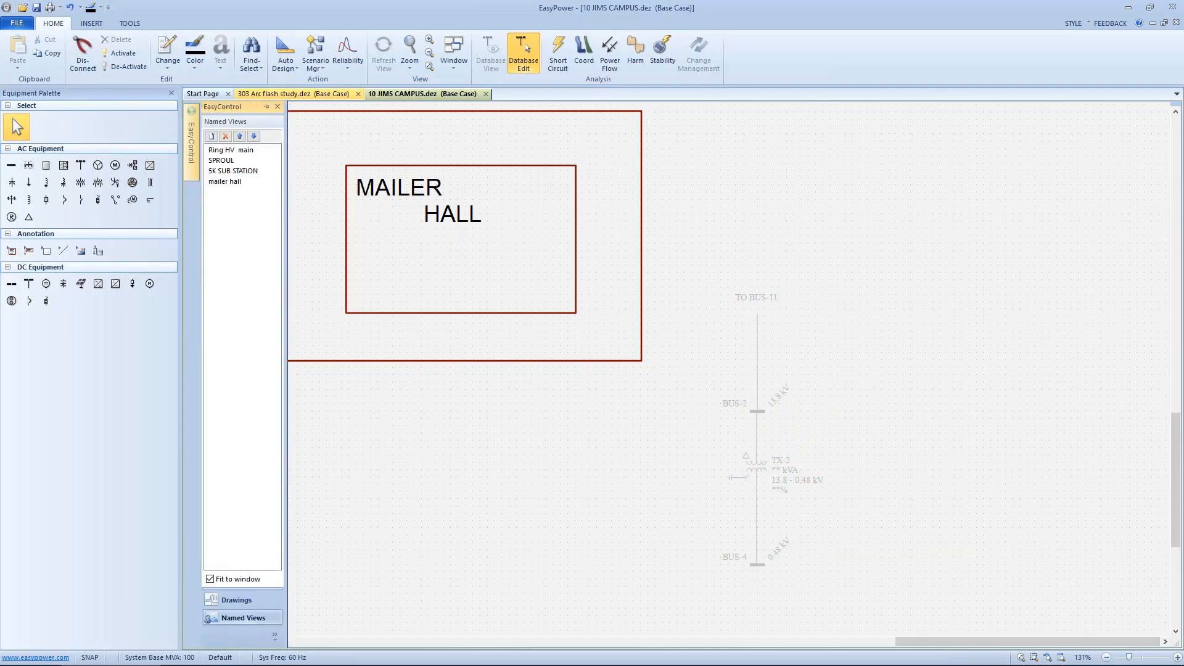
{"action": "left_click", "coordinate": [236, 600]}
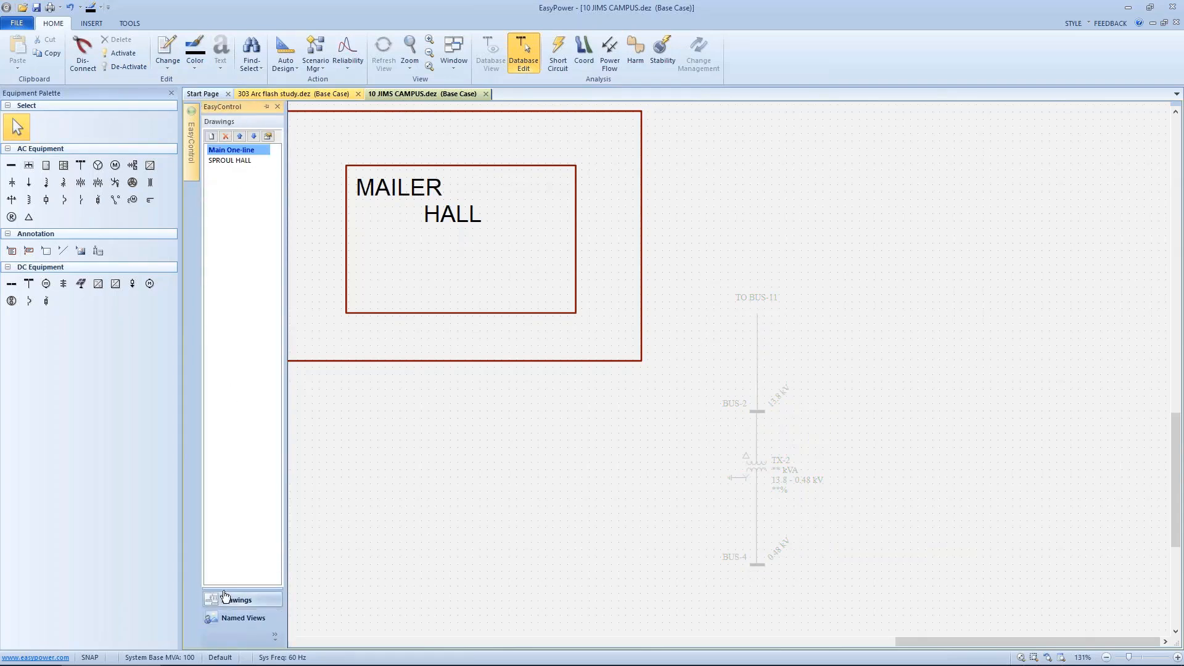
{"action": "left_click", "coordinate": [244, 152]}
{"action": "double_click", "coordinate": [237, 161]}
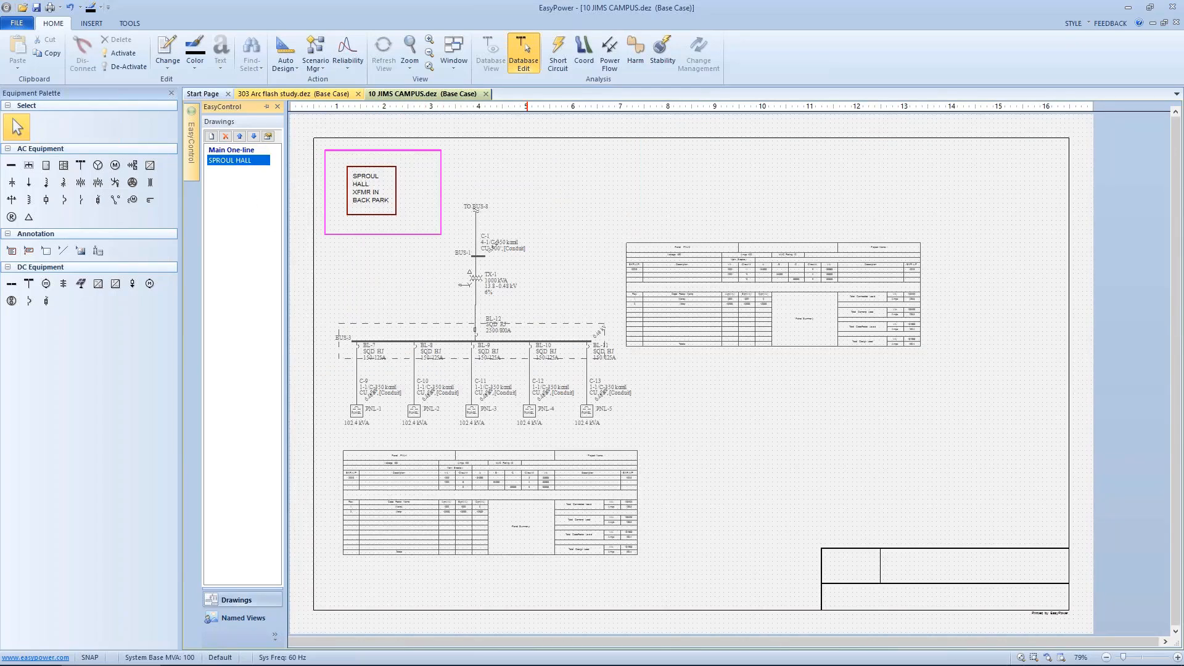
Step: Insert a panel schedule for PNL-4 and place it to the right of the PNL-1 schedule
{"action": "scroll", "coordinate": [506, 398], "scroll_direction": "up", "scroll_amount": 2}
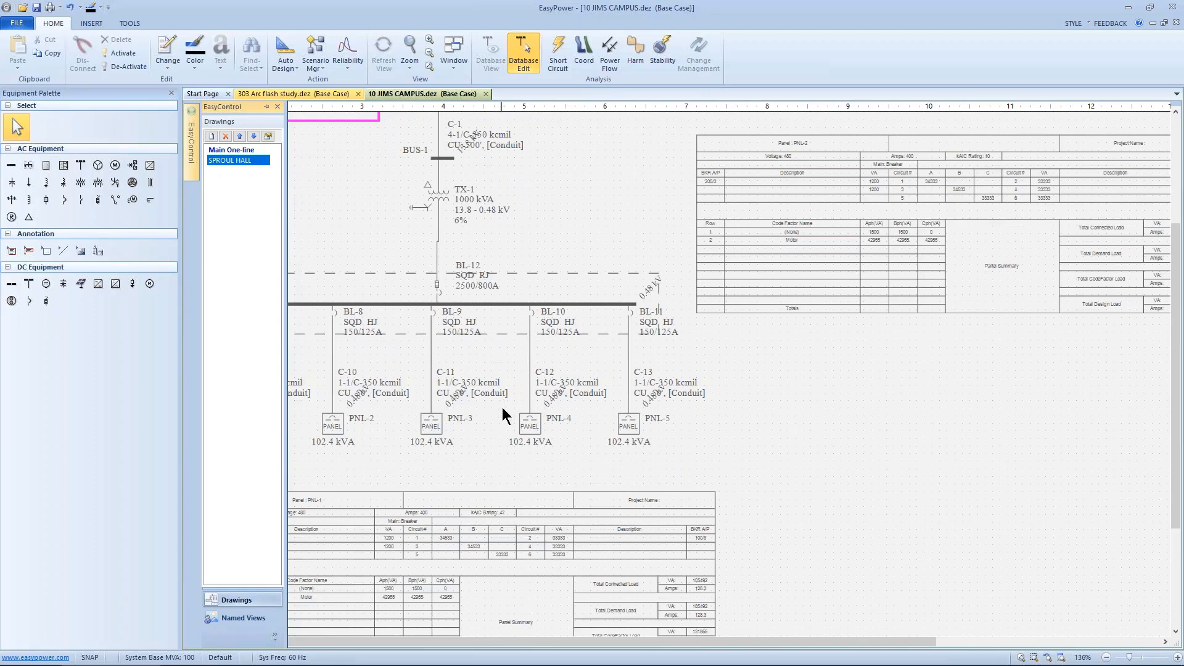
{"action": "left_click", "coordinate": [528, 425]}
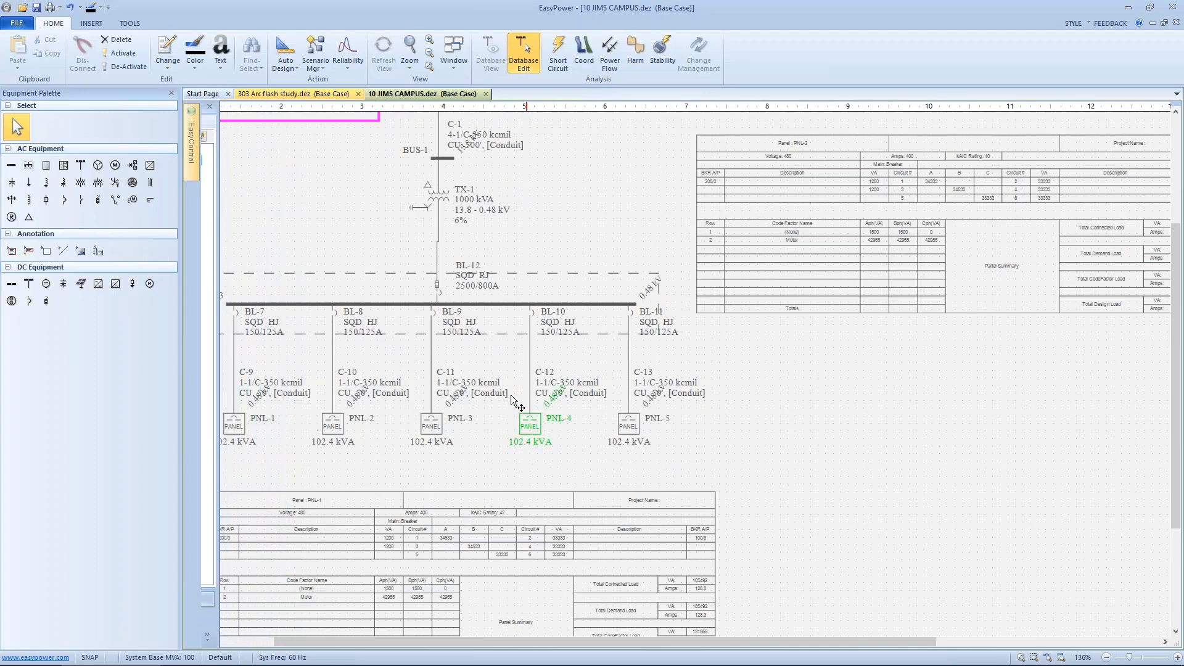
{"action": "scroll", "coordinate": [501, 378], "scroll_direction": "down", "scroll_amount": 2}
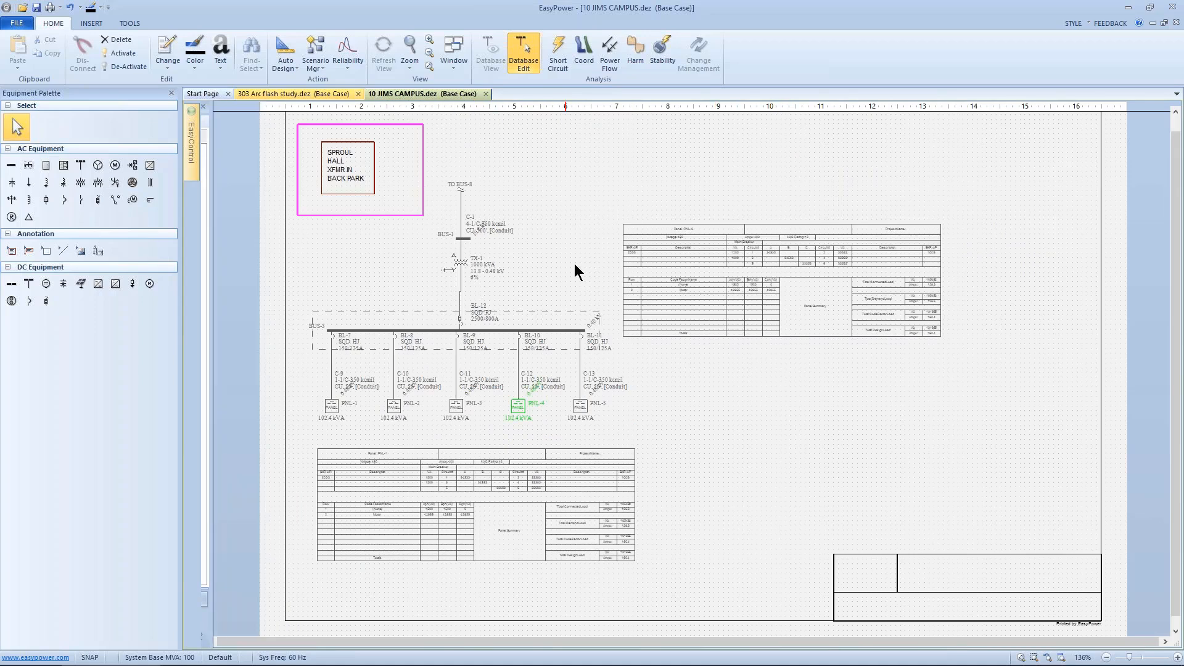
{"action": "scroll", "coordinate": [515, 374], "scroll_direction": "down", "scroll_amount": 2}
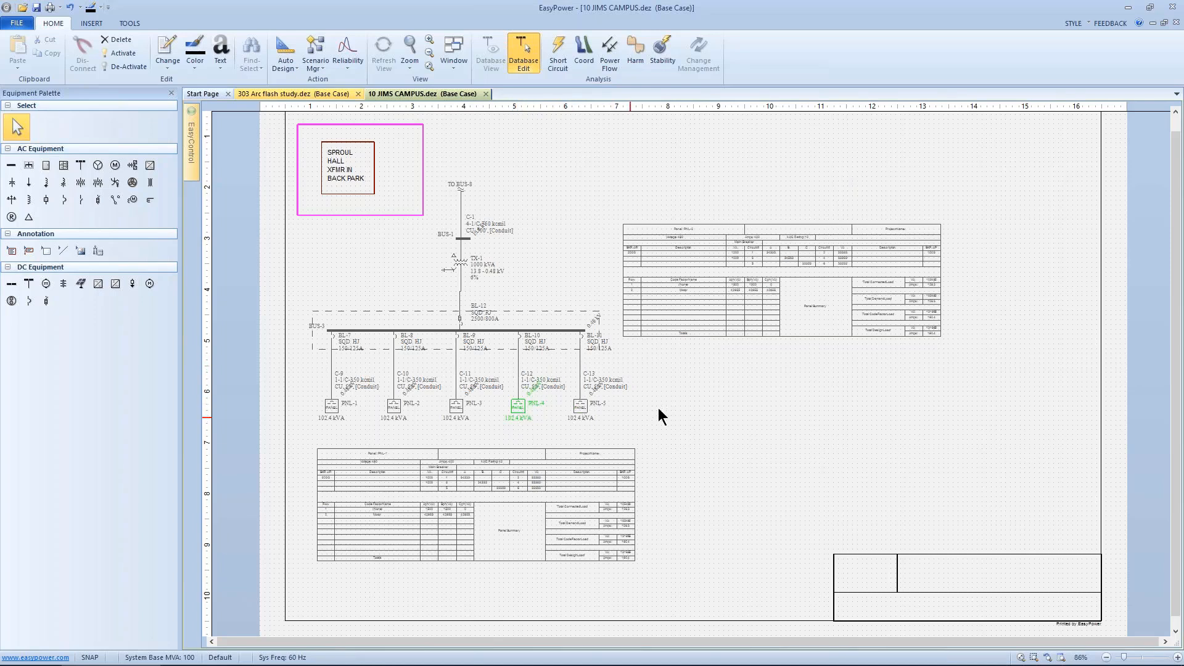
{"action": "right_click", "coordinate": [678, 415]}
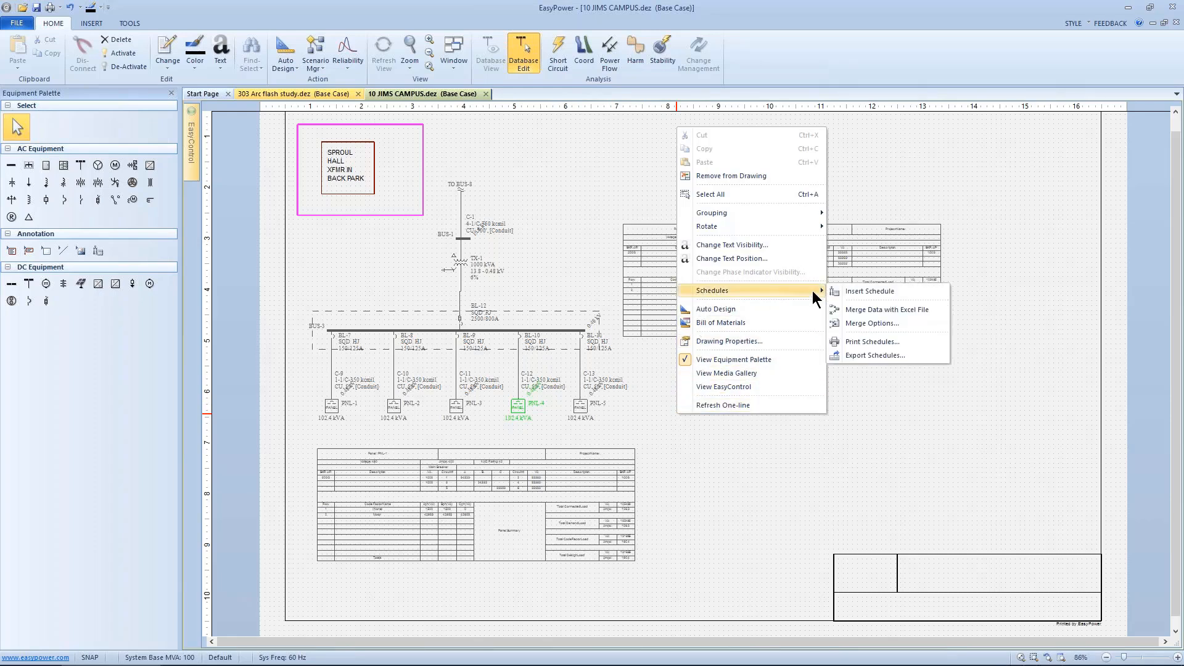
{"action": "left_click", "coordinate": [843, 292]}
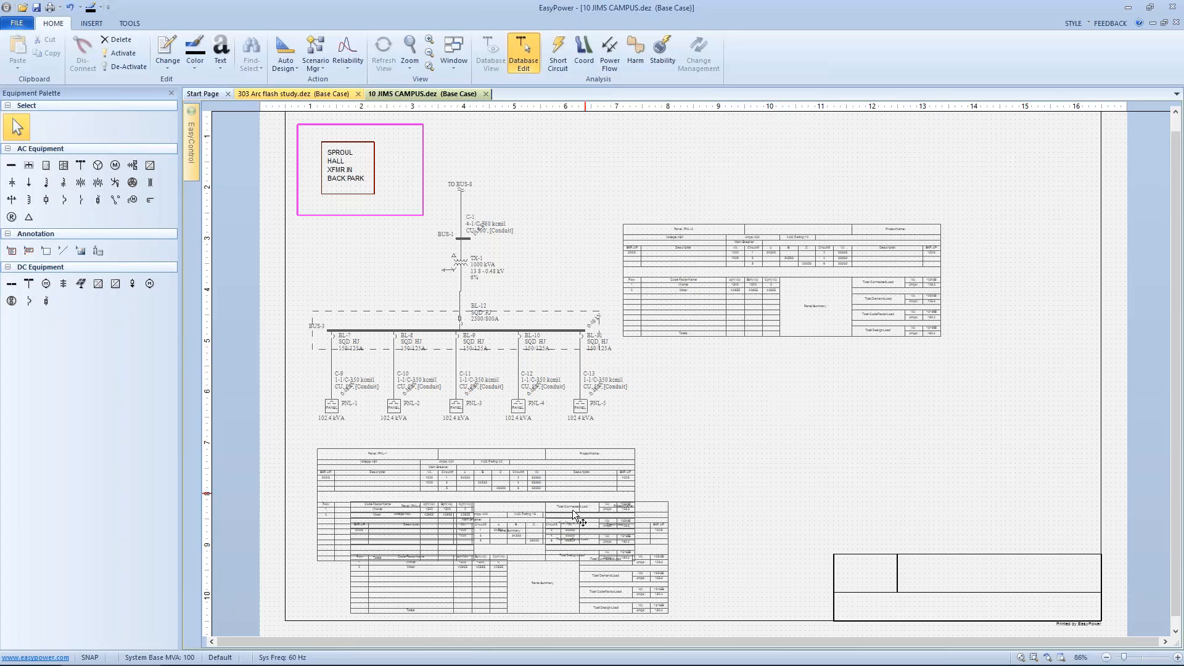
{"action": "left_click_drag", "start_coordinate": [569, 517], "coordinate": [669, 513]}
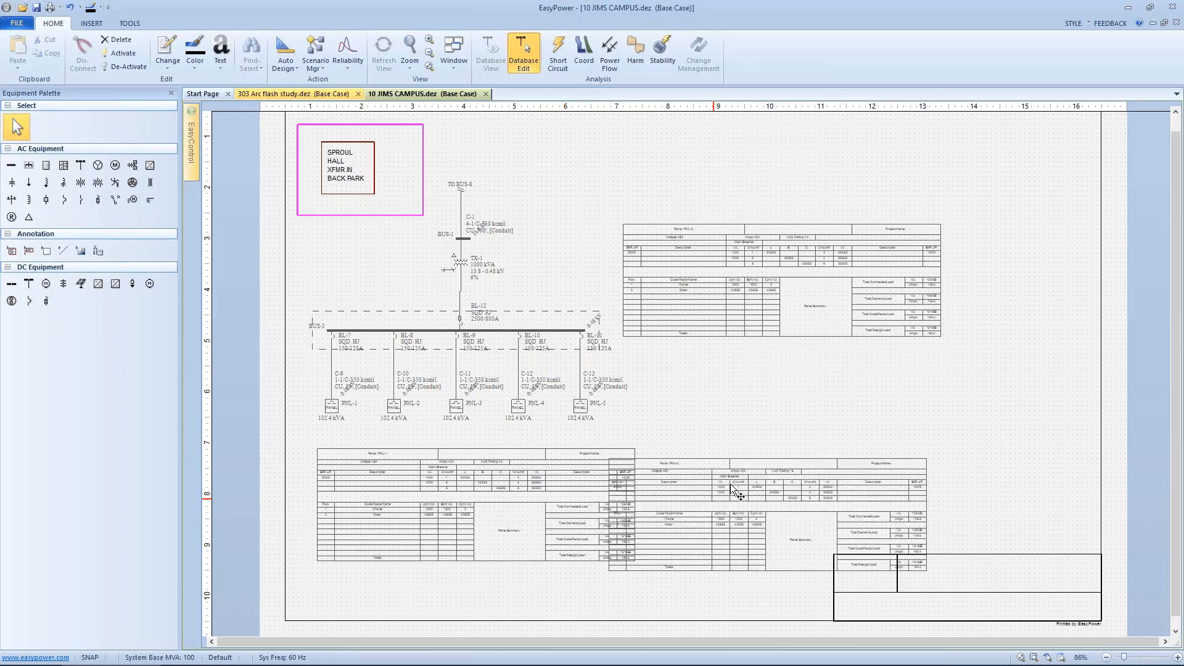
{"action": "left_click_drag", "start_coordinate": [731, 485], "coordinate": [824, 401]}
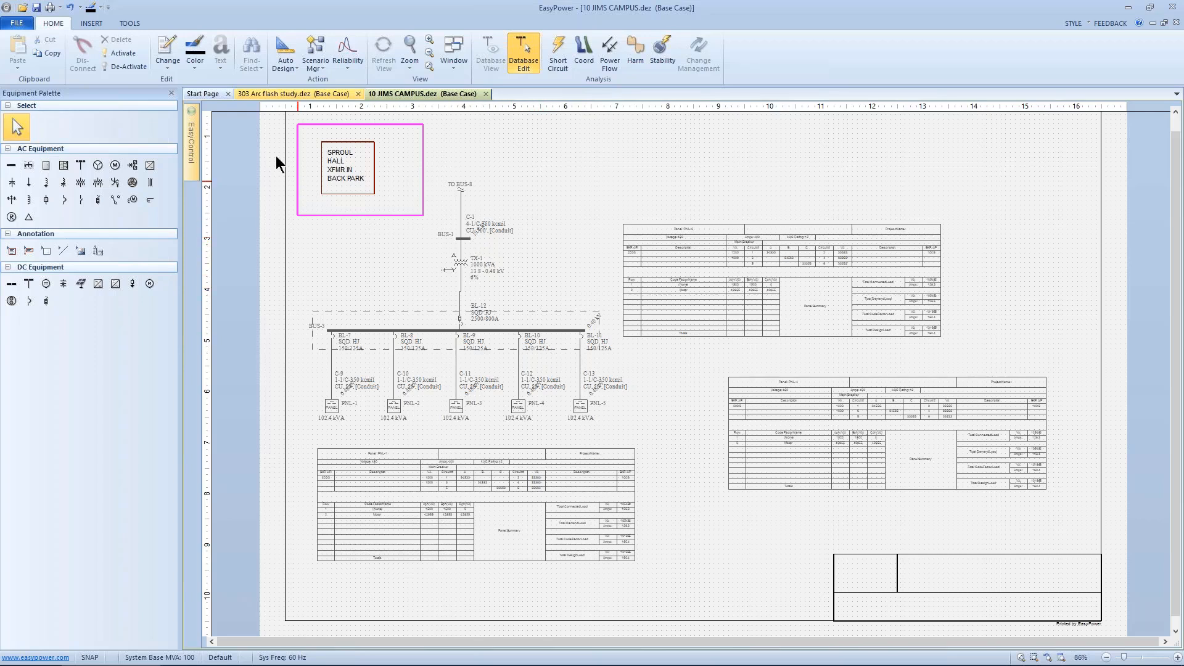
Step: Return to the Main One-line drawing and zoom out to show the full drawing
{"action": "mouse_move", "coordinate": [194, 132]}
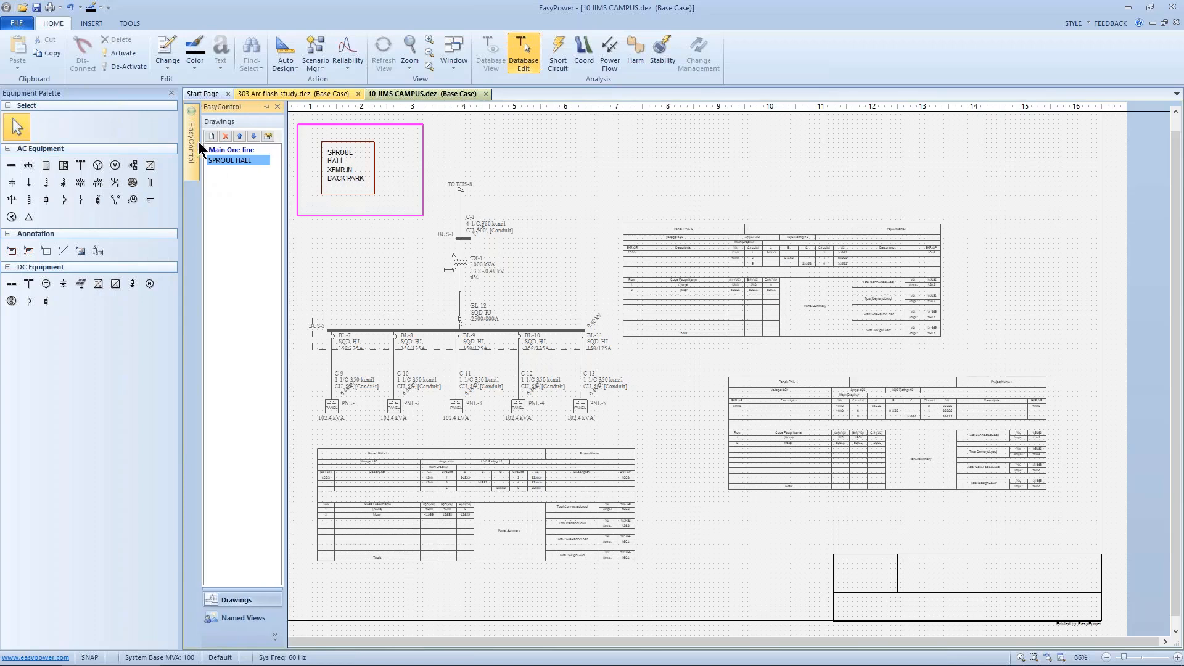
{"action": "left_click", "coordinate": [221, 151]}
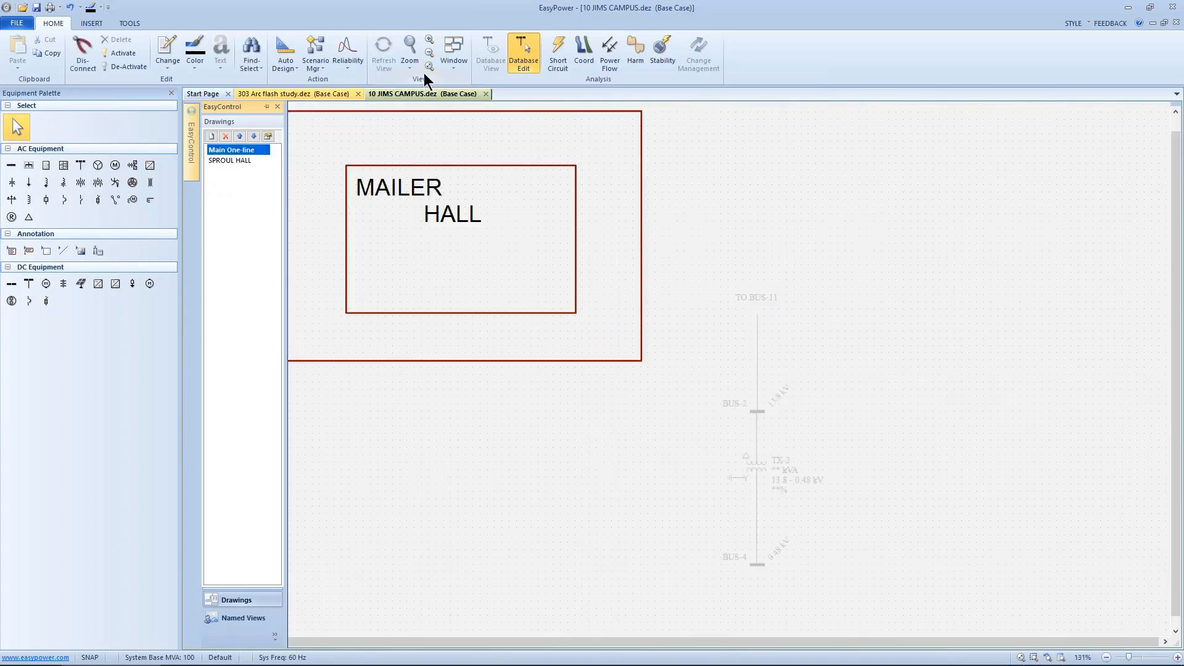
{"action": "left_click", "coordinate": [433, 44]}
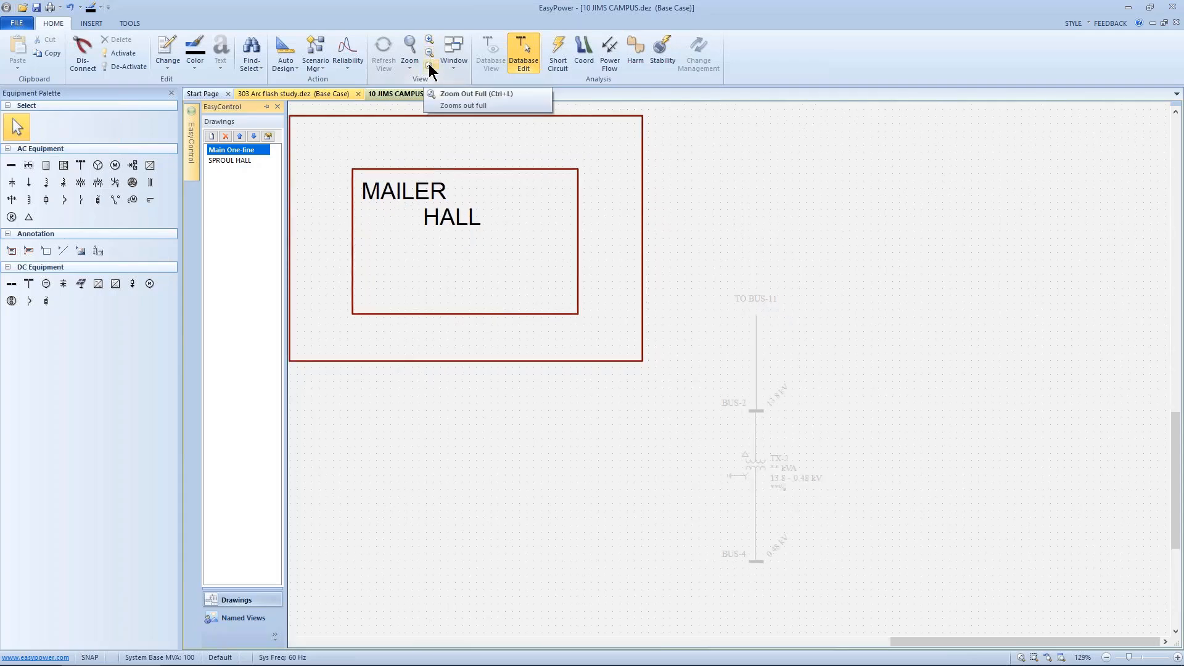
{"action": "left_click", "coordinate": [430, 66]}
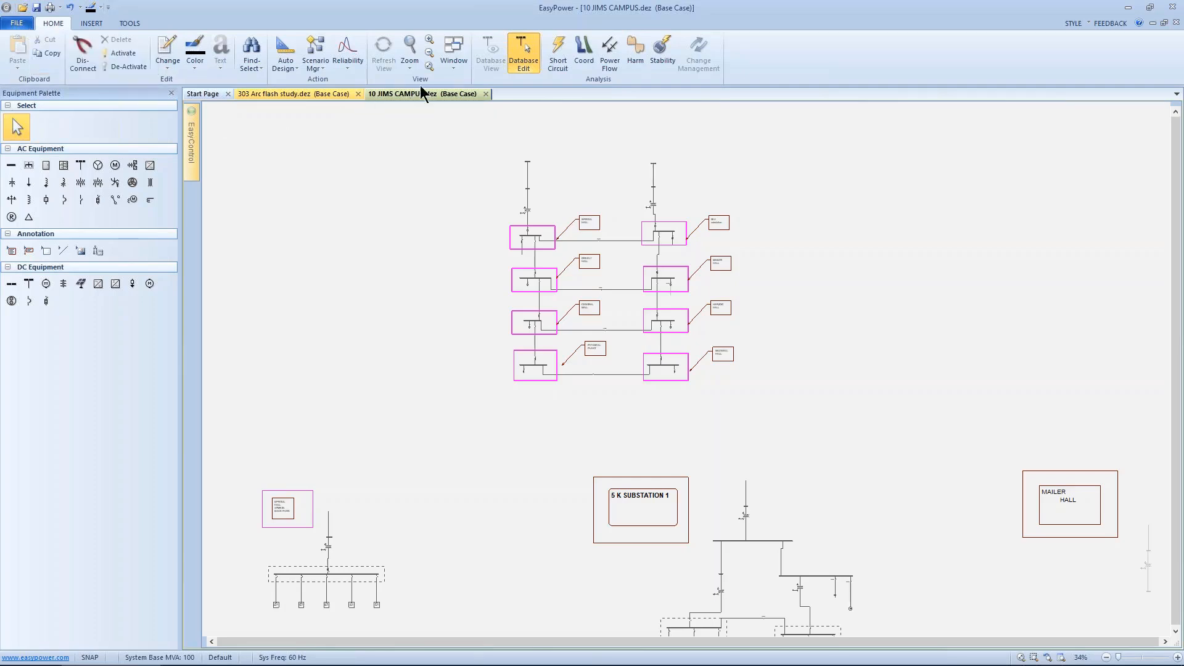
Step: Close the 10 JIMS CAMPUS.dez one-line
{"action": "left_click", "coordinate": [447, 71]}
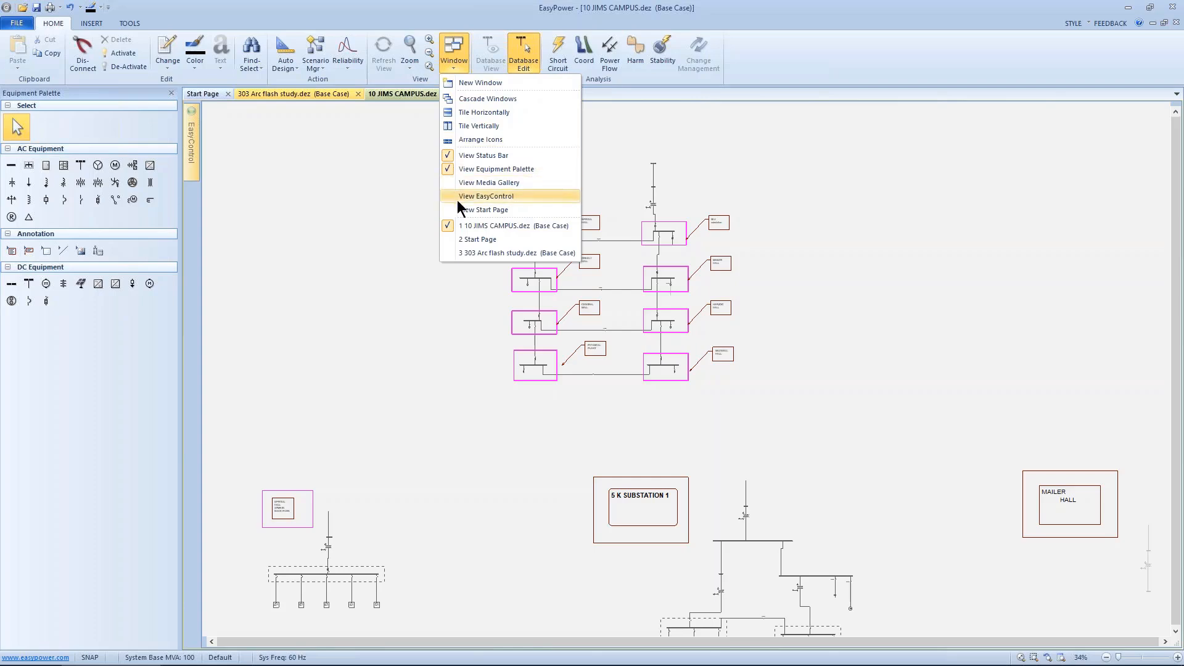
{"action": "left_click", "coordinate": [461, 226]}
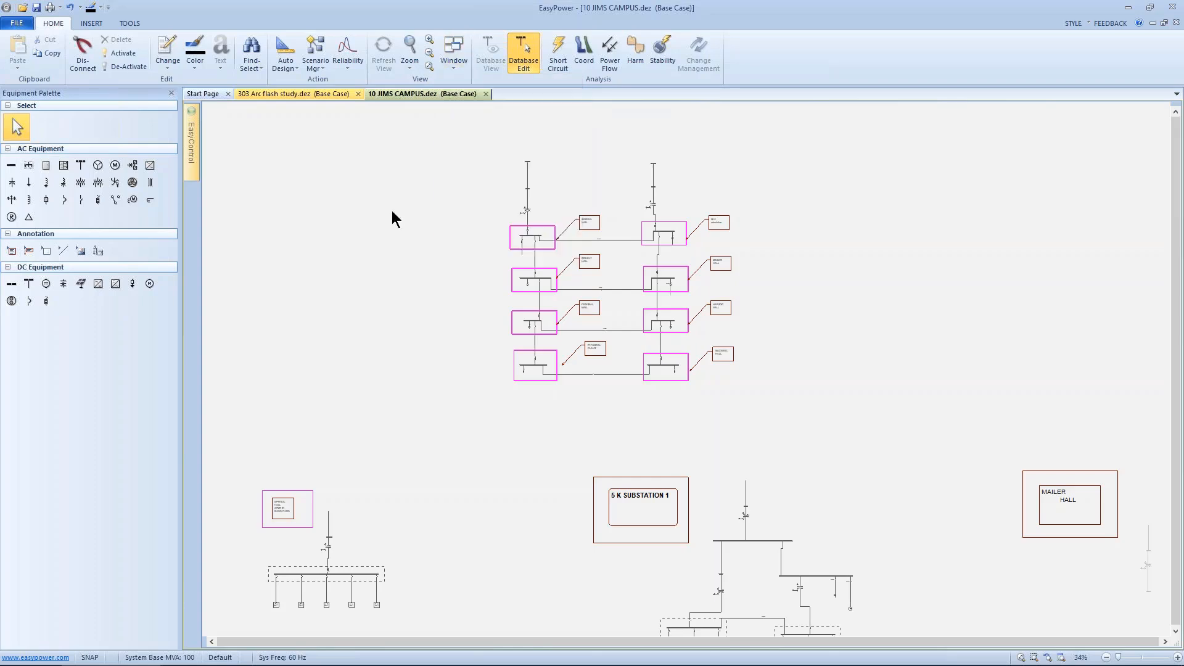
{"action": "left_click", "coordinate": [16, 23]}
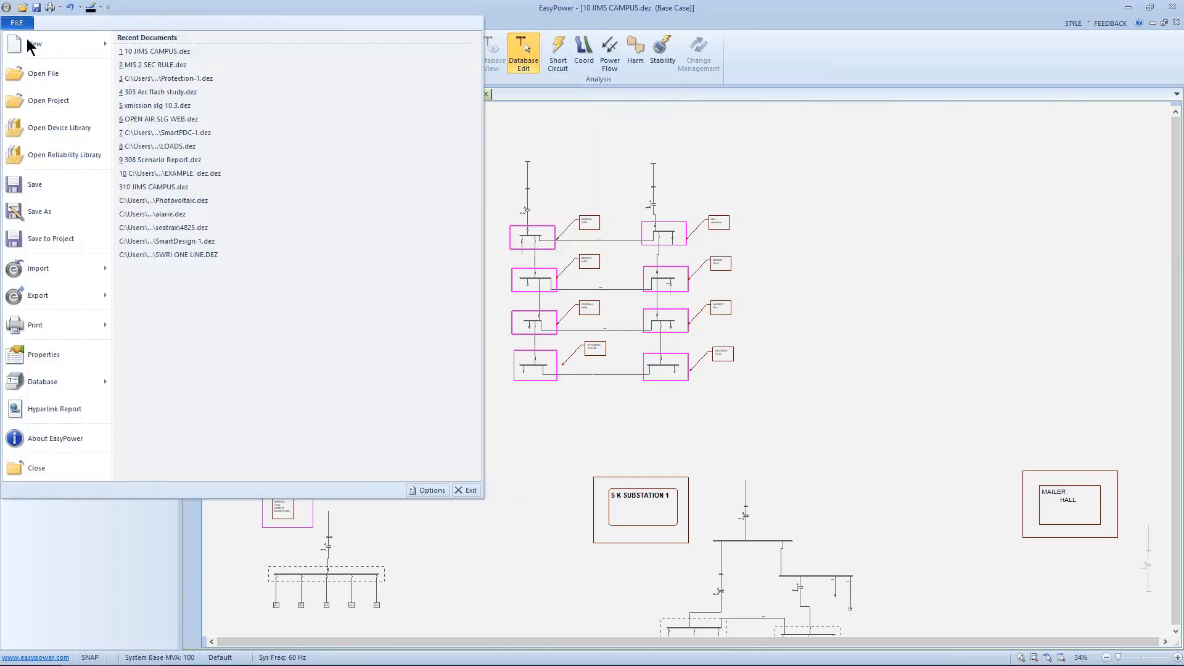
{"action": "left_click", "coordinate": [36, 468]}
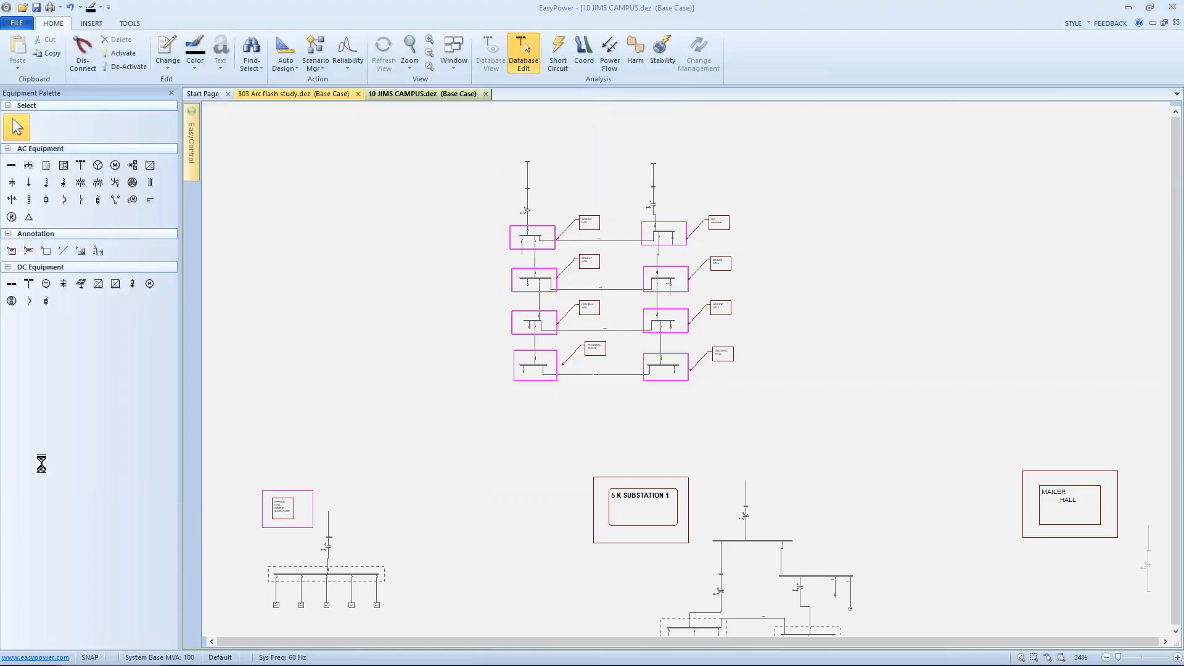
{"action": "left_click", "coordinate": [576, 365]}
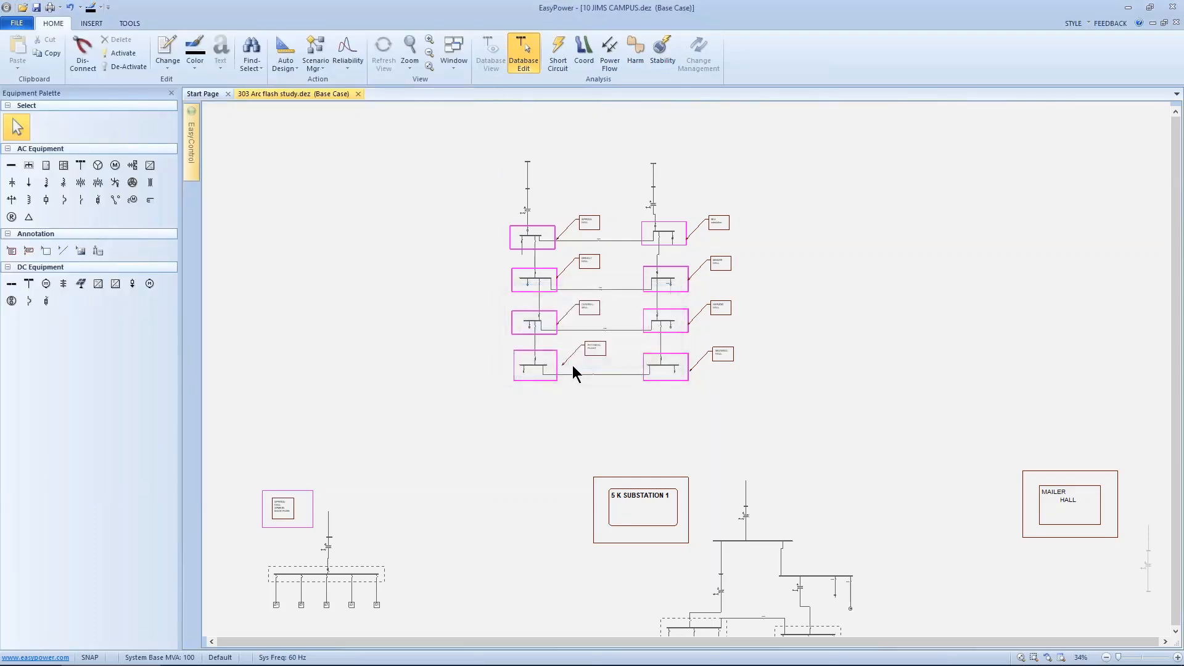
Step: Open the Protection-1.dez sample one-line from the Start Page recent files, accepting the read-only warning
{"action": "right_click", "coordinate": [400, 147]}
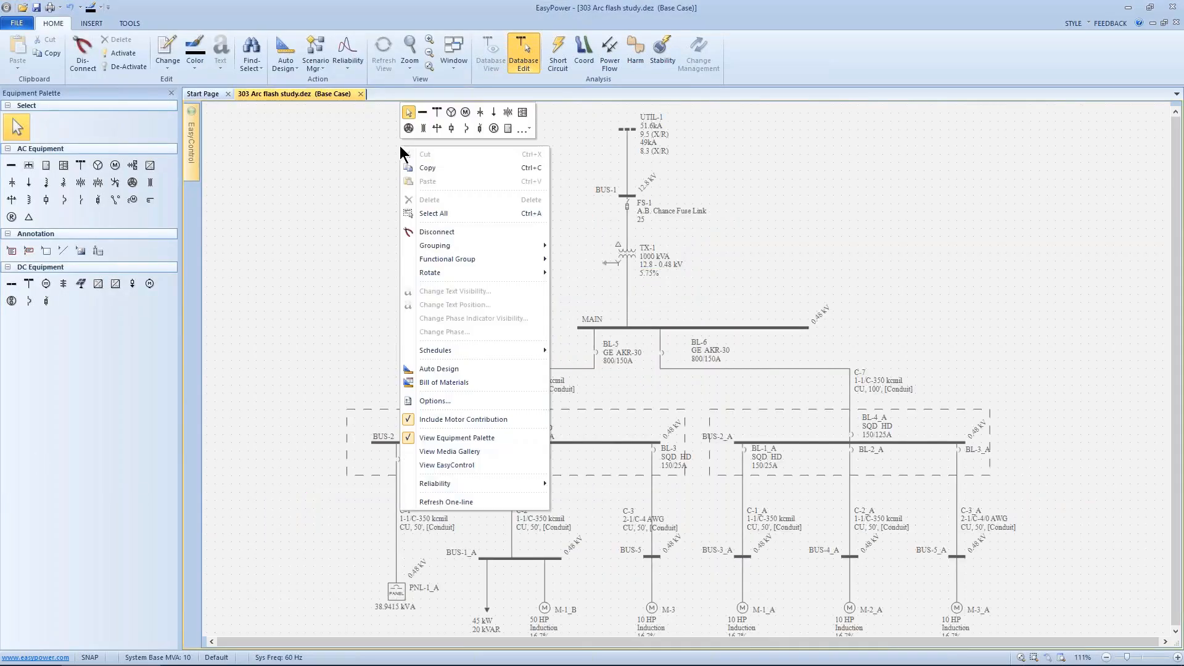
{"action": "left_click", "coordinate": [381, 364]}
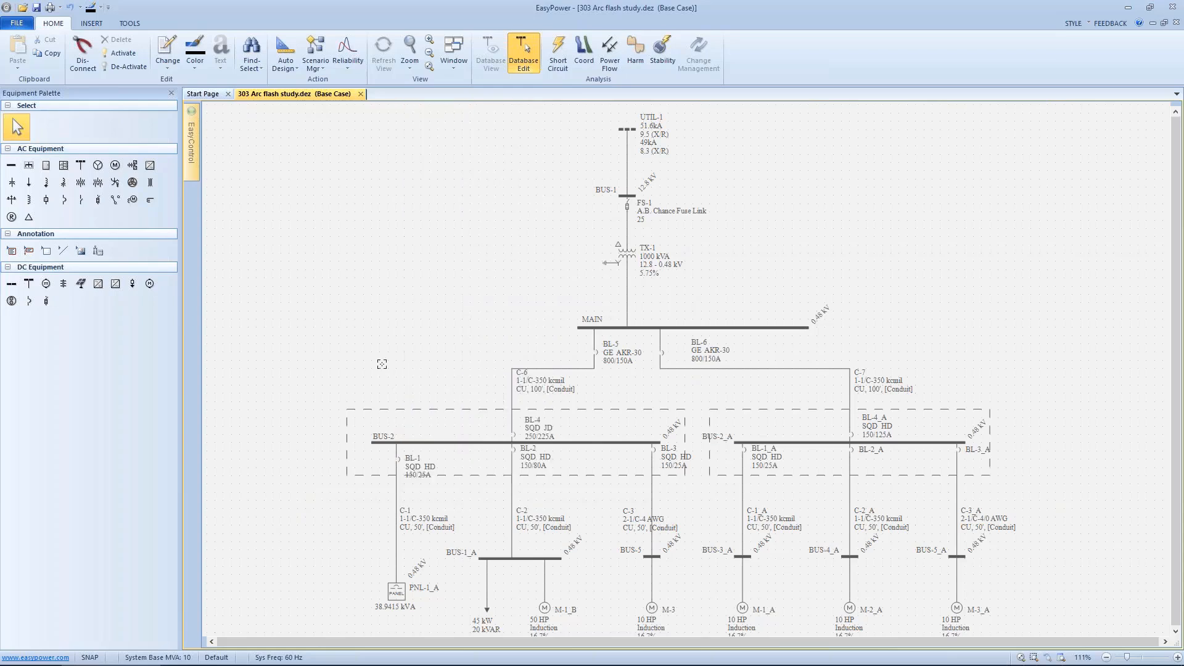
{"action": "left_click", "coordinate": [449, 69]}
{"action": "left_click", "coordinate": [213, 92]}
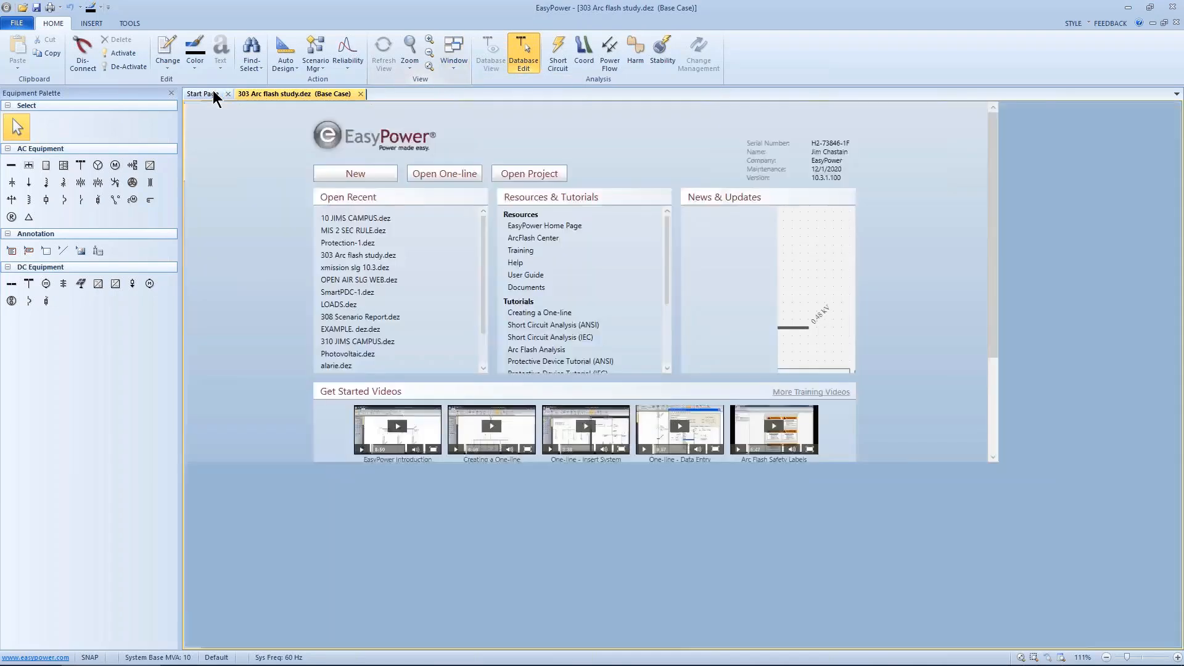
{"action": "left_click", "coordinate": [369, 245]}
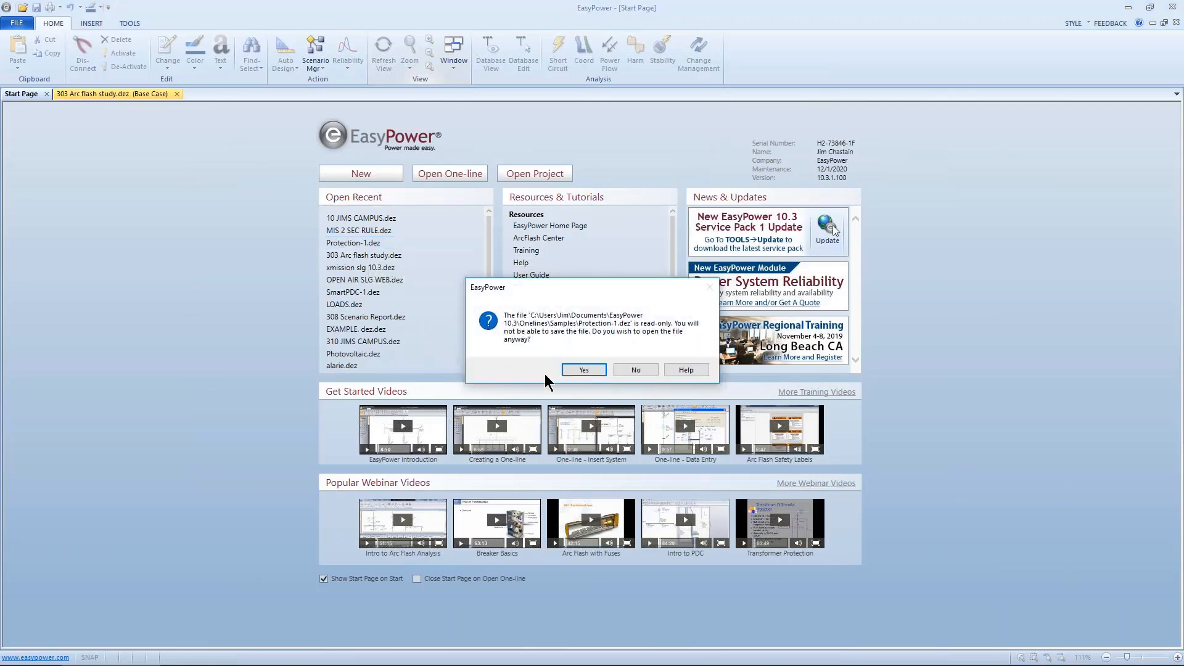
{"action": "left_click", "coordinate": [581, 370]}
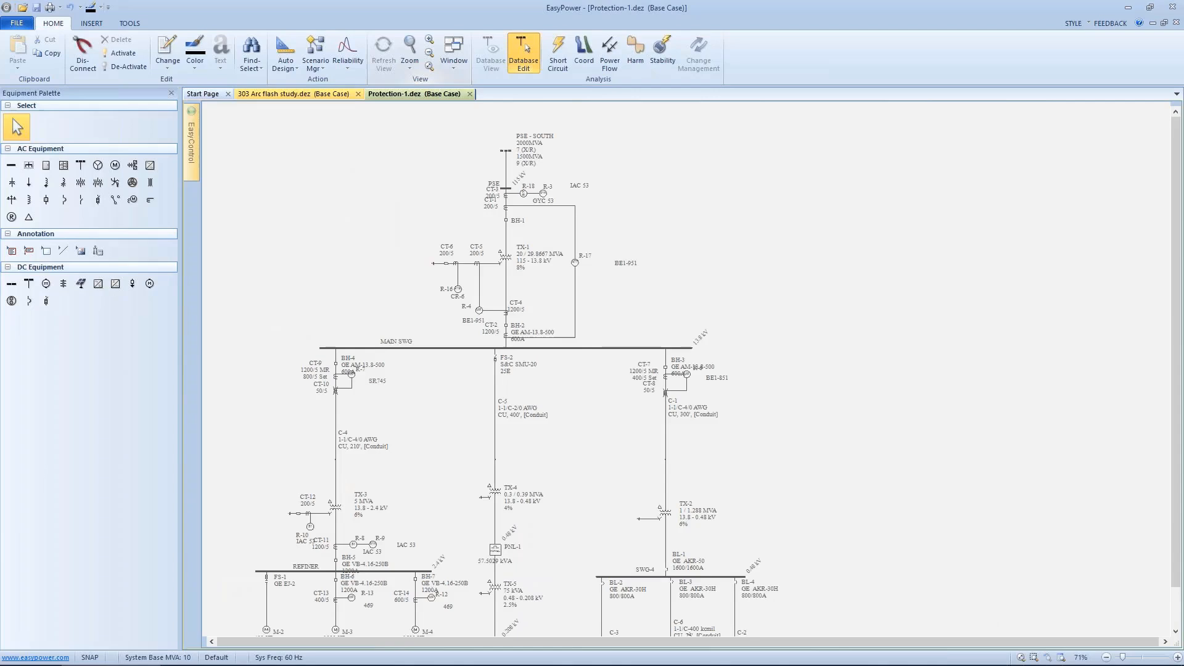
{"action": "left_click_drag", "start_coordinate": [572, 349], "coordinate": [590, 325]}
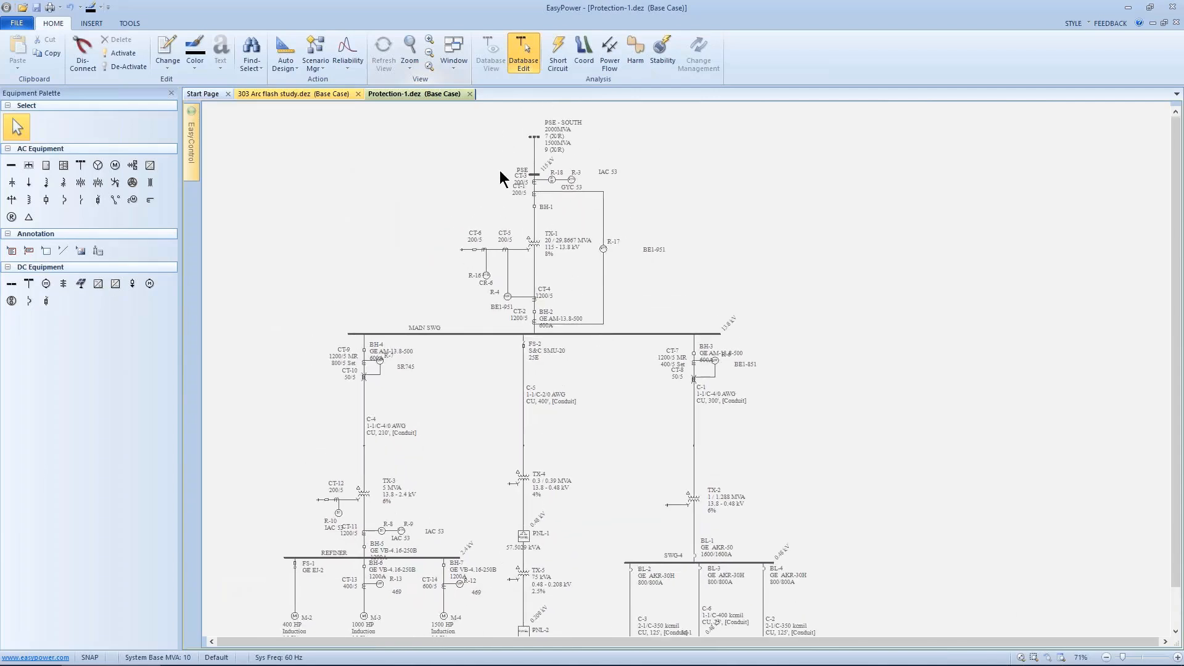
Step: Select the PSE-SOUTH source section and the REFINER bus section of the one-line
{"action": "scroll", "coordinate": [497, 183], "scroll_direction": "down", "scroll_amount": 1}
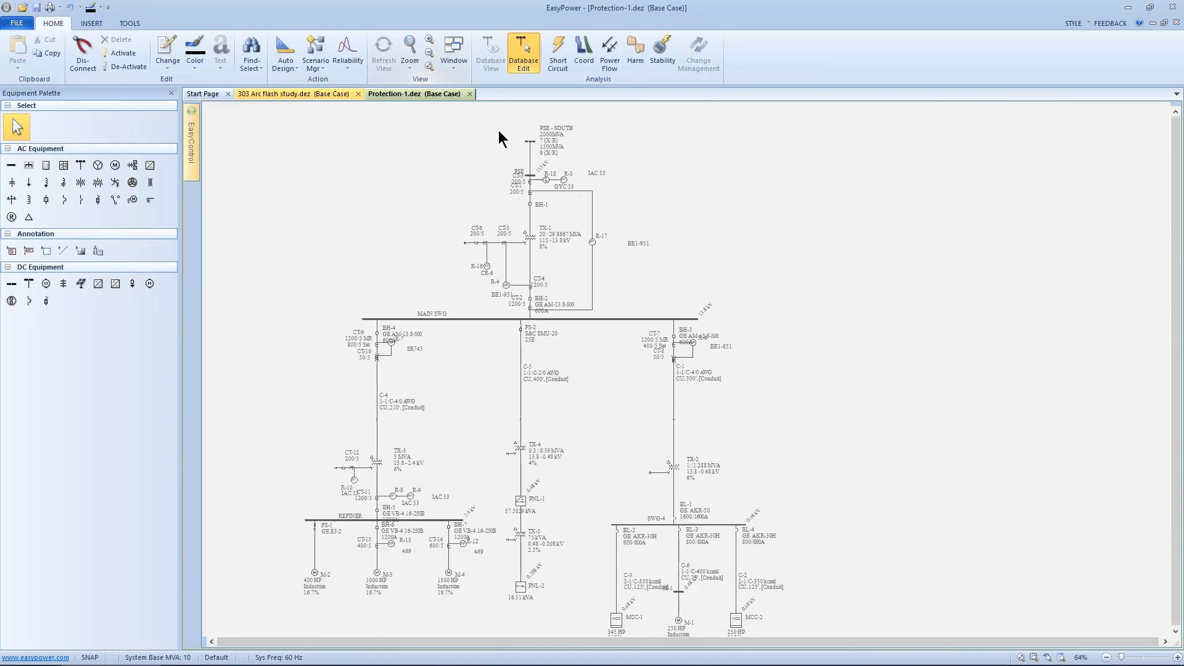
{"action": "left_click_drag", "start_coordinate": [502, 292], "coordinate": [536, 293]}
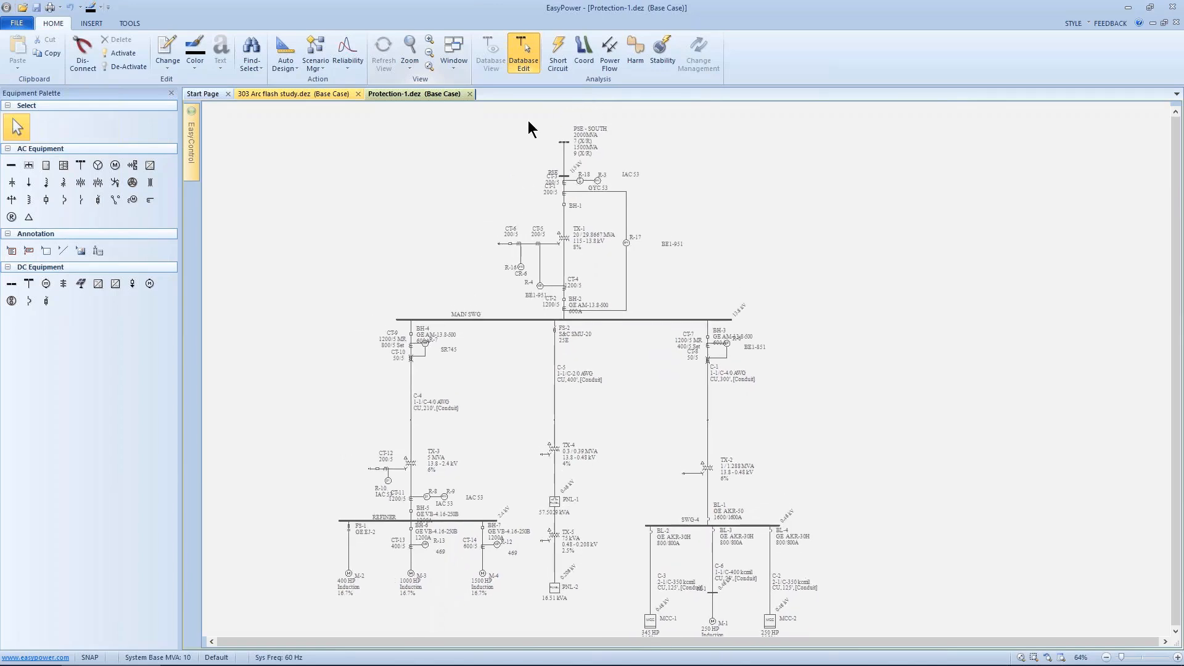
{"action": "left_click_drag", "start_coordinate": [528, 120], "coordinate": [609, 196]}
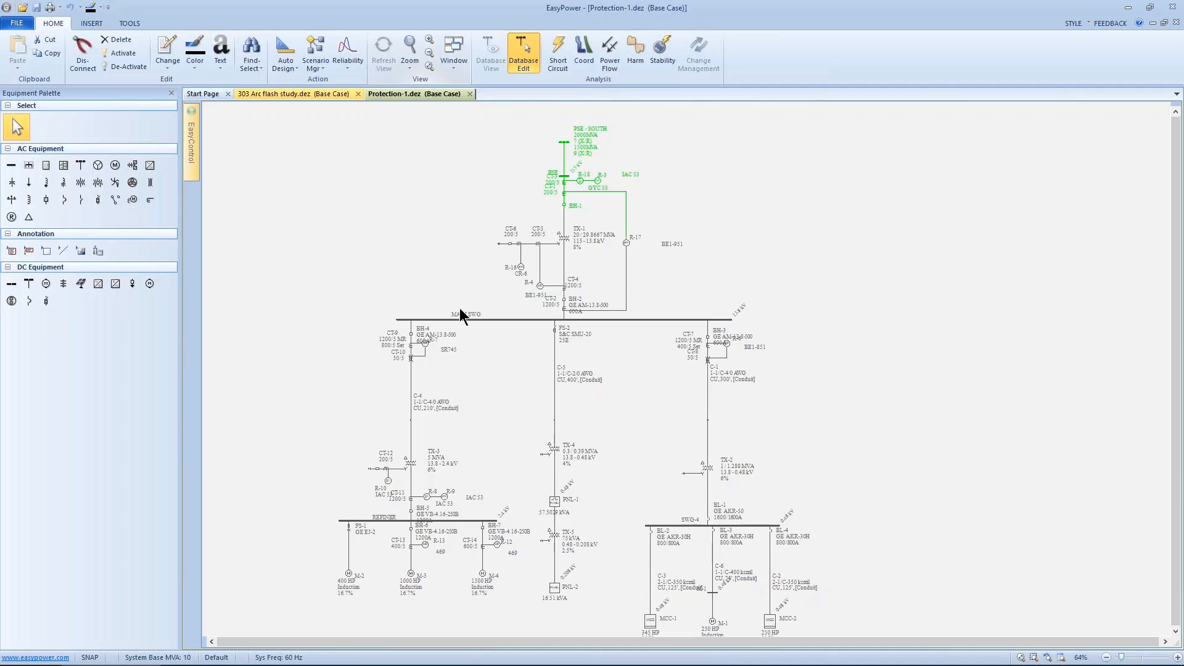
{"action": "left_click_drag", "start_coordinate": [320, 477], "coordinate": [499, 595]}
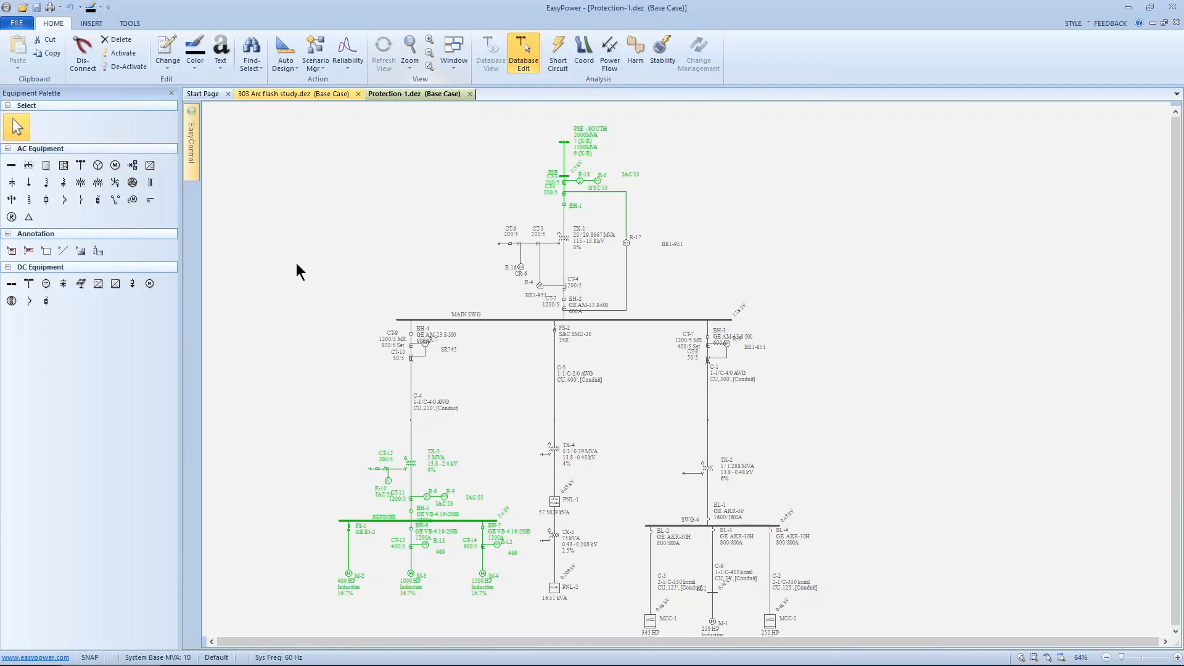
Step: Create a new EasyControl drawing from the selected equipment, dismissing the page-size warning
{"action": "mouse_move", "coordinate": [194, 154]}
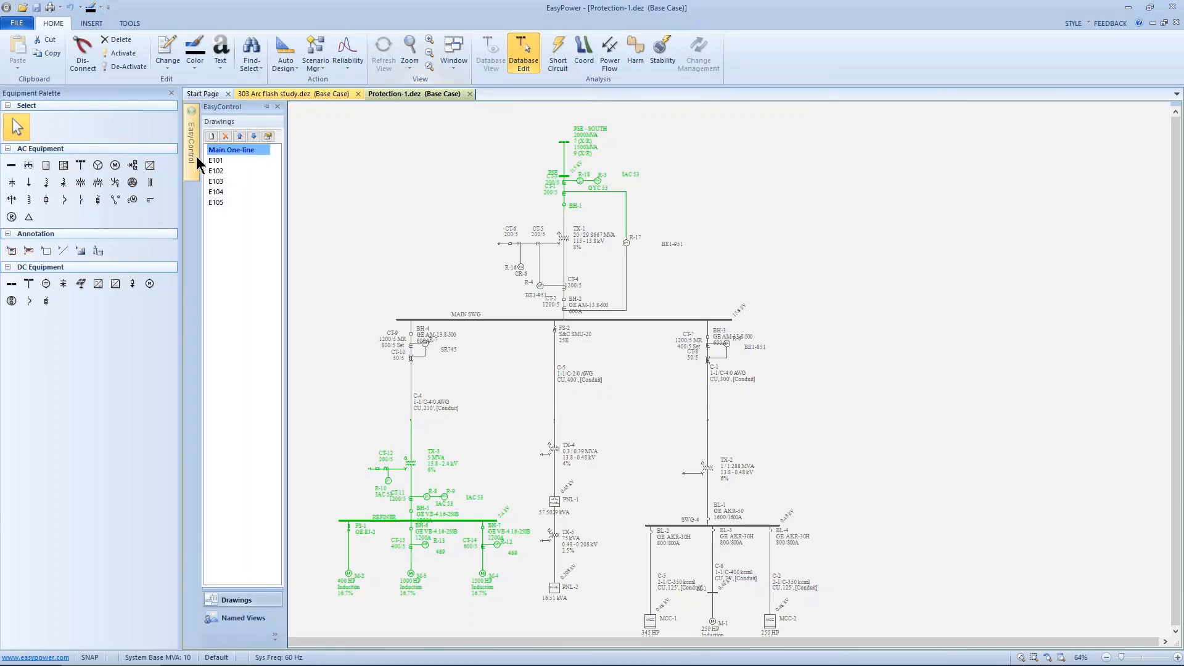
{"action": "left_click", "coordinate": [212, 136]}
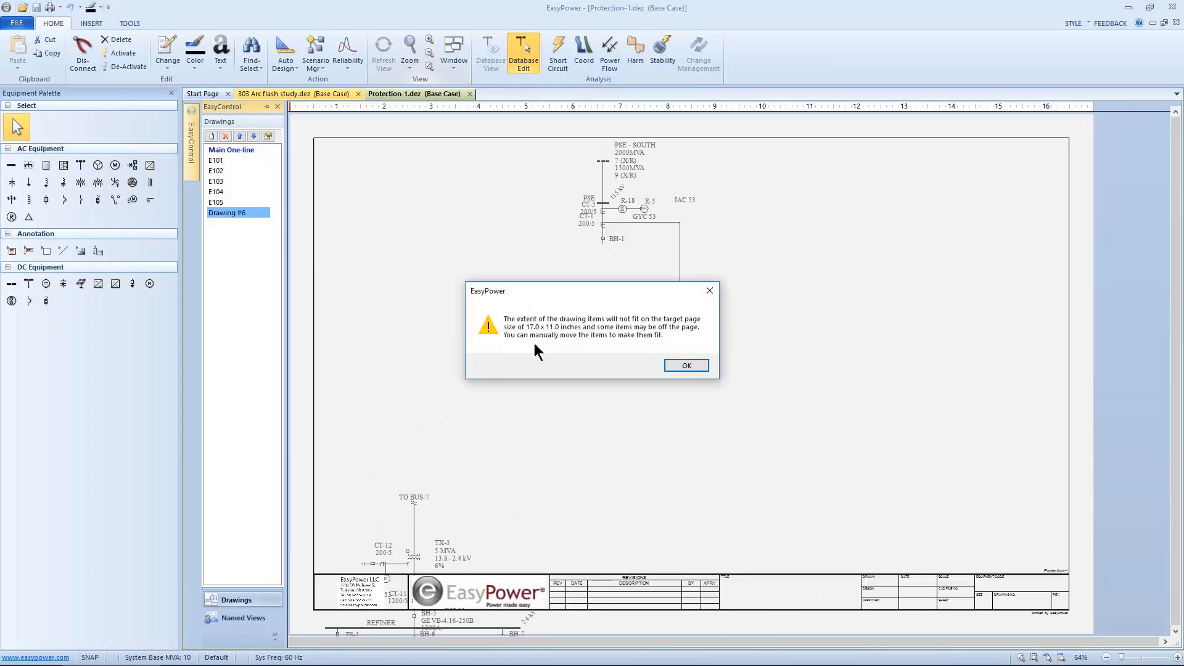
{"action": "left_click", "coordinate": [671, 368]}
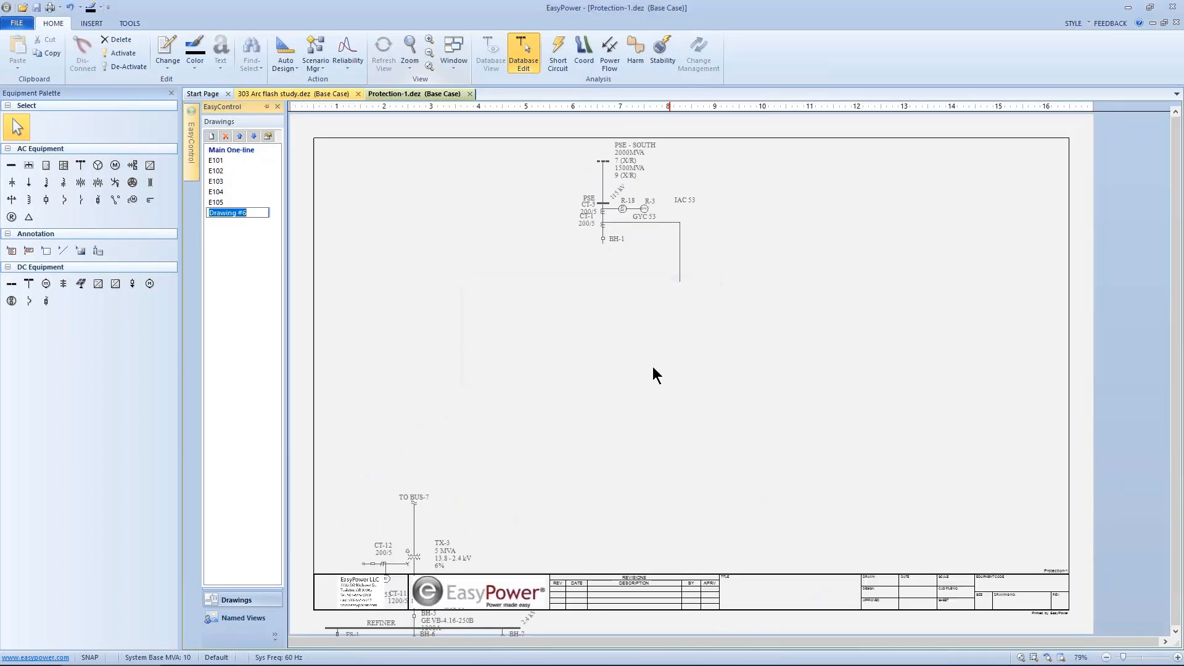
Step: Move the REFINER section up so it fits inside the new drawing's page border
{"action": "scroll", "coordinate": [546, 408], "scroll_direction": "down", "scroll_amount": 5}
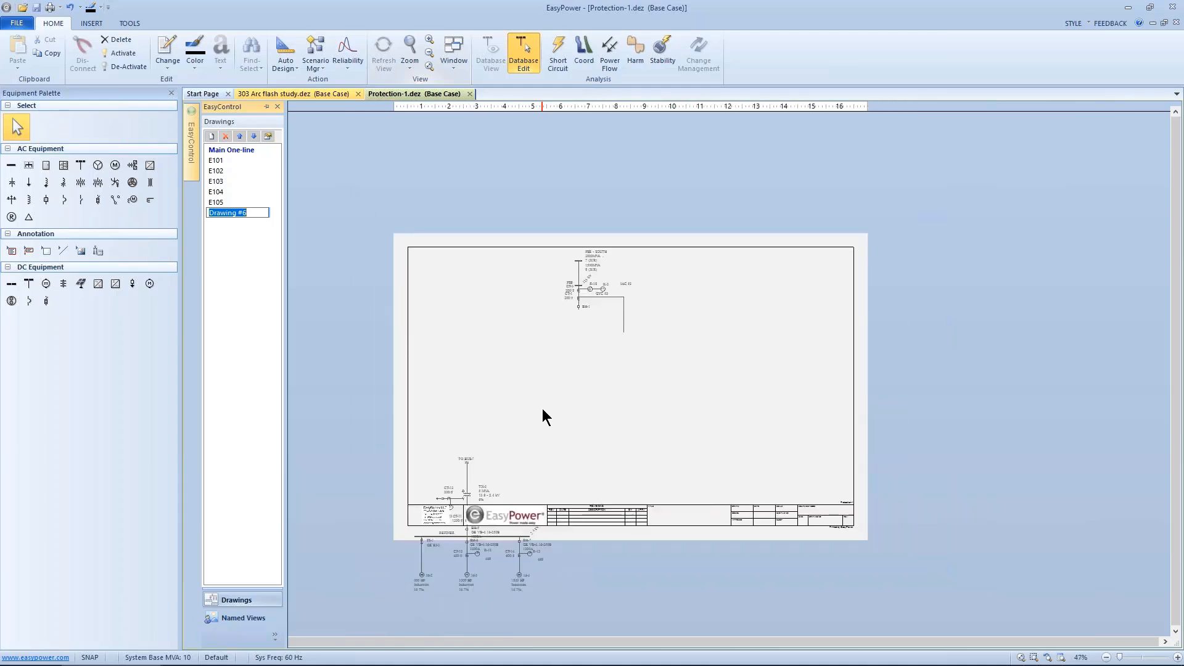
{"action": "scroll", "coordinate": [542, 409], "scroll_direction": "down", "scroll_amount": 4}
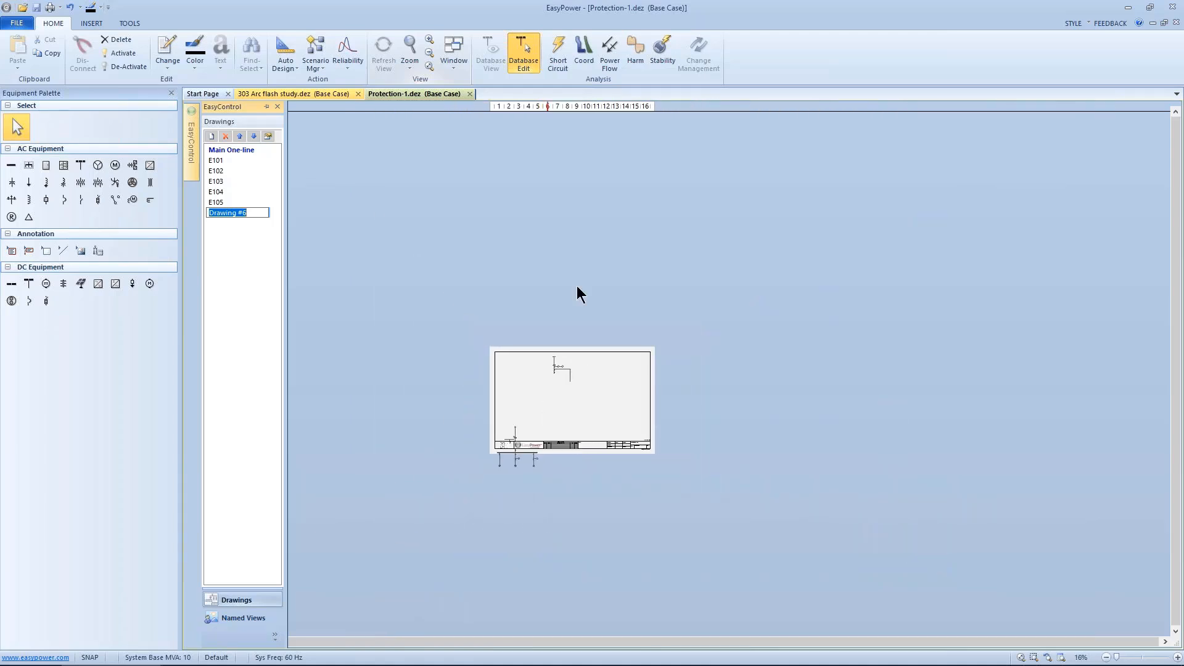
{"action": "scroll", "coordinate": [507, 397], "scroll_direction": "up", "scroll_amount": 1}
{"action": "left_click_drag", "start_coordinate": [475, 426], "coordinate": [565, 515]}
{"action": "left_click_drag", "start_coordinate": [530, 479], "coordinate": [546, 438]}
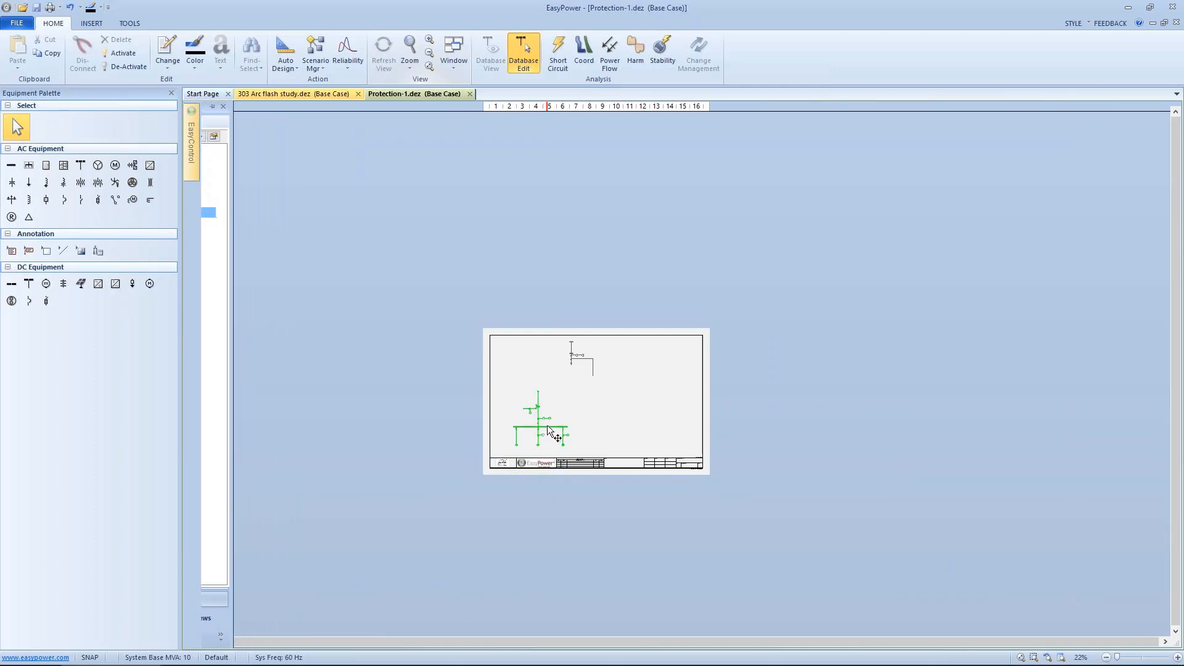
{"action": "scroll", "coordinate": [562, 429], "scroll_direction": "up", "scroll_amount": 2}
{"action": "scroll", "coordinate": [563, 430], "scroll_direction": "up", "scroll_amount": 2}
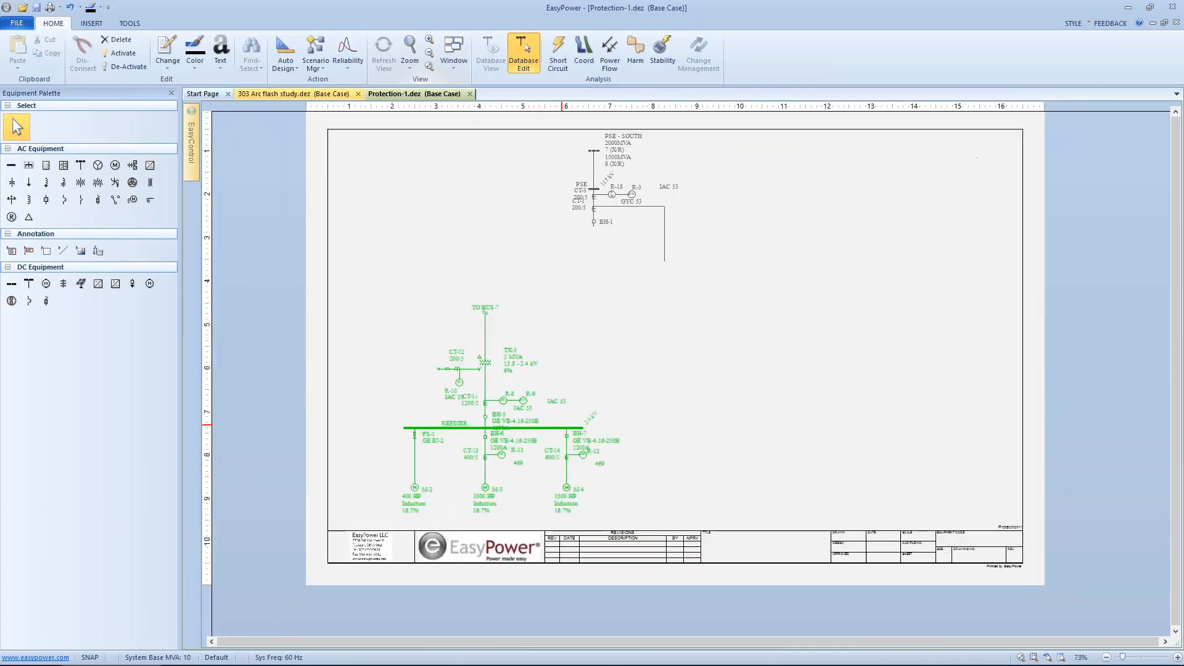
{"action": "scroll", "coordinate": [580, 430], "scroll_direction": "up", "scroll_amount": 1}
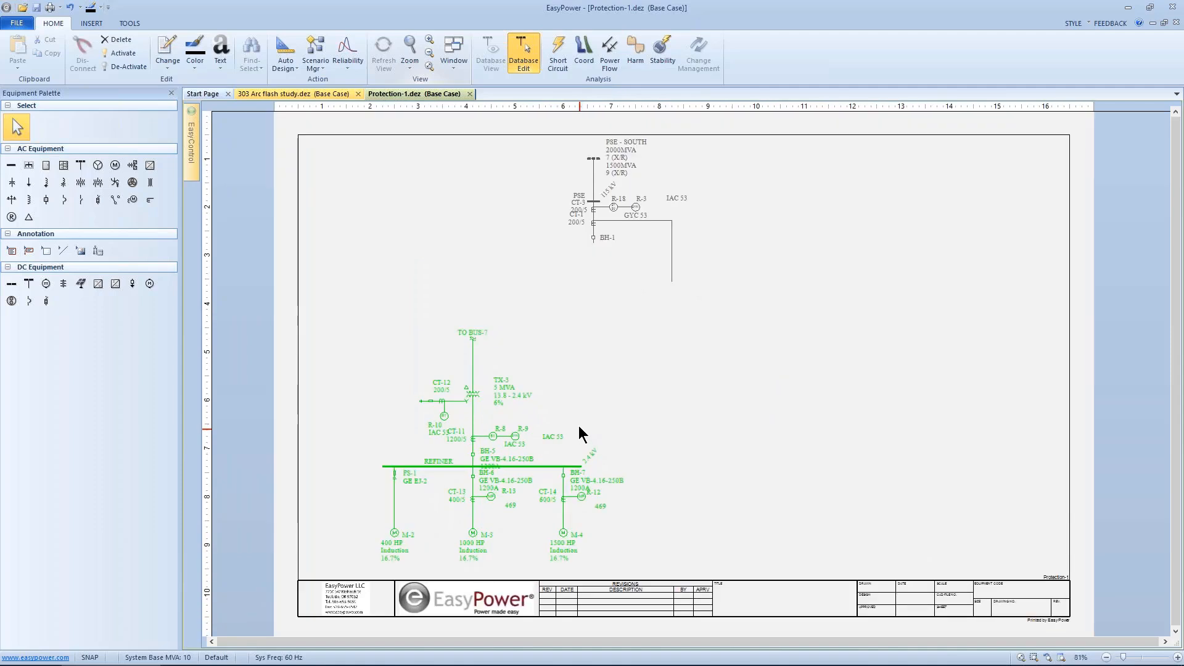
{"action": "left_click", "coordinate": [579, 426]}
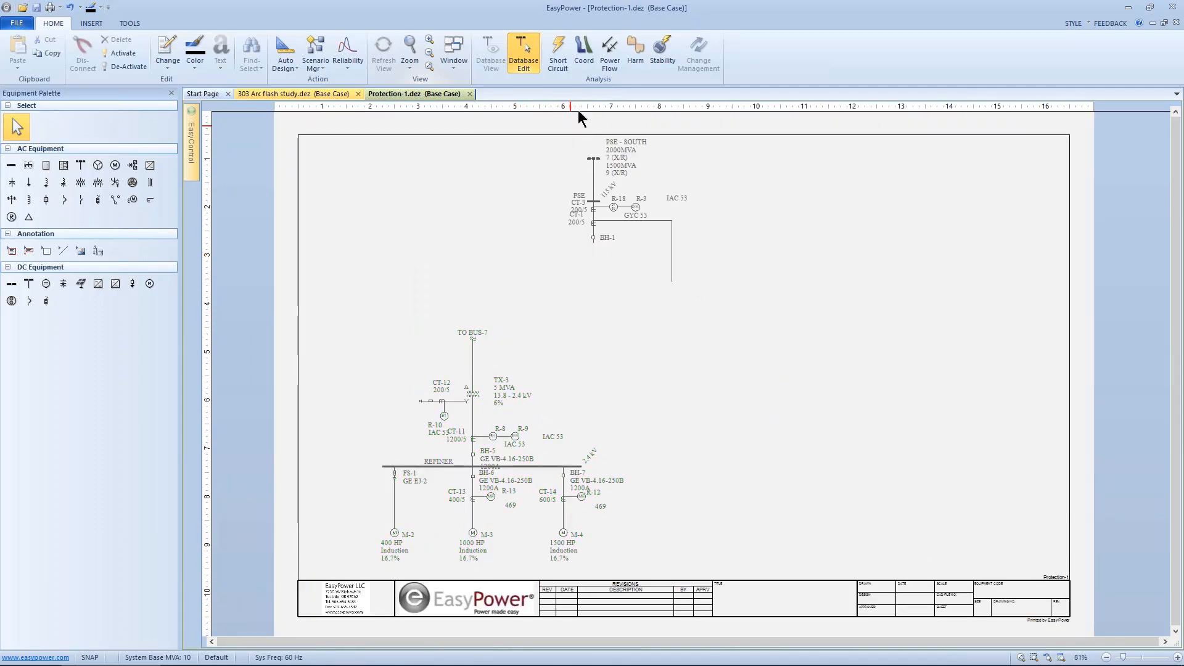
Step: Solve a power flow on the new drawing and toggle switch FS-1 open and closed
{"action": "left_click", "coordinate": [609, 53]}
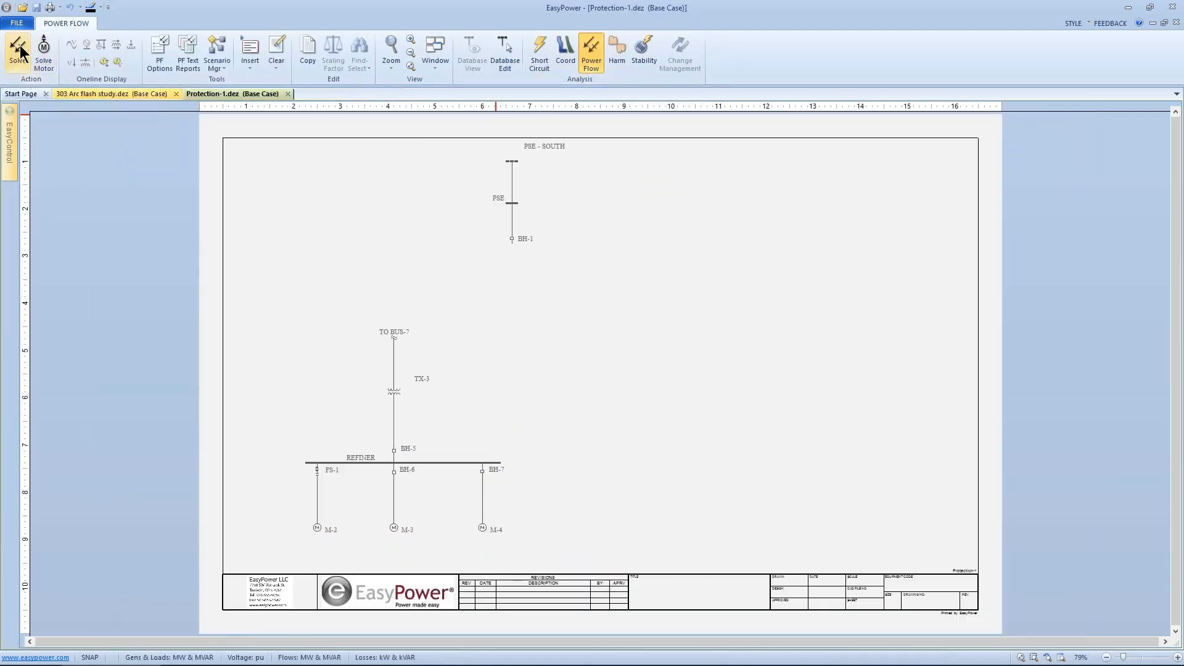
{"action": "left_click", "coordinate": [19, 50]}
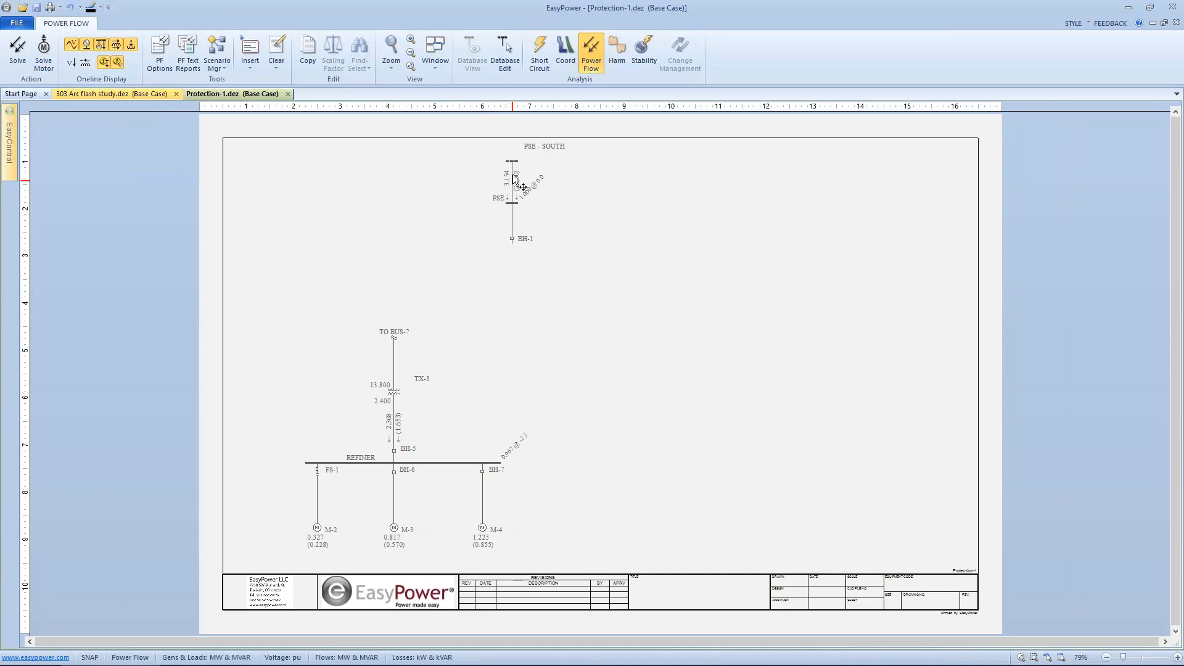
{"action": "double_click", "coordinate": [317, 470]}
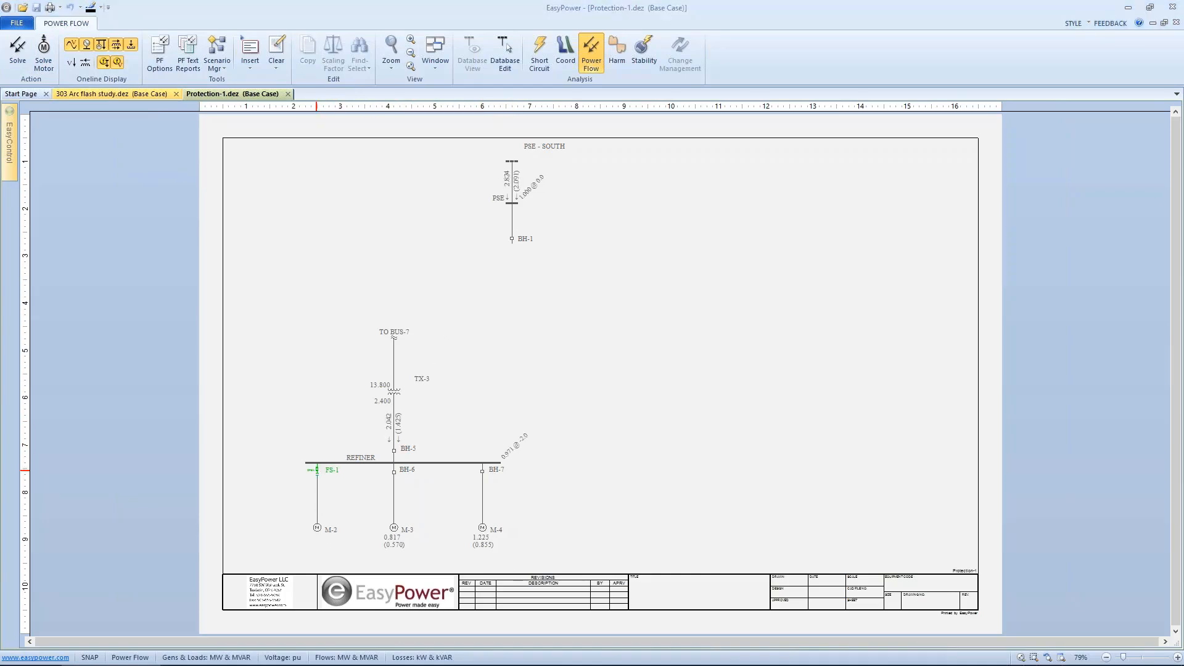
{"action": "double_click", "coordinate": [317, 470]}
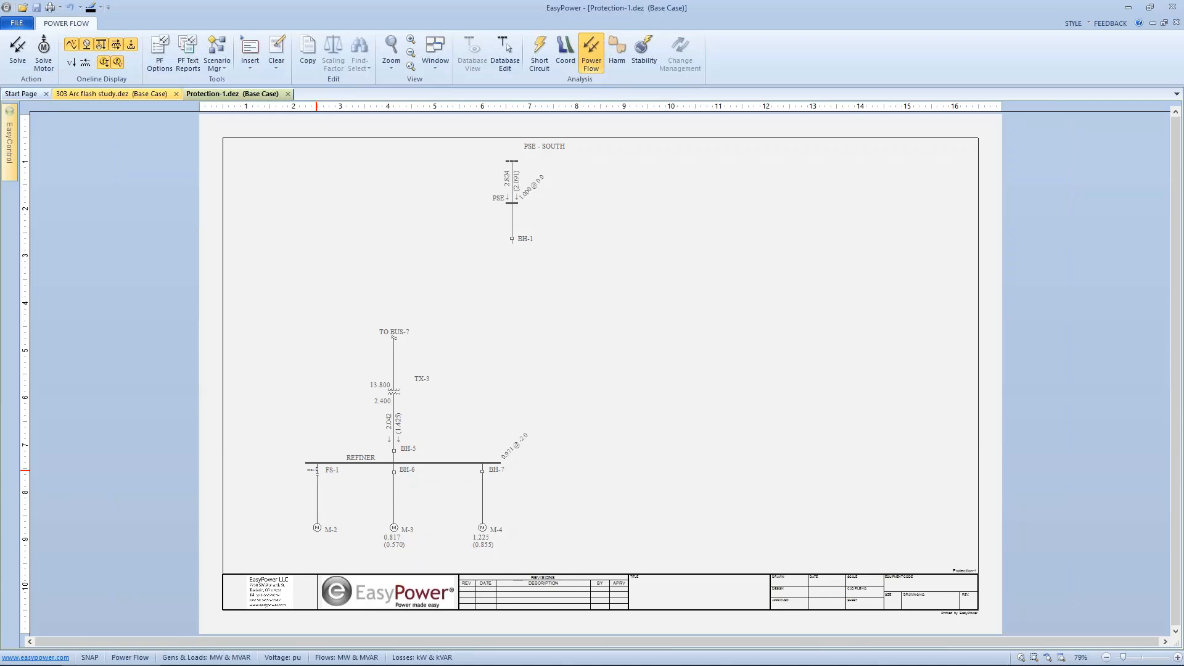
{"action": "double_click", "coordinate": [317, 470]}
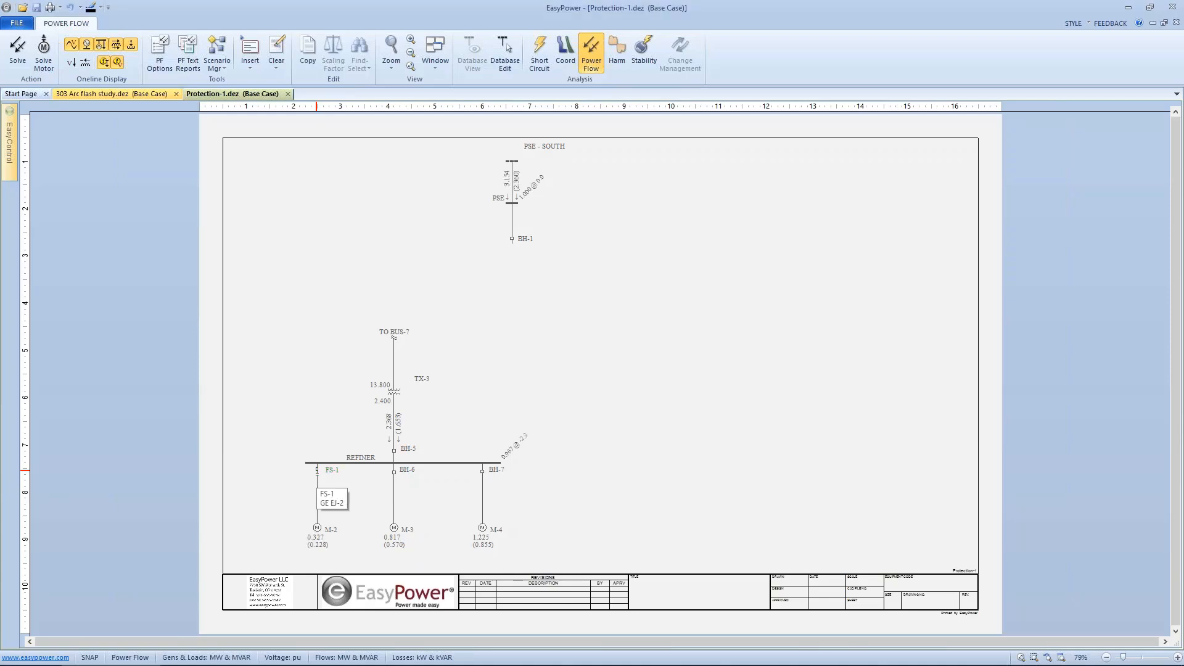
{"action": "double_click", "coordinate": [317, 470]}
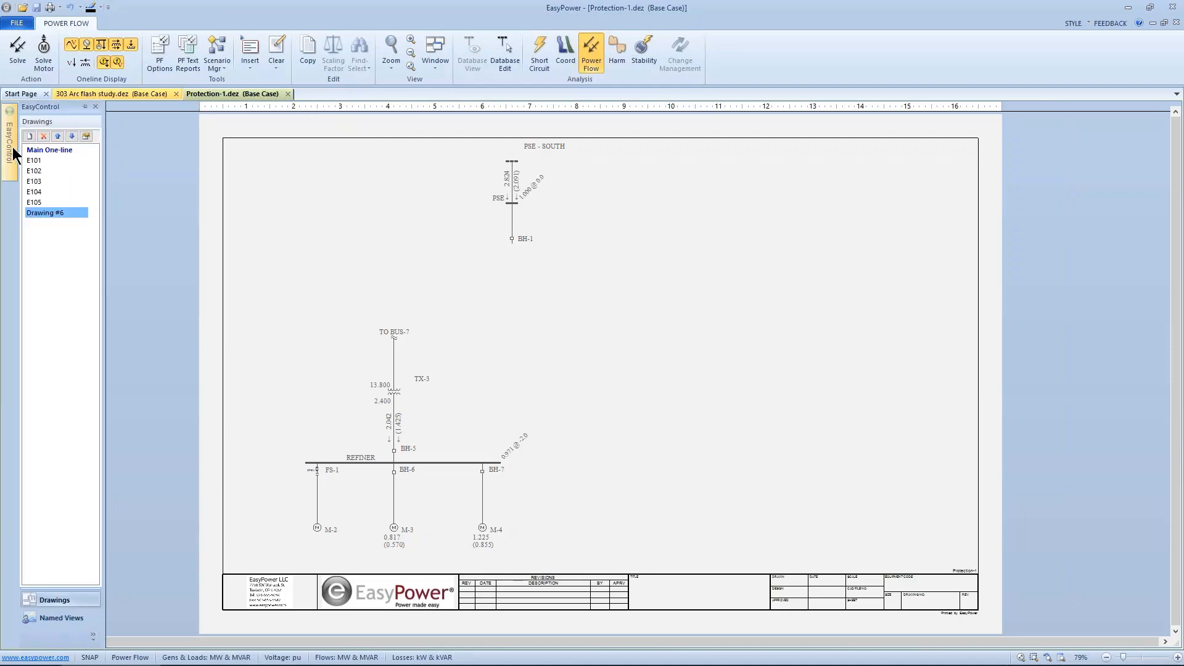
Step: Return to the Main One-line in Database Edit mode, saving temporary changes to the database
{"action": "left_click", "coordinate": [44, 150]}
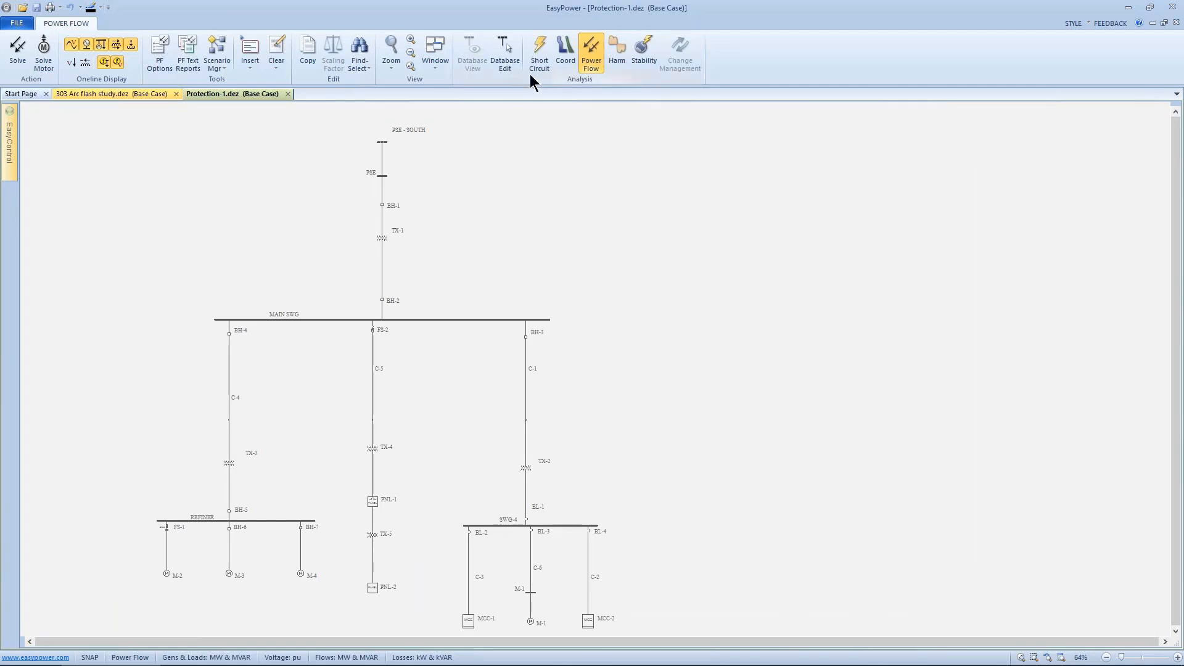
{"action": "left_click", "coordinate": [504, 55]}
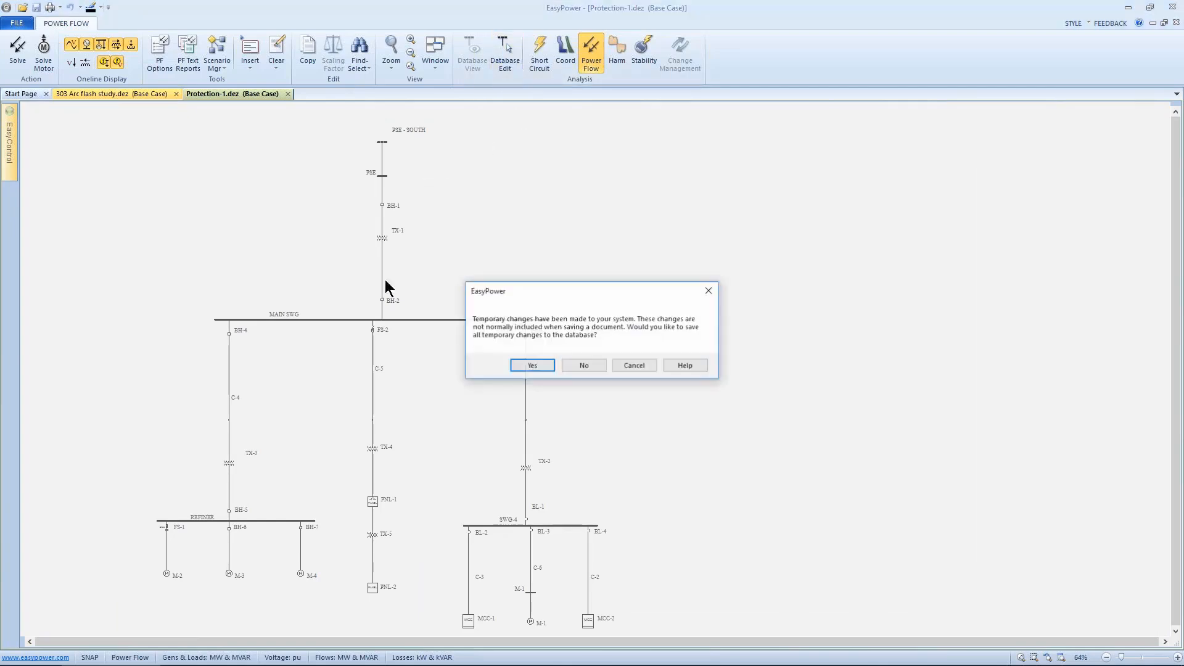
{"action": "left_click", "coordinate": [531, 365]}
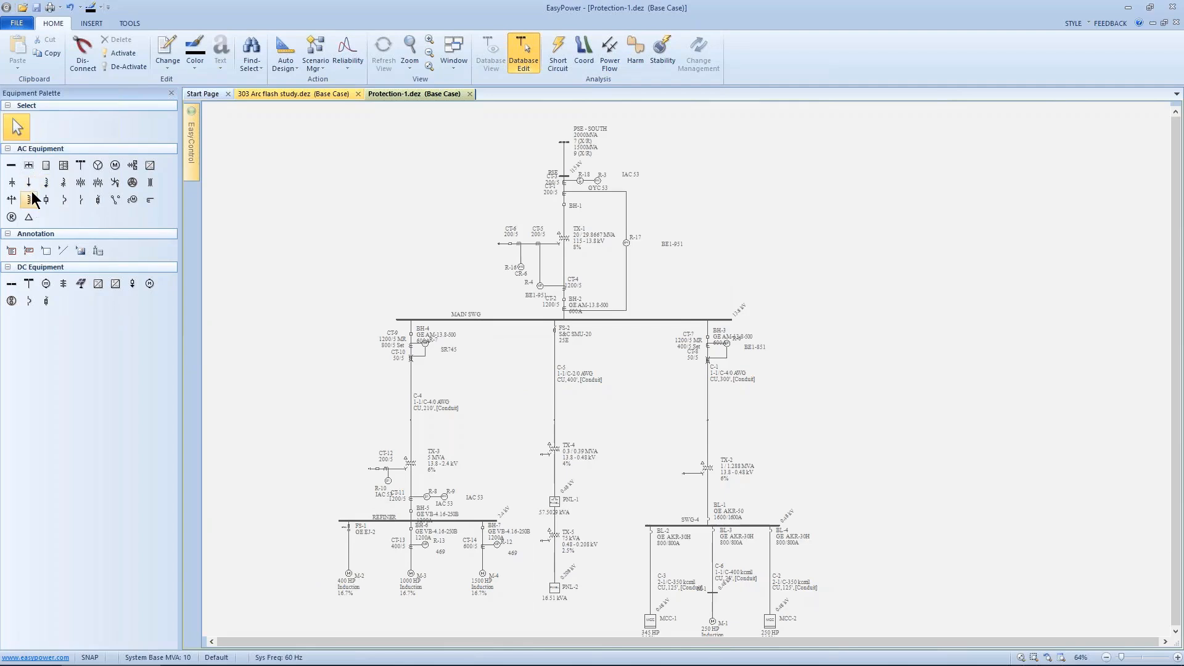
Step: Insert a capacitor on the REFINER bus and a switch in its branch
{"action": "left_click", "coordinate": [13, 184]}
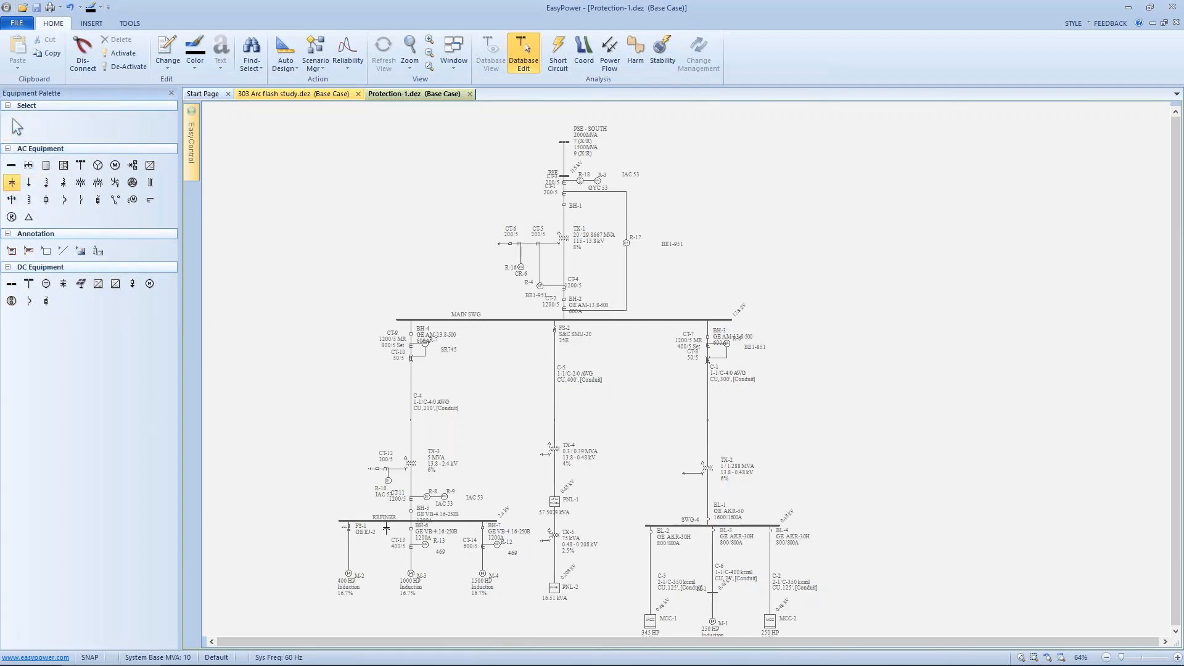
{"action": "left_click", "coordinate": [386, 528]}
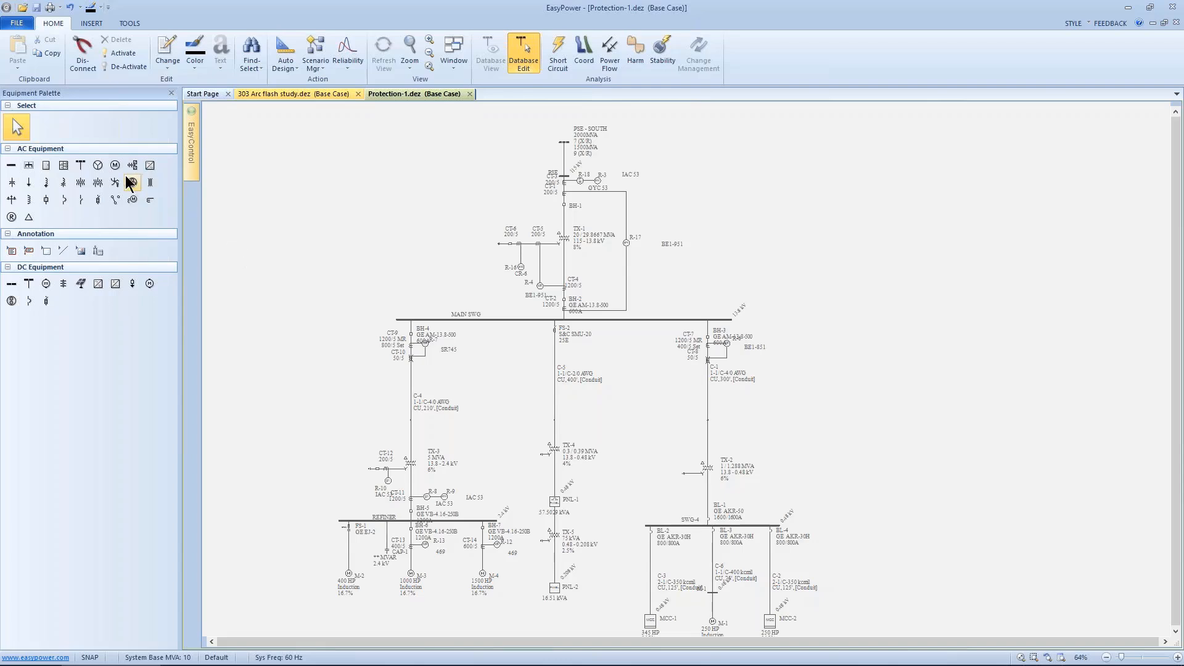
{"action": "left_click", "coordinate": [81, 199]}
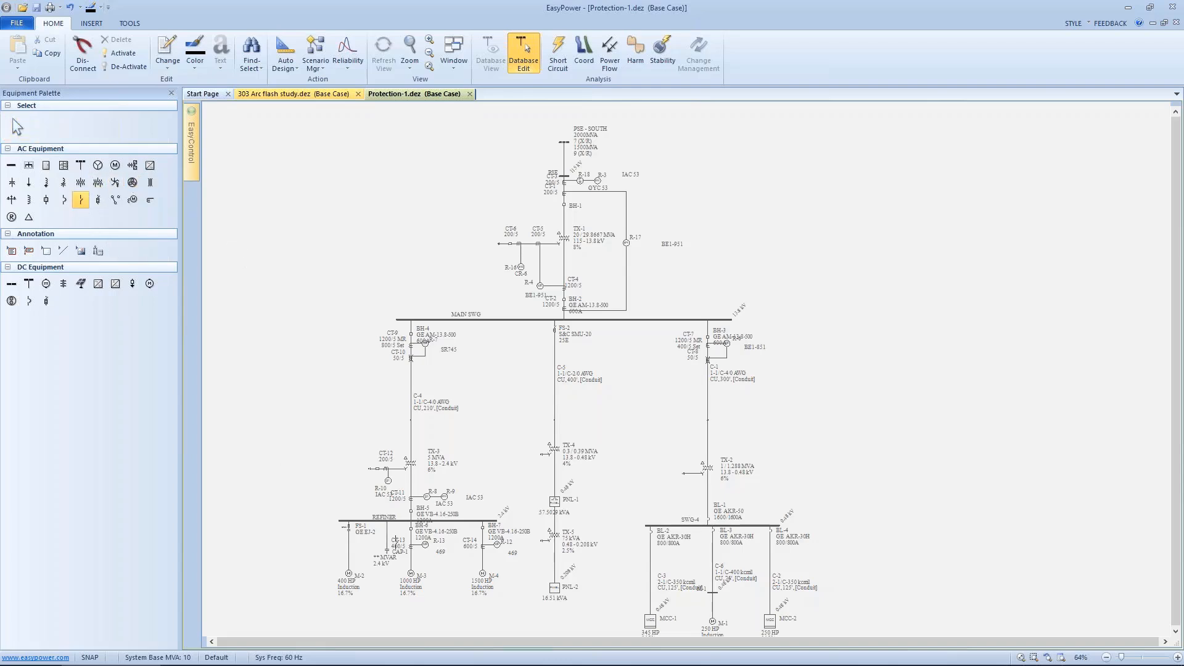
{"action": "key", "text": "Escape"}
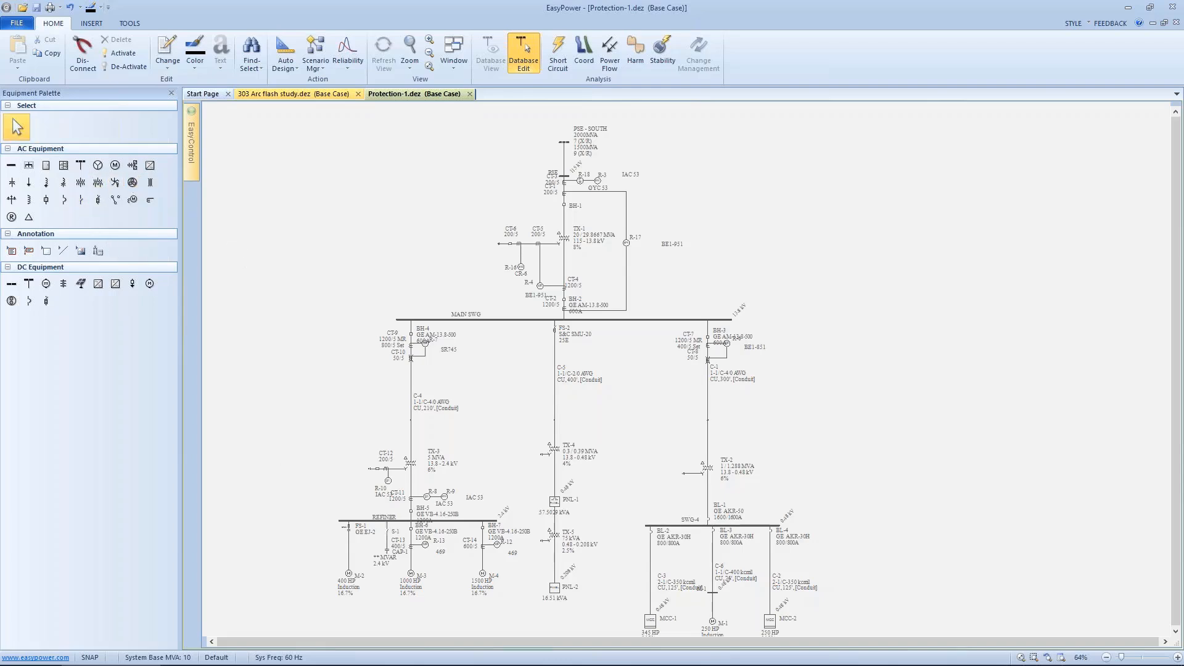
Step: Set the new capacitor's rated size to .5 MVAR
{"action": "left_click", "coordinate": [387, 551]}
{"action": "double_click", "coordinate": [388, 551]}
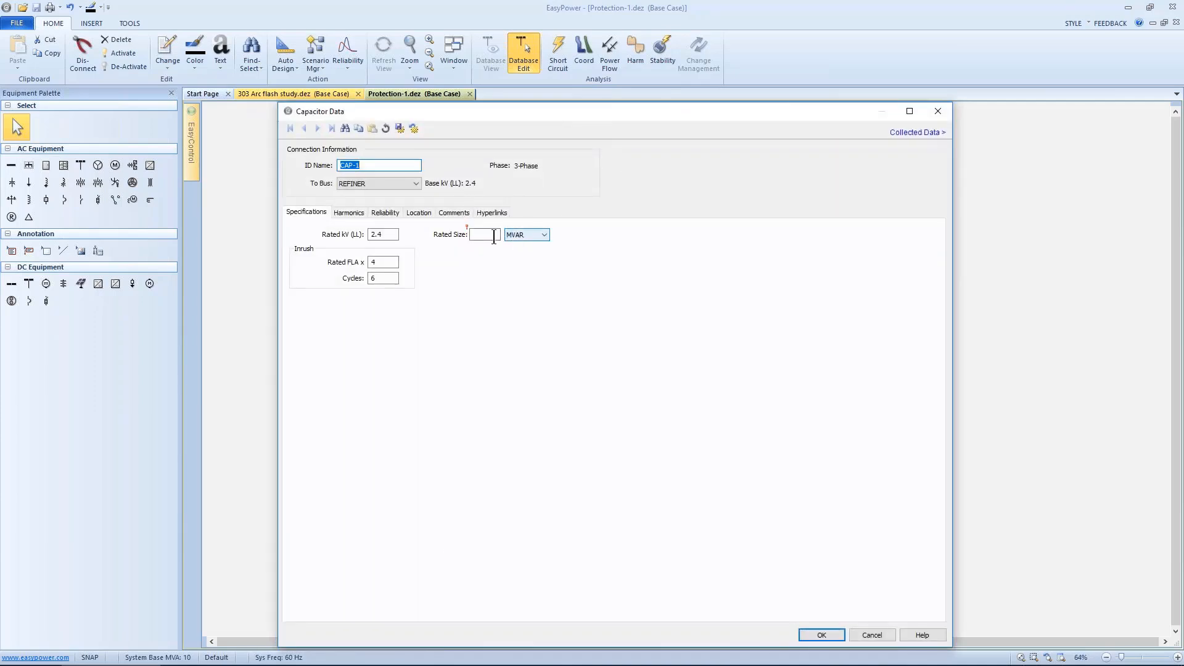
{"action": "left_click", "coordinate": [486, 233]}
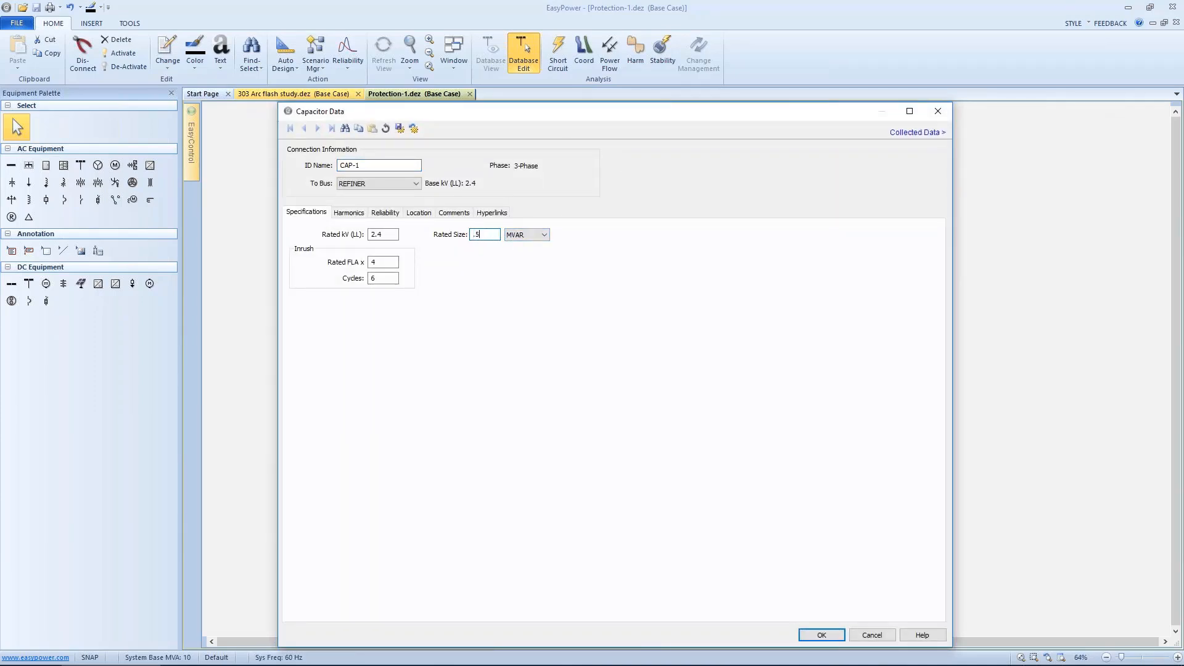
{"action": "left_click", "coordinate": [806, 628]}
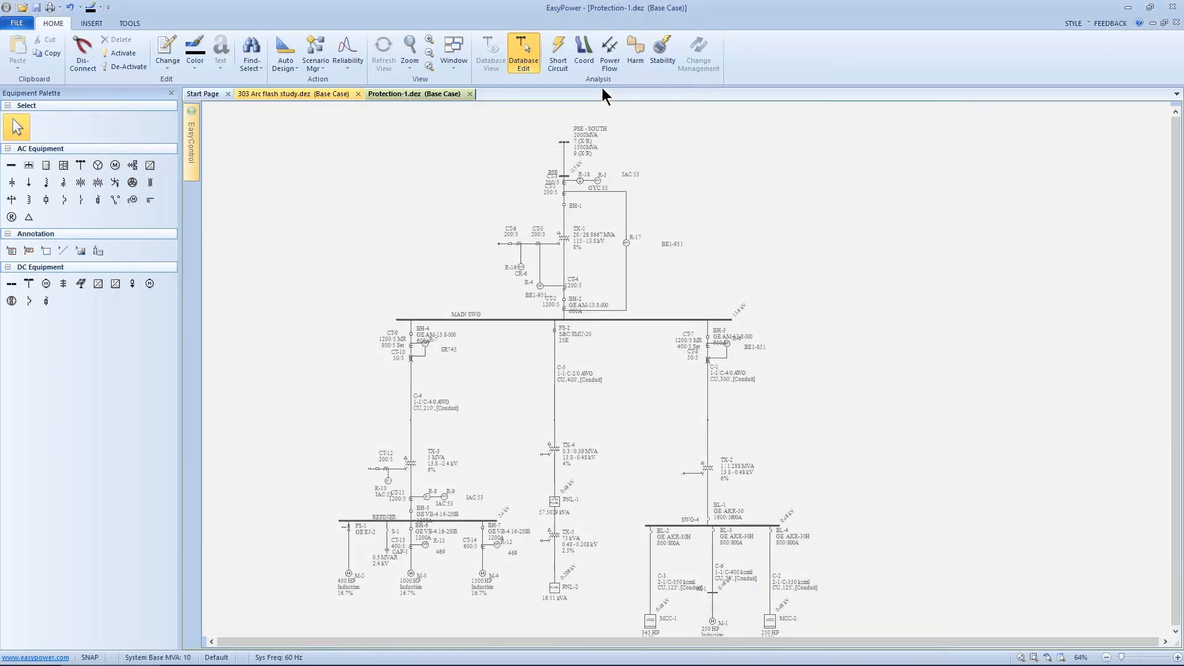
Step: Switch to Power Flow focus and open Drawing #6 from the EasyControl drawings list
{"action": "left_click", "coordinate": [610, 52]}
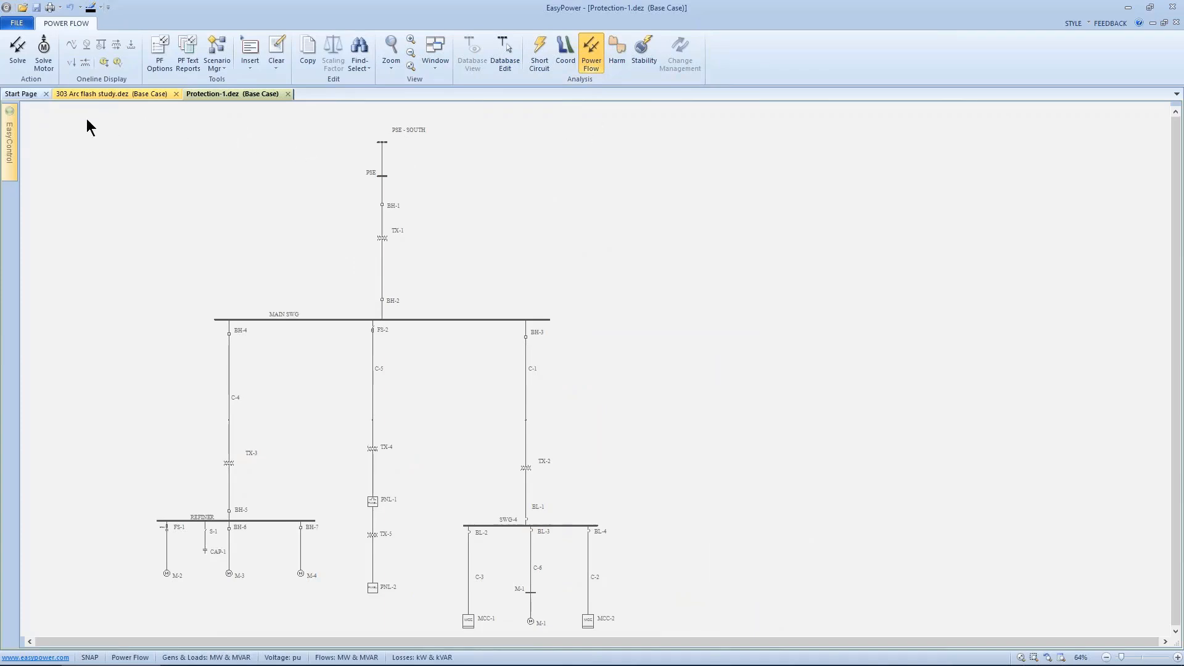
{"action": "mouse_move", "coordinate": [14, 132]}
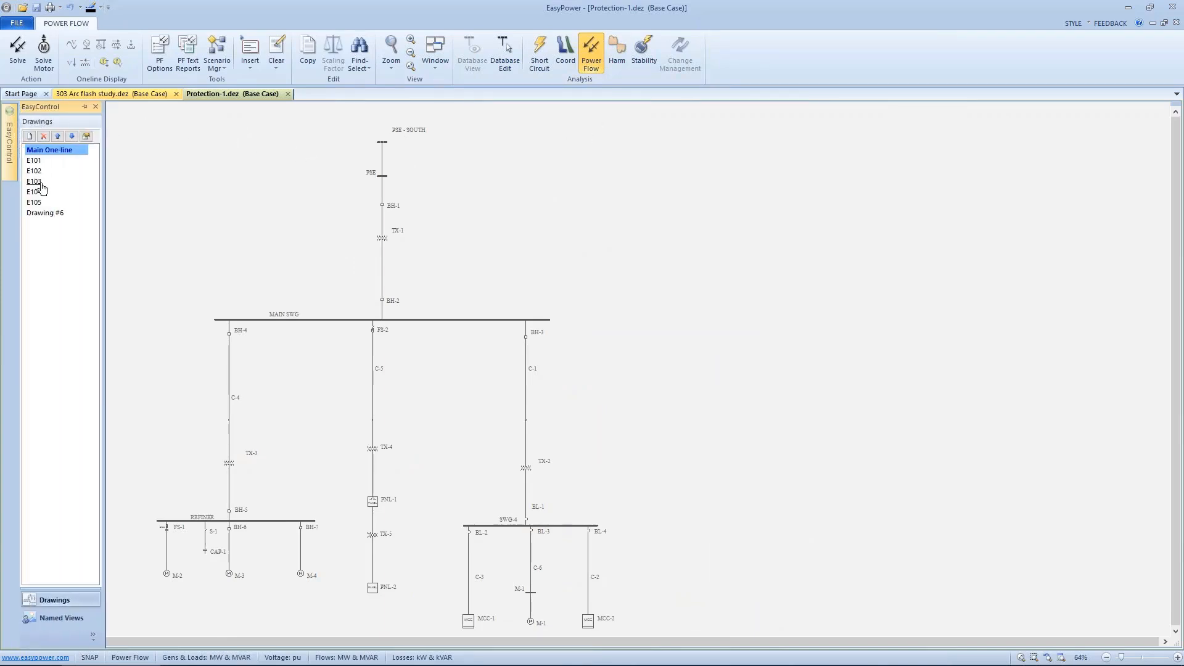
{"action": "left_click", "coordinate": [45, 212]}
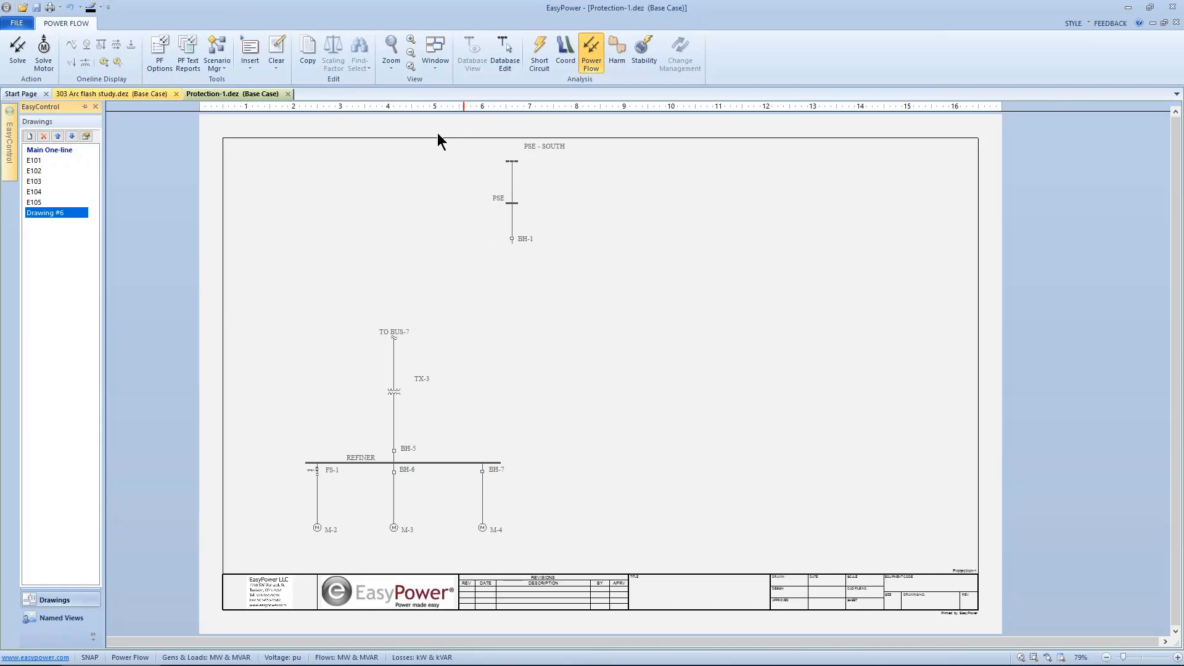
Step: Set the power flow one-line output to display generation and loads as MVA and PF
{"action": "right_click", "coordinate": [421, 209]}
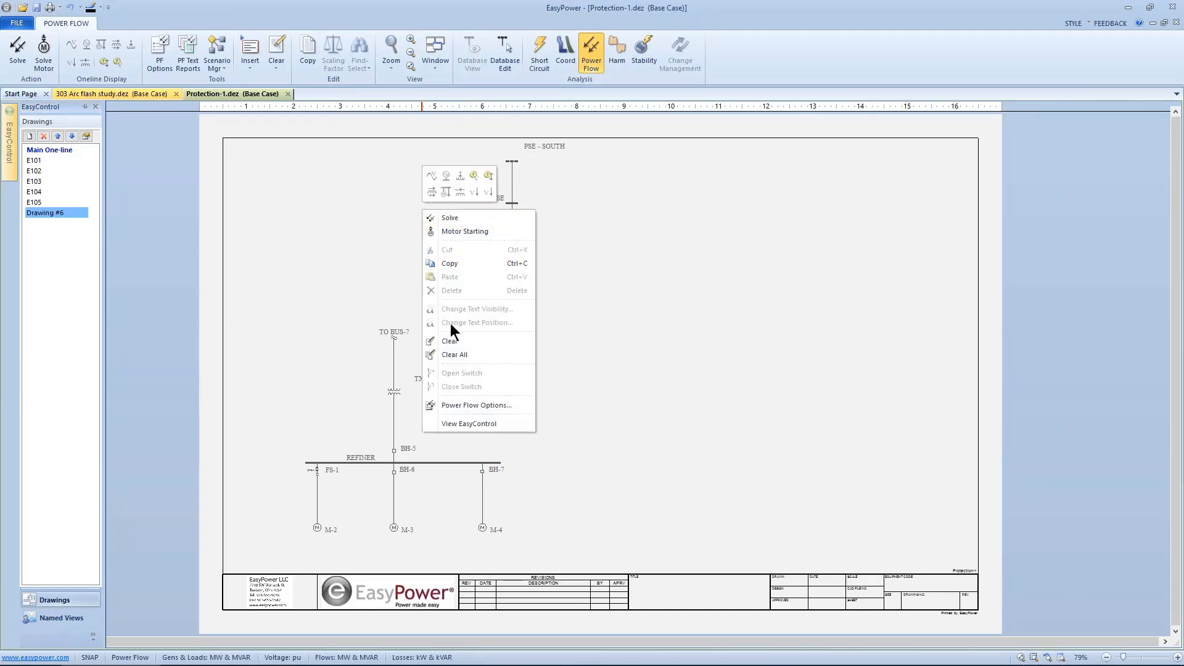
{"action": "left_click", "coordinate": [465, 404]}
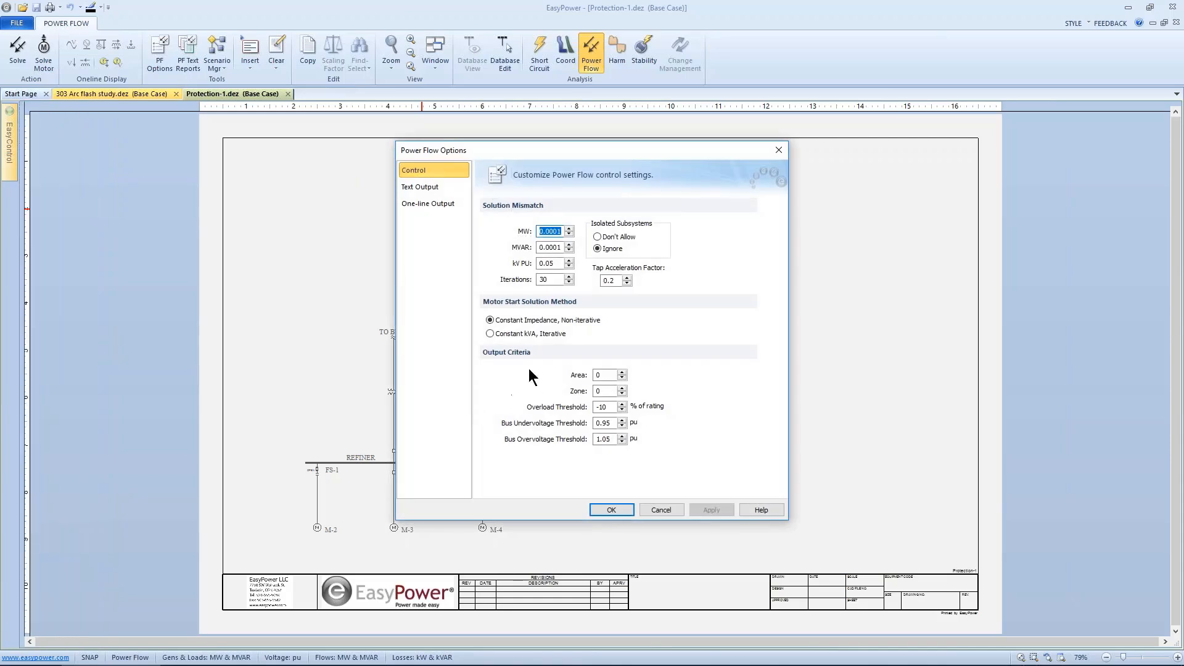
{"action": "left_click", "coordinate": [424, 201]}
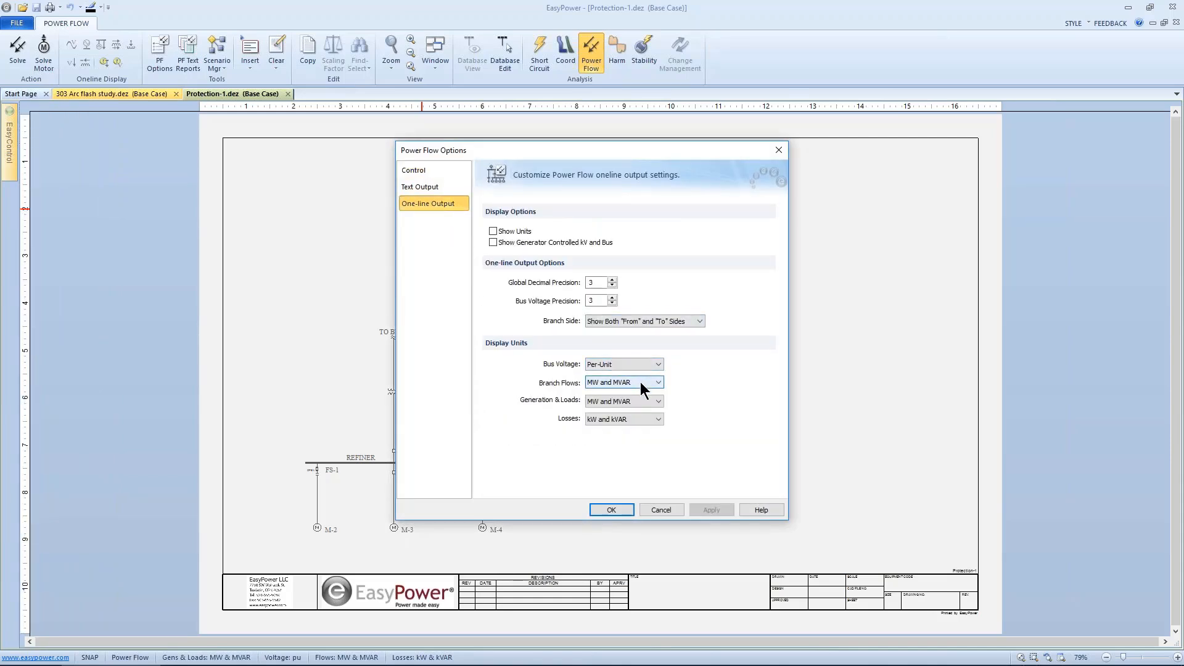
{"action": "left_click", "coordinate": [642, 401]}
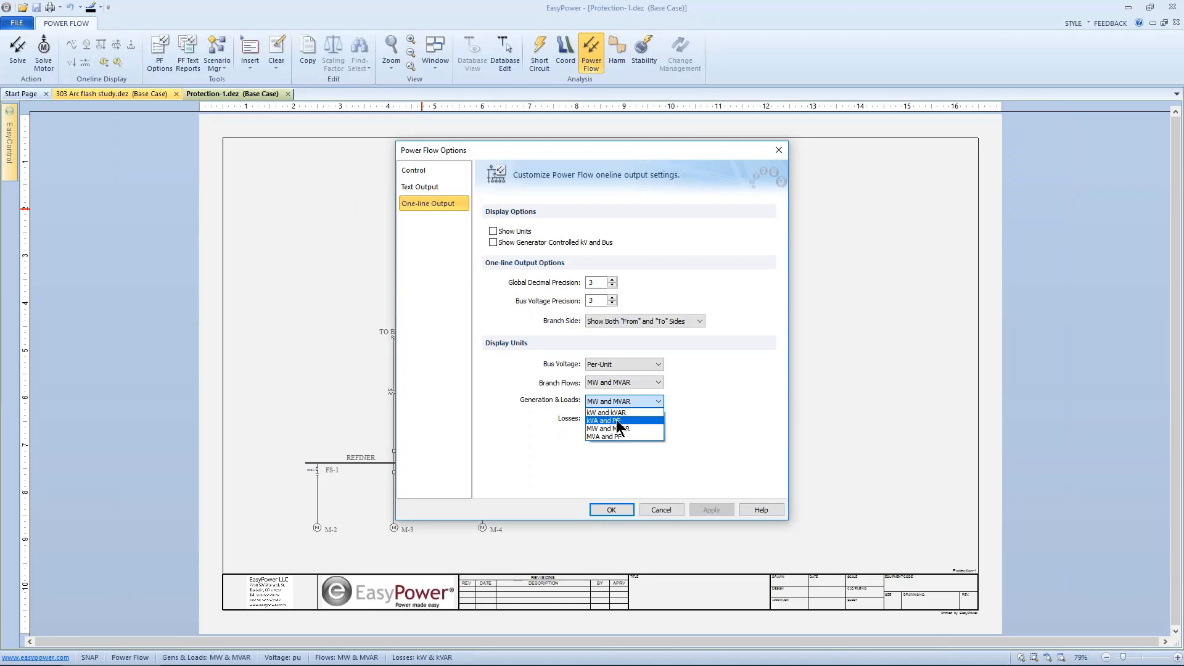
{"action": "left_click", "coordinate": [611, 437]}
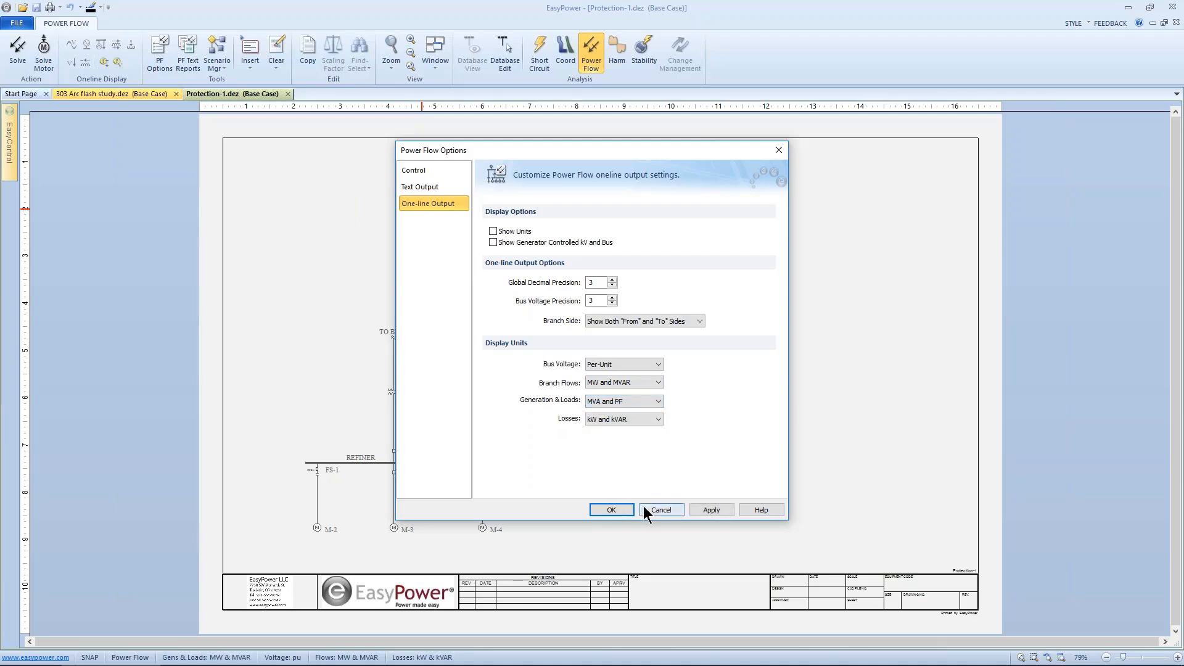
{"action": "left_click", "coordinate": [620, 510]}
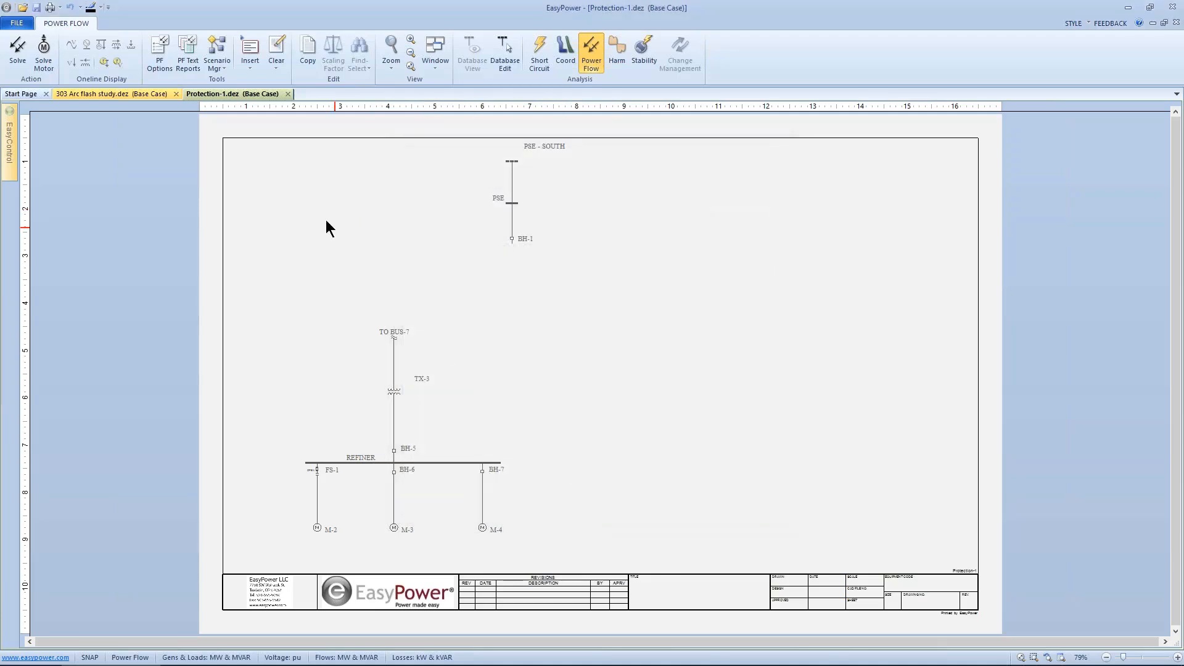
Step: Solve the power flow on Drawing #6 and close switch FS-1 on the REFINER bus
{"action": "left_click", "coordinate": [18, 50]}
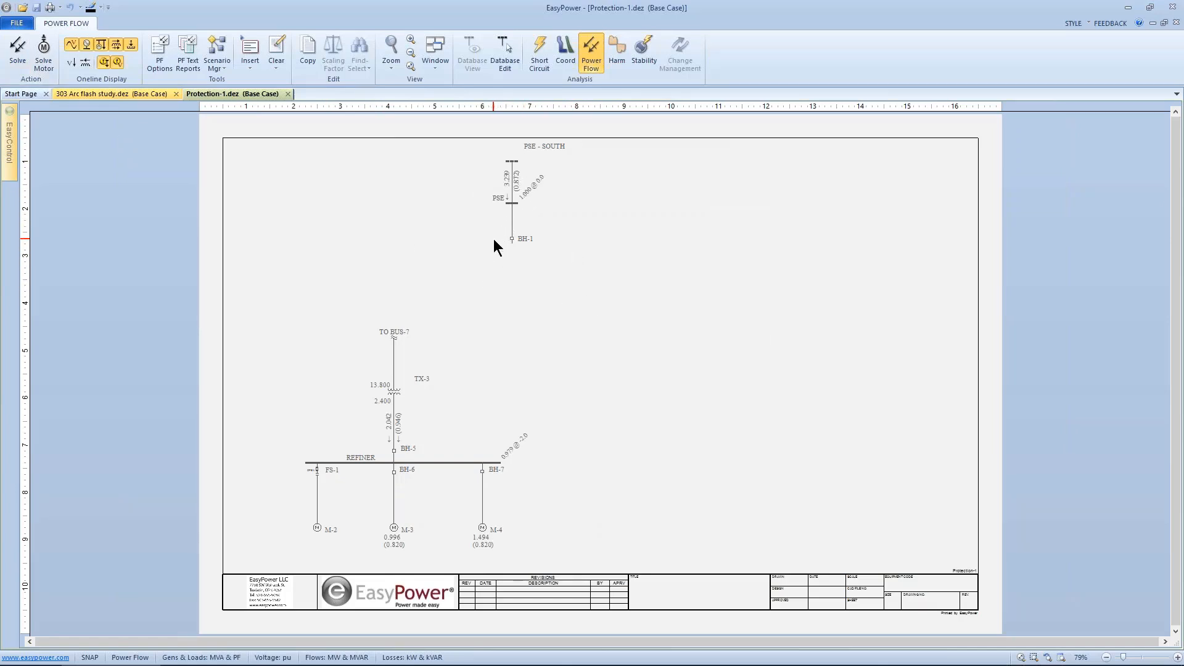
{"action": "double_click", "coordinate": [317, 469]}
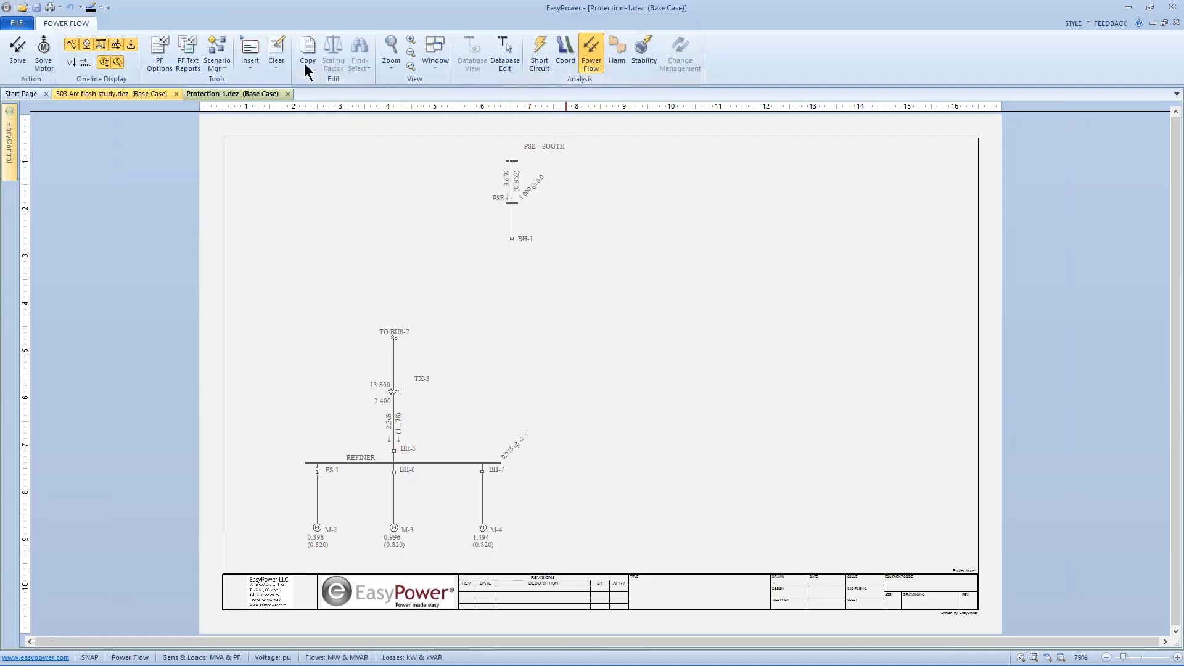
Step: Return to Database Edit, saving temporary changes to the database, and open the Main One-line
{"action": "left_click", "coordinate": [503, 54]}
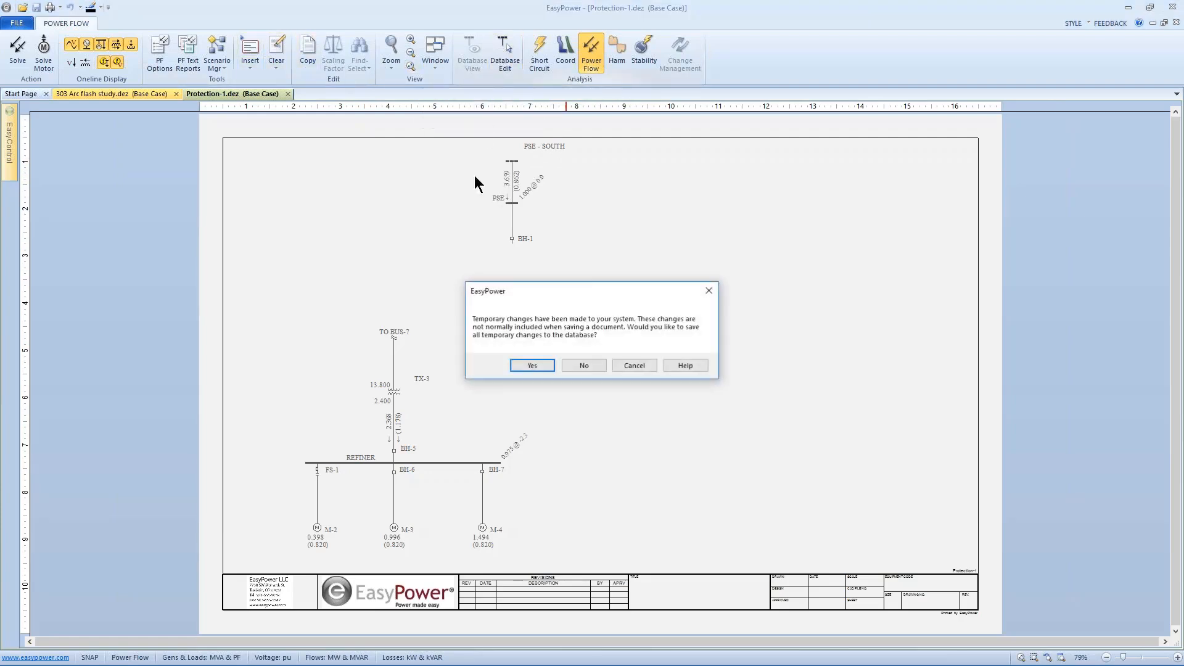
{"action": "left_click", "coordinate": [532, 365]}
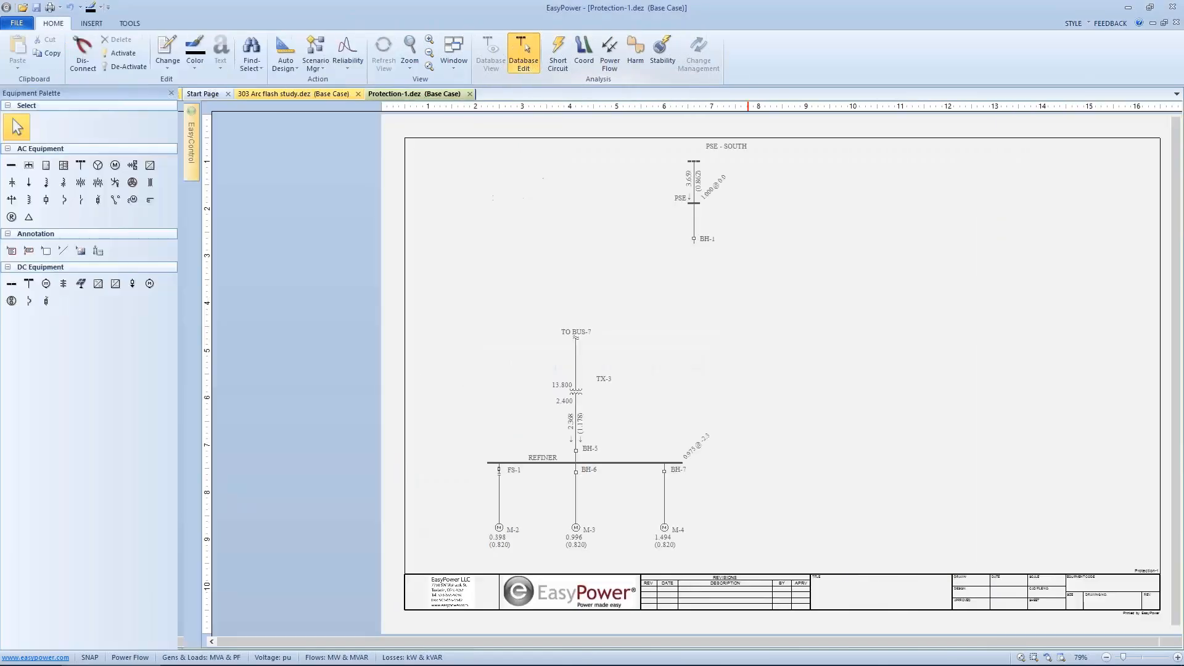
{"action": "mouse_move", "coordinate": [190, 146]}
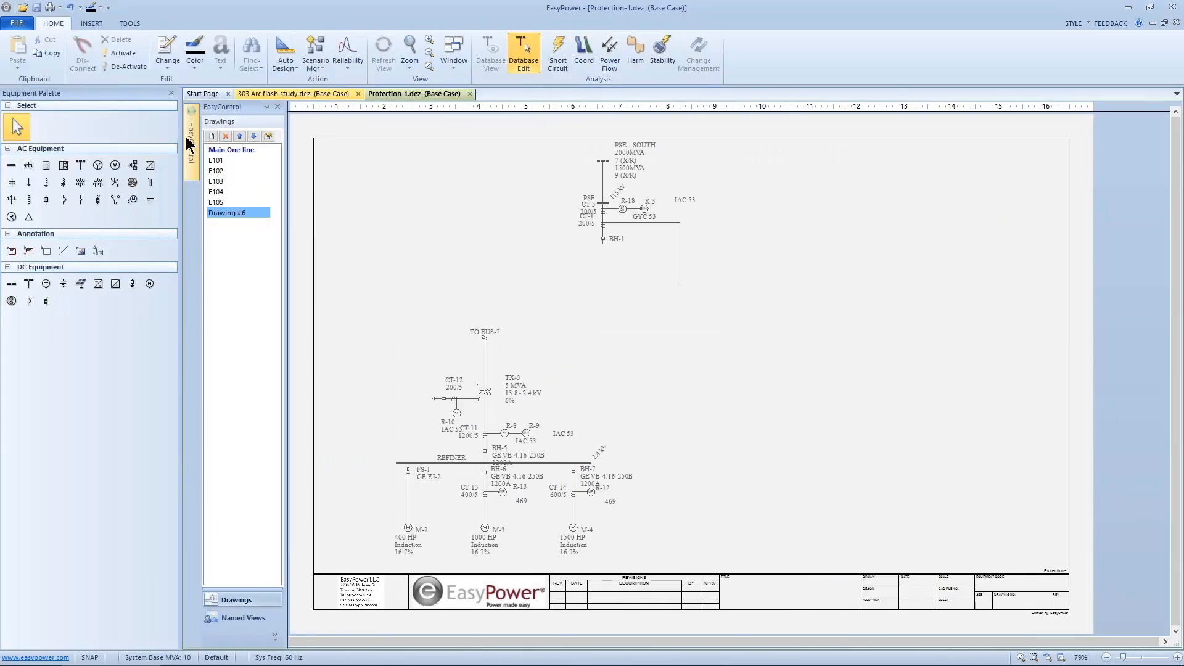
{"action": "left_click", "coordinate": [225, 151]}
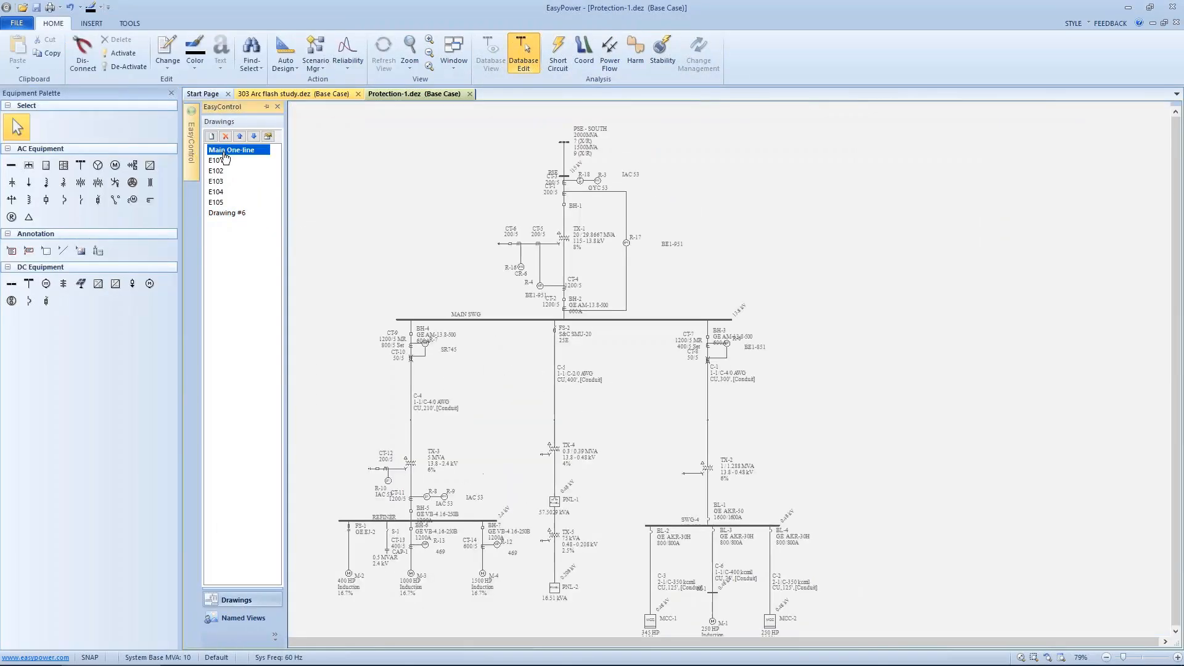
Step: Select the PSE source and REFINER bus sections of the Main One-line and create a new drawing from them
{"action": "left_click_drag", "start_coordinate": [347, 287], "coordinate": [432, 263]}
{"action": "left_click_drag", "start_coordinate": [365, 441], "coordinate": [596, 586]}
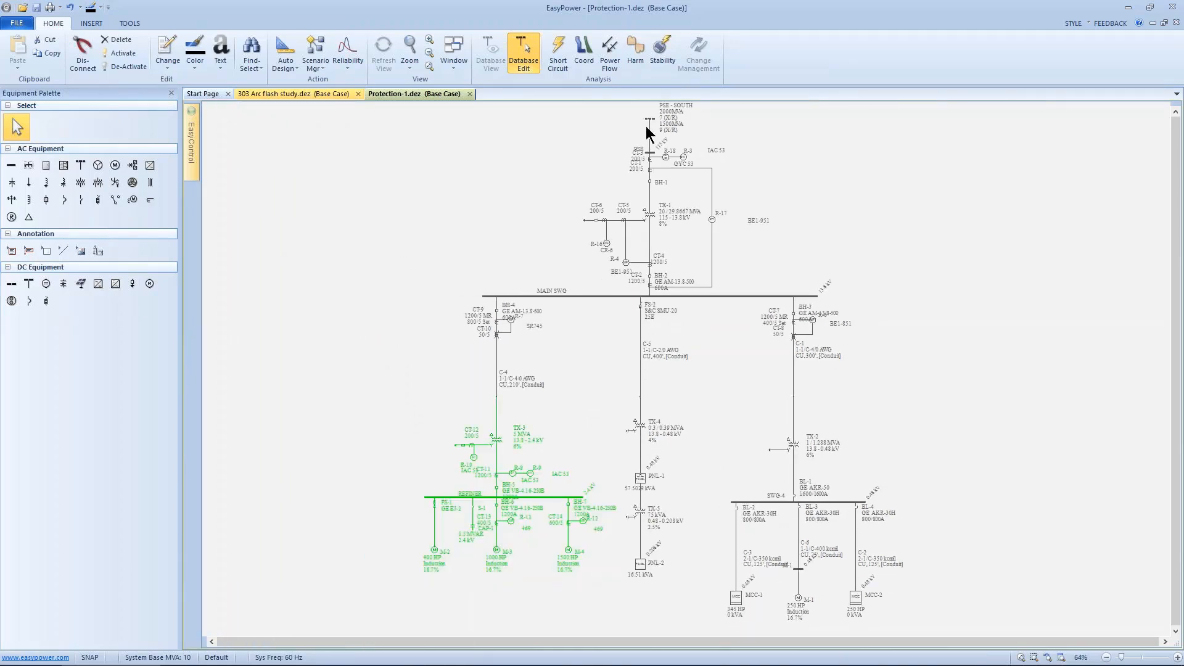
{"action": "left_click_drag", "start_coordinate": [621, 103], "coordinate": [720, 179]}
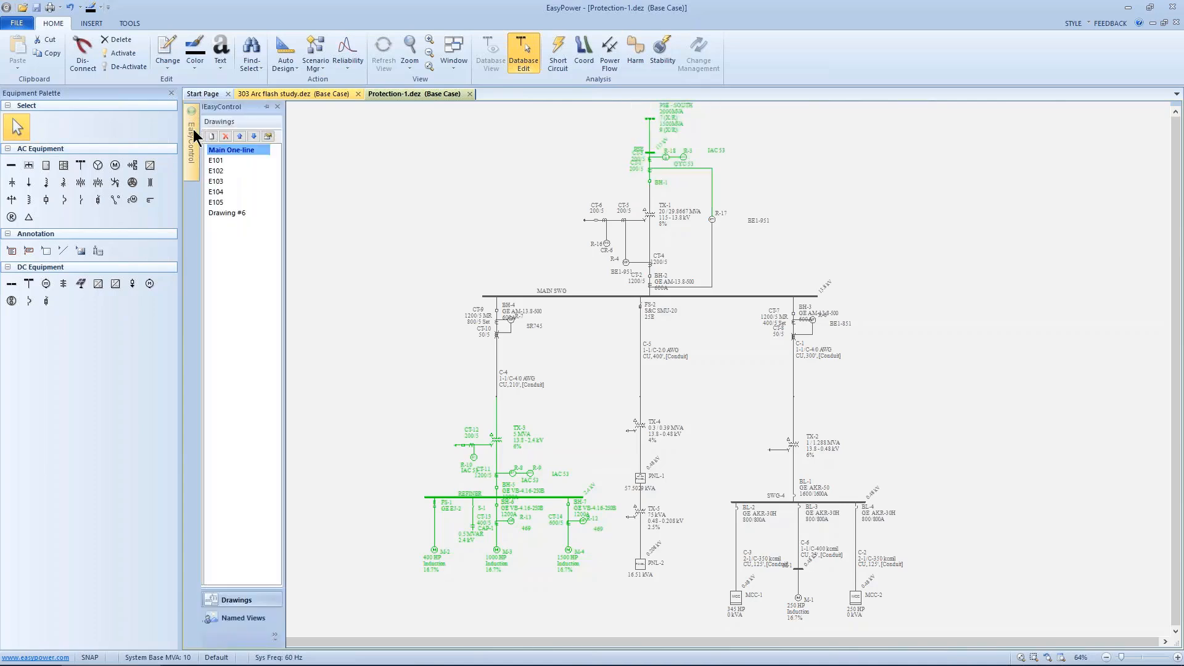
{"action": "left_click", "coordinate": [211, 136]}
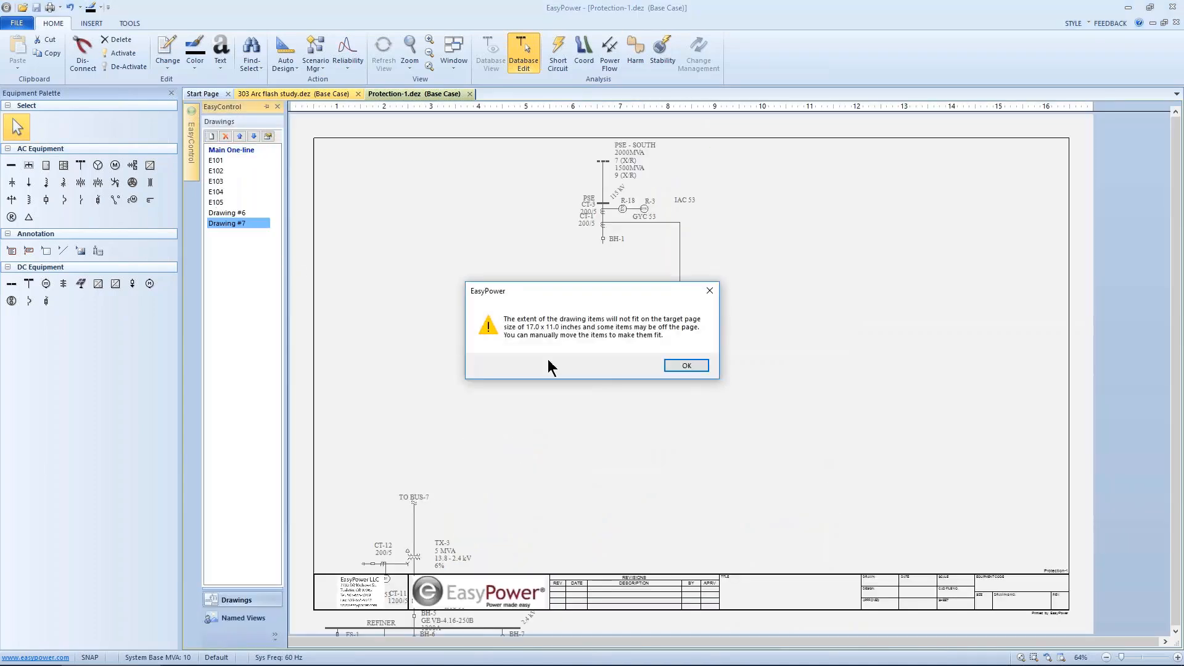
{"action": "left_click", "coordinate": [670, 368]}
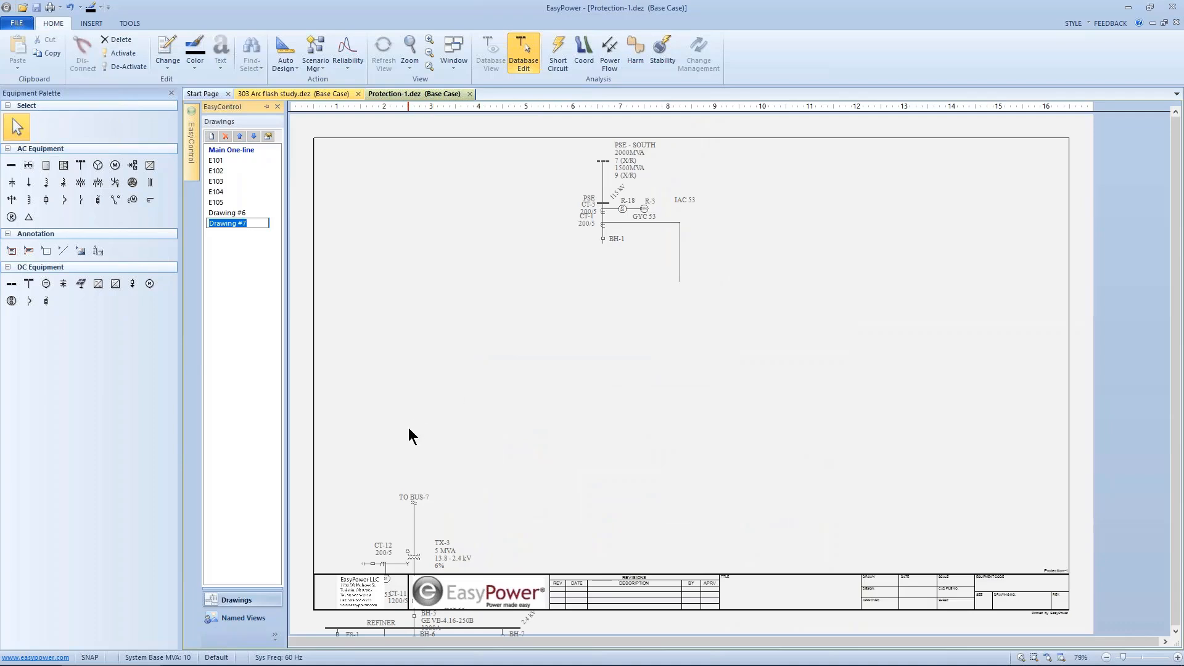
Step: Move the REFINER section items upward so everything fits on the new Drawing #7 page
{"action": "scroll", "coordinate": [410, 435], "scroll_direction": "down", "scroll_amount": 3}
{"action": "scroll", "coordinate": [396, 463], "scroll_direction": "down", "scroll_amount": 2}
{"action": "mouse_move", "coordinate": [355, 452]}
{"action": "left_mouse_down"}
{"action": "mouse_move", "coordinate": [388, 526]}
{"action": "mouse_move", "coordinate": [473, 592]}
{"action": "left_mouse_up"}
{"action": "left_click_drag", "start_coordinate": [420, 538], "coordinate": [449, 439]}
{"action": "left_click", "coordinate": [482, 384]}
{"action": "scroll", "coordinate": [482, 383], "scroll_direction": "up", "scroll_amount": 2}
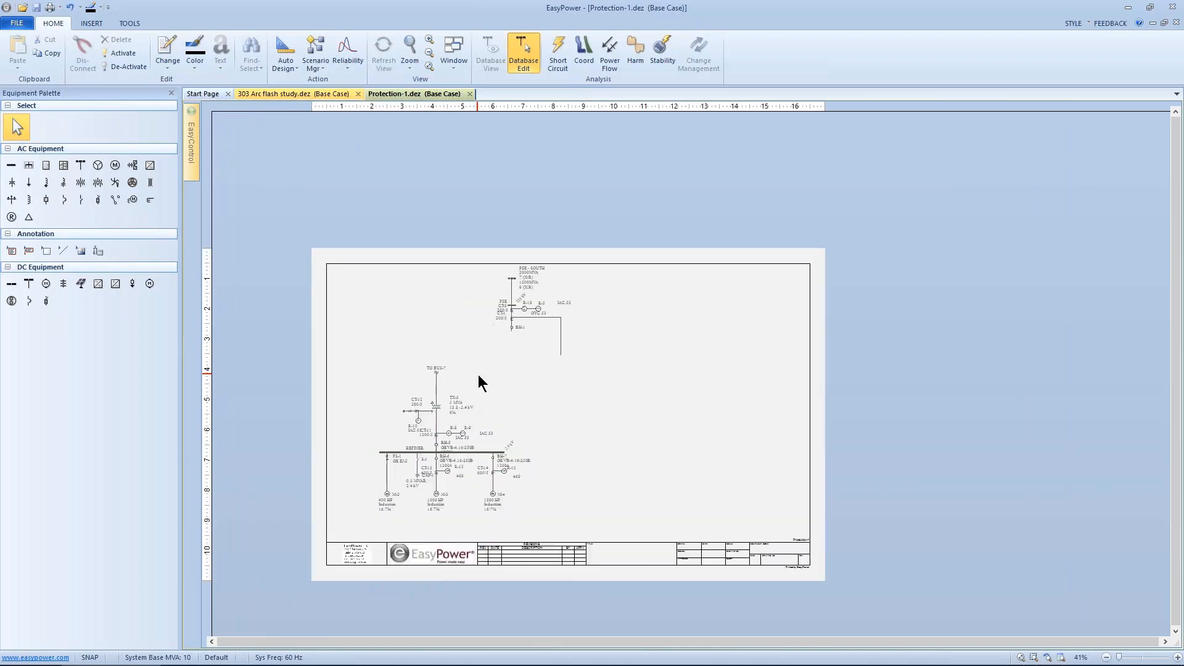
{"action": "scroll", "coordinate": [478, 379], "scroll_direction": "up", "scroll_amount": 4}
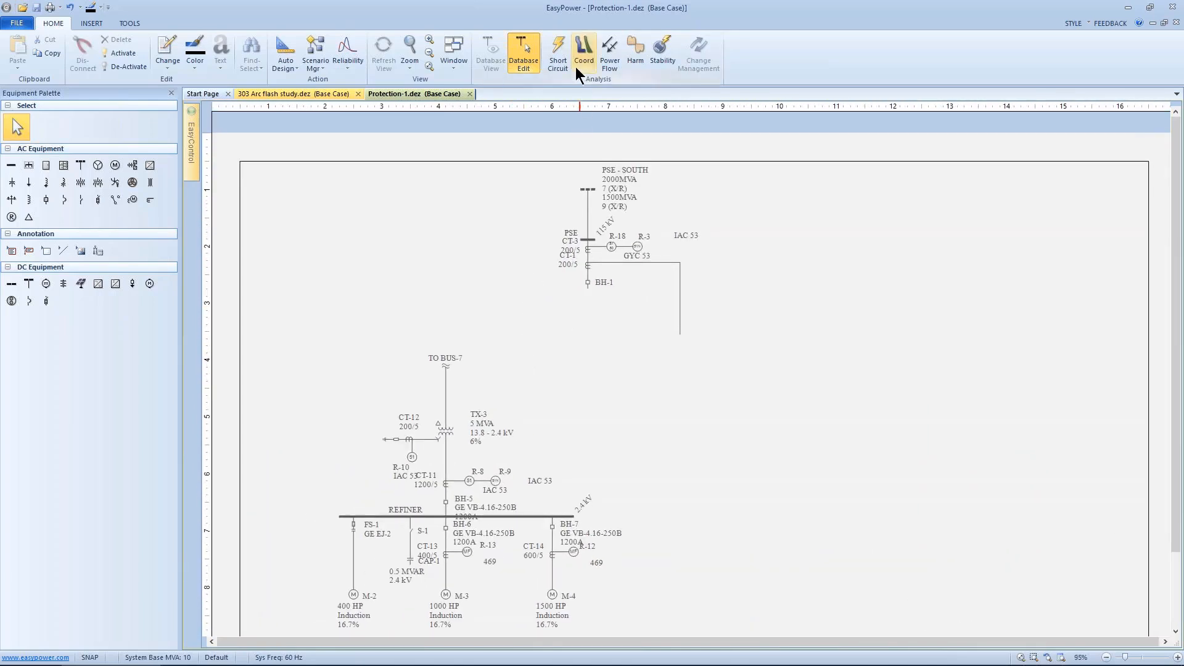
Step: Solve the power flow on Drawing #7 and toggle capacitor switch S-1 open and closed
{"action": "left_click", "coordinate": [608, 60]}
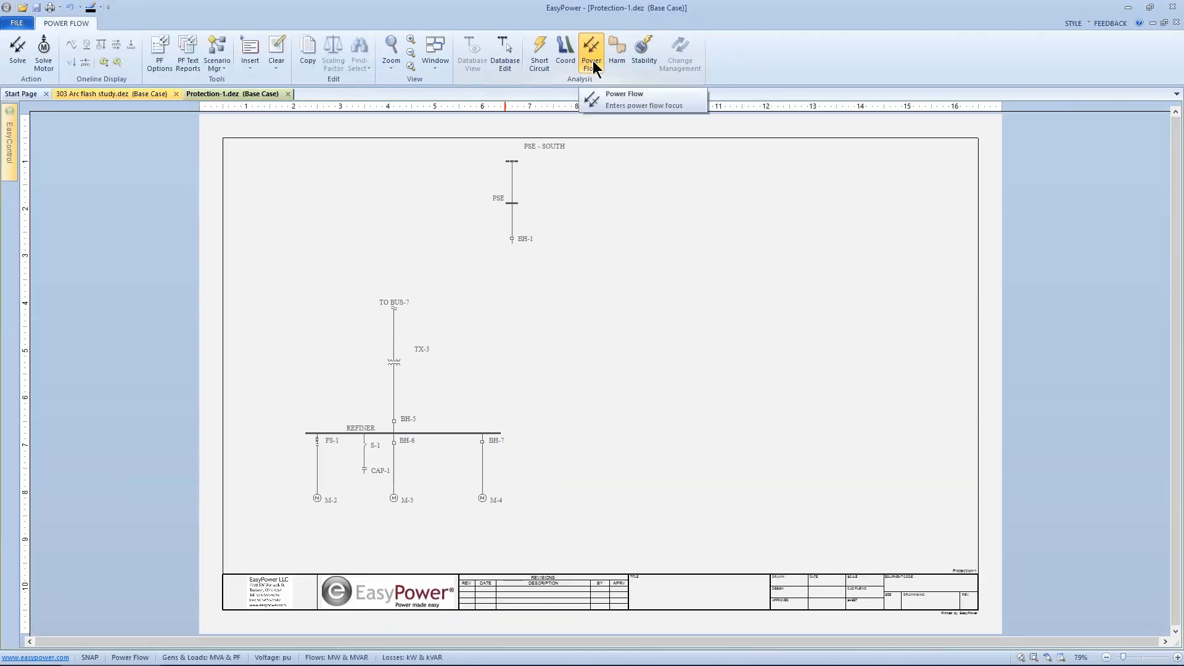
{"action": "left_click", "coordinate": [25, 53]}
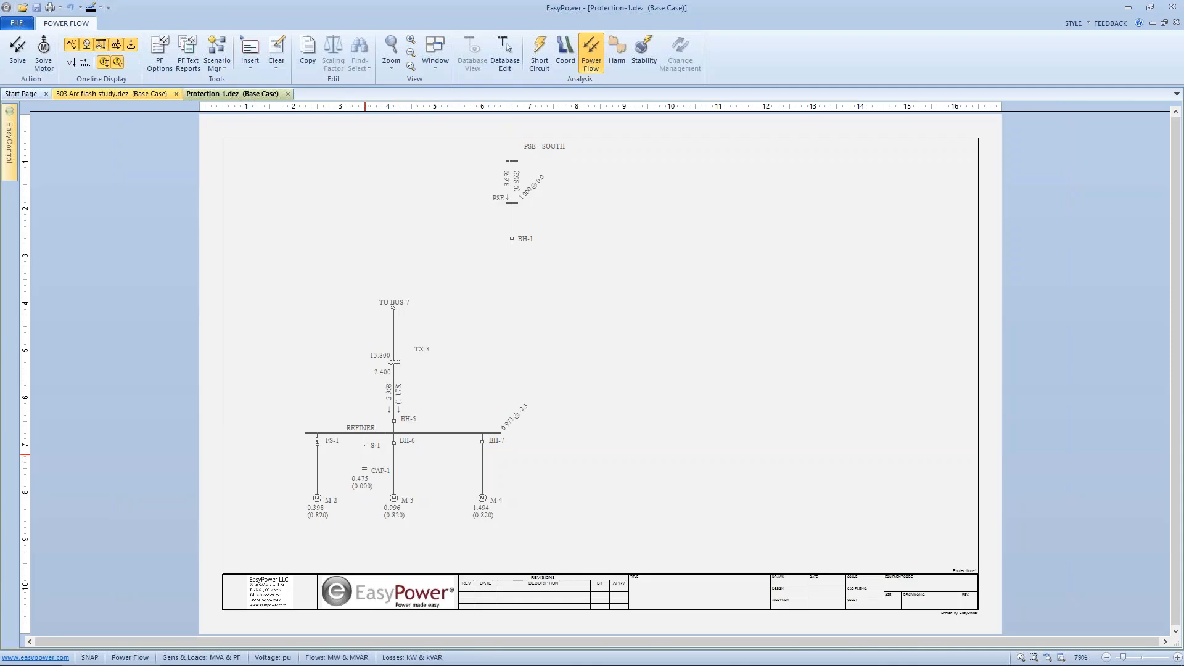
{"action": "left_click", "coordinate": [366, 451]}
{"action": "left_click", "coordinate": [366, 450]}
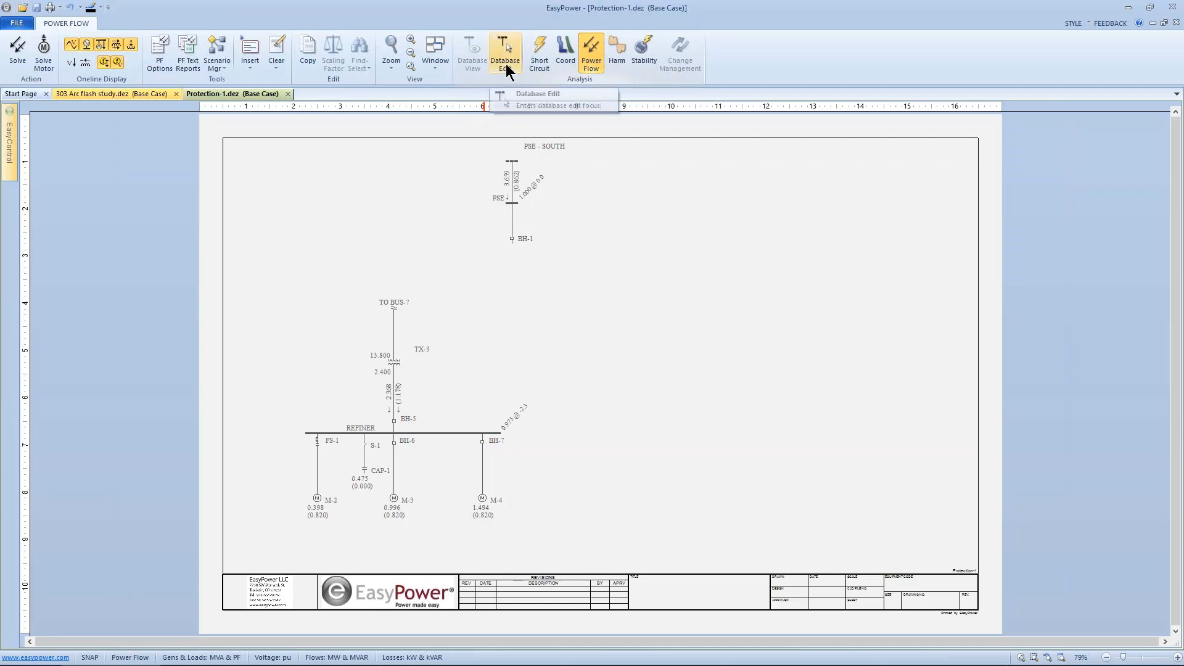
Step: Close the Protection-1 file
{"action": "left_click", "coordinate": [23, 23]}
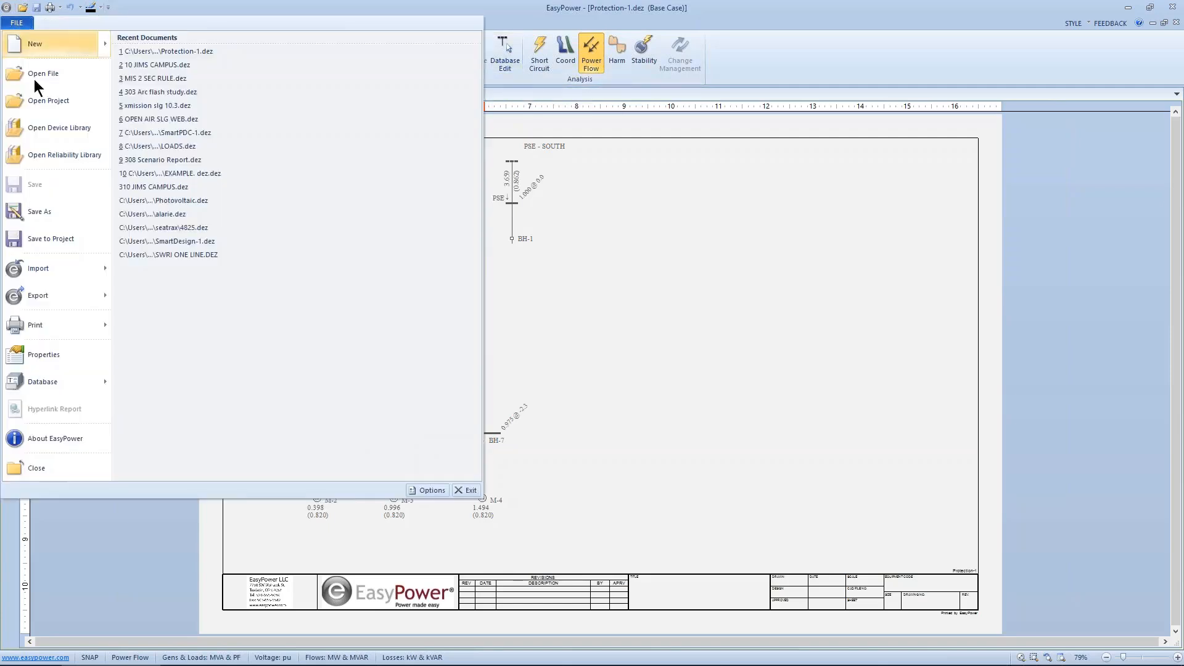
{"action": "left_click", "coordinate": [37, 467]}
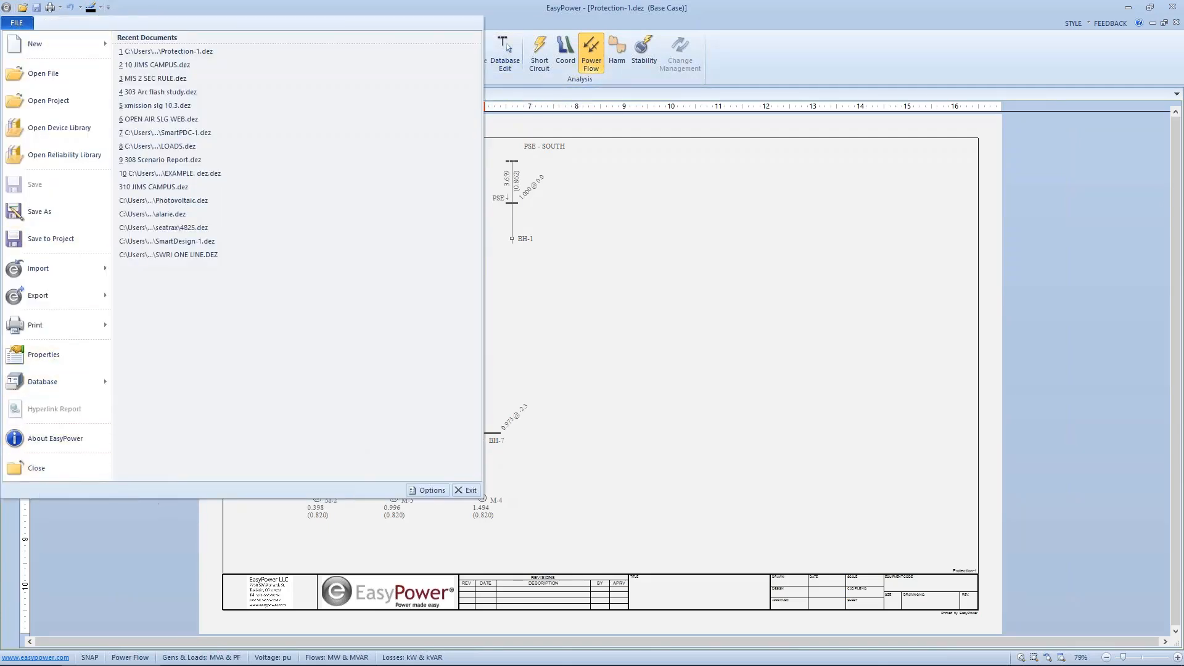
{"action": "left_click", "coordinate": [609, 367]}
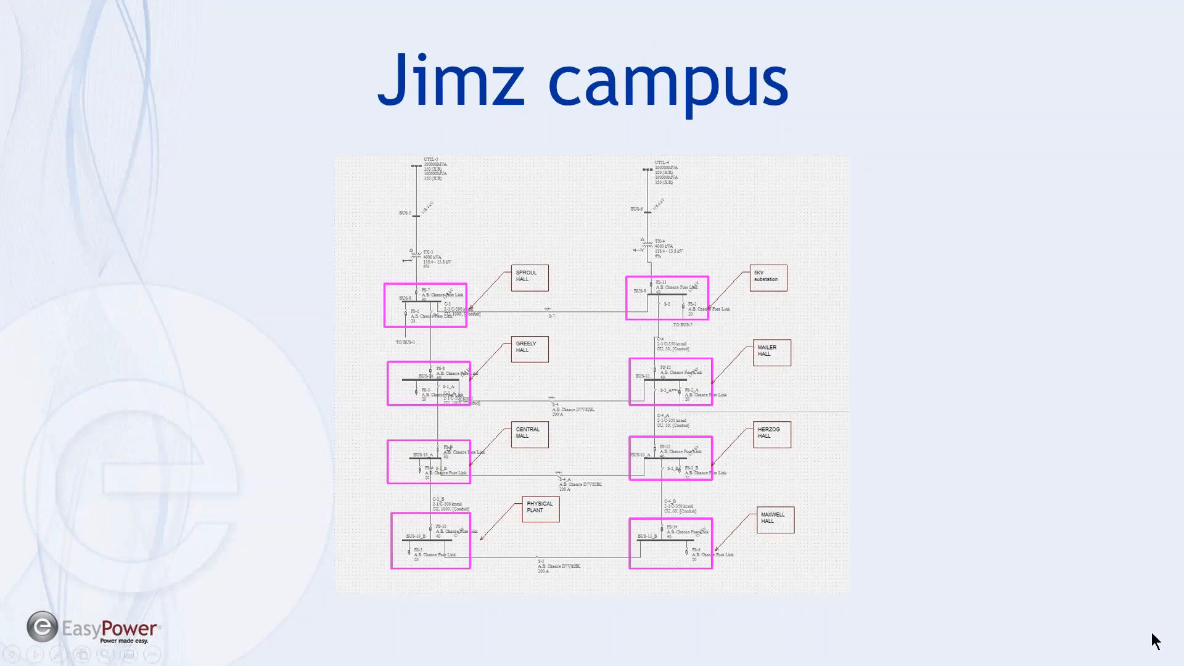
{"action": "key", "text": "Right"}
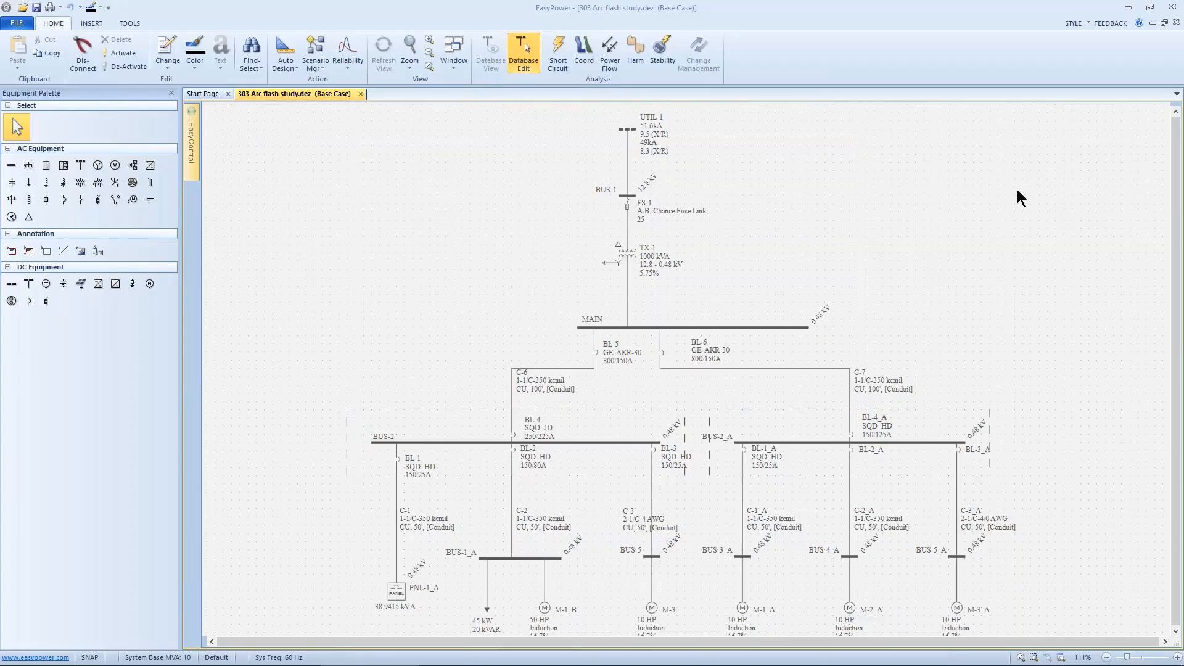
Step: Open the data dialog for cable C-6 between MAIN and BUS-2 in the arc flash study and review it
{"action": "scroll", "coordinate": [586, 333], "scroll_direction": "down", "scroll_amount": 3}
{"action": "scroll", "coordinate": [579, 291], "scroll_direction": "up", "scroll_amount": 2, "text": "ctrl"}
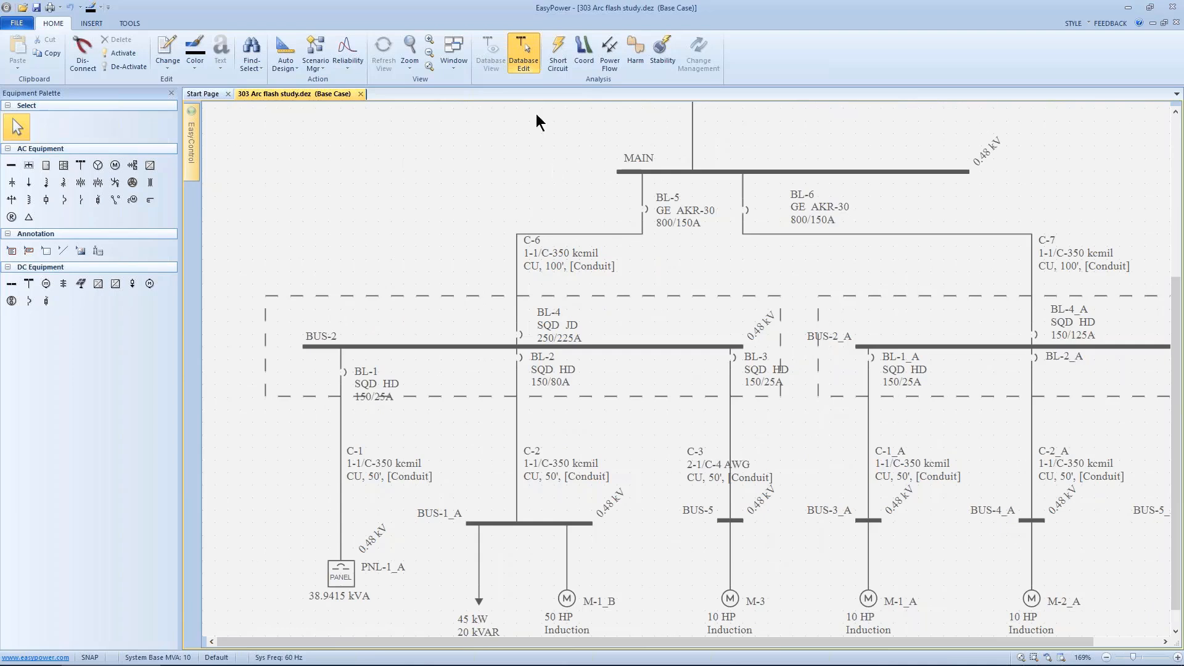
{"action": "left_click_drag", "start_coordinate": [531, 241], "coordinate": [625, 196]}
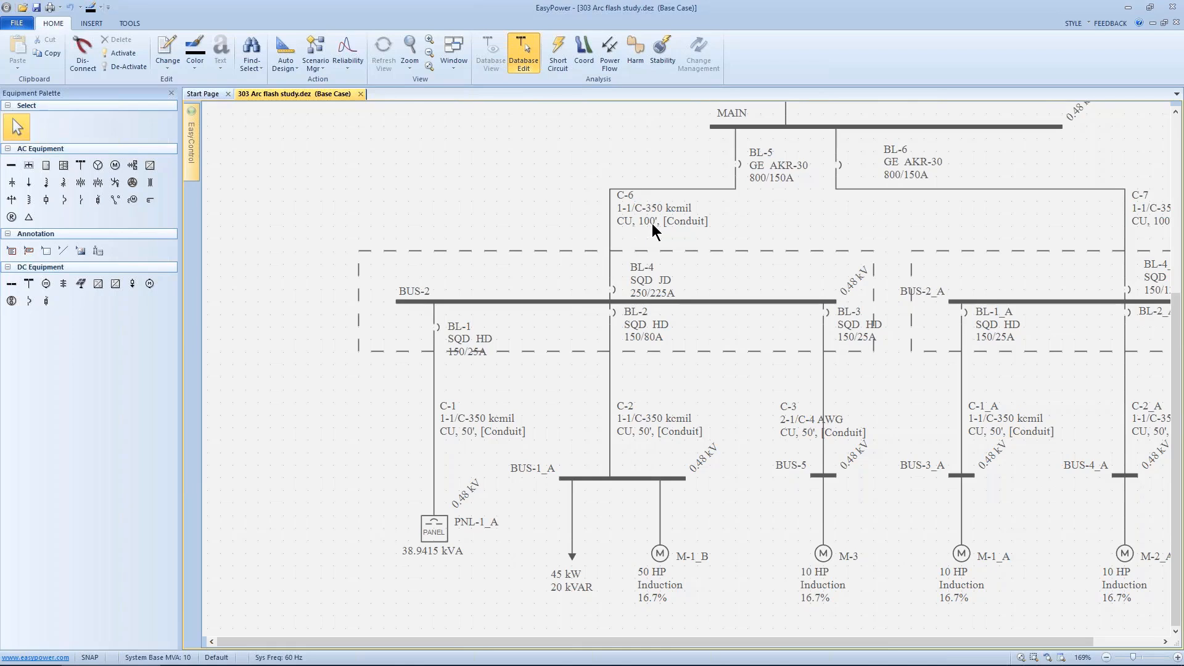
{"action": "left_click_drag", "start_coordinate": [634, 227], "coordinate": [651, 289]}
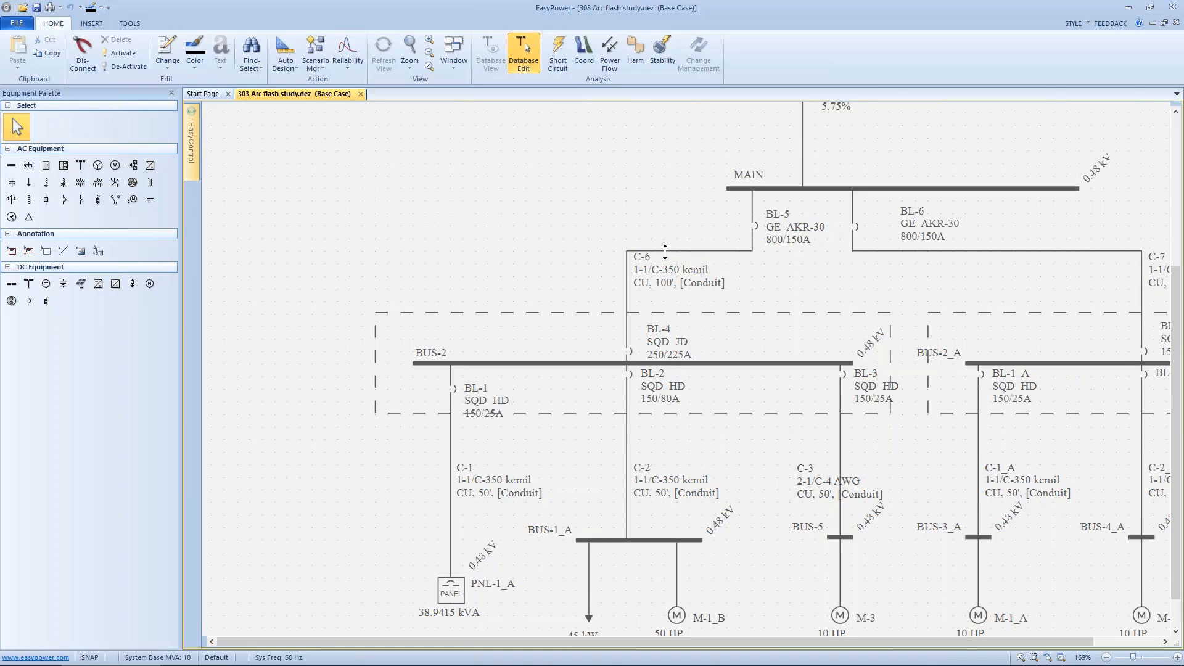
{"action": "double_click", "coordinate": [665, 252]}
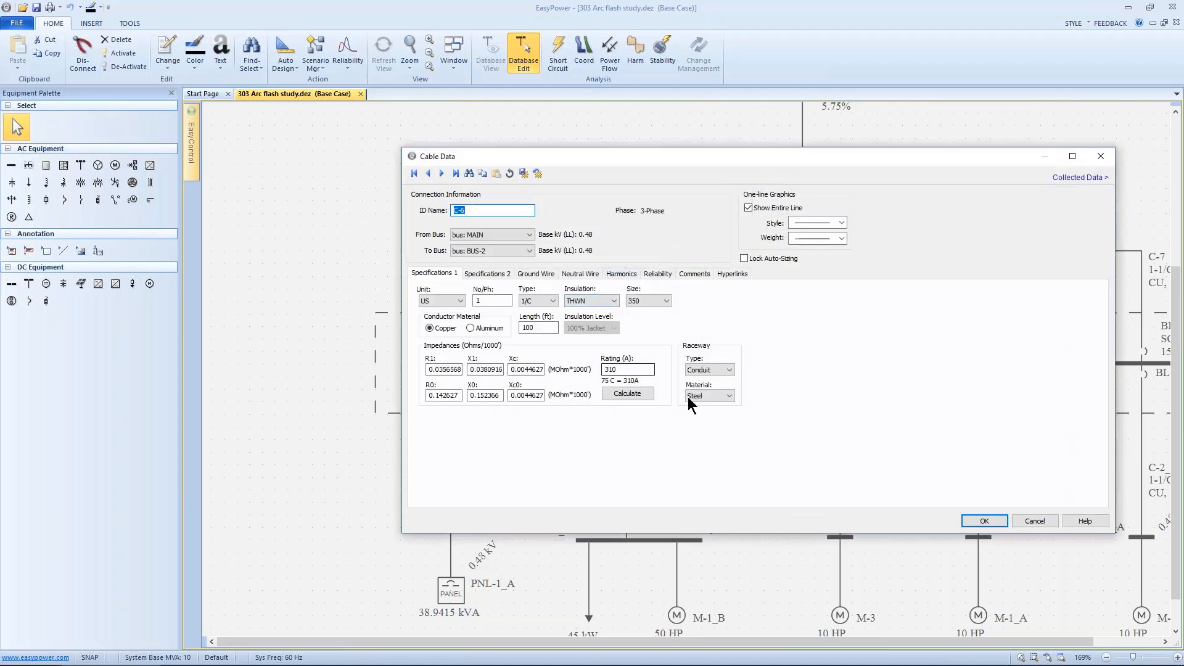
{"action": "left_click", "coordinate": [974, 519]}
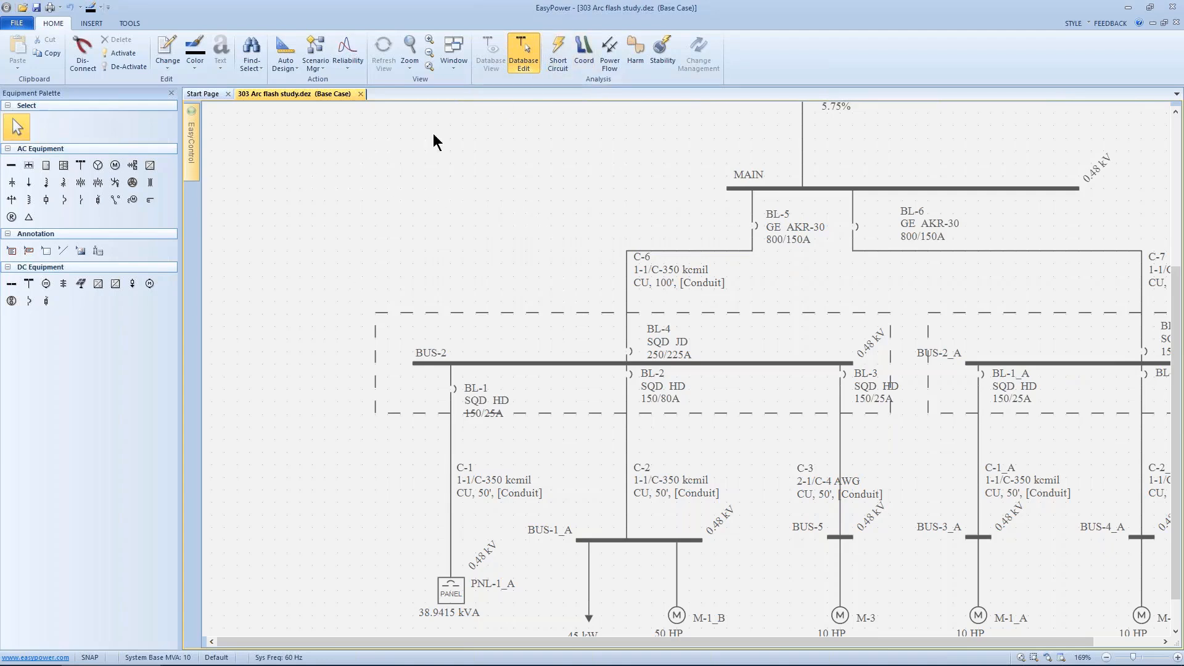
Step: Open the program options at the One-line Text page
{"action": "right_click", "coordinate": [334, 181]}
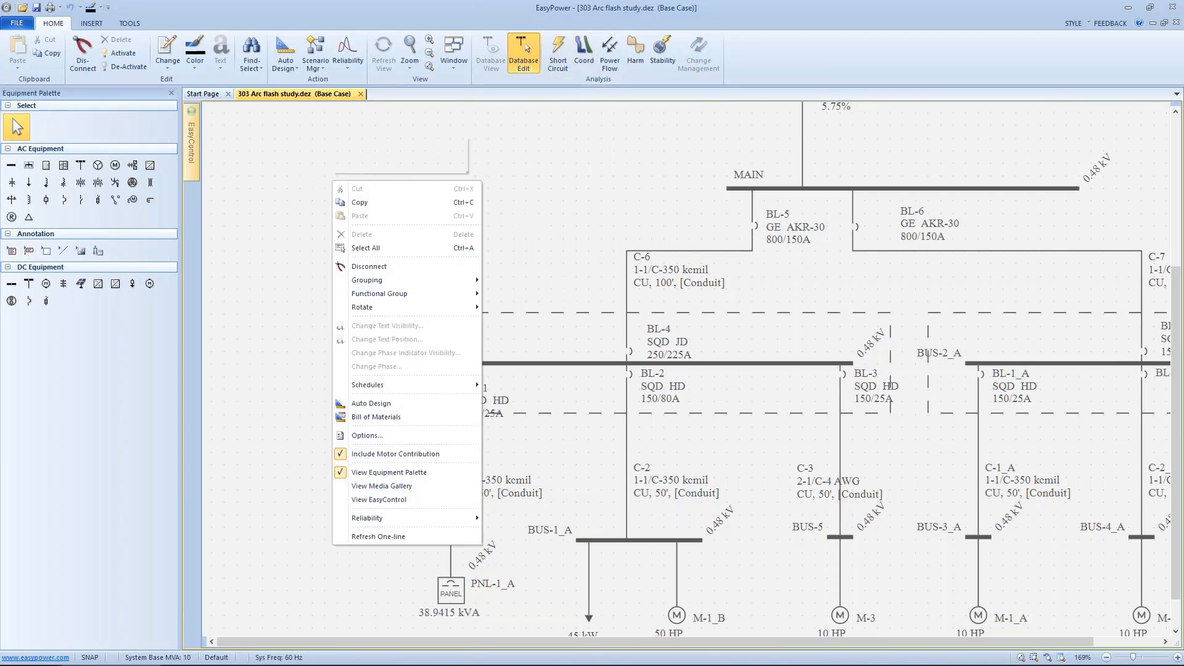
{"action": "left_click", "coordinate": [374, 434]}
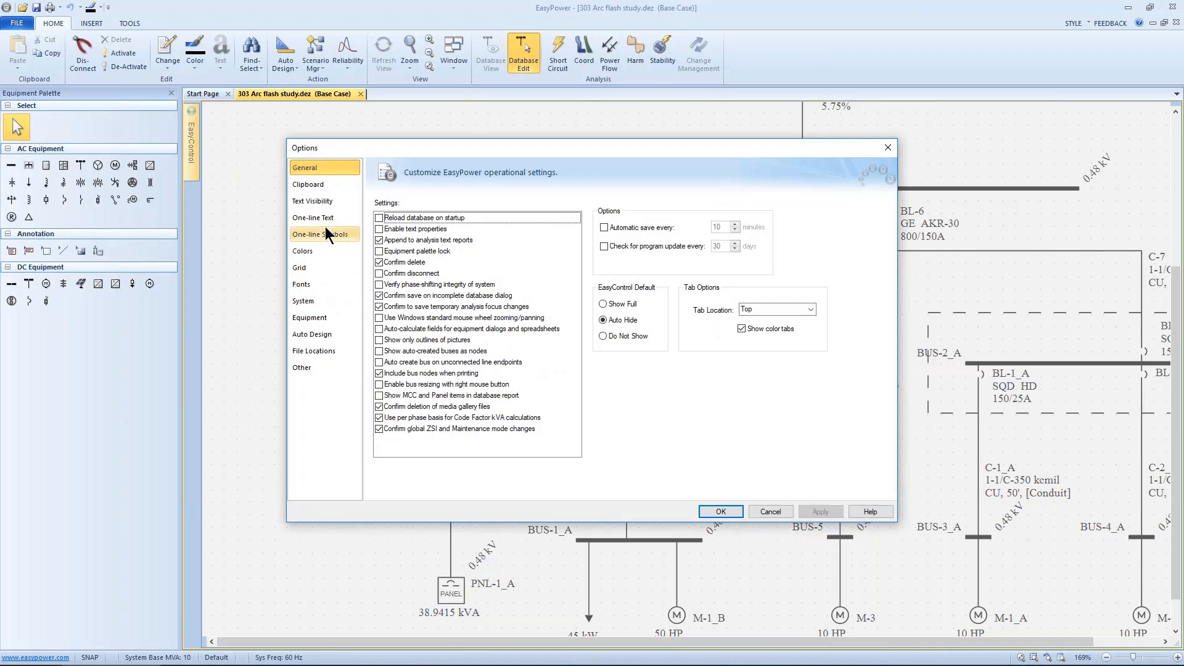
{"action": "left_click", "coordinate": [324, 220]}
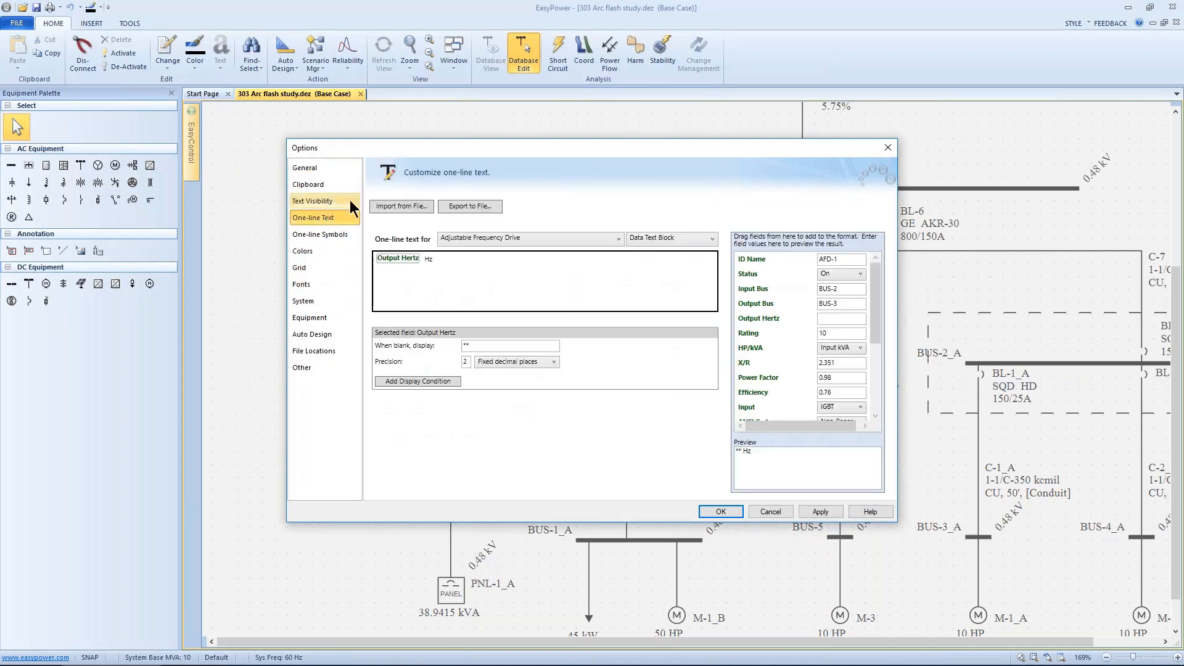
{"action": "left_click_drag", "start_coordinate": [411, 147], "coordinate": [344, 138]}
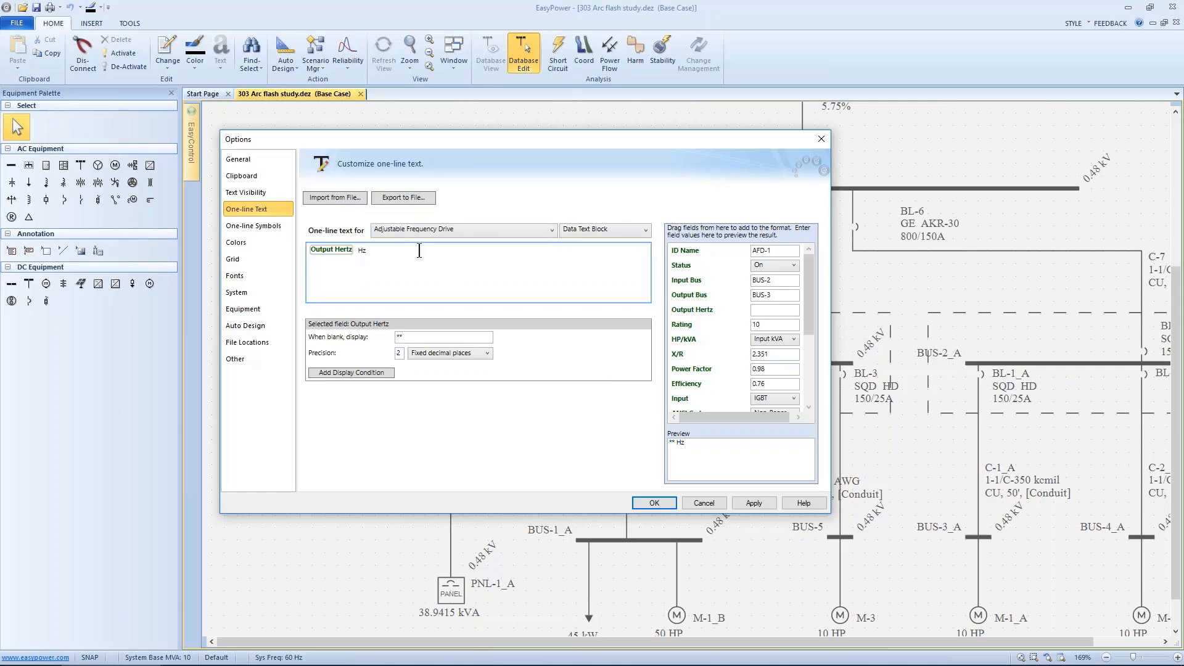
{"action": "left_click", "coordinate": [350, 199]}
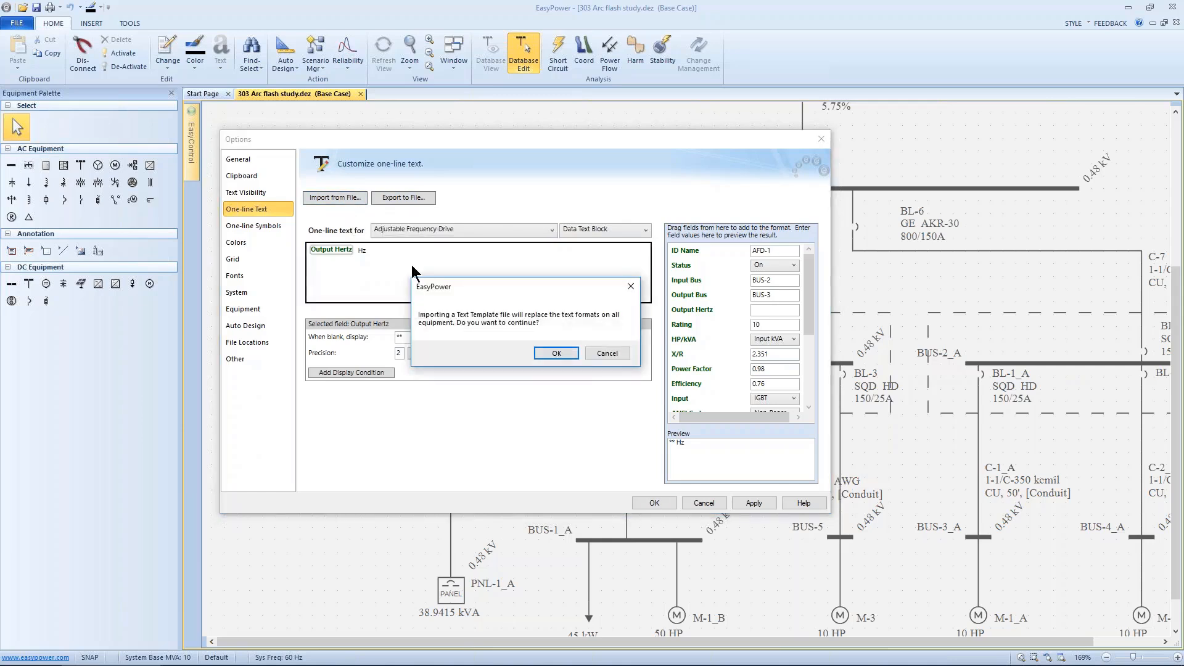
{"action": "left_click", "coordinate": [545, 350]}
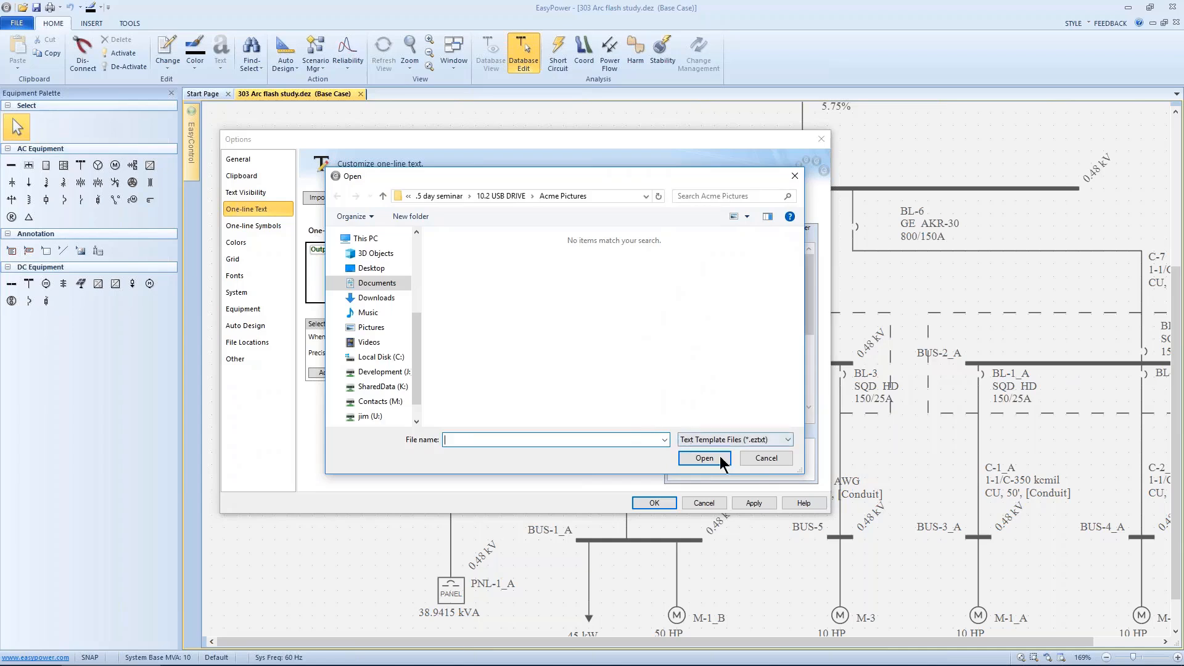
{"action": "left_click", "coordinate": [763, 458]}
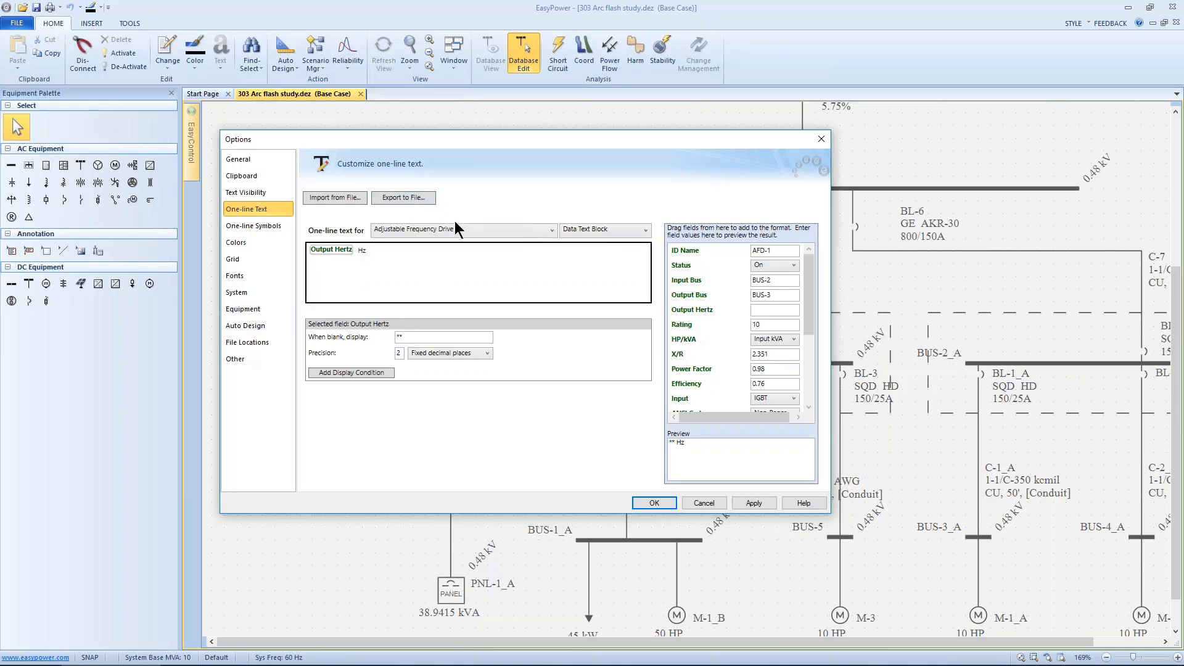
Step: Add the Rating (A) field followed by Amps to the Cable one-line text format and apply it
{"action": "left_click", "coordinate": [458, 228]}
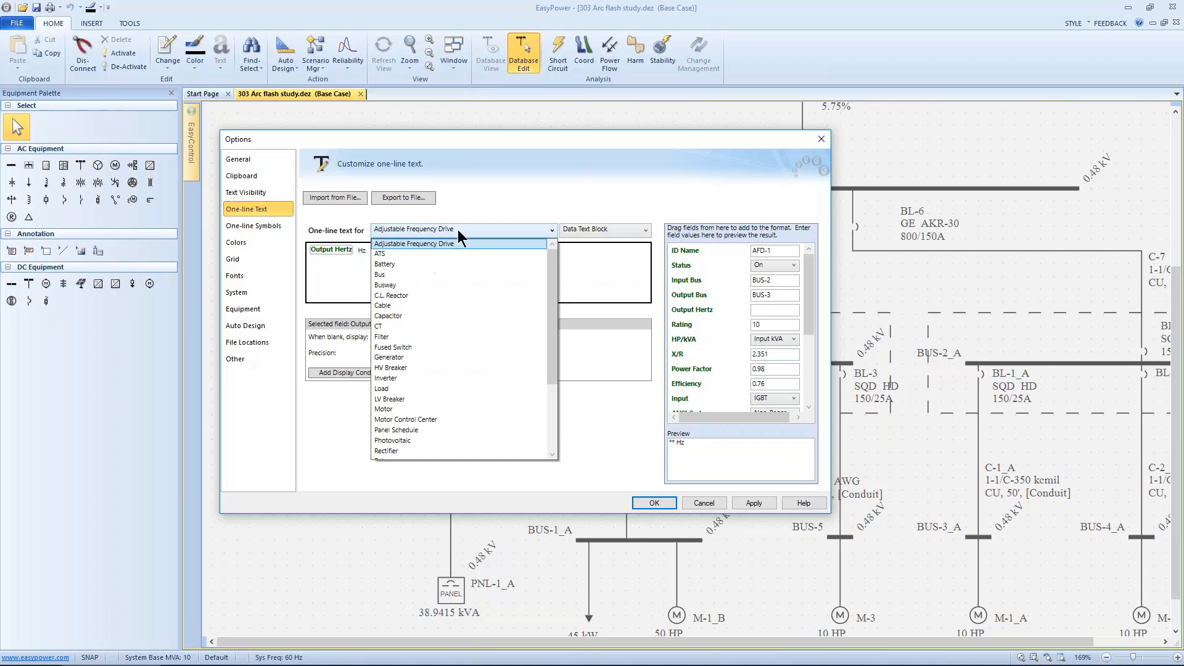
{"action": "left_click", "coordinate": [388, 307]}
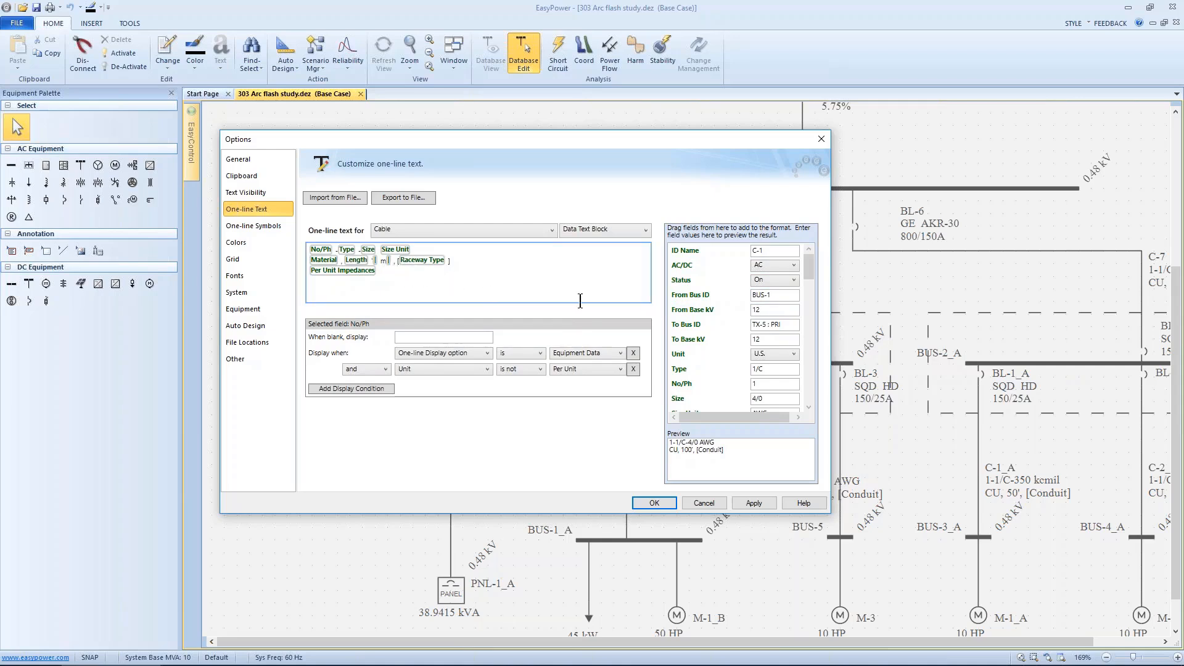
{"action": "left_click", "coordinate": [399, 275]}
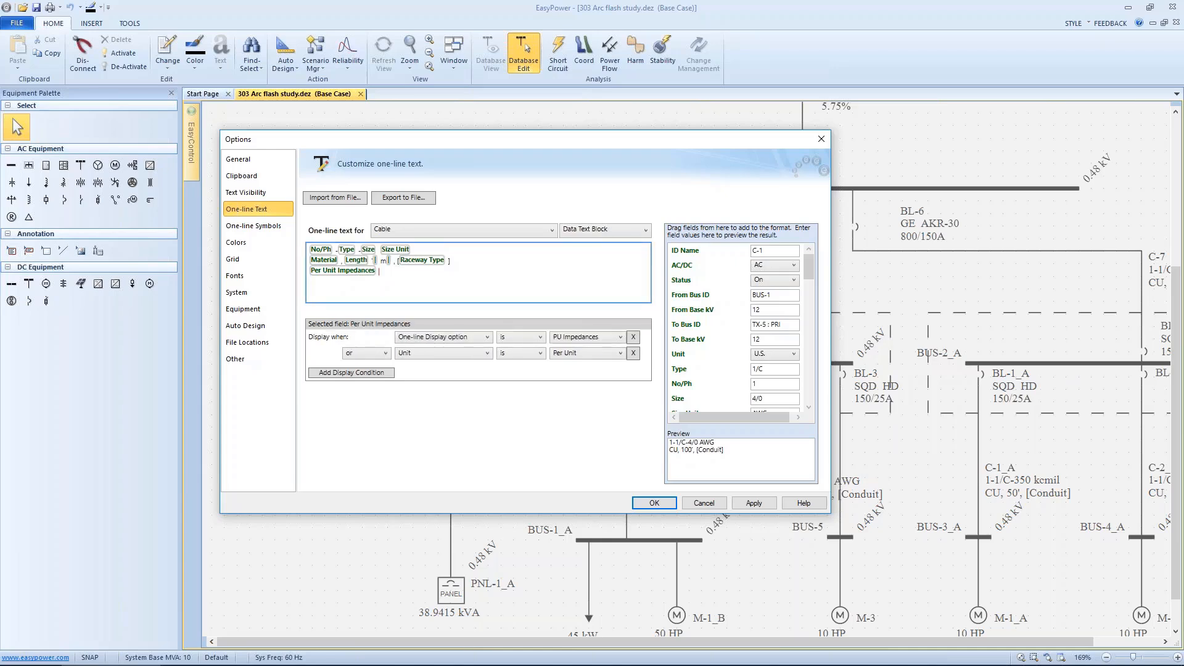
{"action": "key", "text": "Return"}
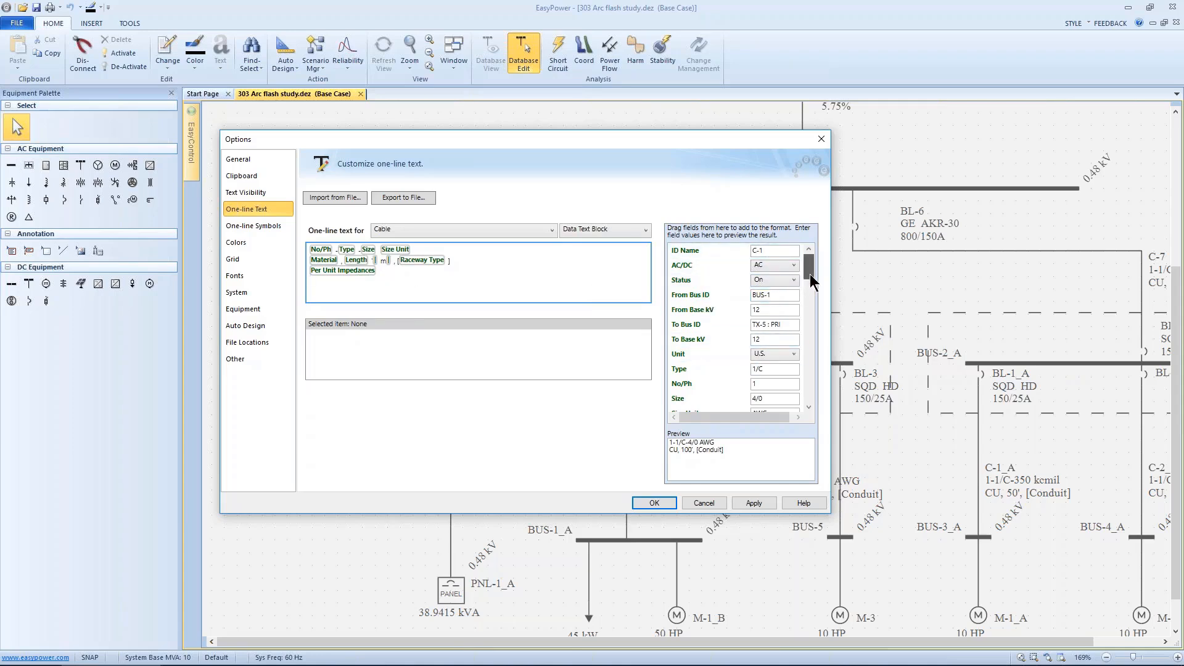
{"action": "left_click_drag", "start_coordinate": [809, 274], "coordinate": [804, 310]}
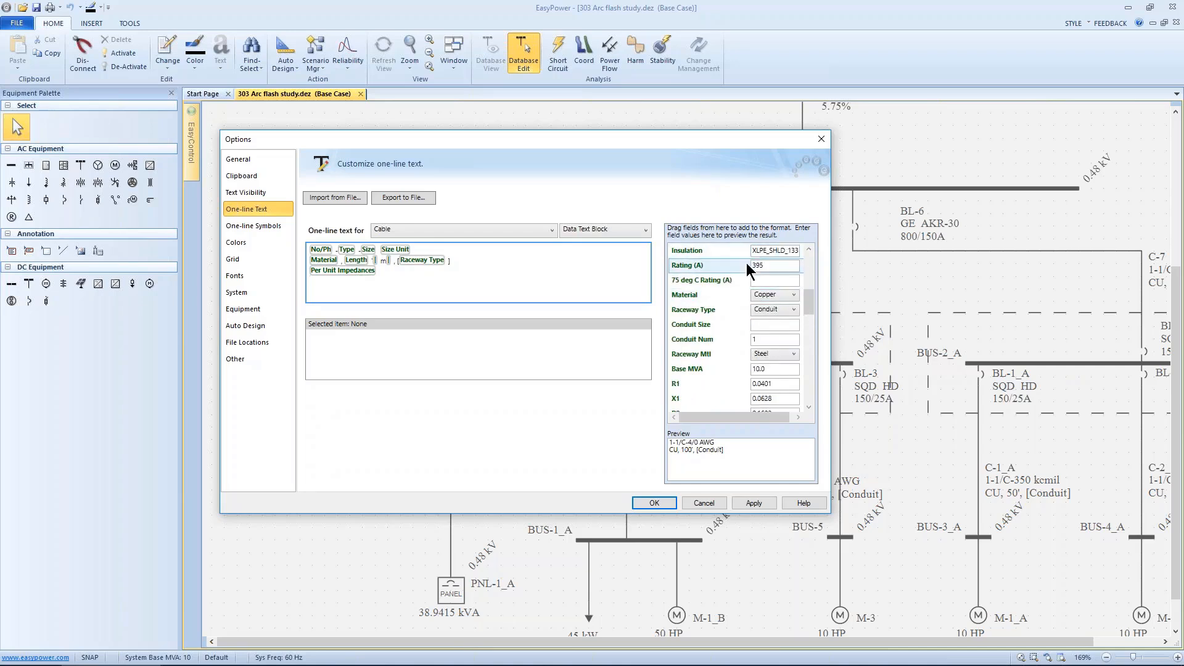
{"action": "left_click_drag", "start_coordinate": [729, 265], "coordinate": [362, 283]}
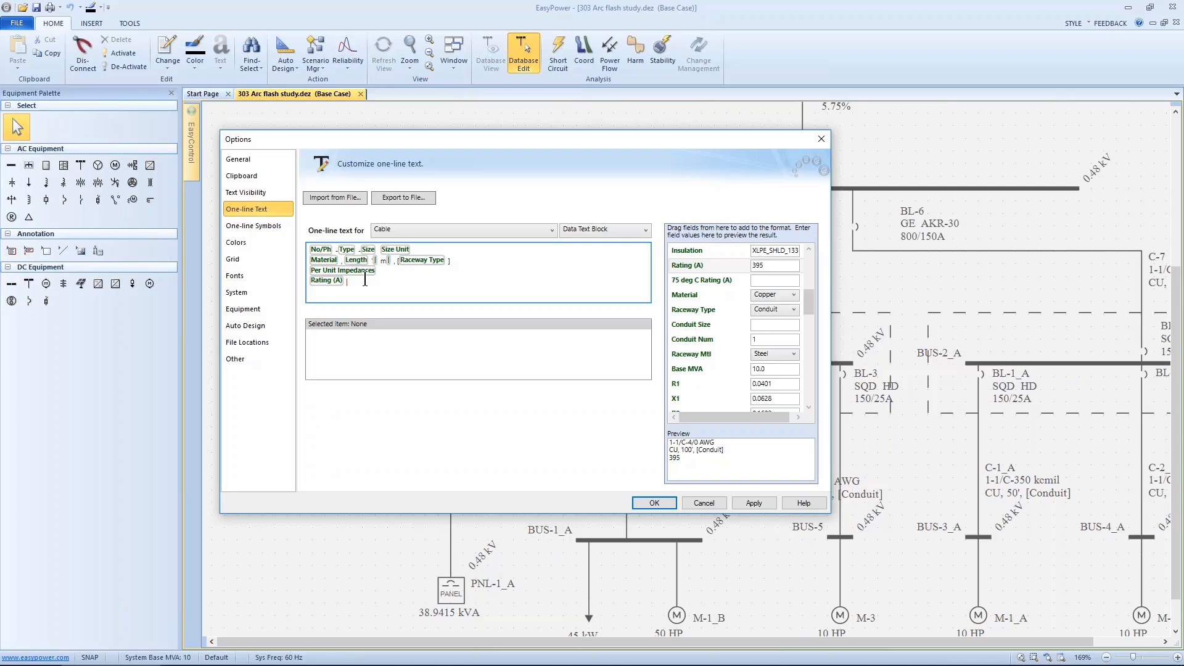
{"action": "type", "text": "Amps"}
{"action": "left_click", "coordinate": [754, 503]}
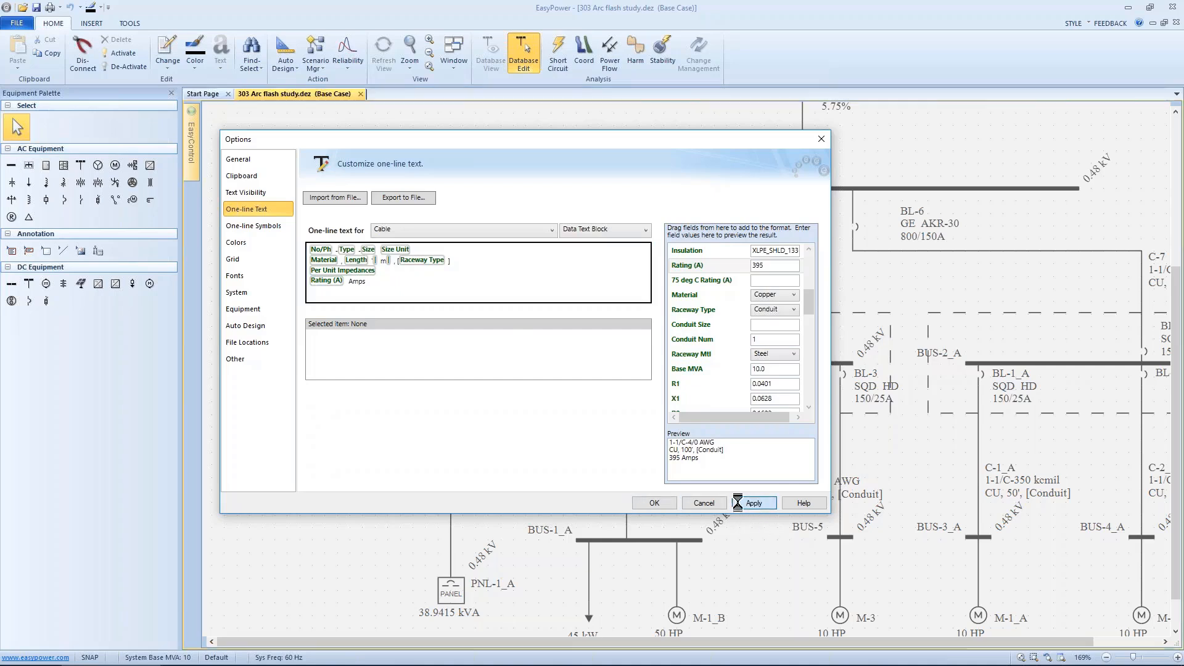
{"action": "left_click", "coordinate": [665, 503]}
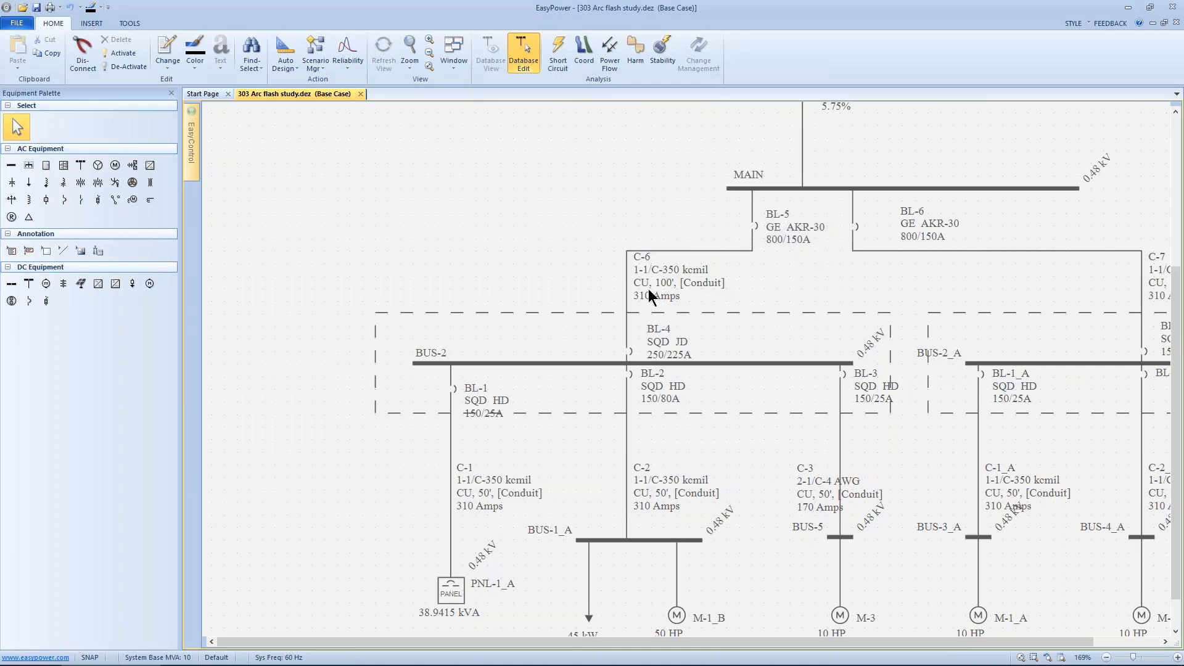
Step: Export the Cable one-line text format to the template file Jimz cable.eztxt, replacing the existing file
{"action": "left_click_drag", "start_coordinate": [574, 397], "coordinate": [527, 290]}
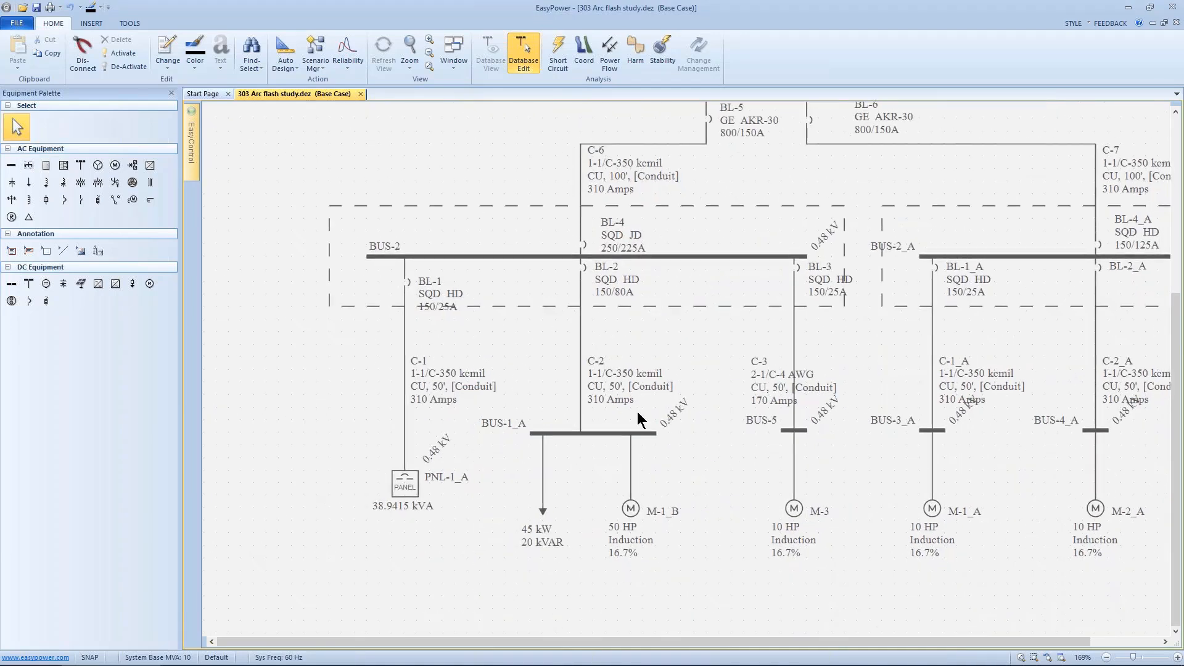
{"action": "left_click_drag", "start_coordinate": [823, 391], "coordinate": [626, 440]}
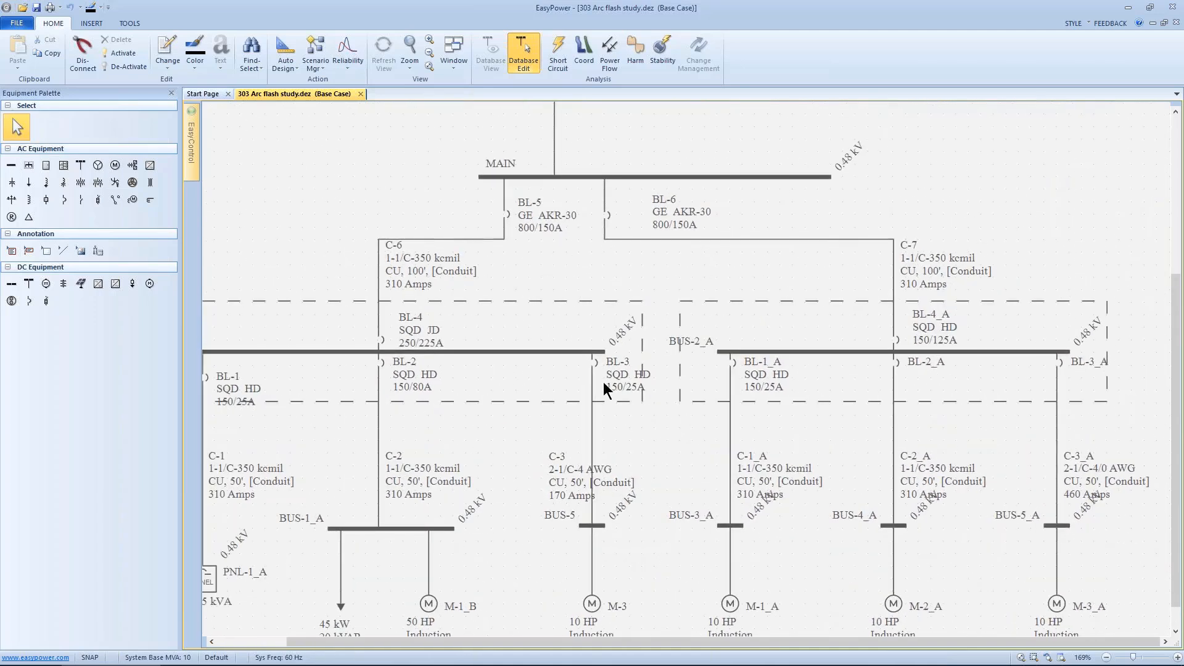
{"action": "left_click_drag", "start_coordinate": [536, 360], "coordinate": [650, 306]}
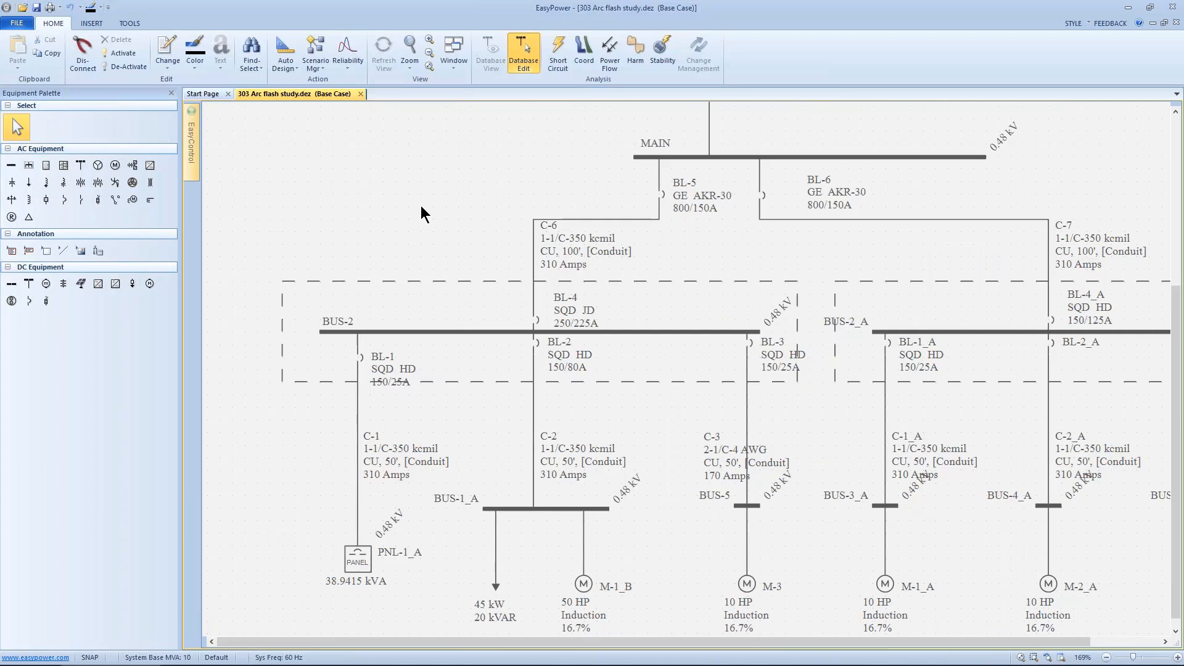
{"action": "right_click", "coordinate": [353, 198]}
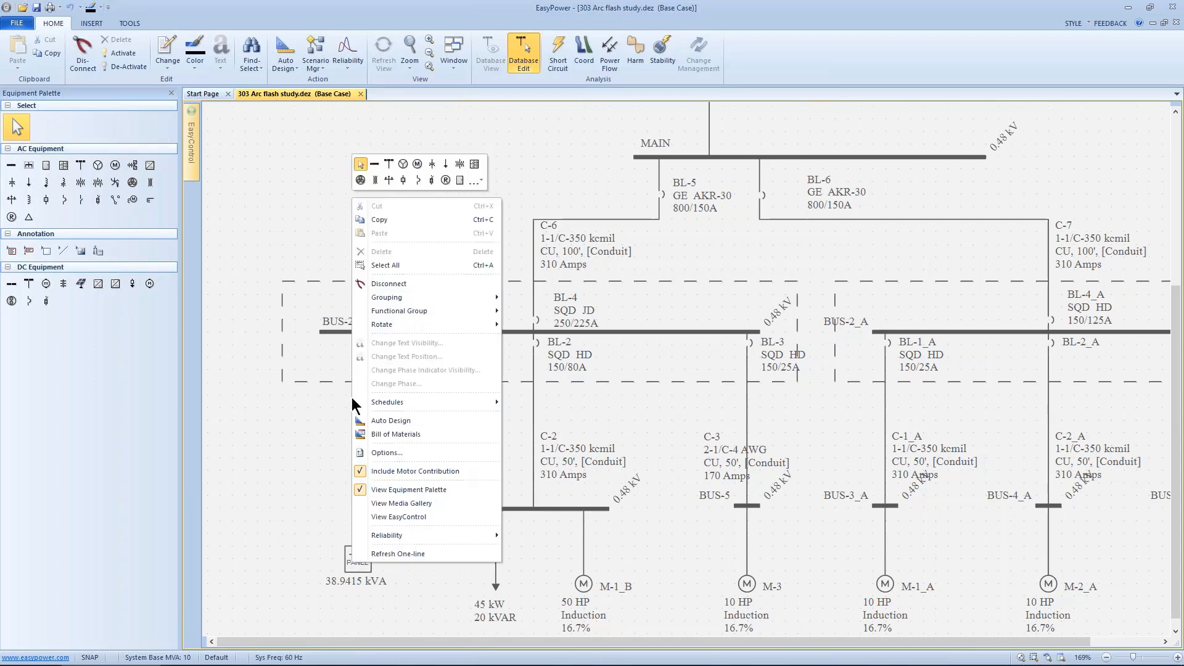
{"action": "left_click", "coordinate": [358, 456]}
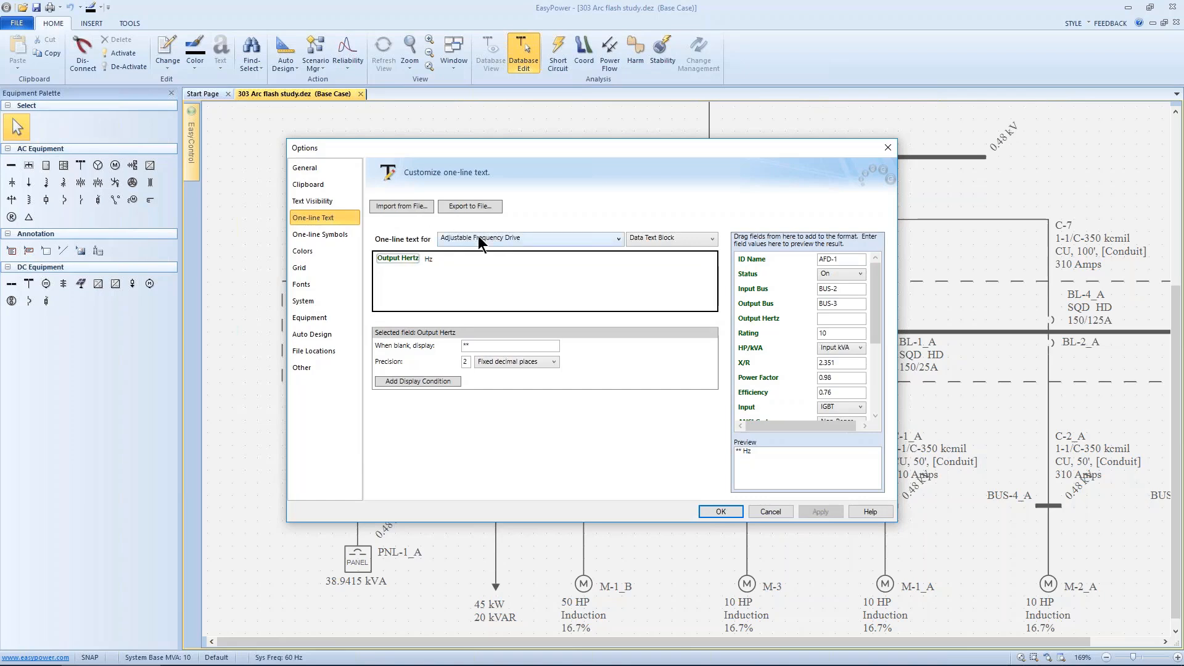
{"action": "left_click", "coordinate": [553, 238]}
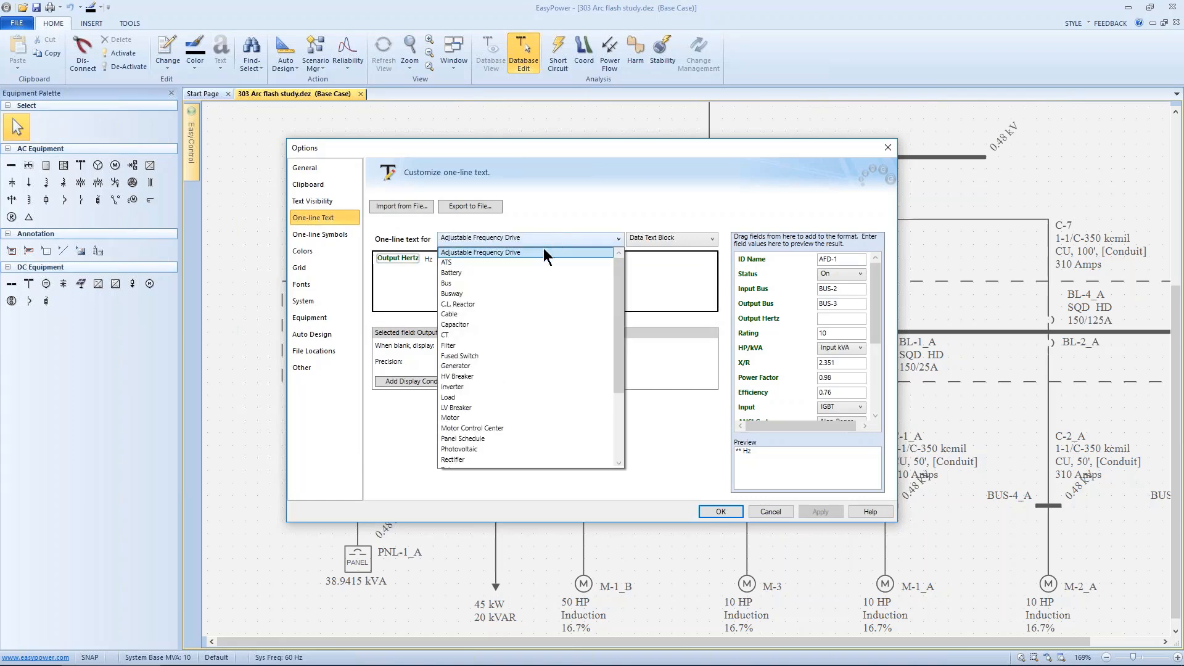
{"action": "left_click", "coordinate": [463, 314]}
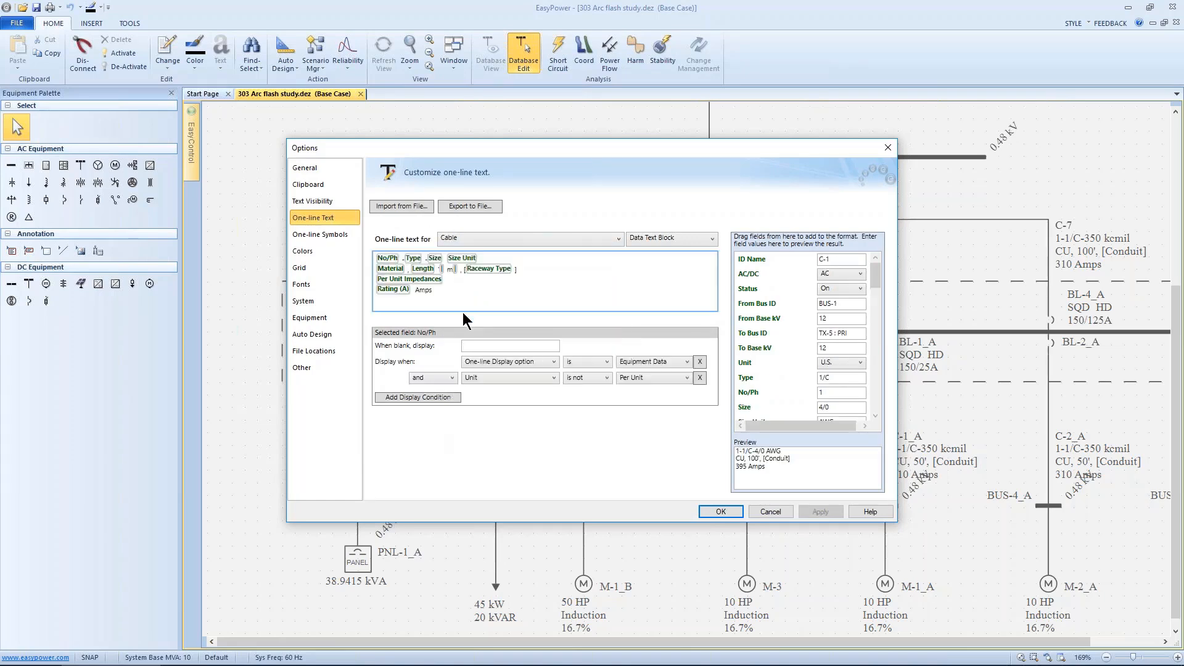
{"action": "left_click", "coordinate": [461, 208]}
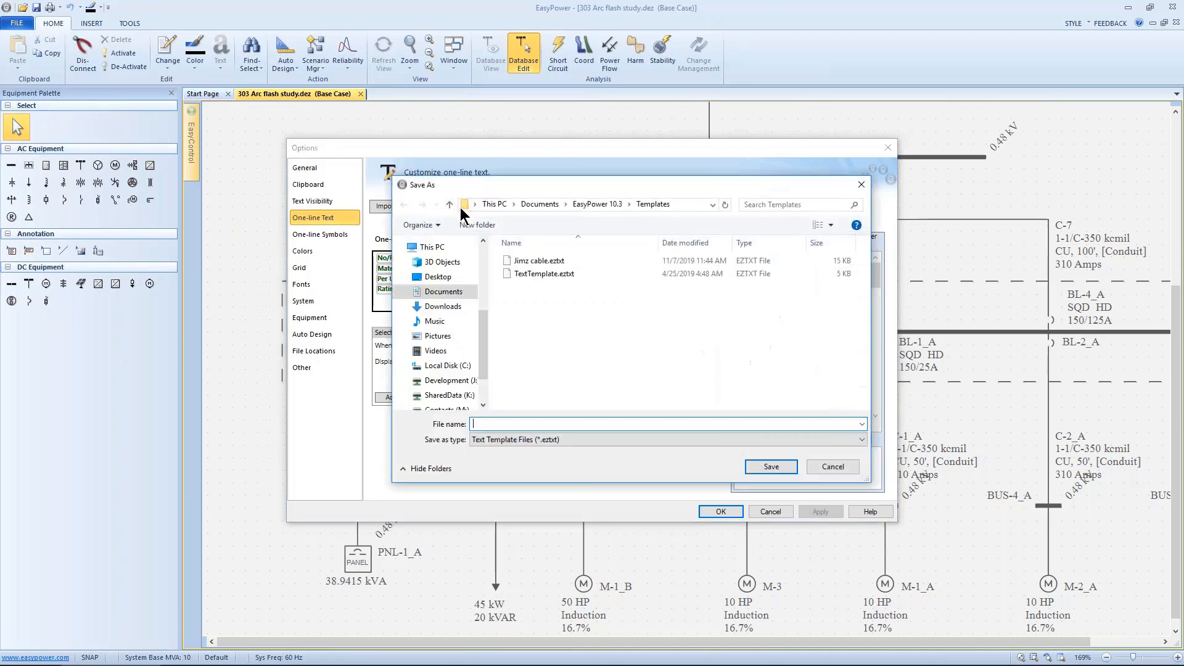
{"action": "left_click", "coordinate": [509, 261]}
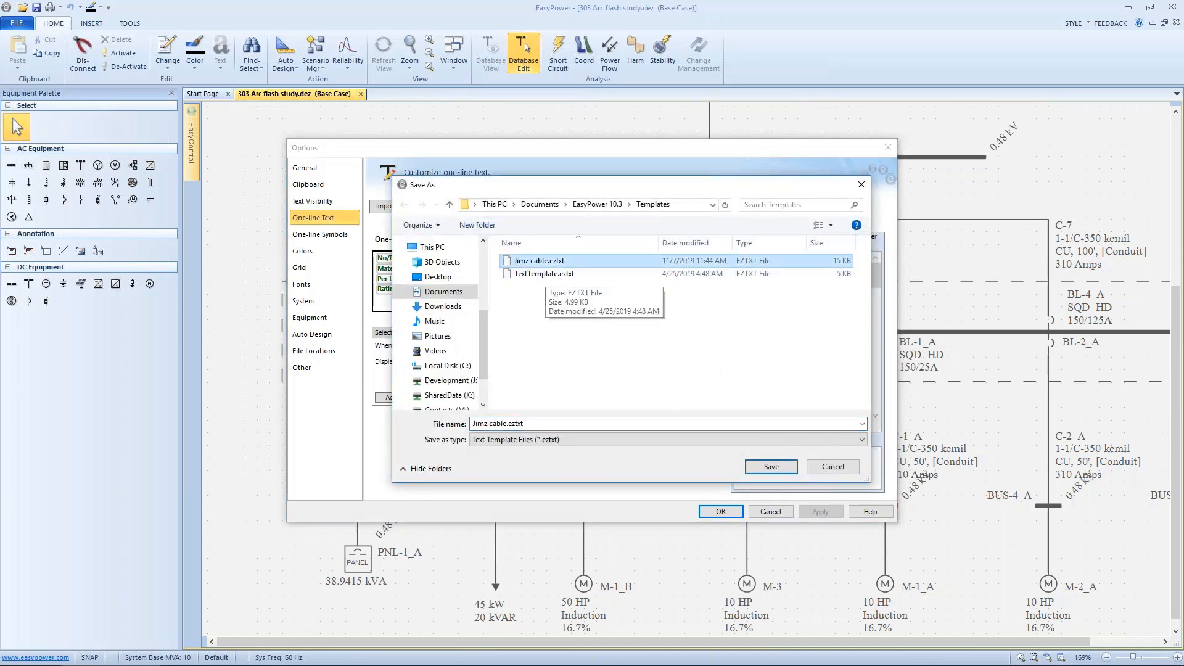
{"action": "left_click", "coordinate": [761, 465]}
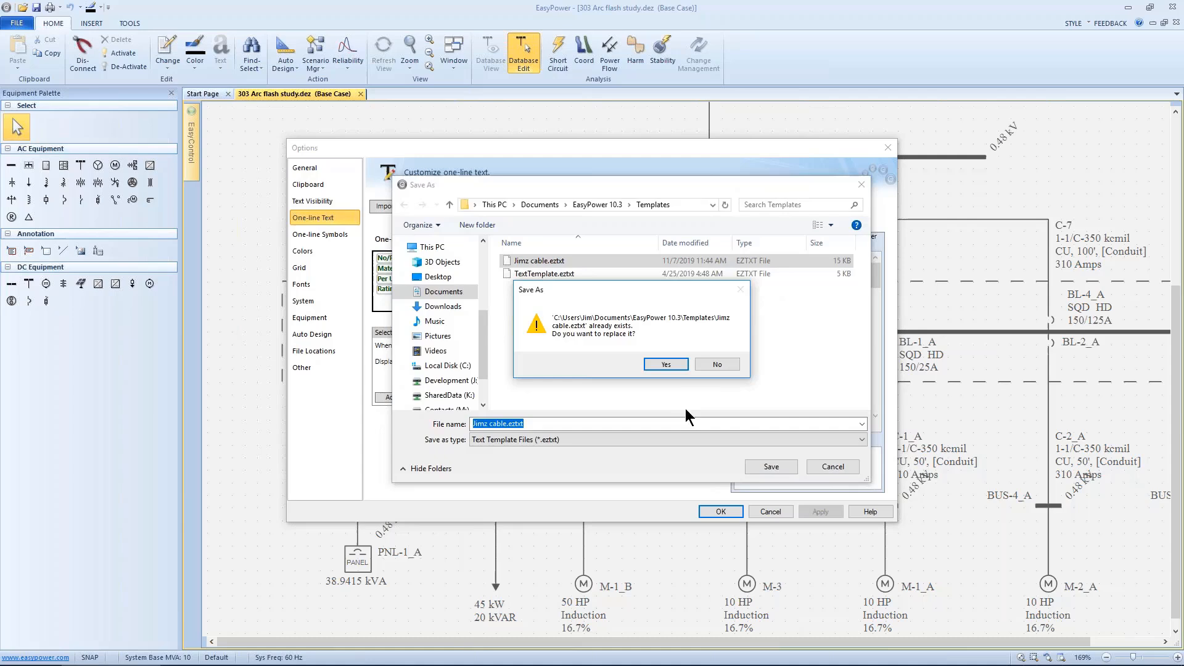
{"action": "left_click", "coordinate": [663, 365]}
Step: Import the TextTemplate.eztxt text template file into the one-line text options and apply it
{"action": "left_click", "coordinate": [425, 205]}
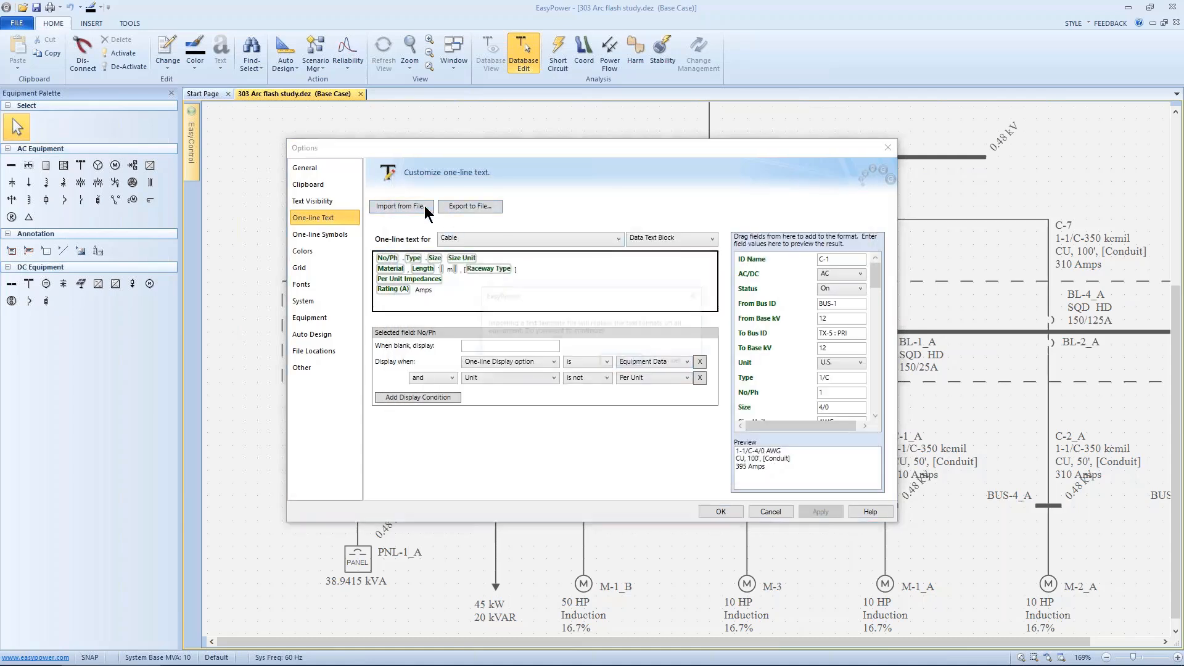
{"action": "left_click", "coordinate": [615, 364]}
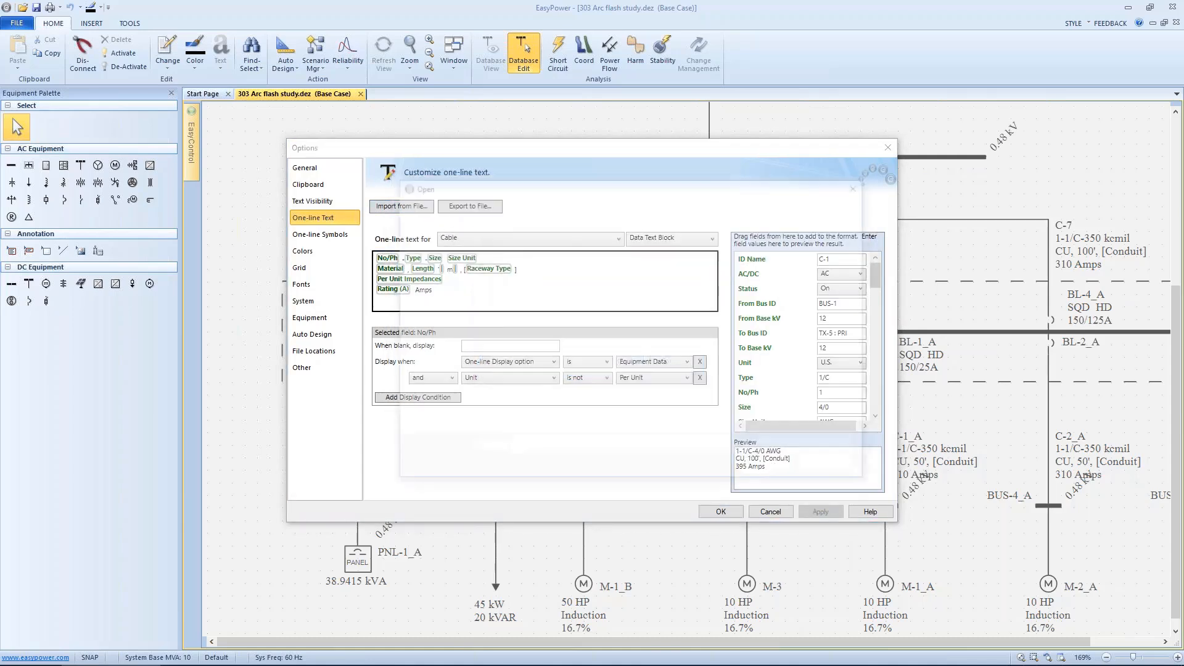
{"action": "left_click", "coordinate": [546, 274]}
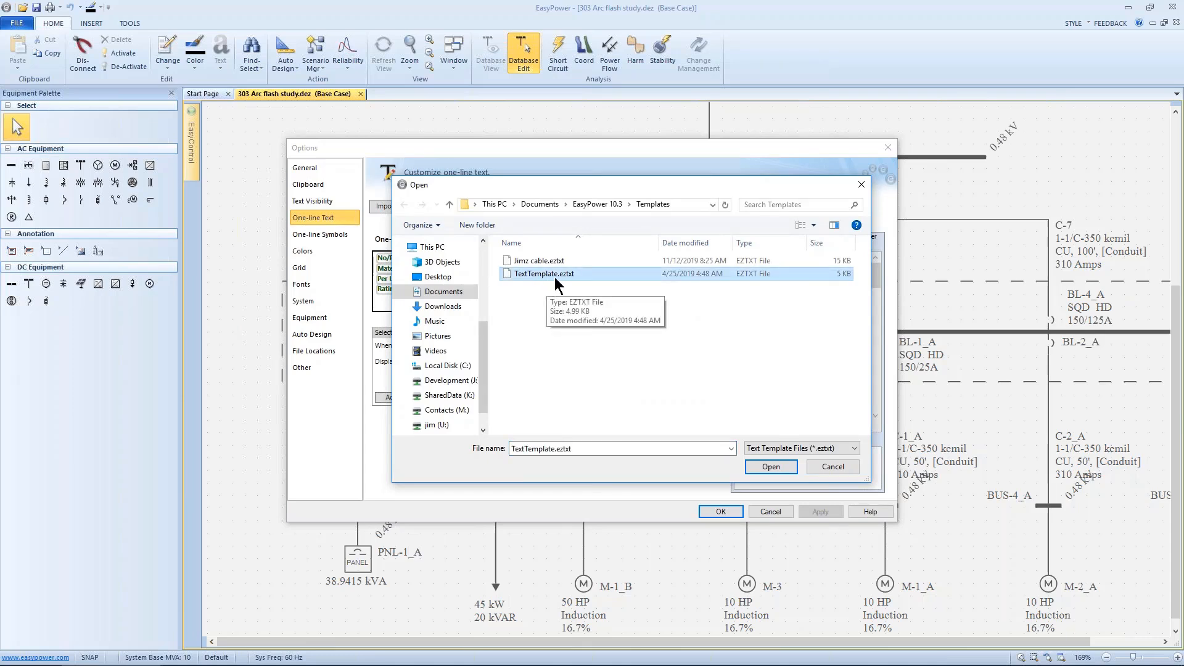
{"action": "left_click", "coordinate": [760, 465]}
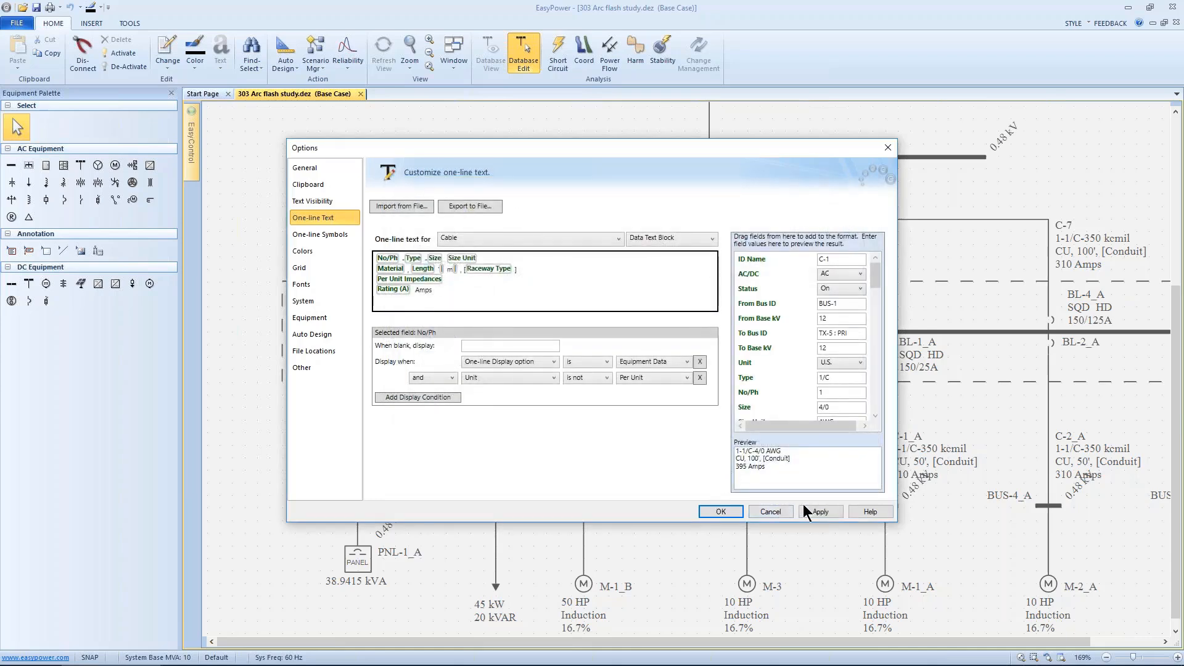
{"action": "left_click", "coordinate": [804, 506]}
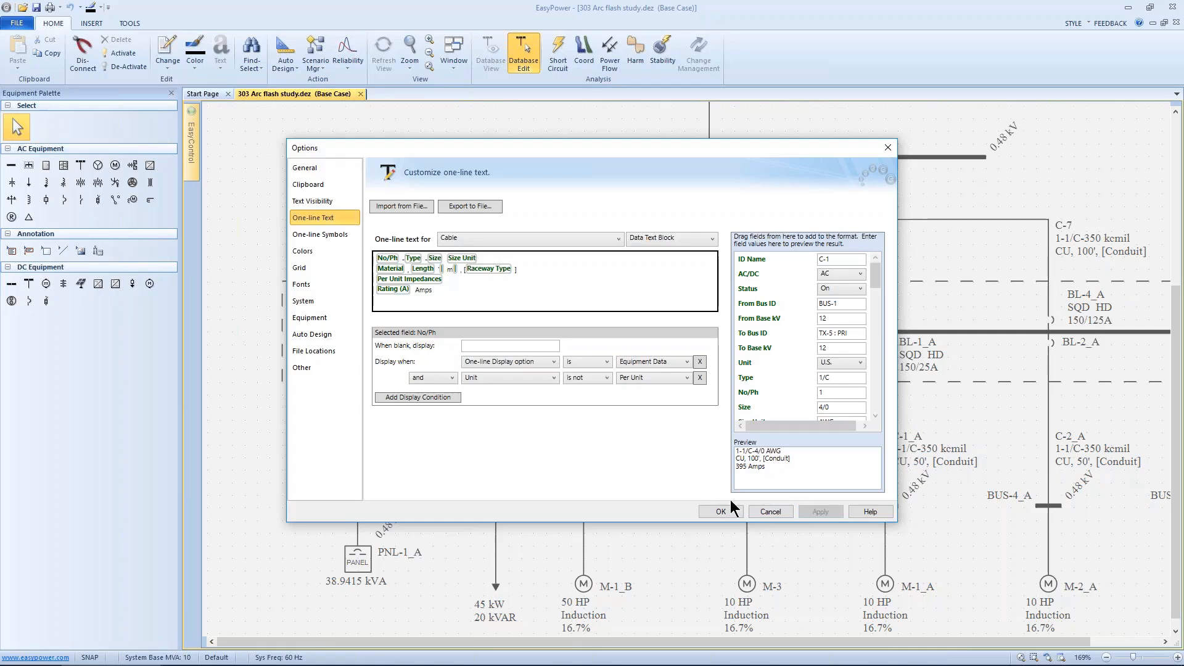
{"action": "left_click", "coordinate": [717, 510]}
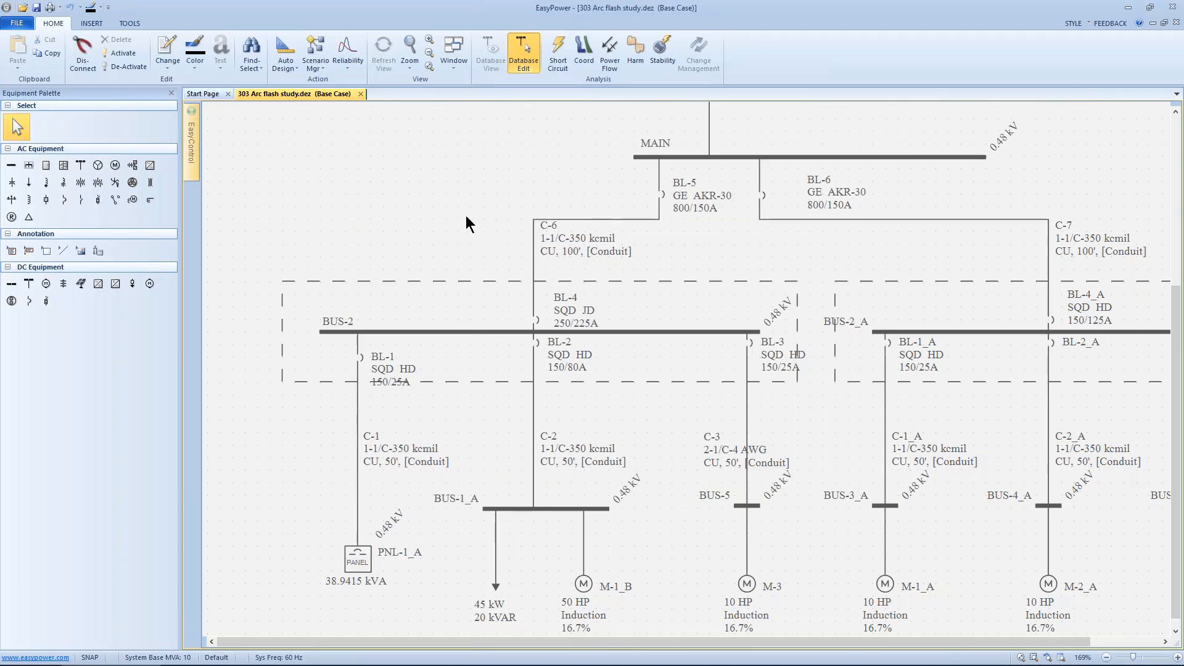
Step: Import the Jimz cable.eztxt text template into the one-line text options, replacing all formats, and apply it
{"action": "right_click", "coordinate": [365, 179]}
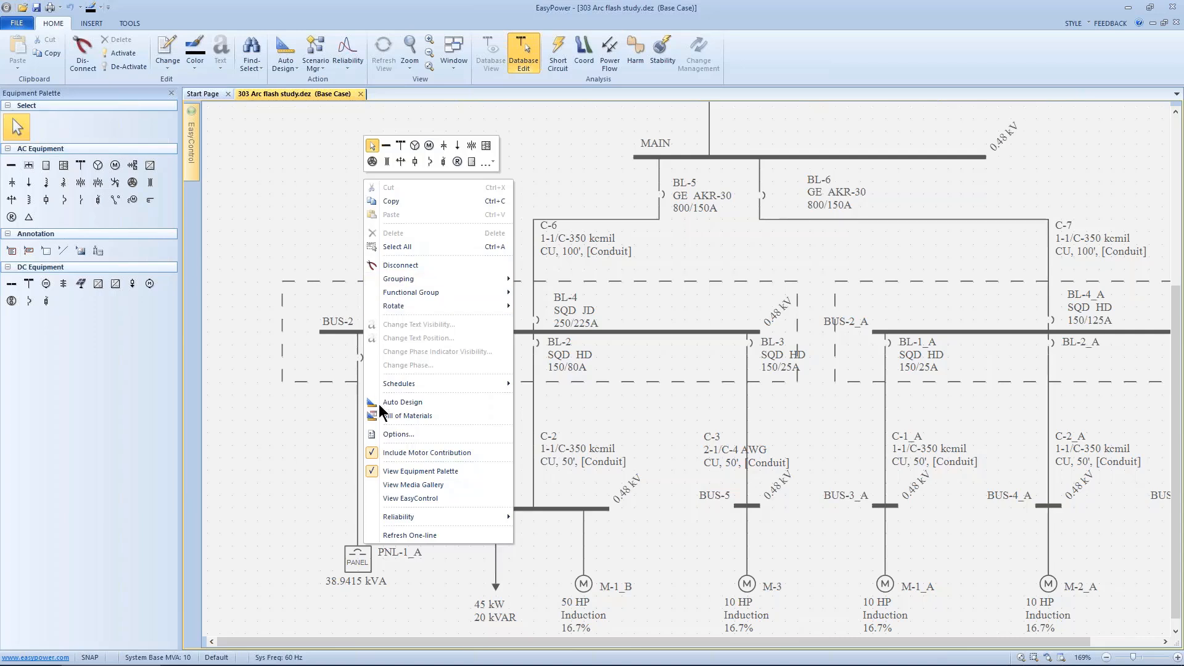
{"action": "left_click", "coordinate": [386, 434]}
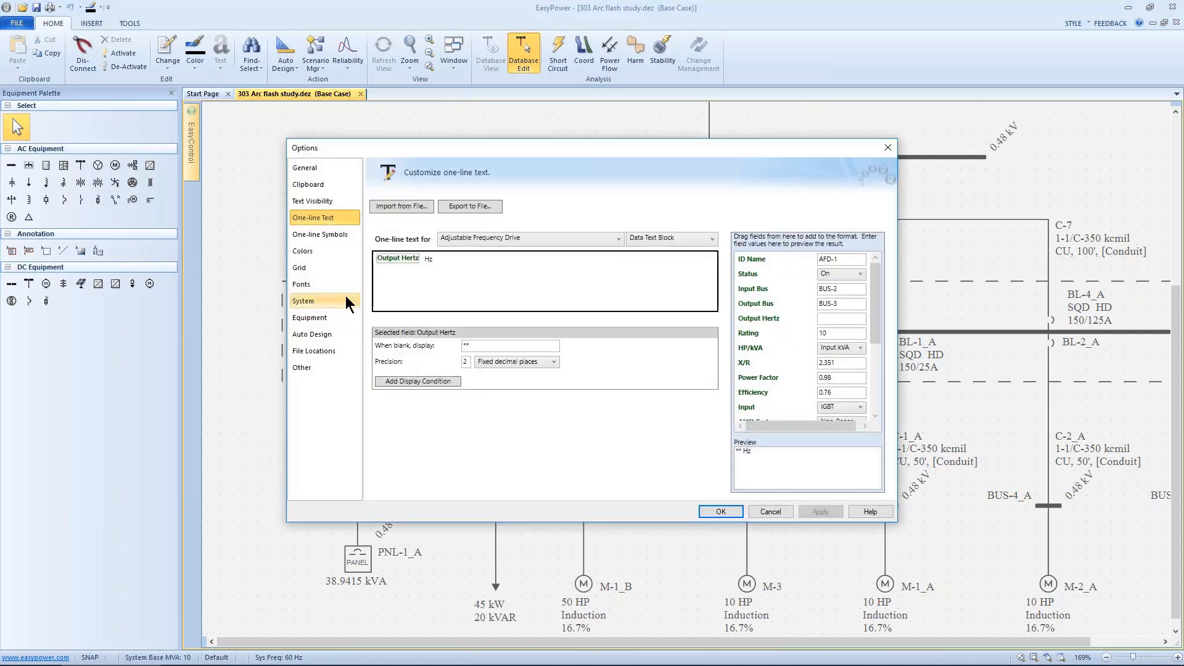
{"action": "left_click", "coordinate": [425, 210]}
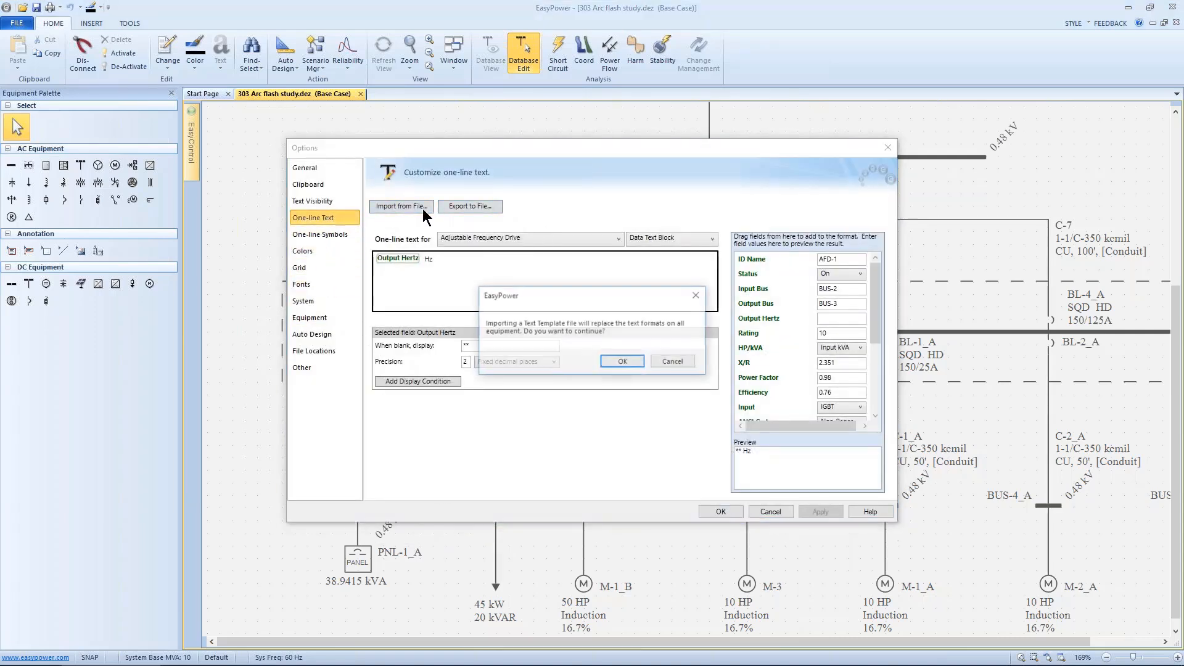
{"action": "left_click", "coordinate": [621, 362]}
{"action": "left_click", "coordinate": [540, 261]}
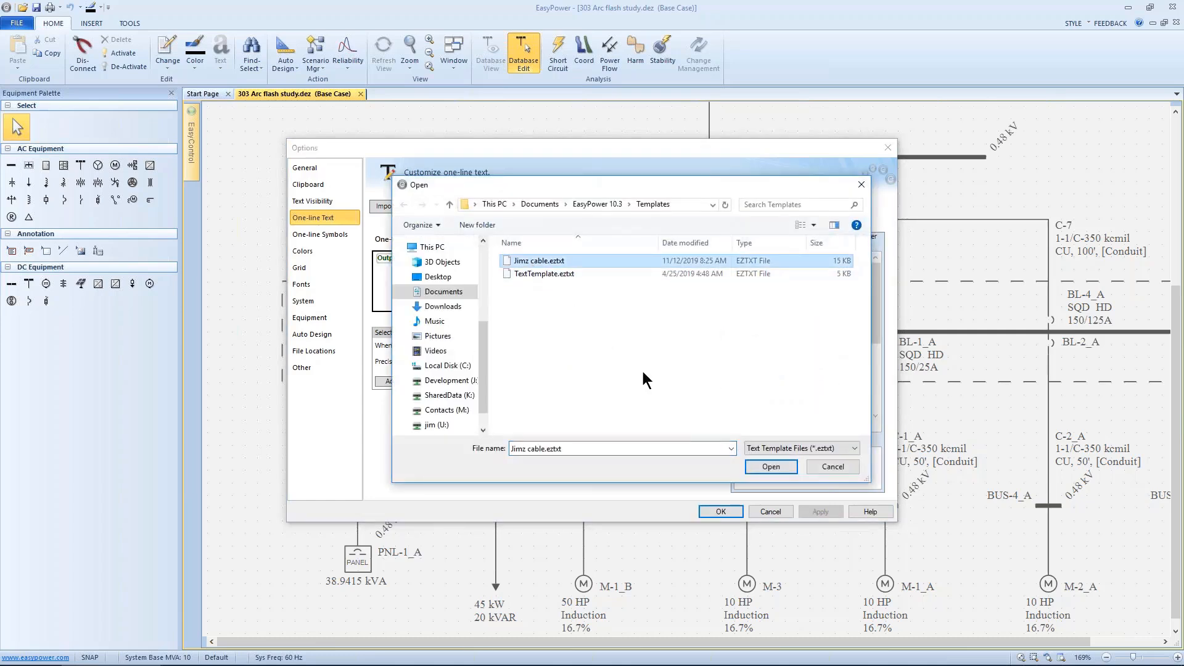
{"action": "left_click", "coordinate": [755, 463]}
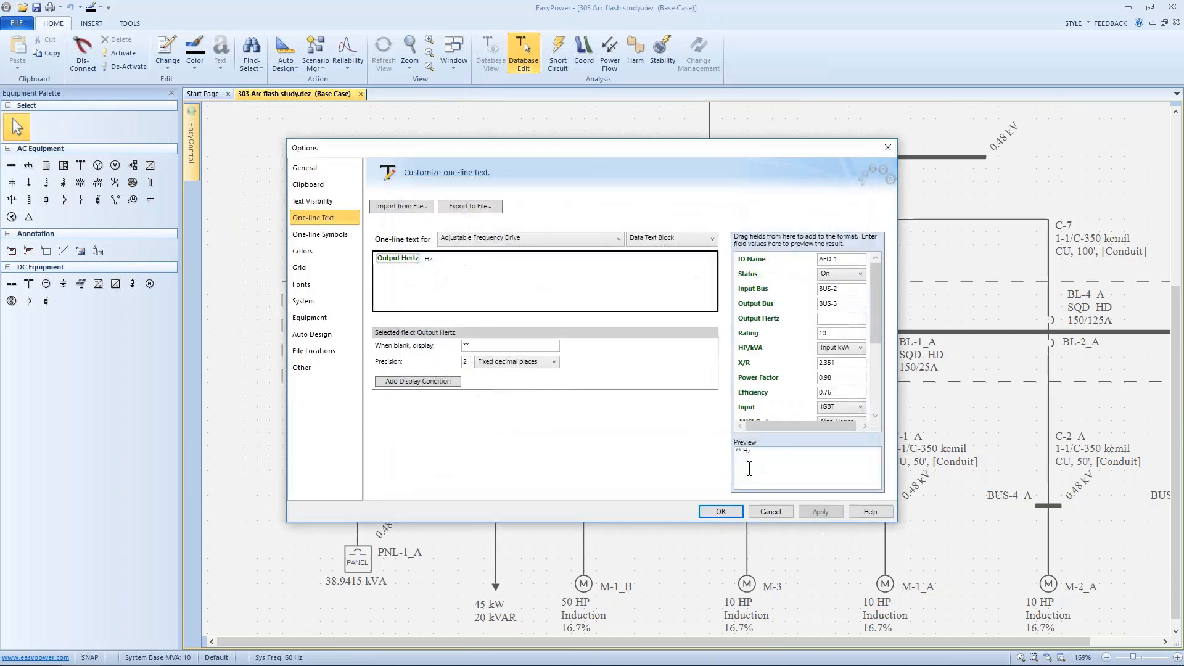
{"action": "left_click", "coordinate": [720, 512]}
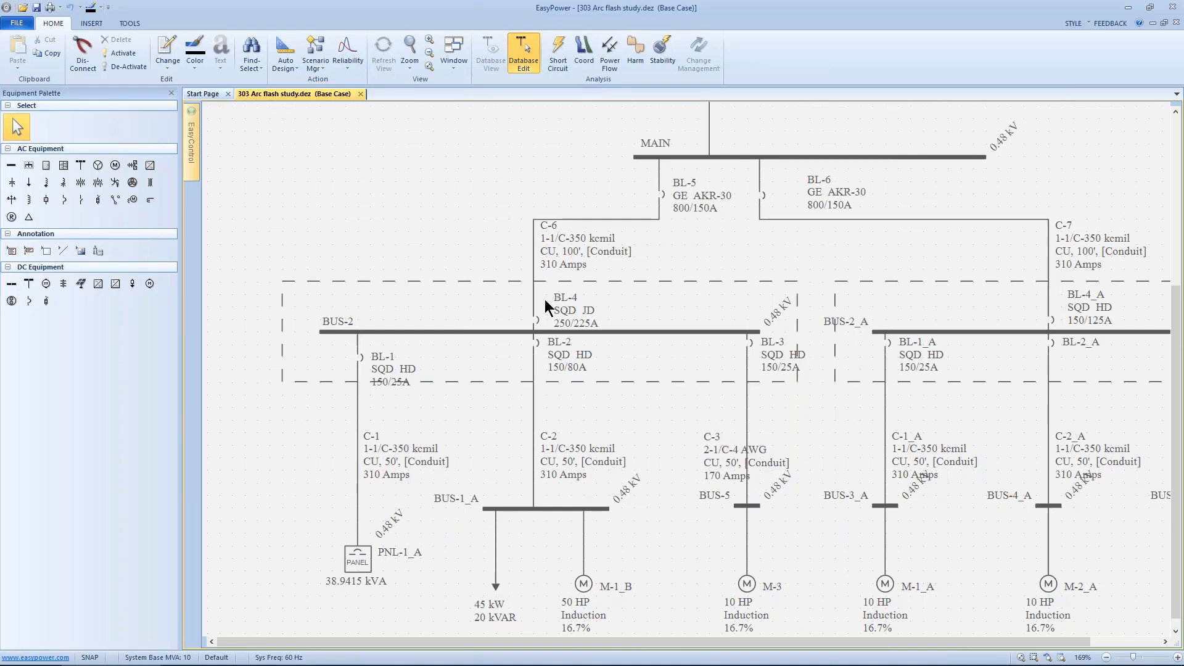
{"action": "scroll", "coordinate": [546, 303], "scroll_direction": "down", "scroll_amount": 2}
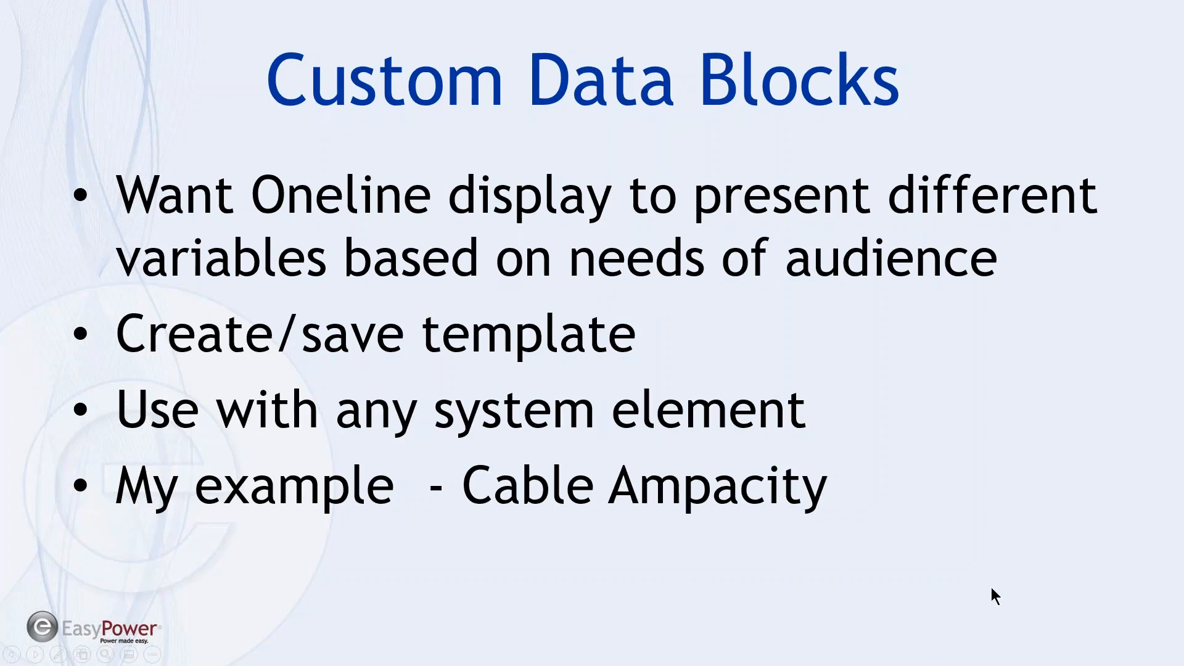
{"action": "key", "text": "Right"}
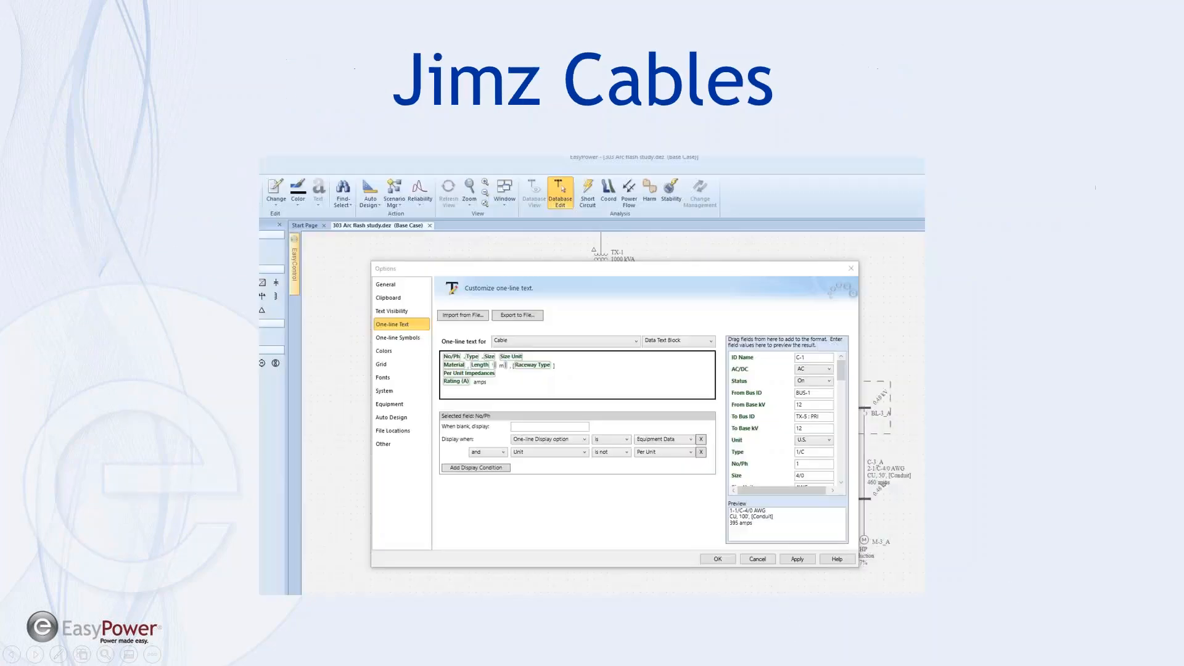
{"action": "key", "text": "Right"}
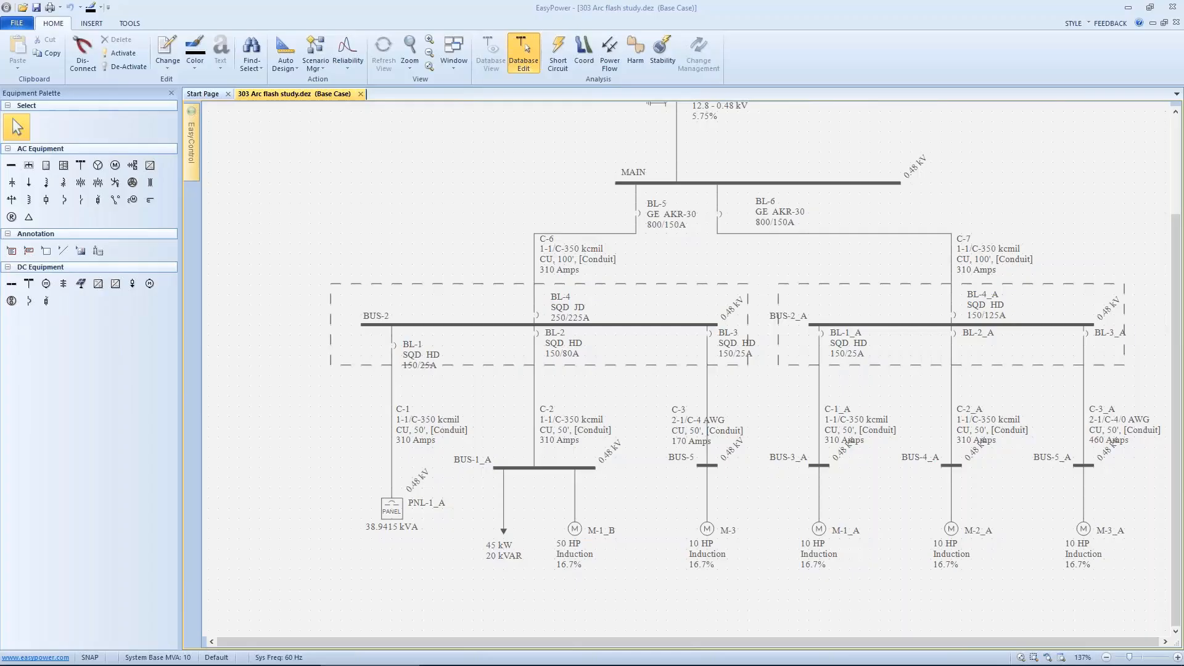
Step: Enable auto-calculate fields for equipment dialogs and spreadsheets in the general options, consulting its help topic before confirming
{"action": "right_click", "coordinate": [316, 169]}
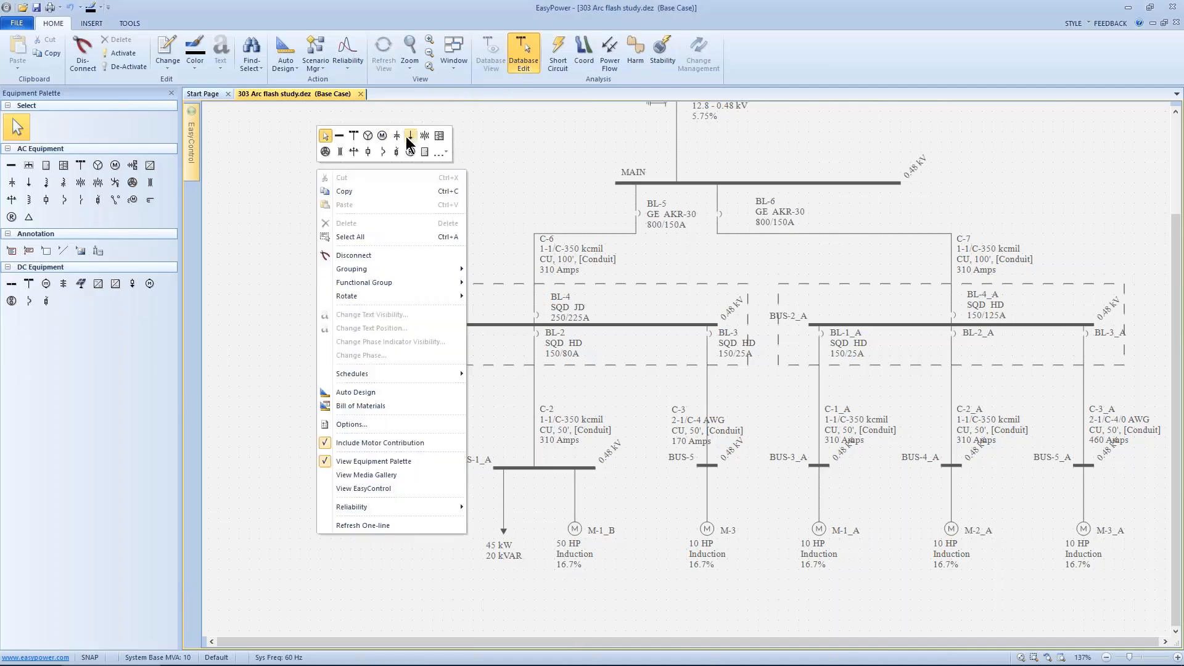
{"action": "left_click", "coordinate": [348, 425]}
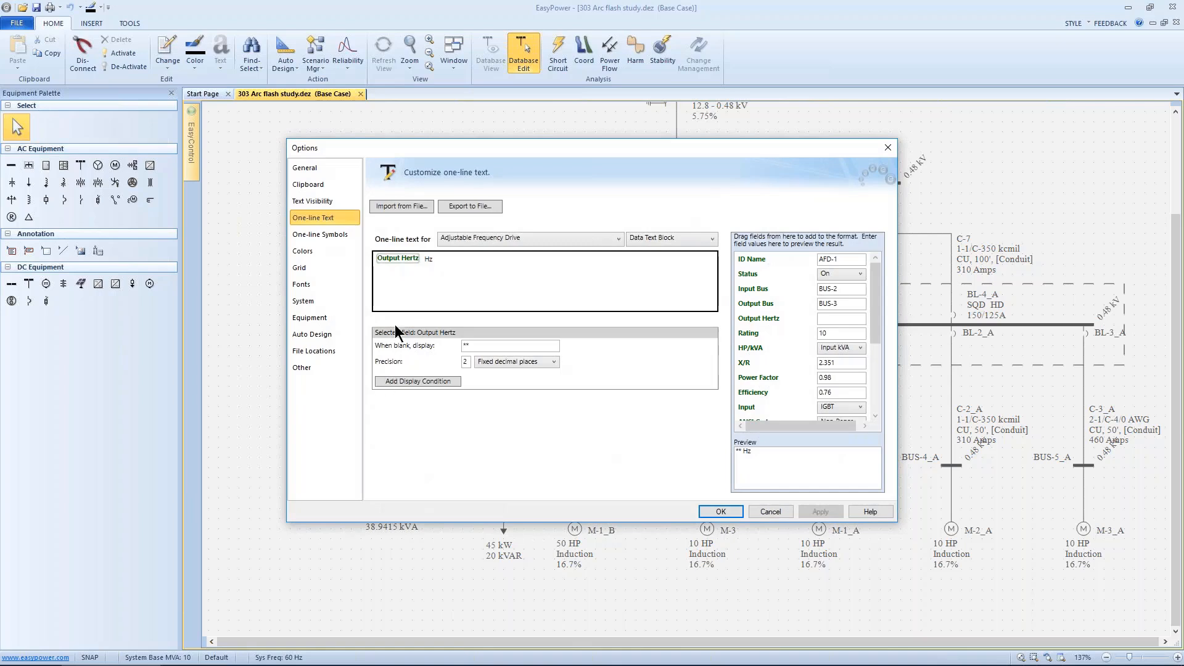
{"action": "left_click", "coordinate": [312, 173]}
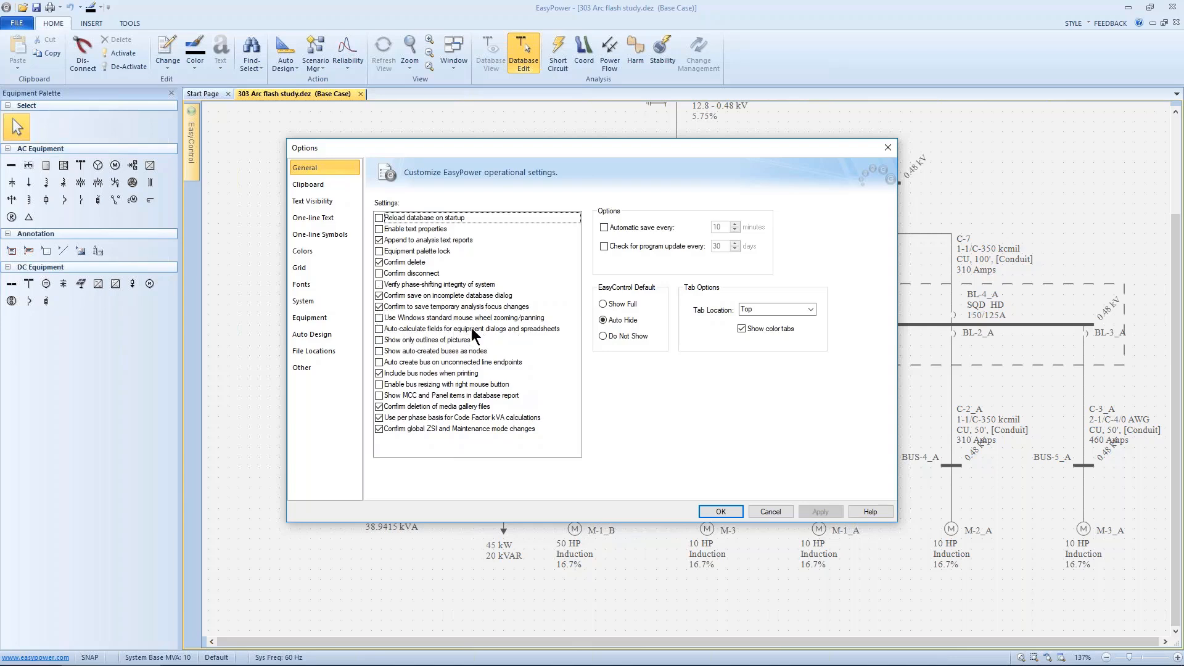
{"action": "left_click", "coordinate": [380, 328]}
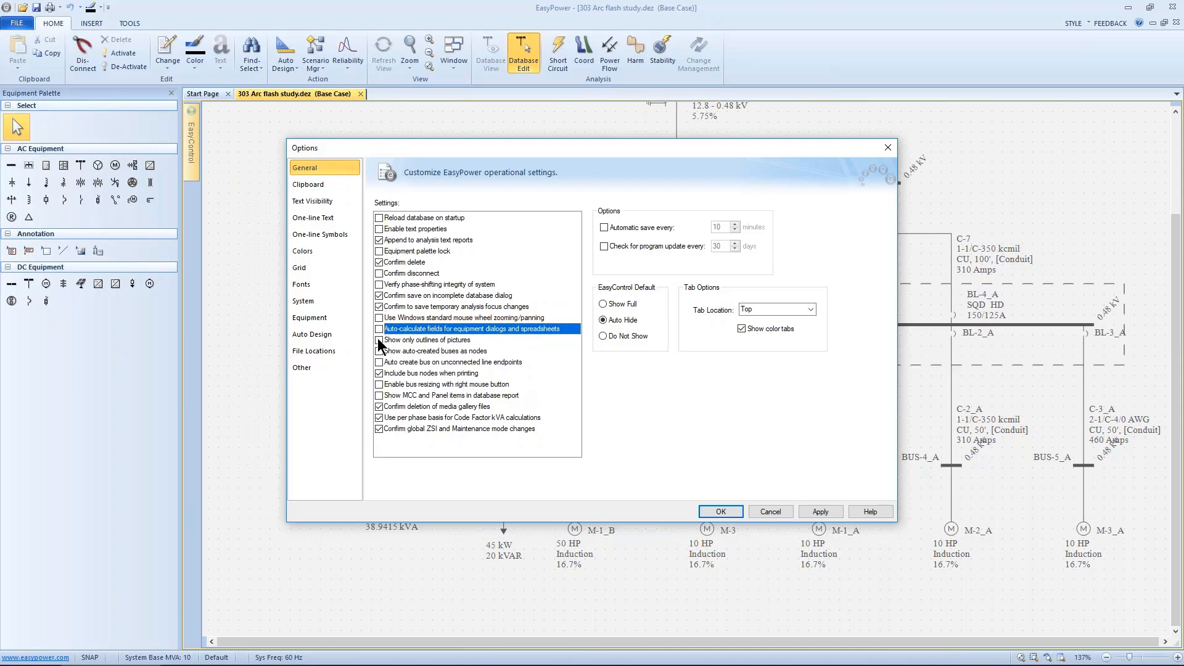
{"action": "left_click", "coordinate": [858, 512]}
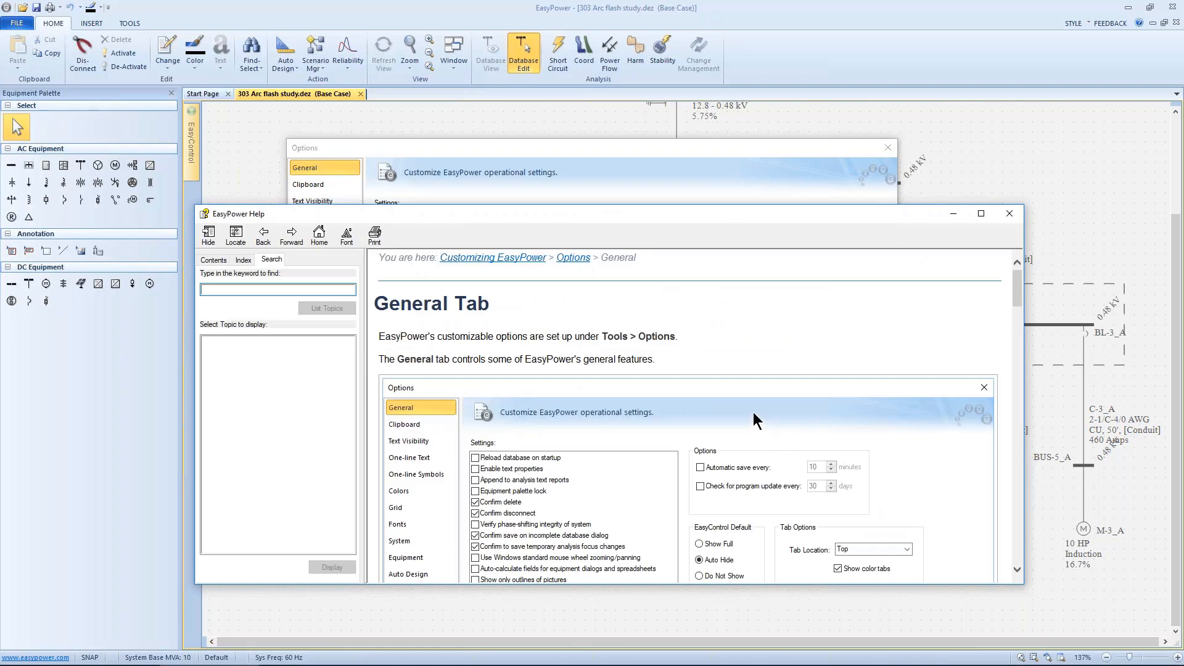
{"action": "scroll", "coordinate": [747, 414], "scroll_direction": "down", "scroll_amount": 10}
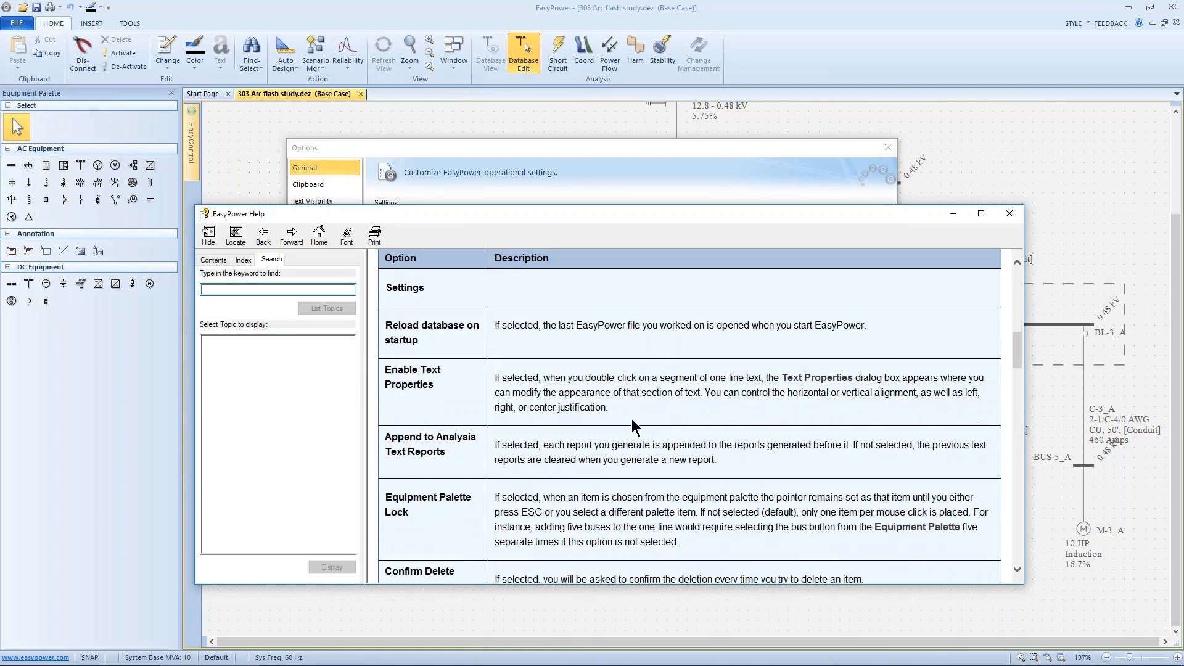
{"action": "scroll", "coordinate": [583, 429], "scroll_direction": "down", "scroll_amount": 8}
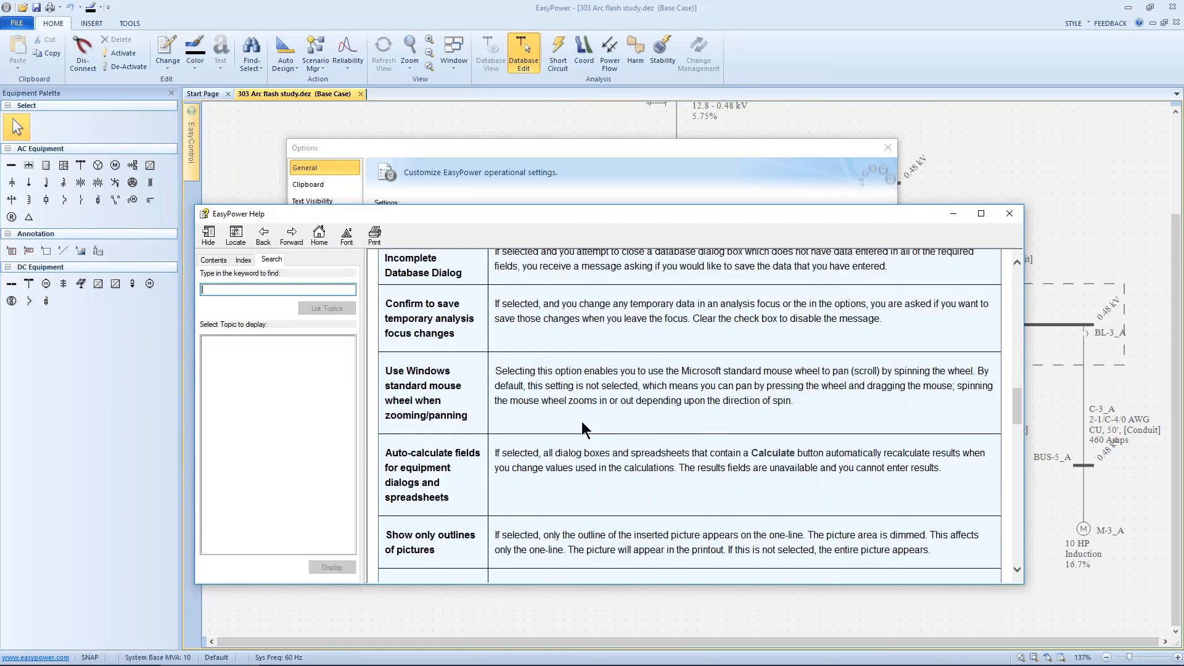
{"action": "scroll", "coordinate": [648, 395], "scroll_direction": "down", "scroll_amount": 3}
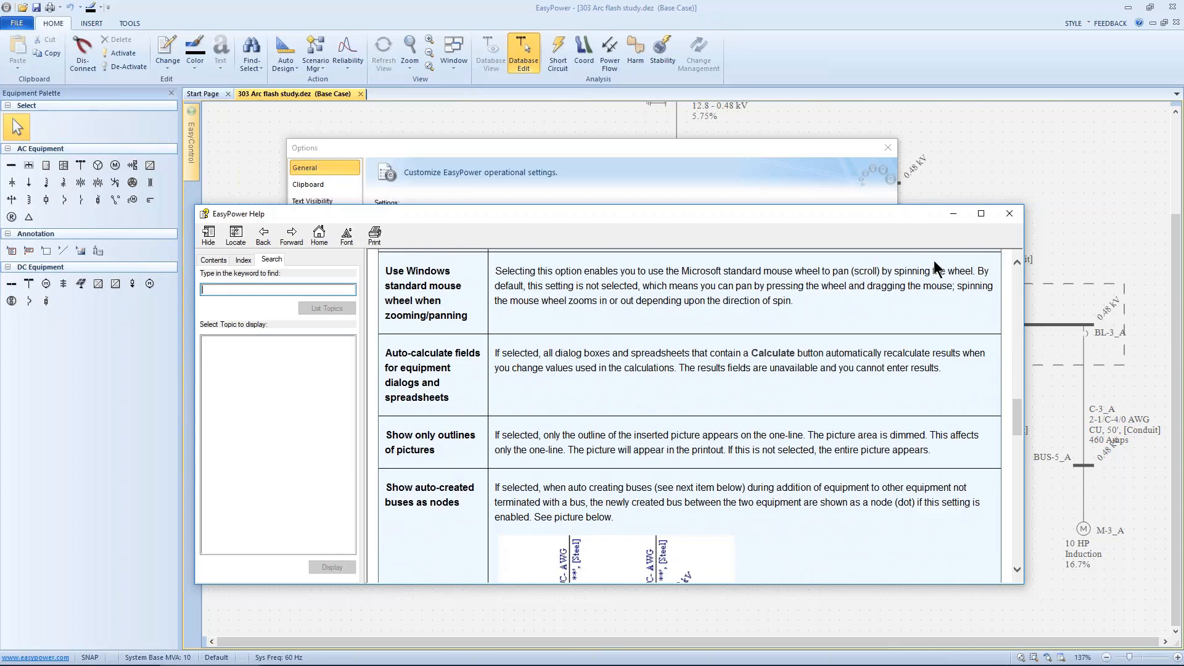
{"action": "left_click", "coordinate": [1007, 214]}
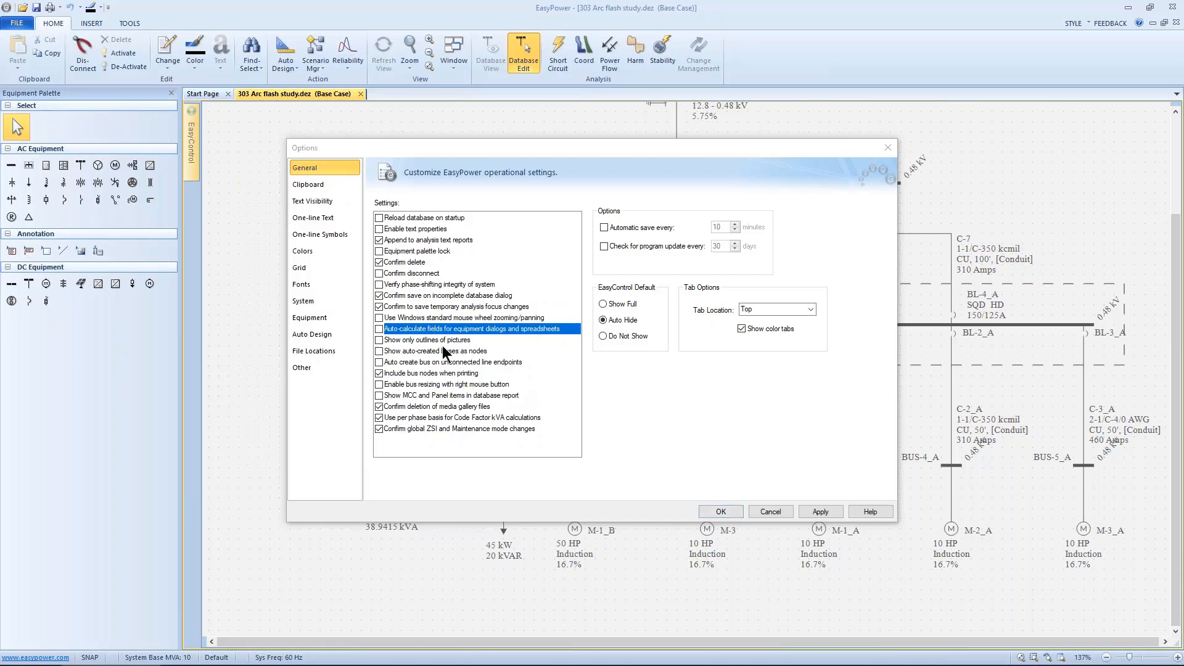
{"action": "left_click", "coordinate": [719, 511]}
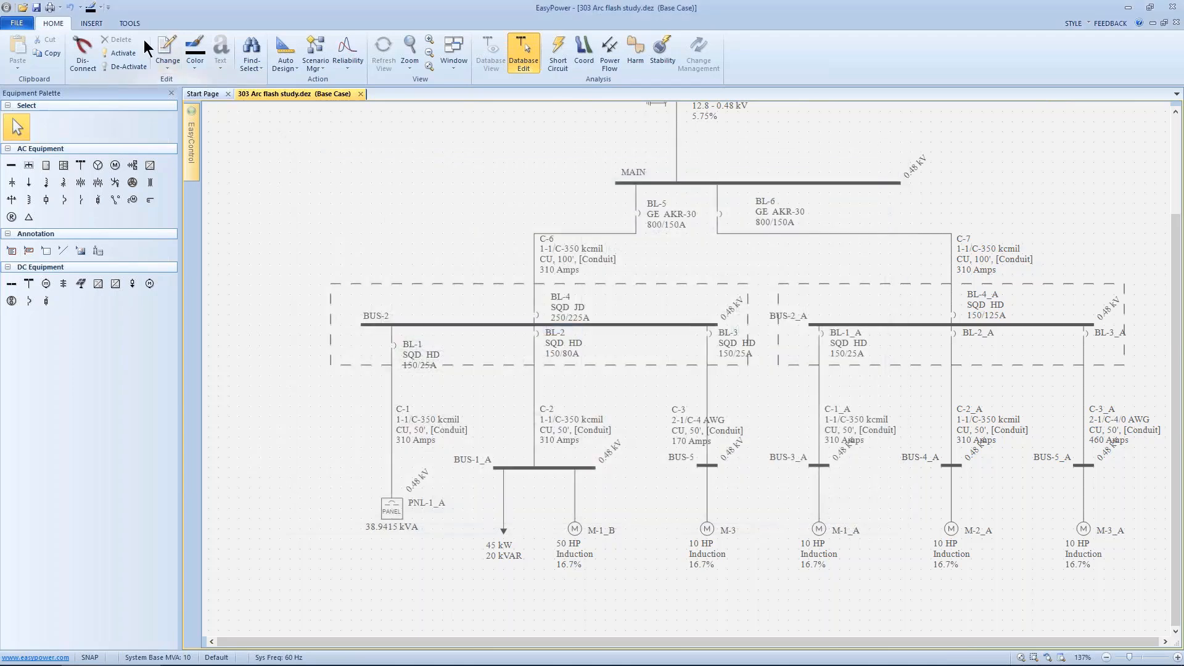
{"action": "left_click", "coordinate": [130, 23]}
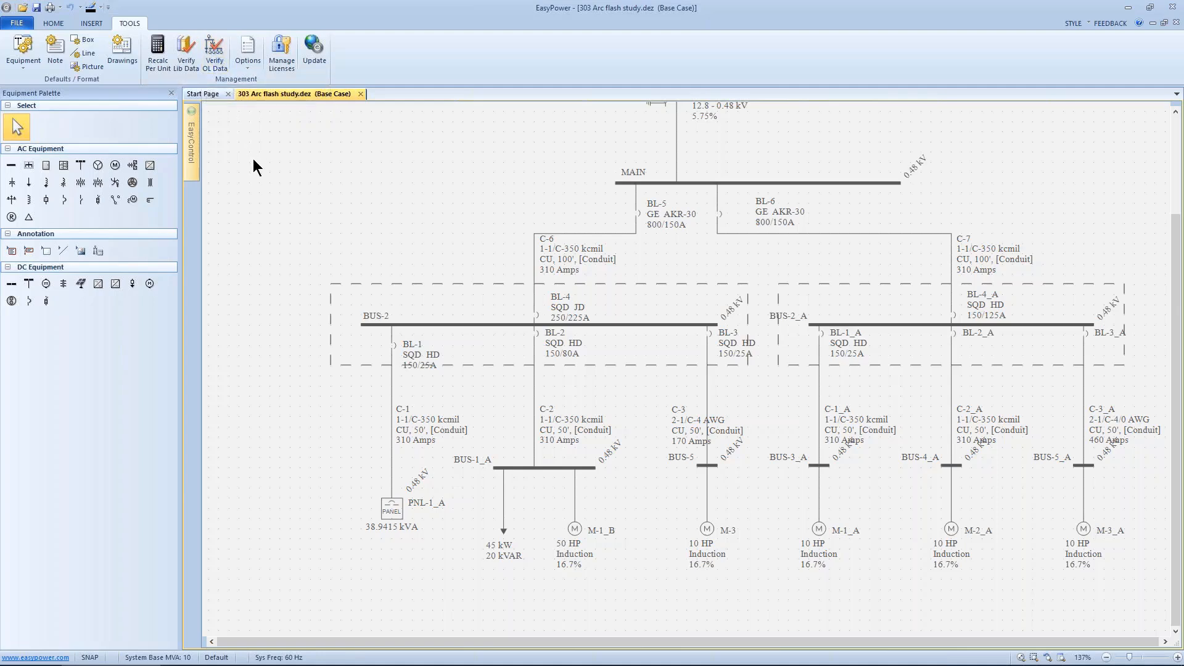
{"action": "left_click", "coordinate": [60, 23]}
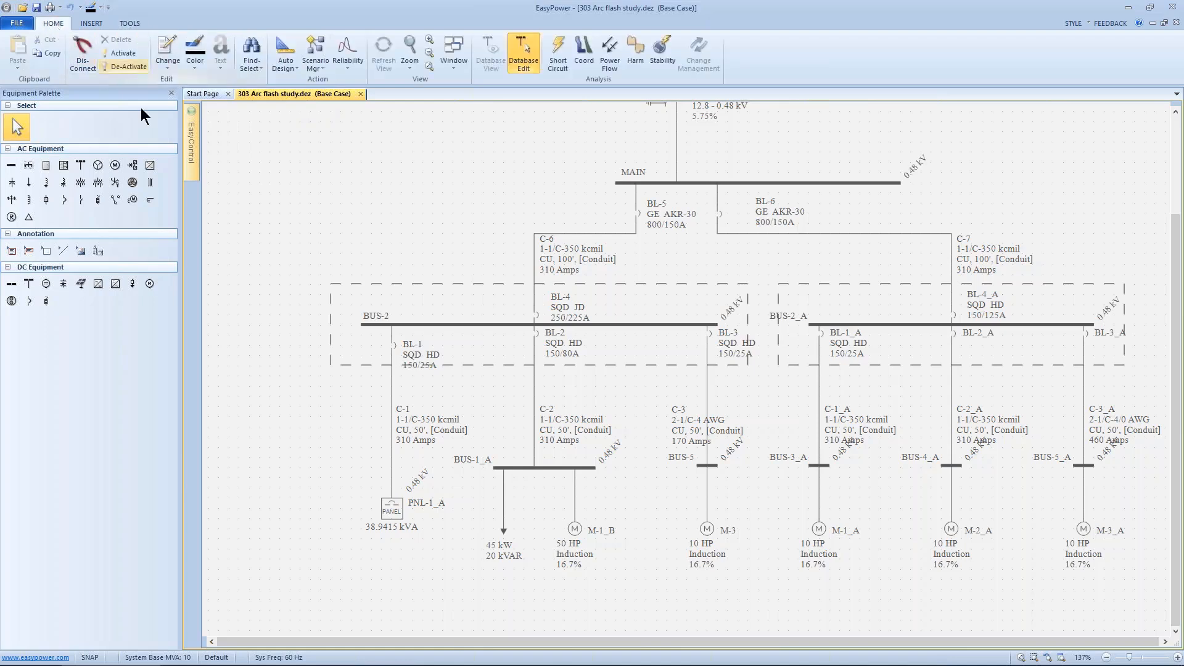
{"action": "right_click", "coordinate": [316, 209]}
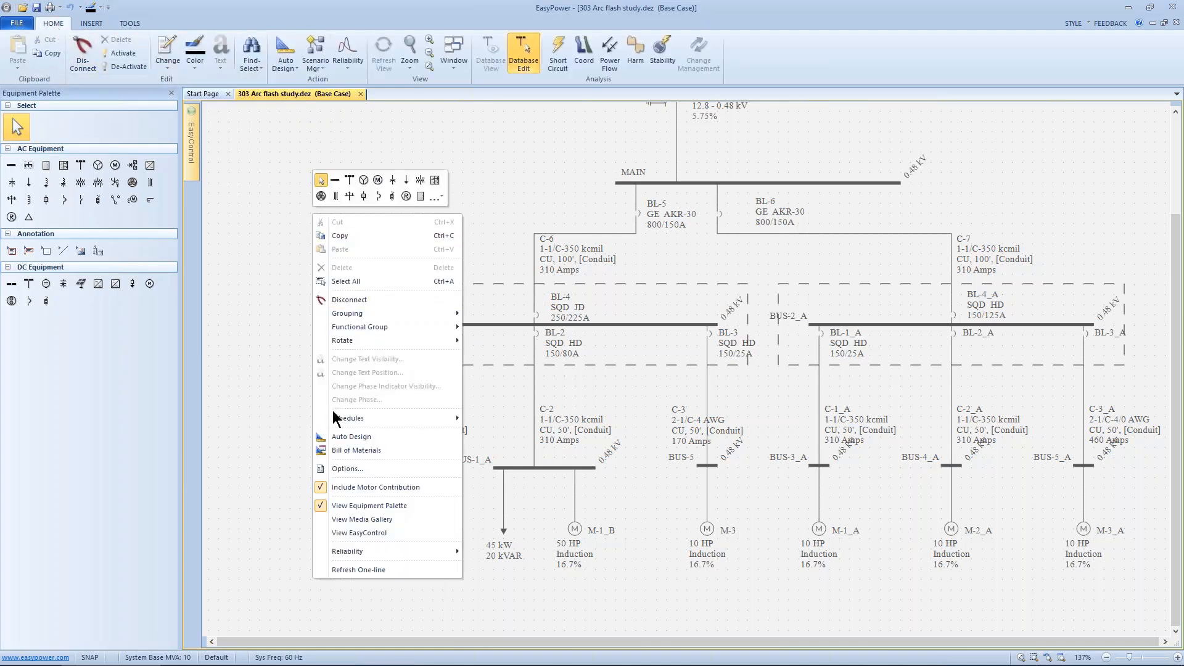
{"action": "left_click", "coordinate": [291, 237]}
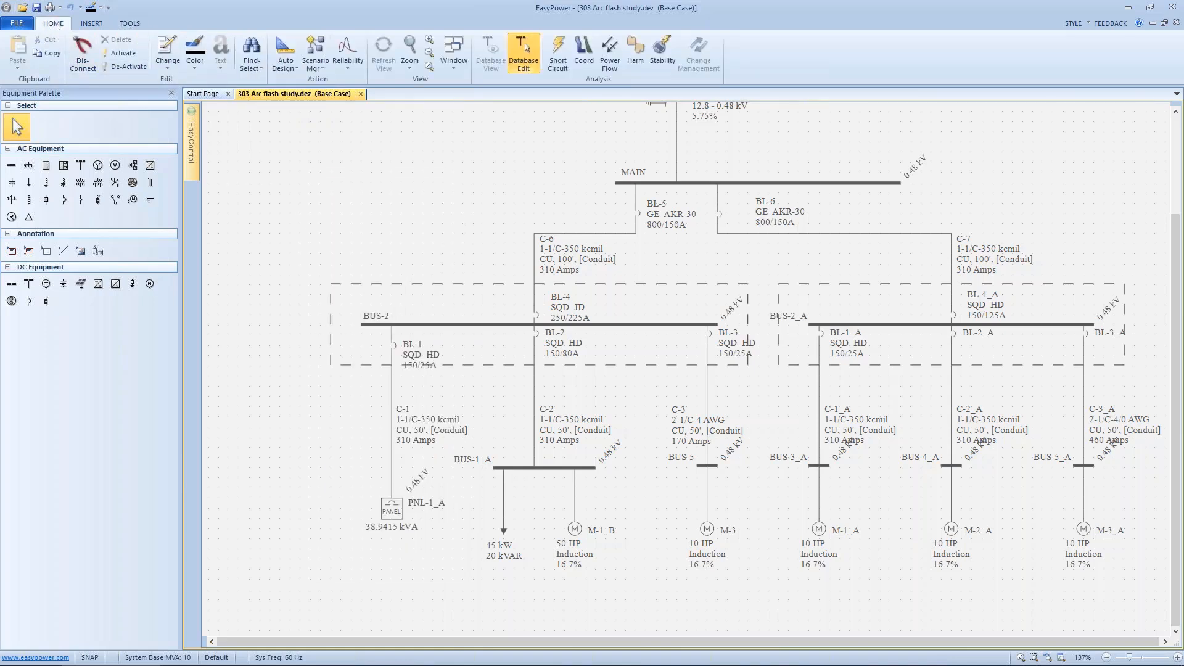
Step: Toggle off Include Motor Contribution for the one-line
{"action": "right_click", "coordinate": [396, 174]}
{"action": "left_click", "coordinate": [383, 192]}
{"action": "right_click", "coordinate": [382, 192]}
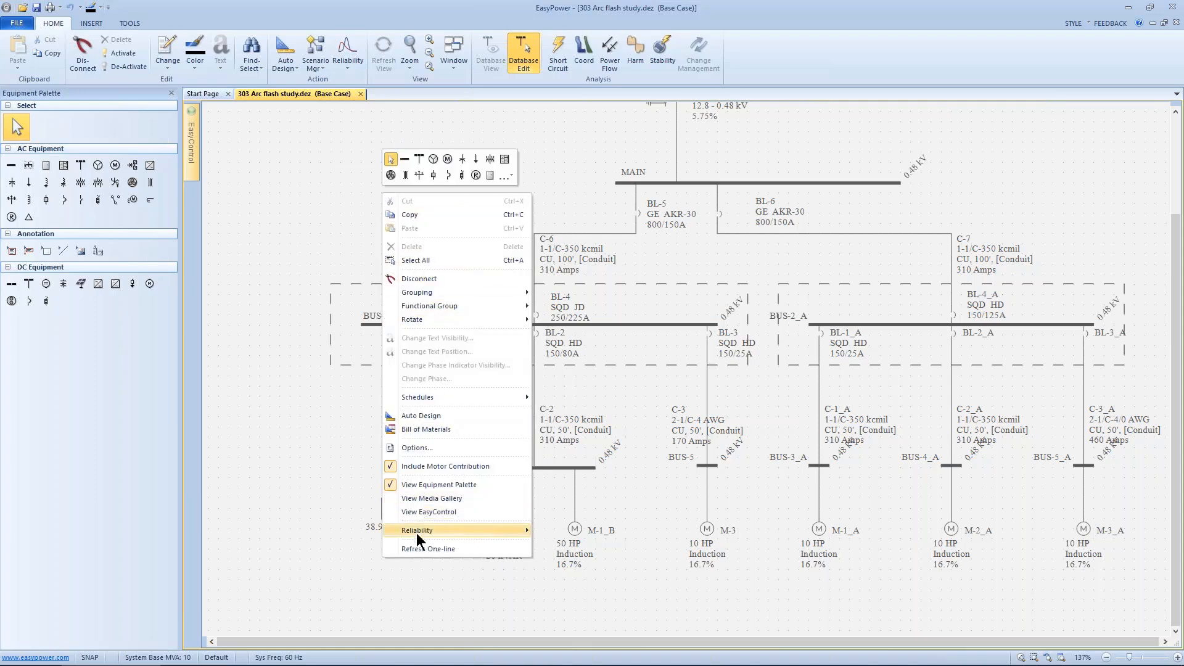
{"action": "left_click", "coordinate": [394, 466]}
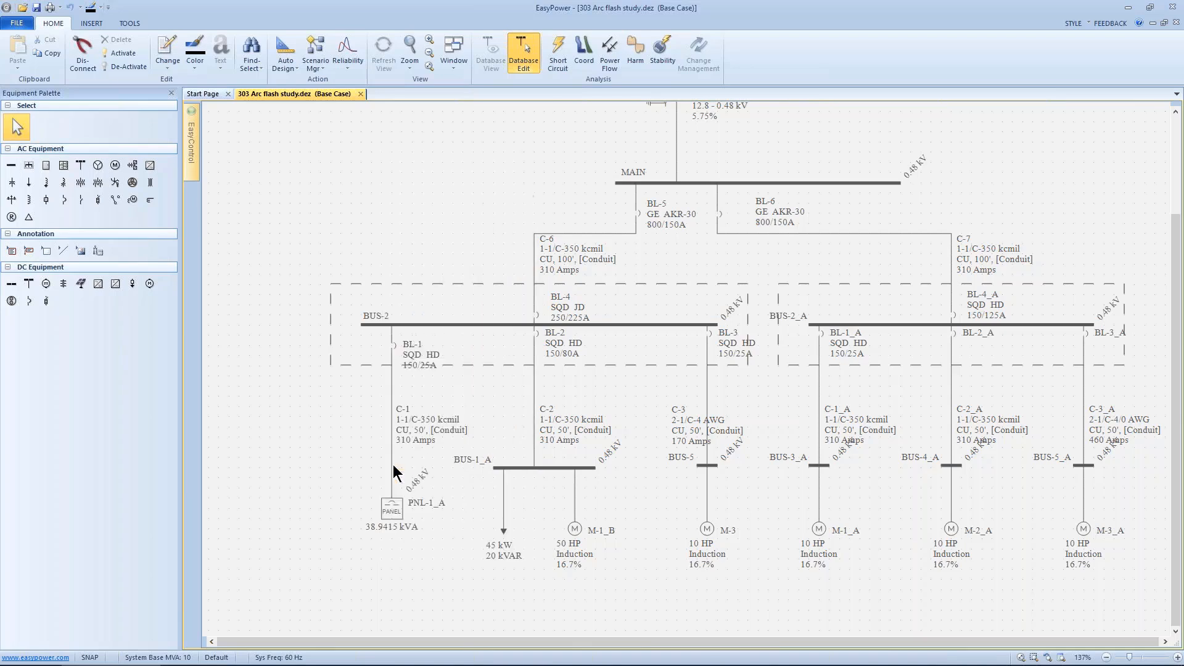
Step: Switch to short circuit analysis and fault the buses
{"action": "left_click", "coordinate": [548, 54]}
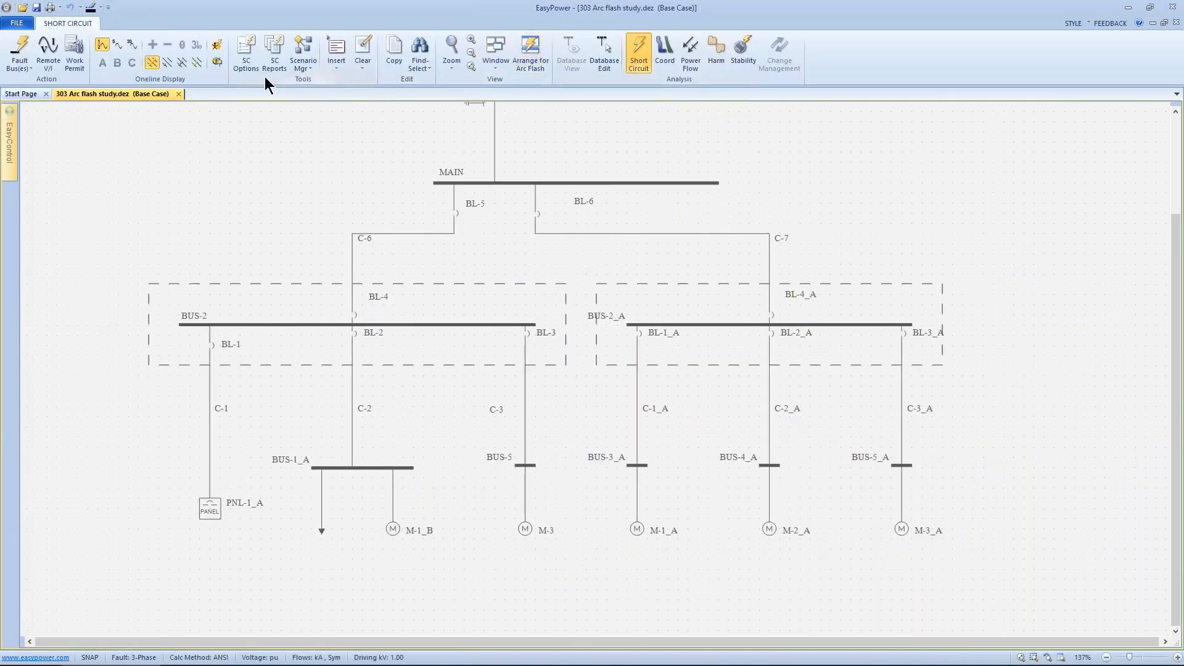
{"action": "left_click", "coordinate": [27, 48]}
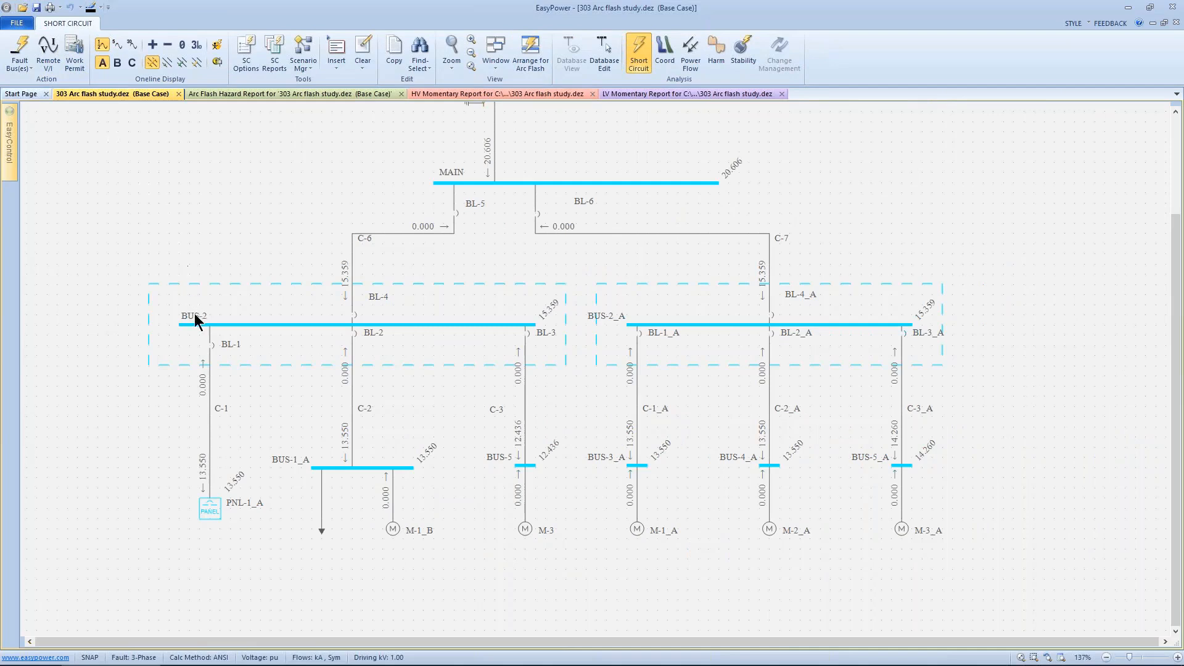